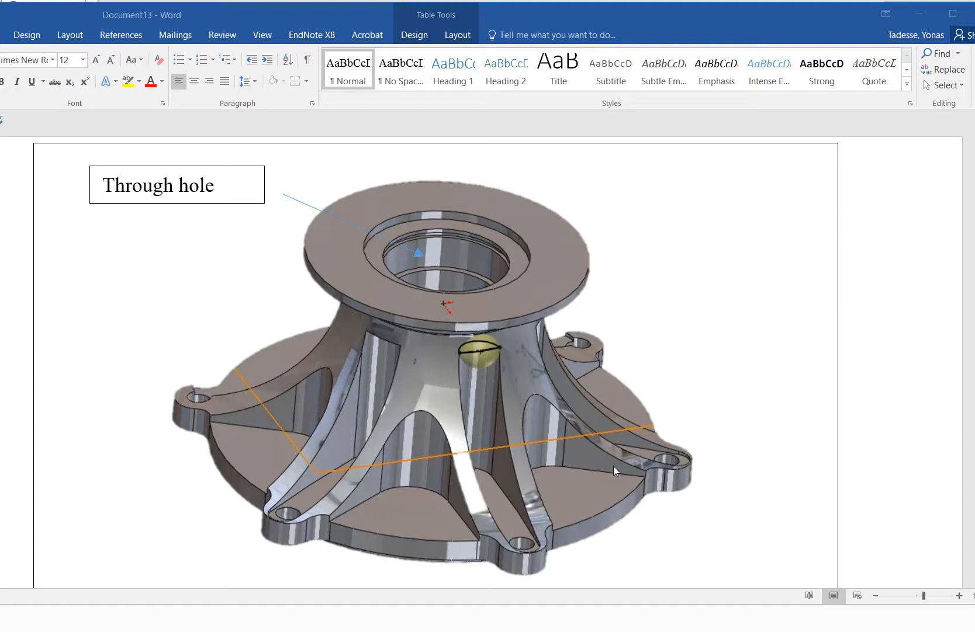
click(923, 14)
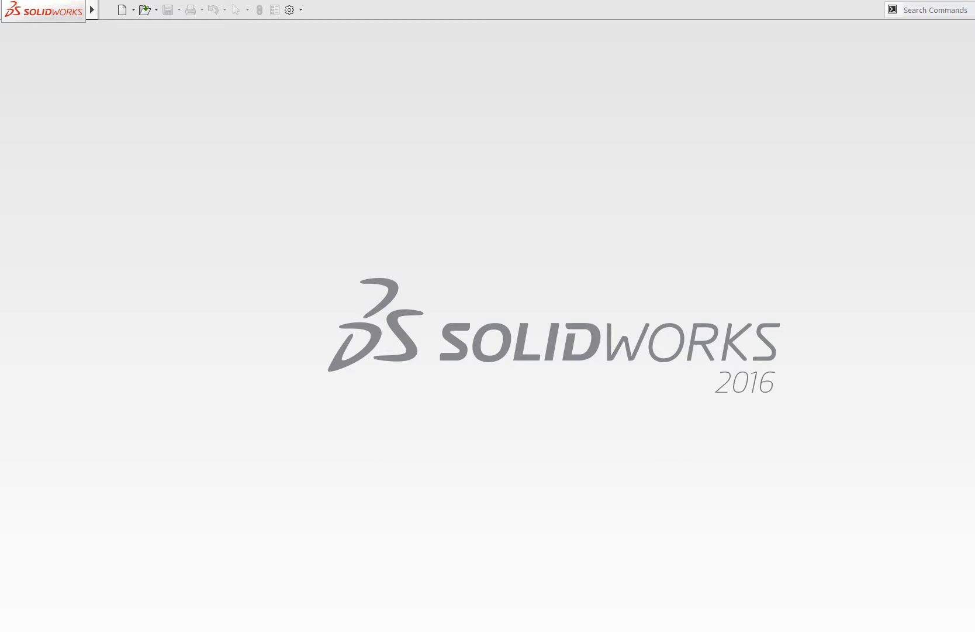
mouse_move(410, 631)
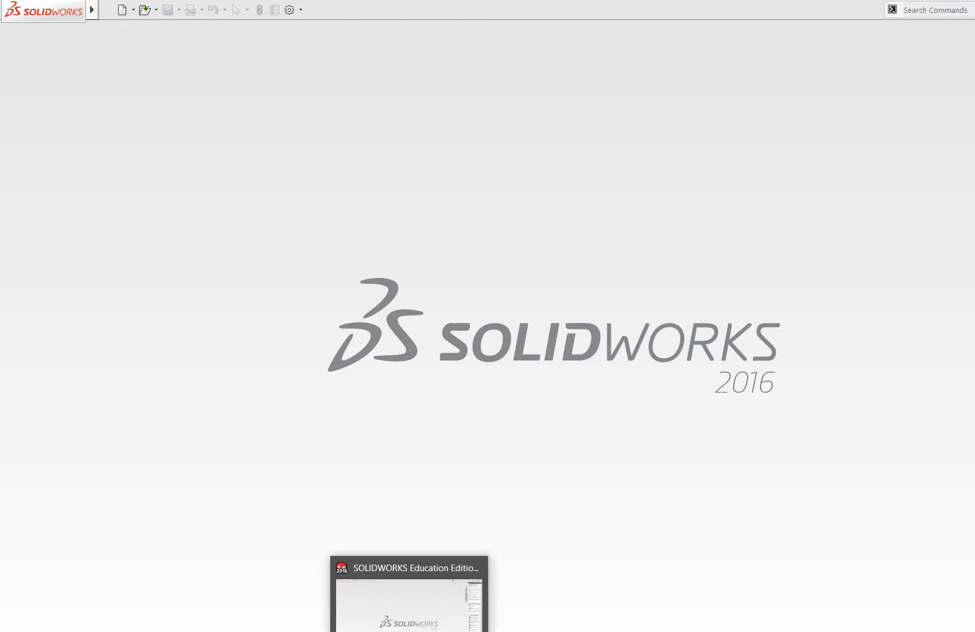
mouse_move(445, 631)
click(468, 602)
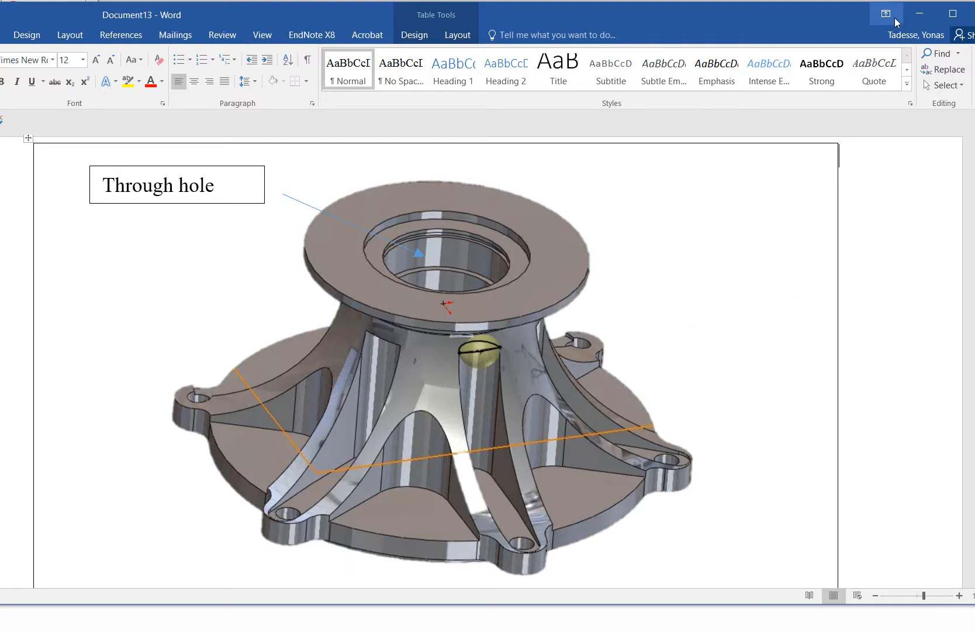
Step: Leave the Word reference picture, switch to SOLIDWORKS and create a new part document
click(910, 18)
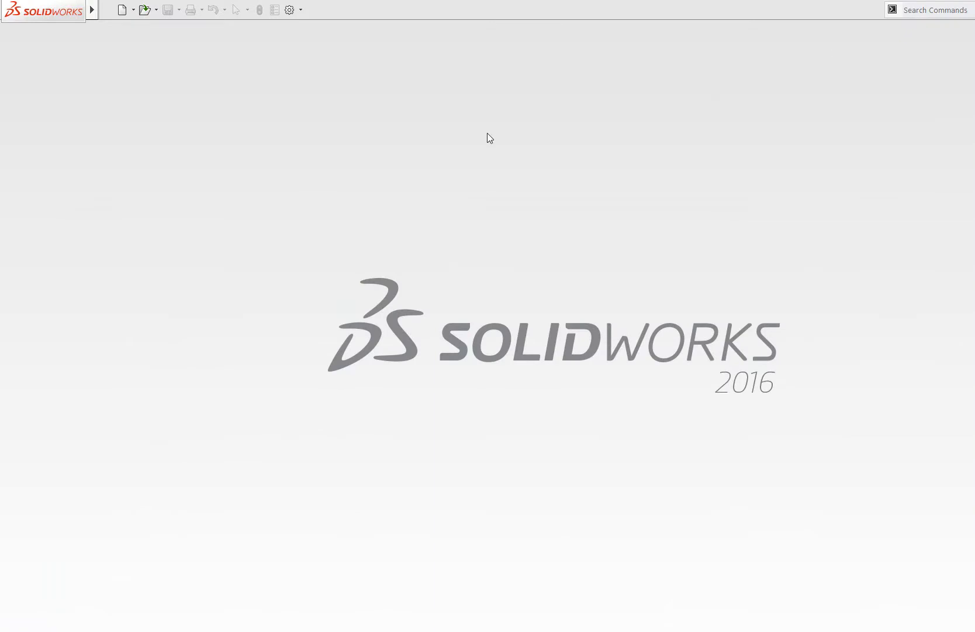
click(122, 9)
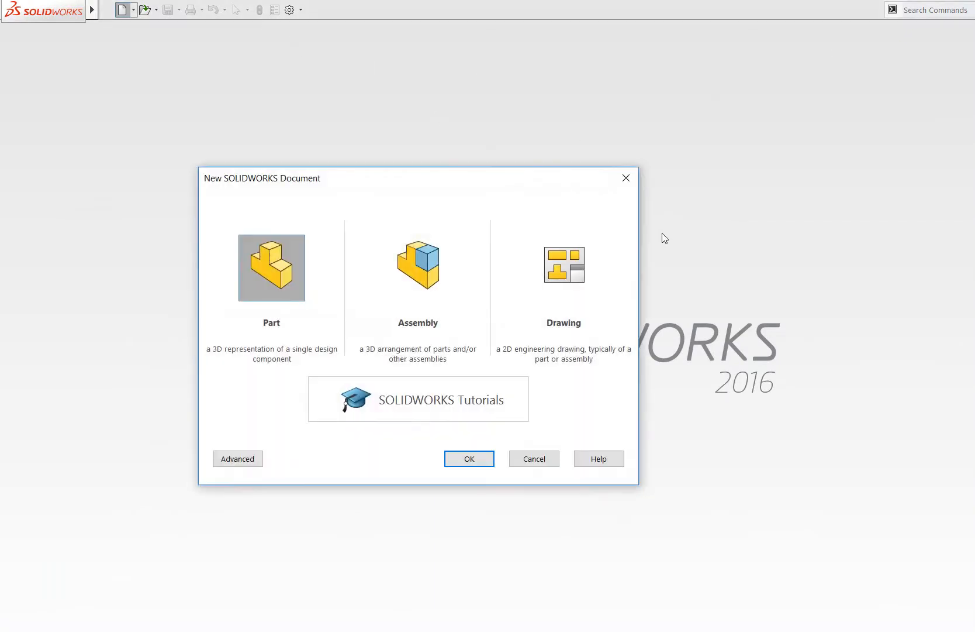
click(475, 460)
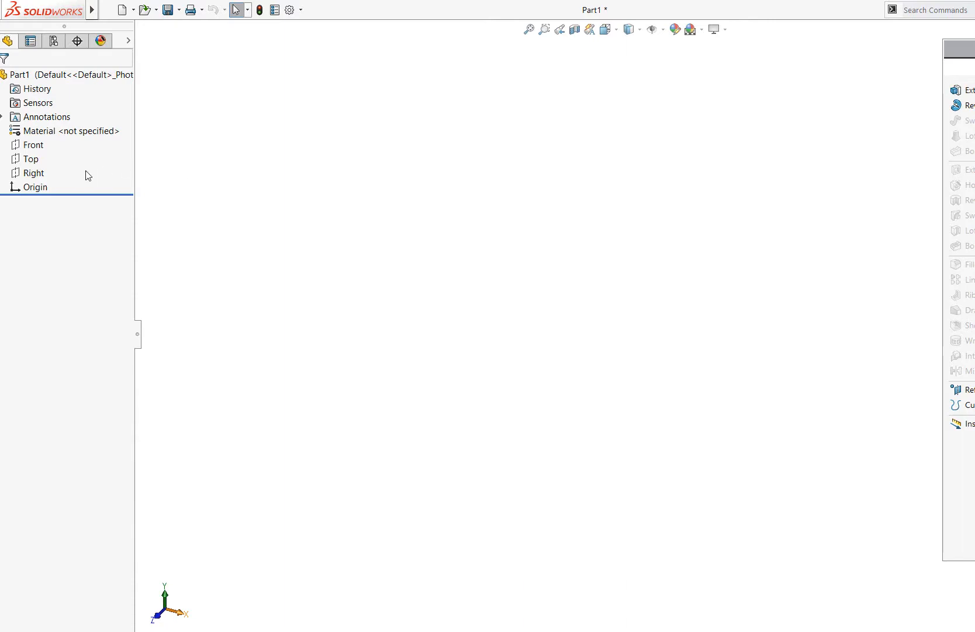
Step: On the Front plane, sketch a vertical construction line about 62 mm long upward from the origin
click(32, 145)
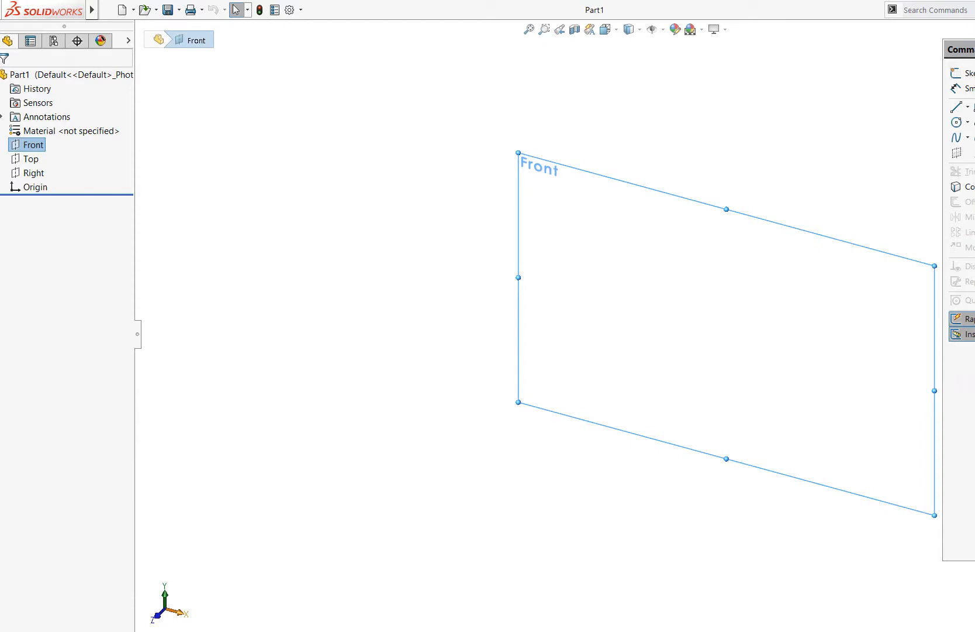
click(965, 109)
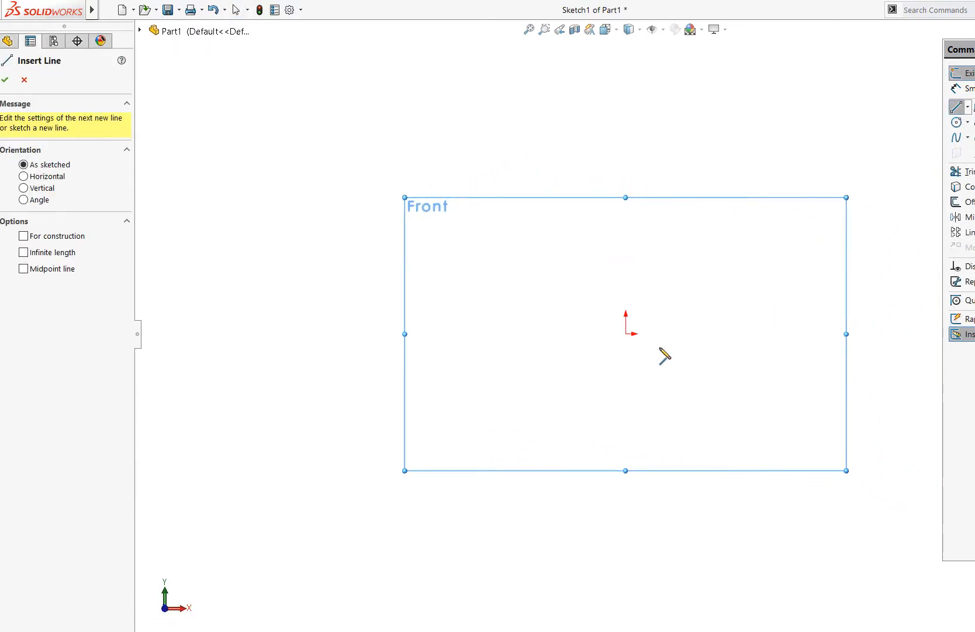
drag(627, 333, 627, 165)
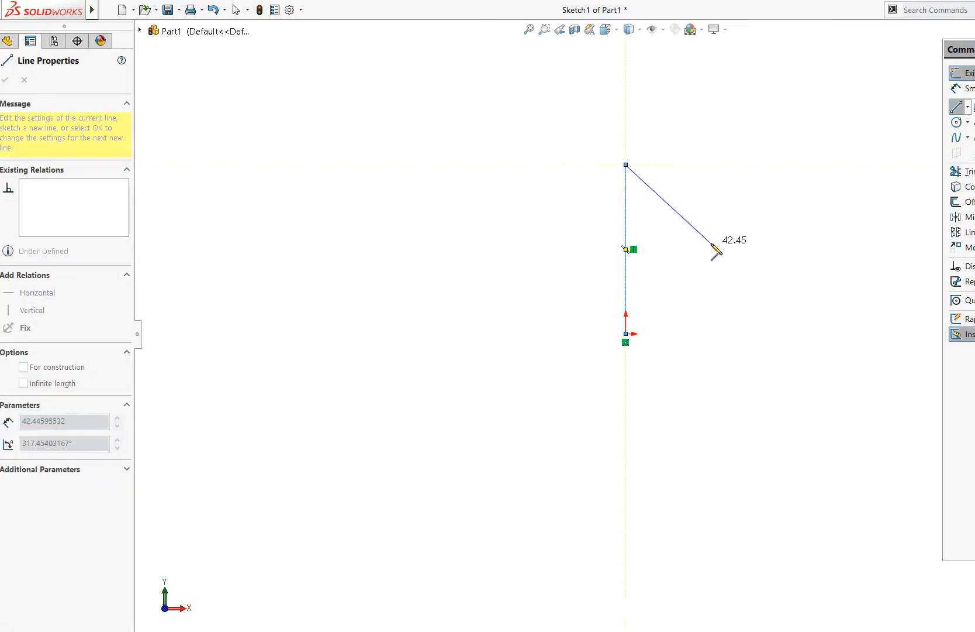
key(Escape)
click(627, 229)
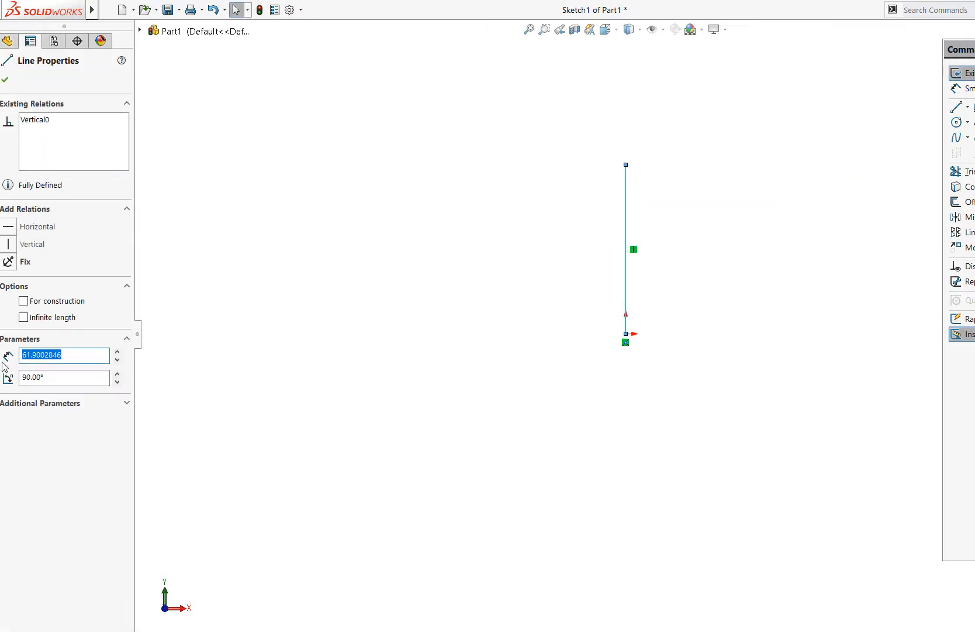
click(24, 302)
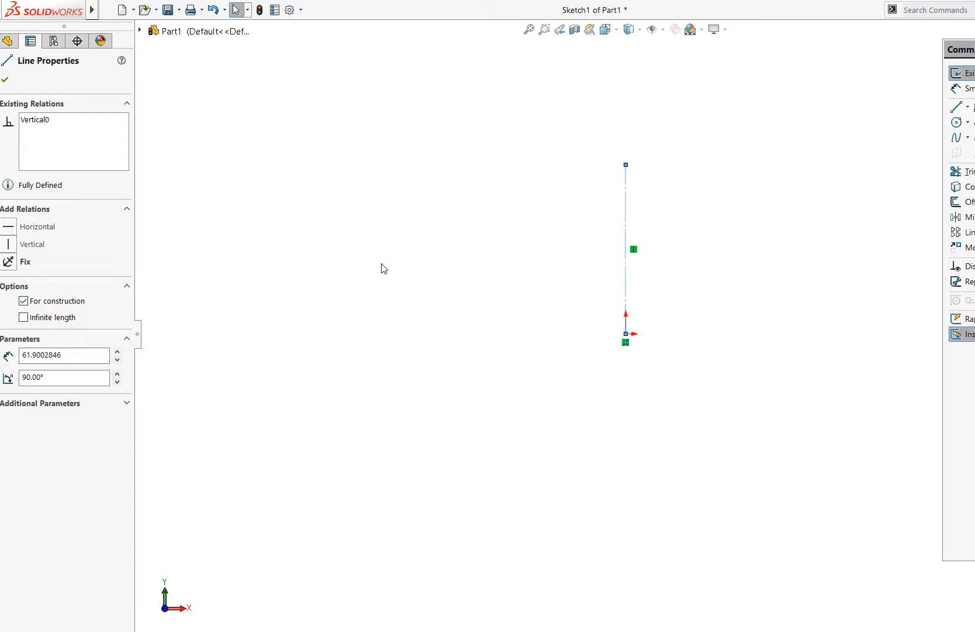
click(397, 263)
Step: From just below the centerline's upper end, sketch the top flange outline about 39 mm outward and 7 mm down, stepping back inward twice
click(956, 108)
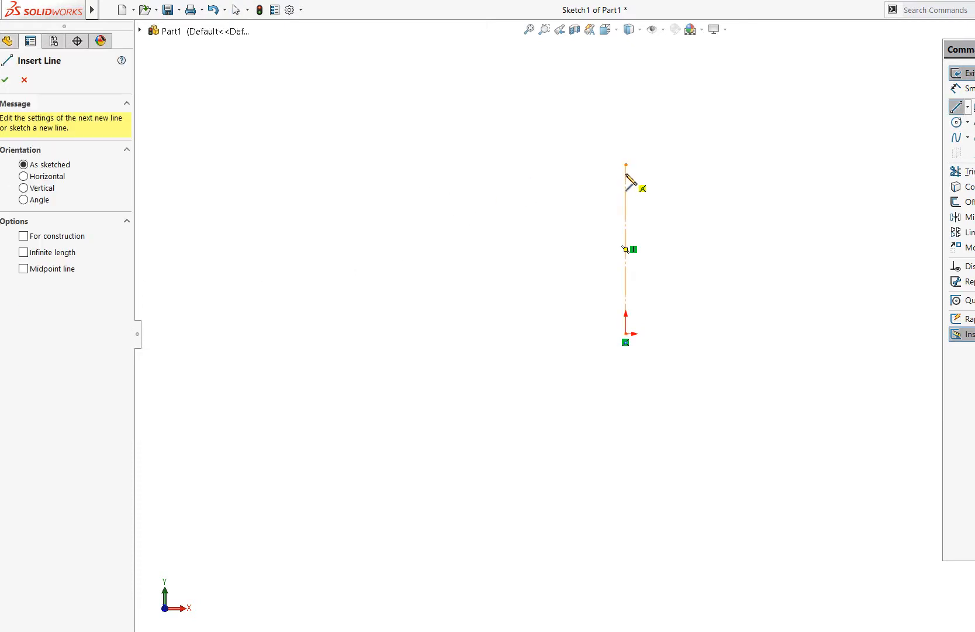
click(626, 174)
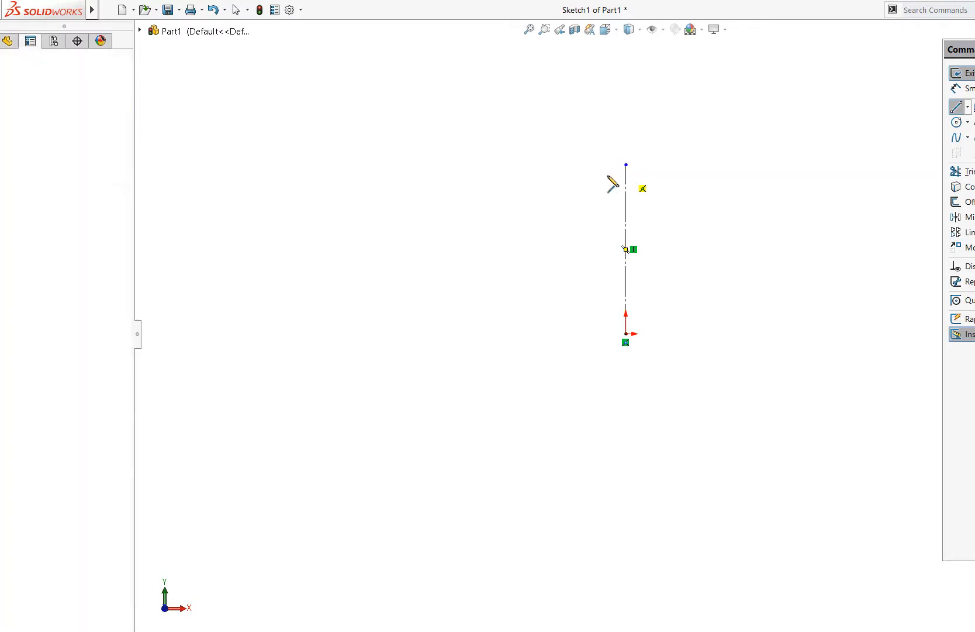
click(519, 173)
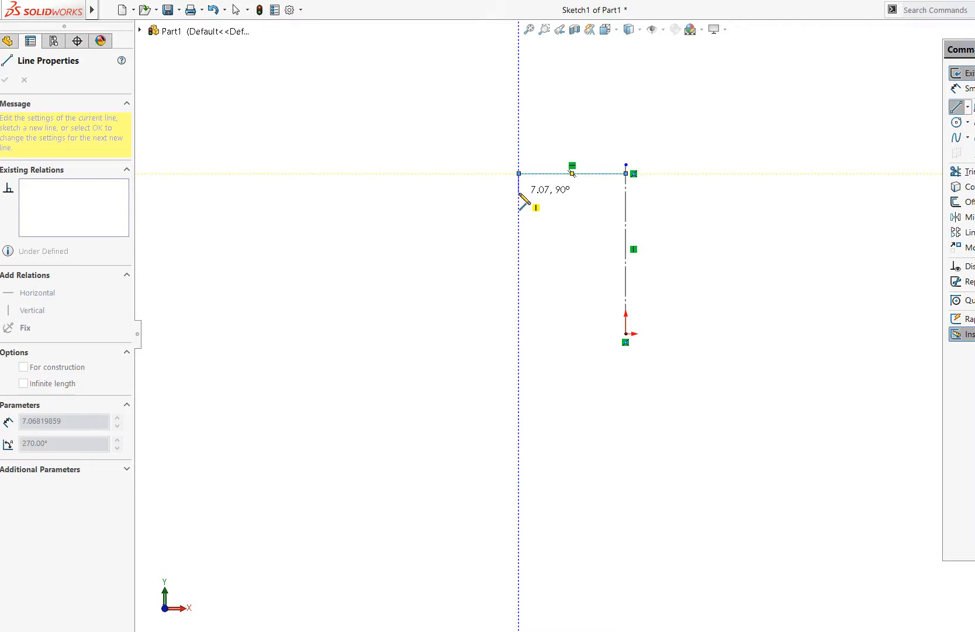
click(519, 192)
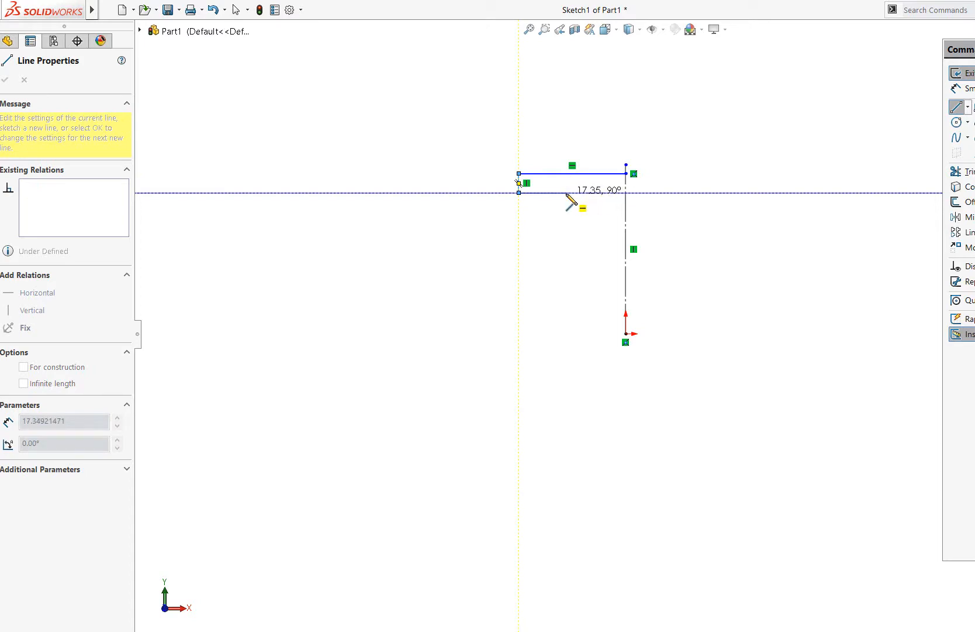
click(566, 193)
click(566, 214)
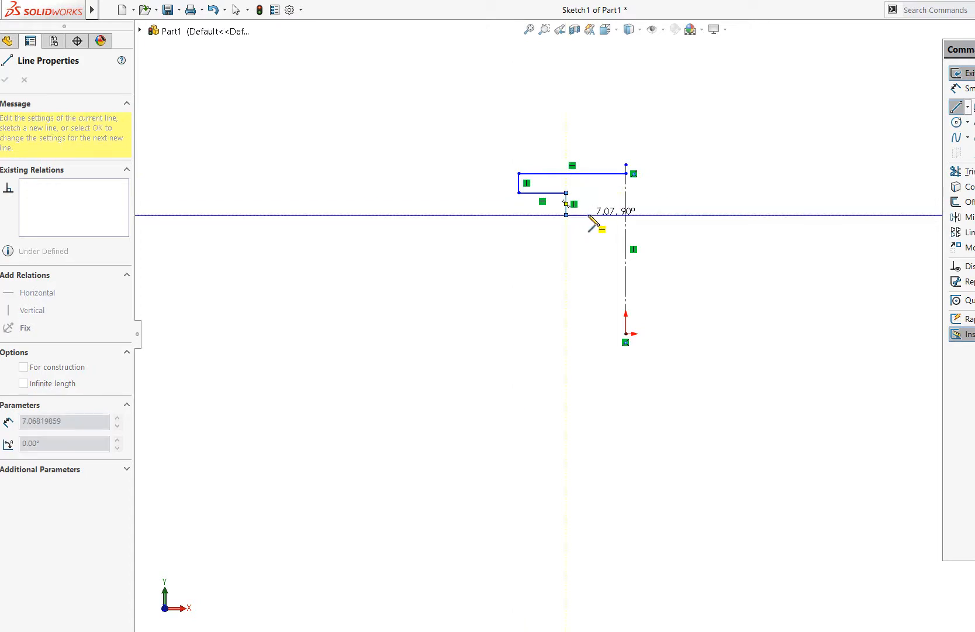
click(588, 215)
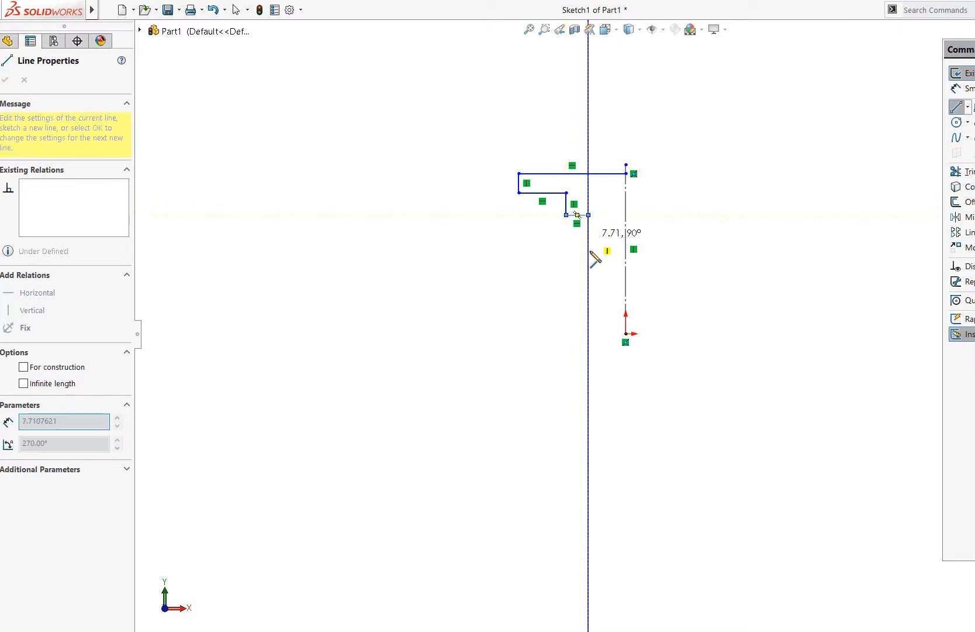
Step: Continue the outline down the hub wall, outward and down around the base flange, and back to the origin with a line about 59 mm long
click(588, 320)
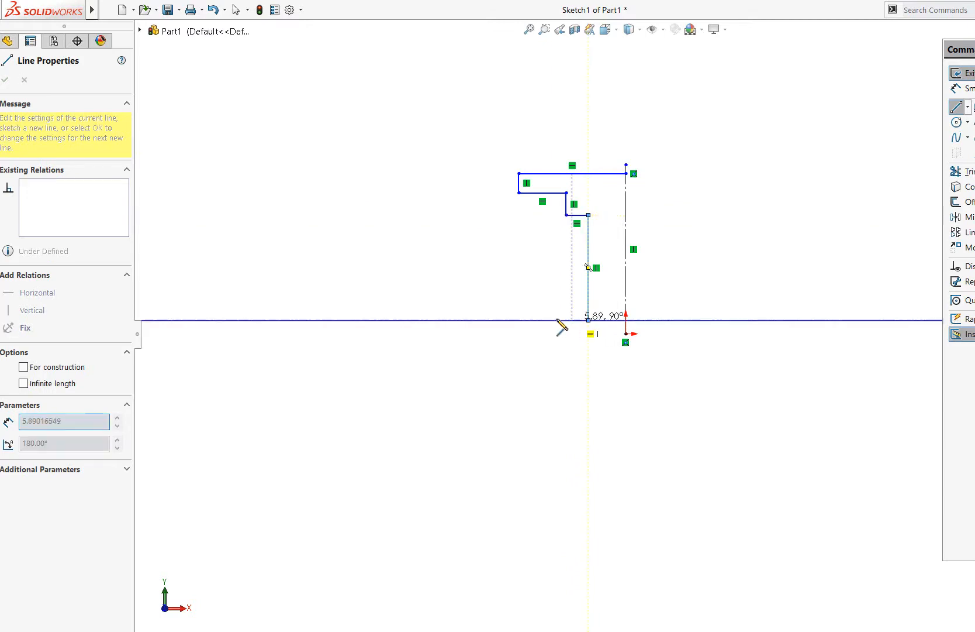
click(463, 320)
click(464, 338)
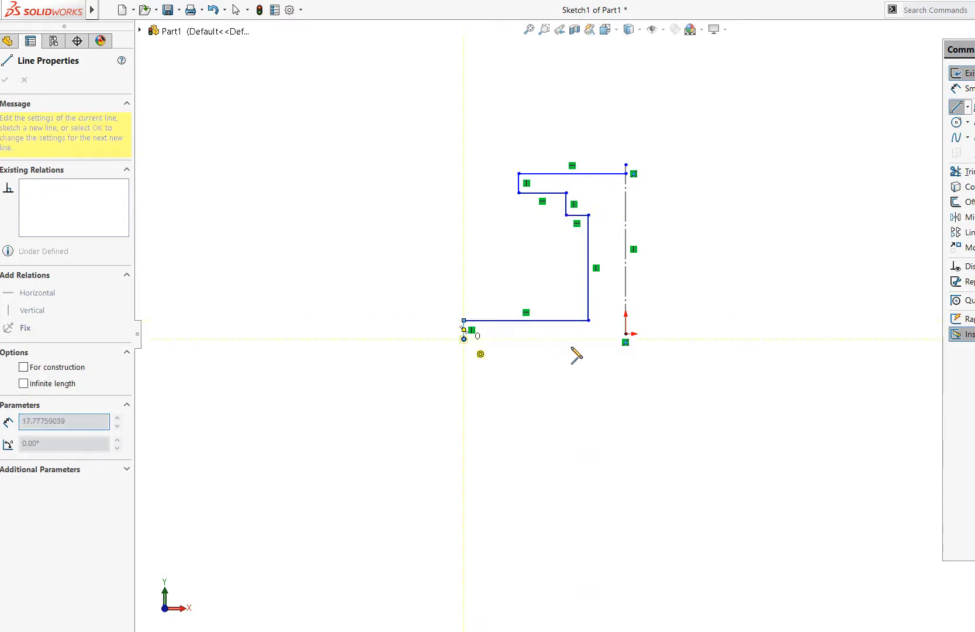
click(626, 333)
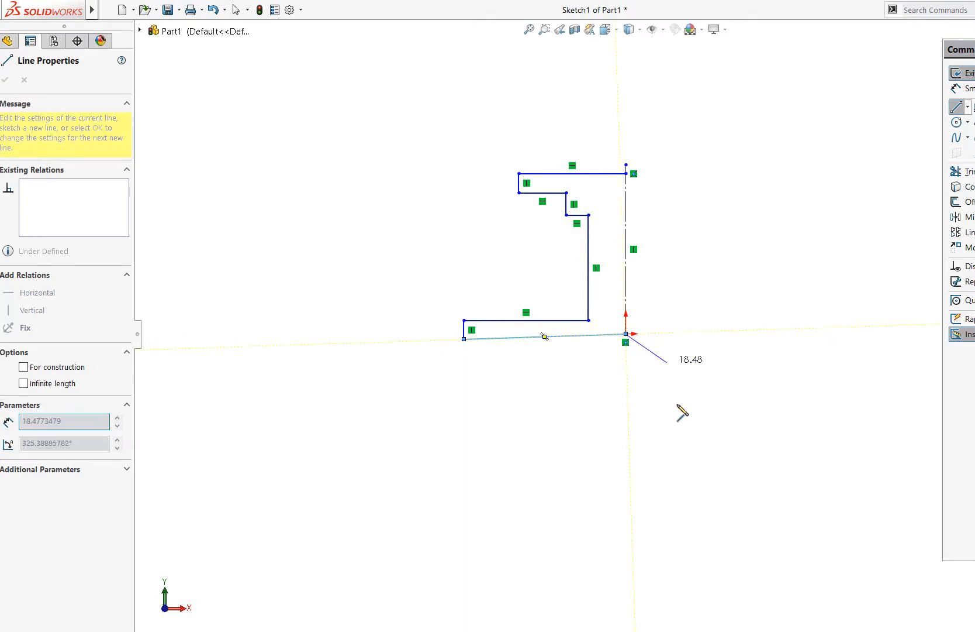
key(Escape)
Step: Make the slanted bottom line of the profile horizontal
click(571, 335)
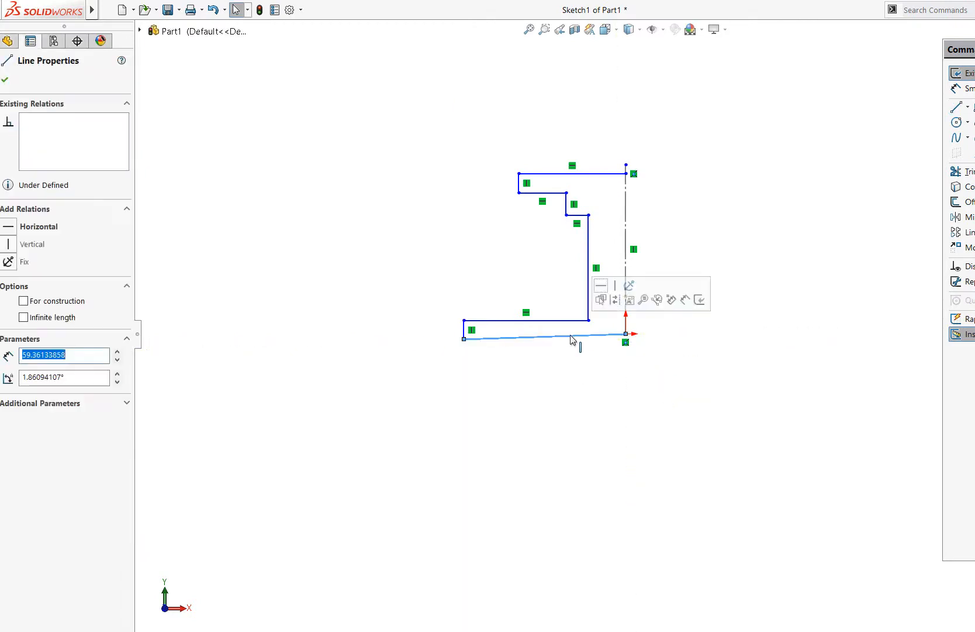
click(13, 230)
key(Escape)
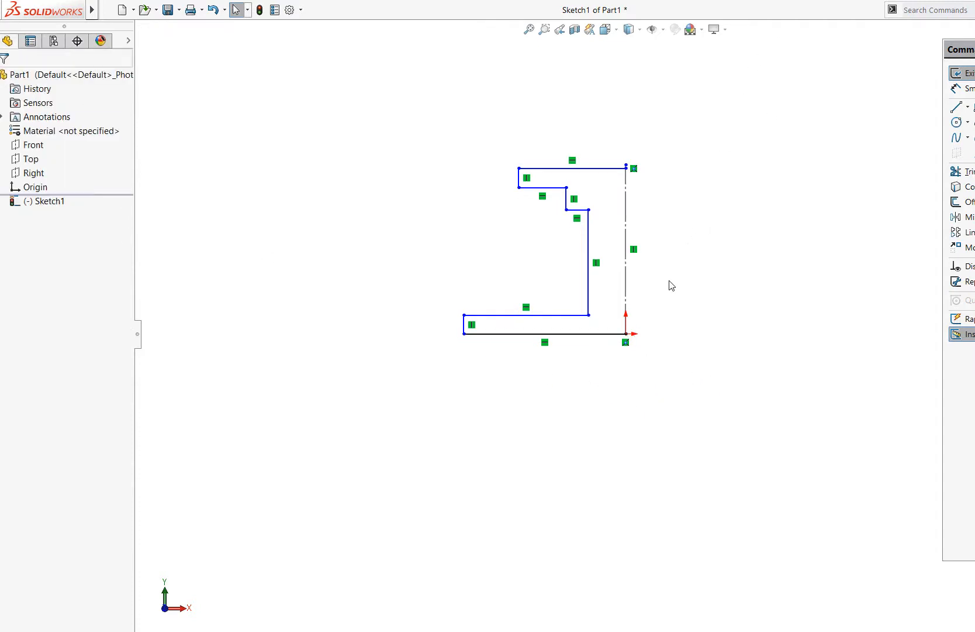
Step: Sketch a vertical bore line about 62 mm long from the base line to the top line, between the centerline and the hub wall
click(957, 106)
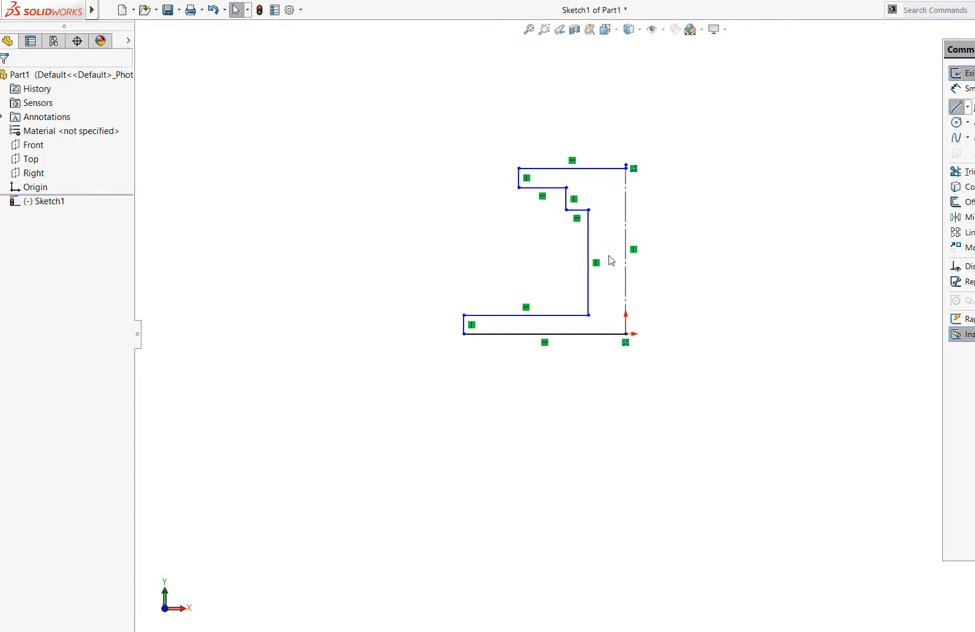
click(604, 333)
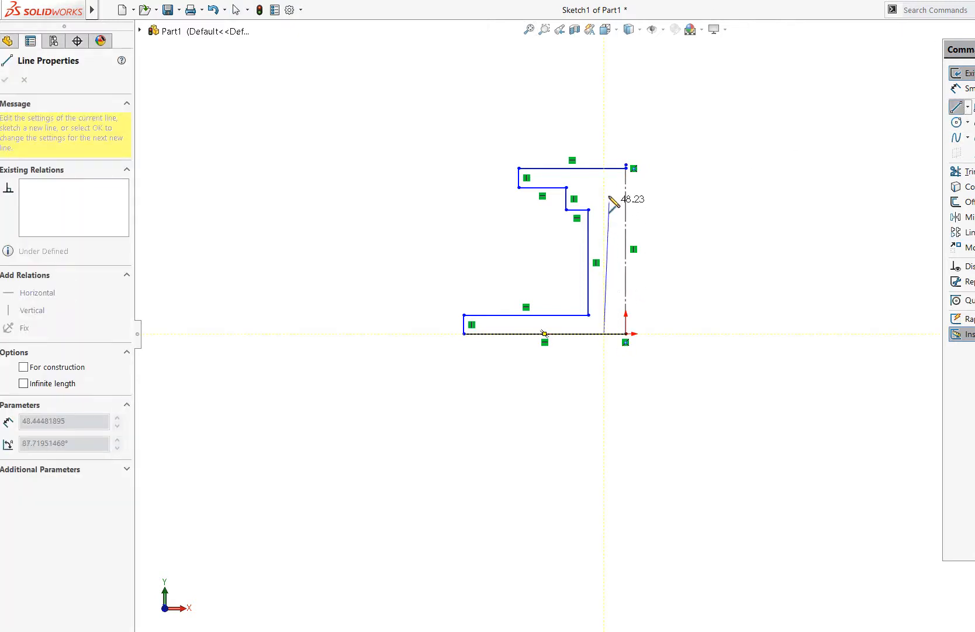
click(604, 167)
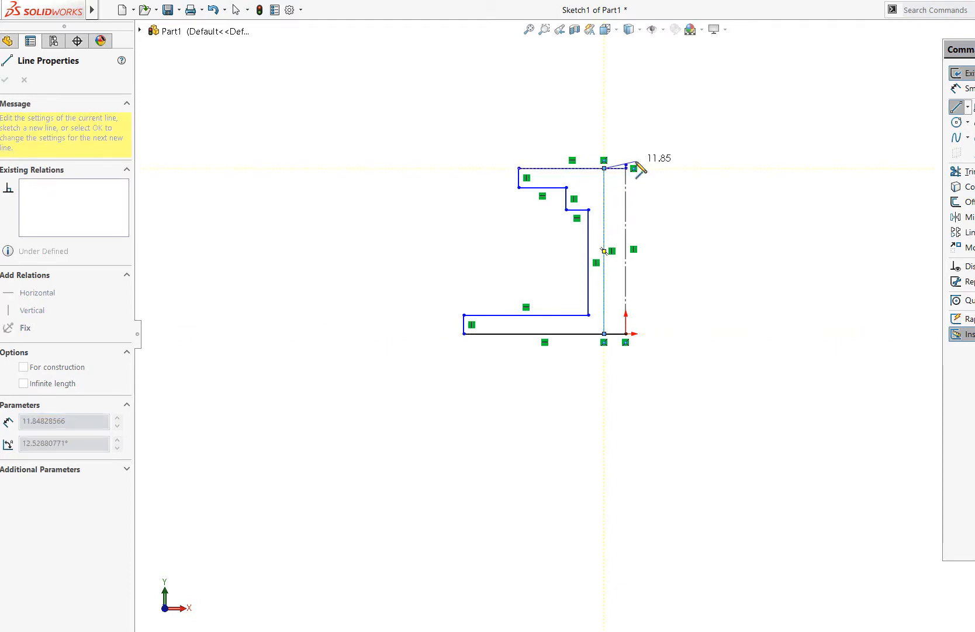
key(Escape)
key(Escape)
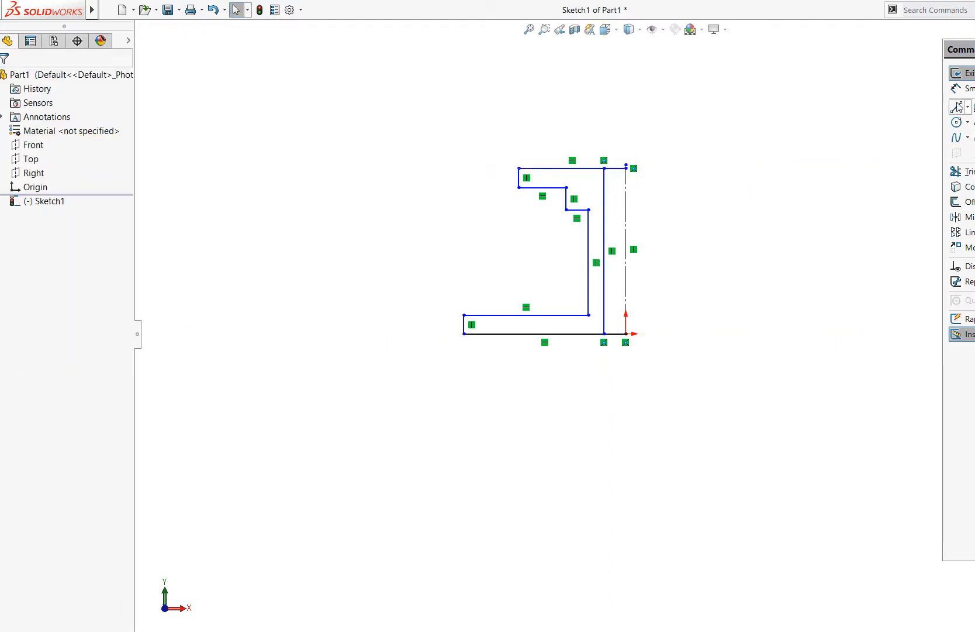
Step: Dimension the profile's top horizontal line to 40 mm
click(970, 89)
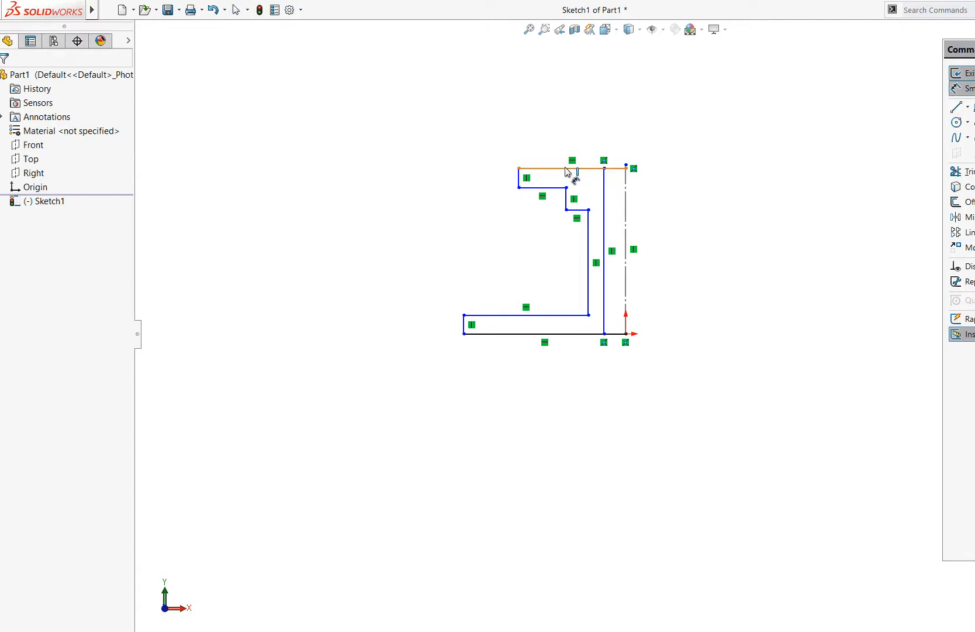
click(568, 169)
click(566, 116)
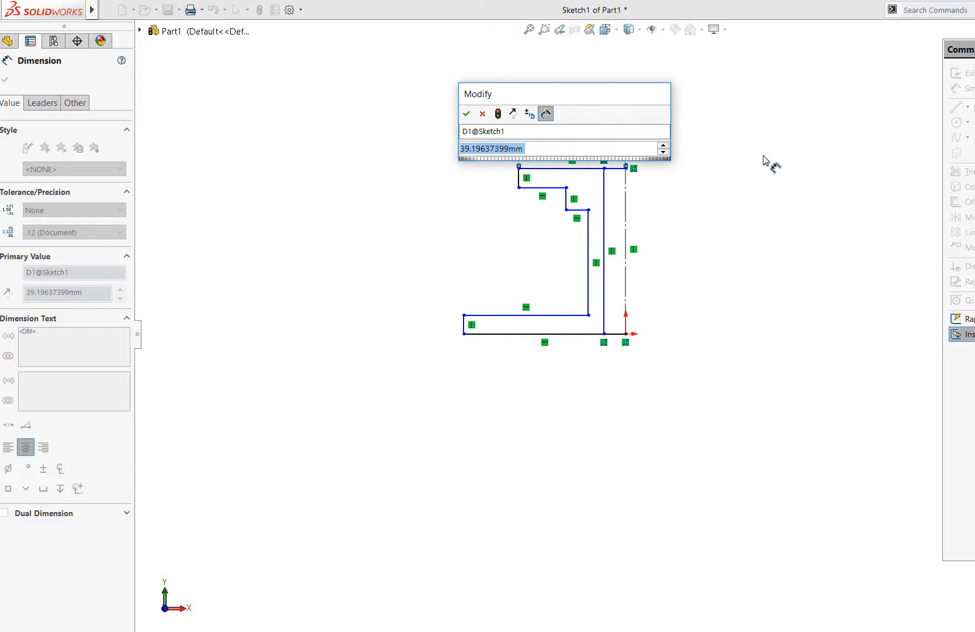
text(40)
key(Return)
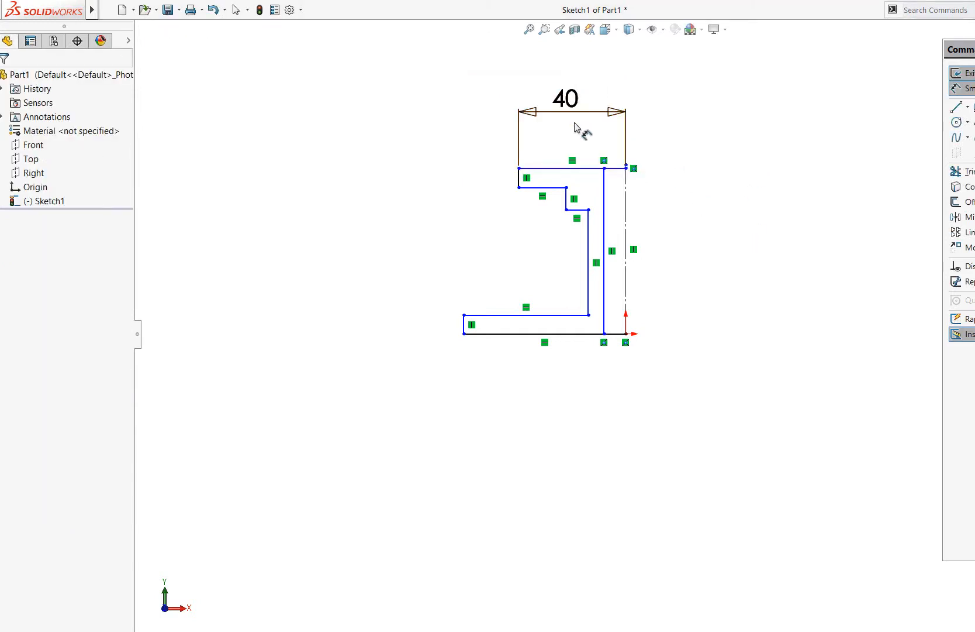
Step: Dimension the thickness of the top flange at its short outer vertical edge to 10 mm
click(519, 186)
click(444, 186)
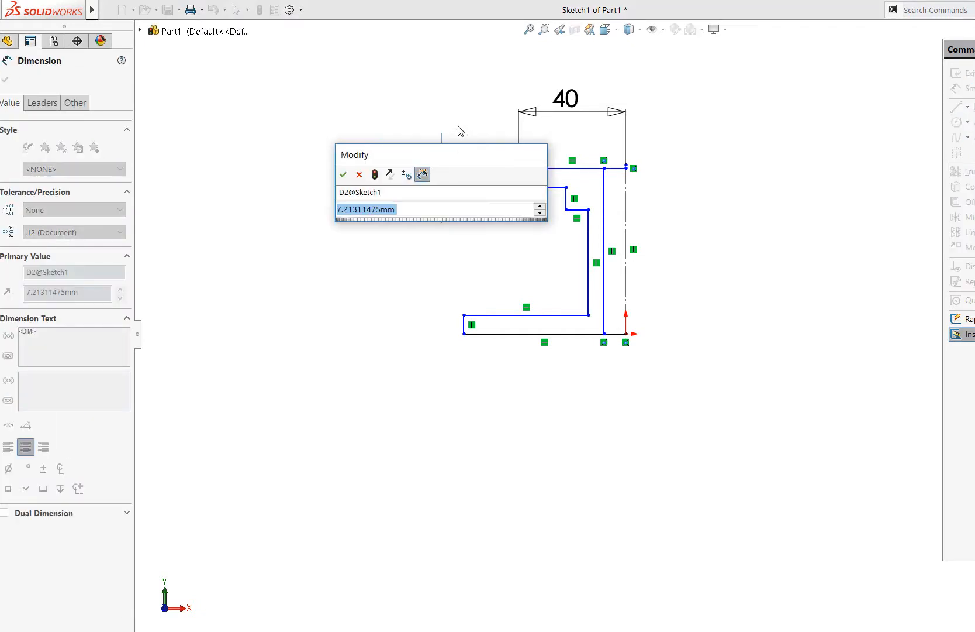
text(10)
key(Return)
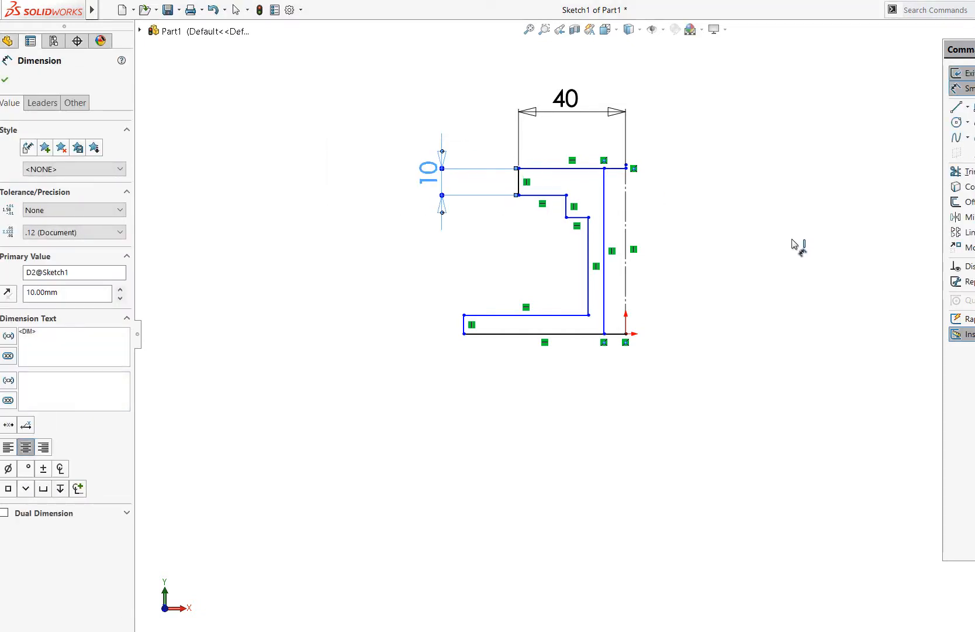
click(533, 229)
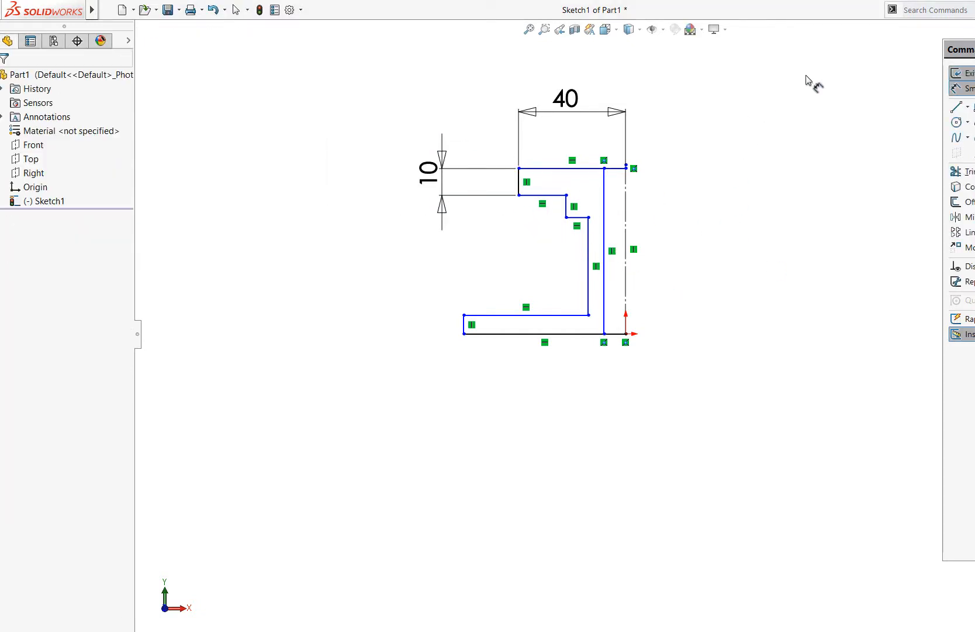
Step: Dimension the full-height vertical bore line to 80 mm, setting the overall height of the profile
click(606, 207)
click(707, 246)
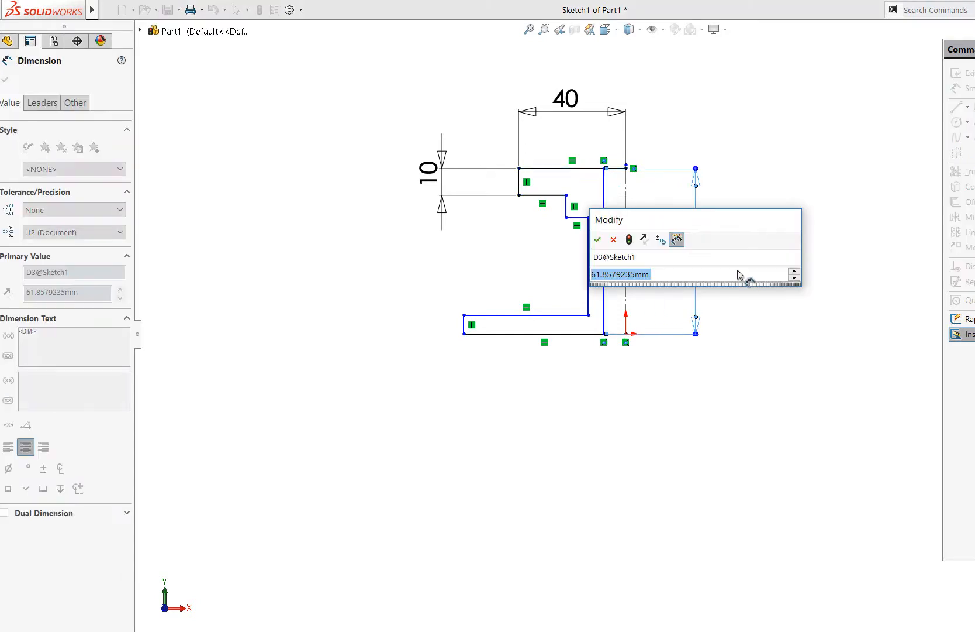
text(80)
key(Return)
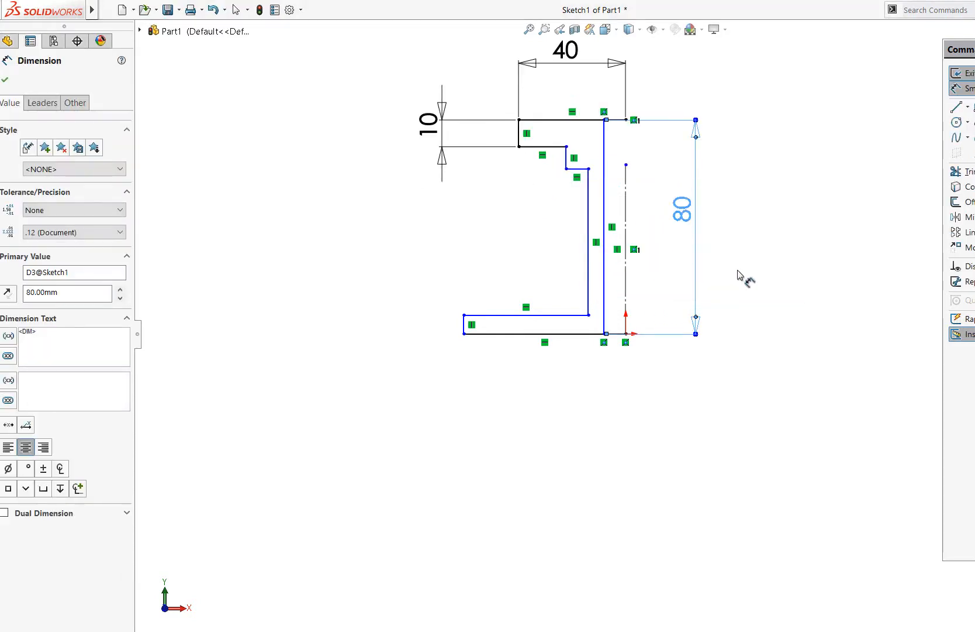
click(761, 263)
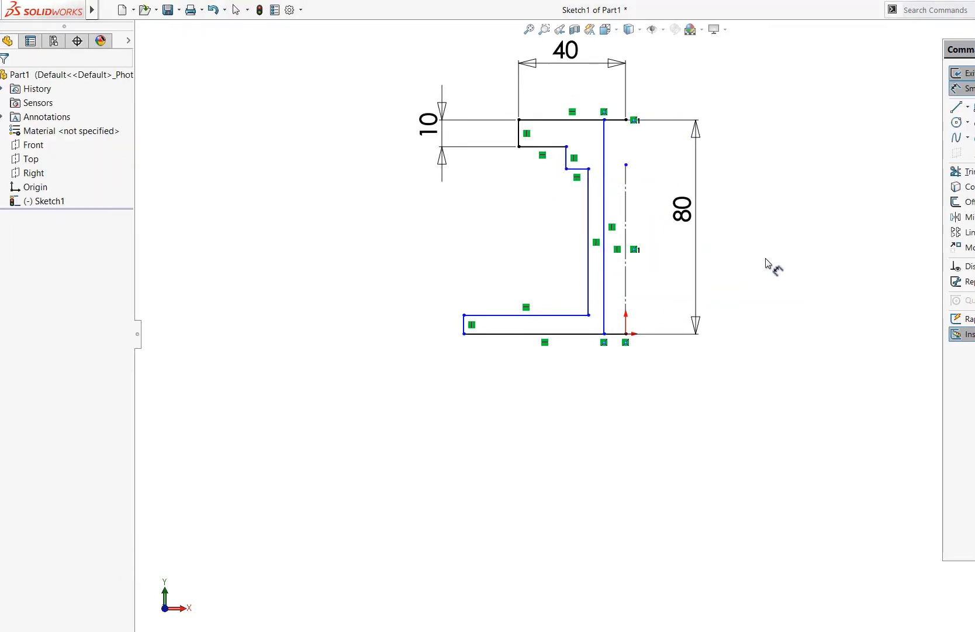
Step: Dimension the short vertical step edge just below the top flange to 8 mm
click(567, 159)
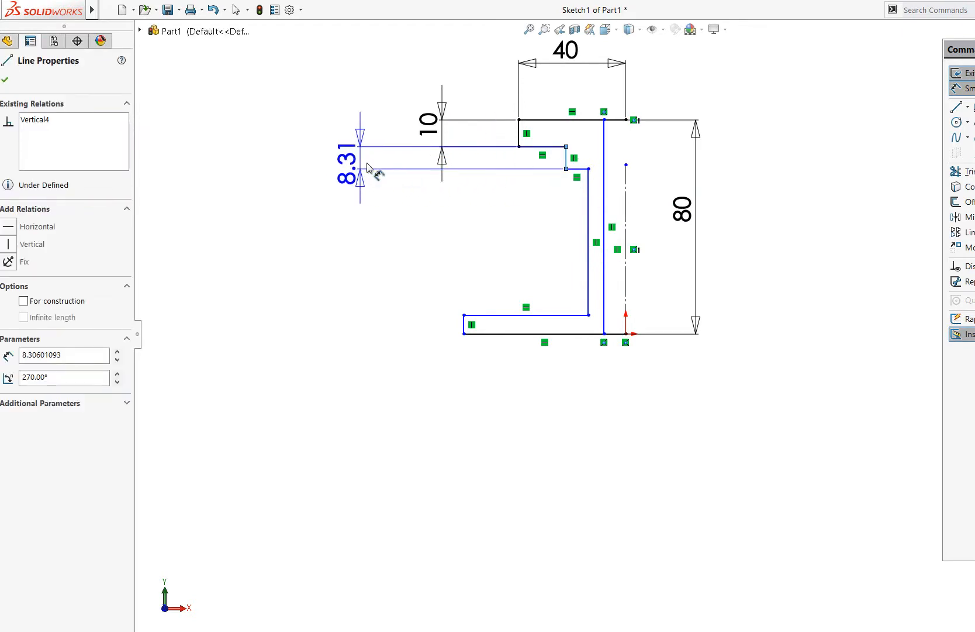
click(389, 186)
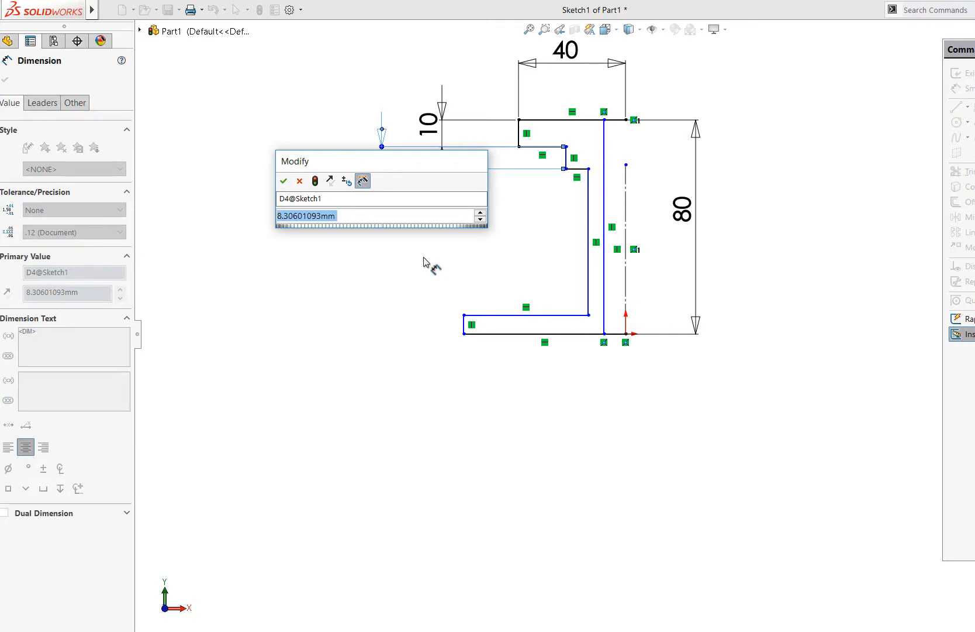
text(8)
key(Return)
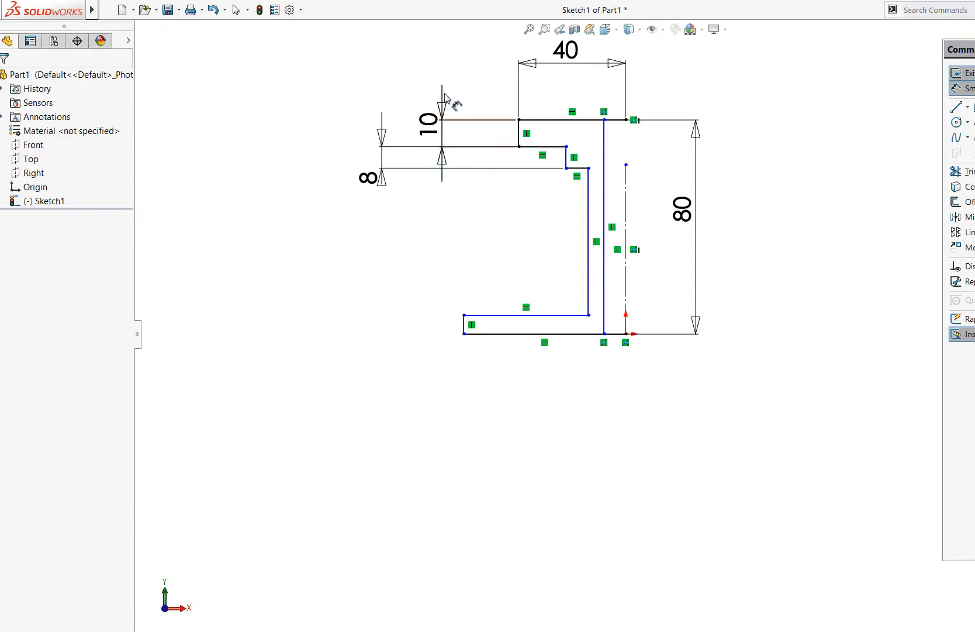
Step: Set the top flange's thickness dimension to 8 mm
click(436, 135)
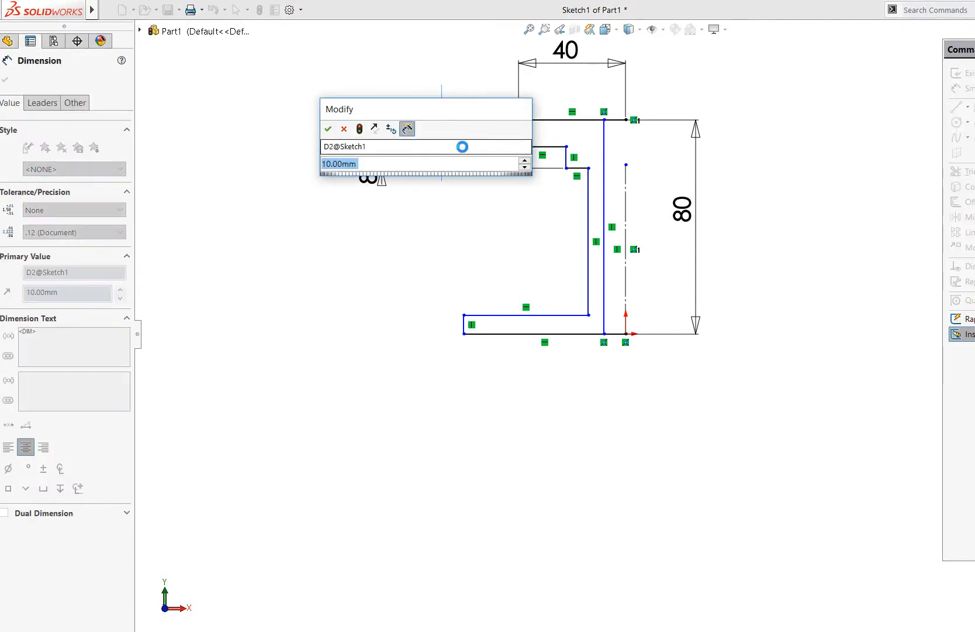
key(Return)
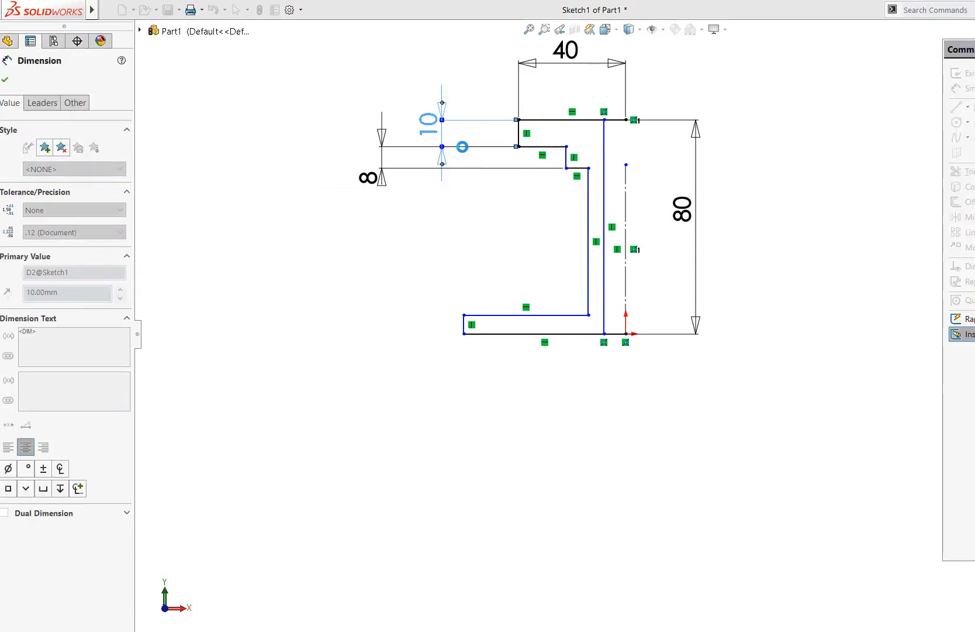
key(Escape)
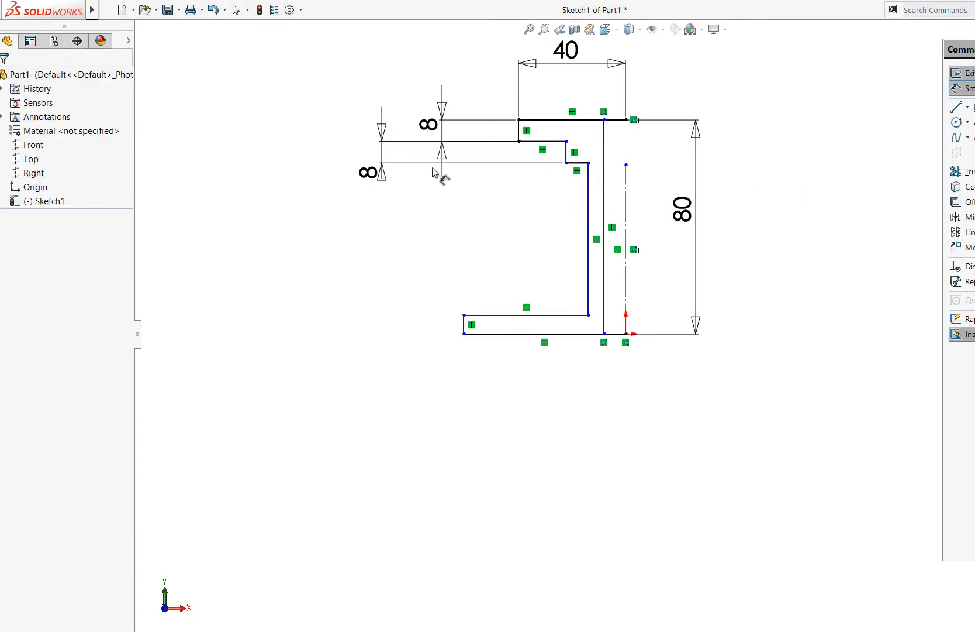
Step: Dimension the short horizontal step line above the hub wall to 10 mm
click(582, 170)
click(504, 226)
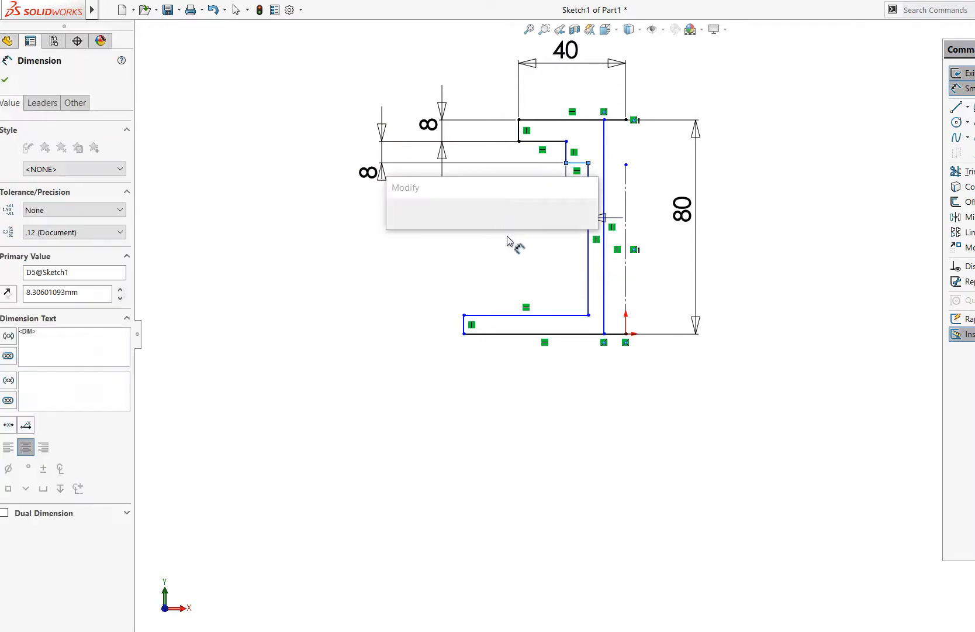
text(10)
key(Return)
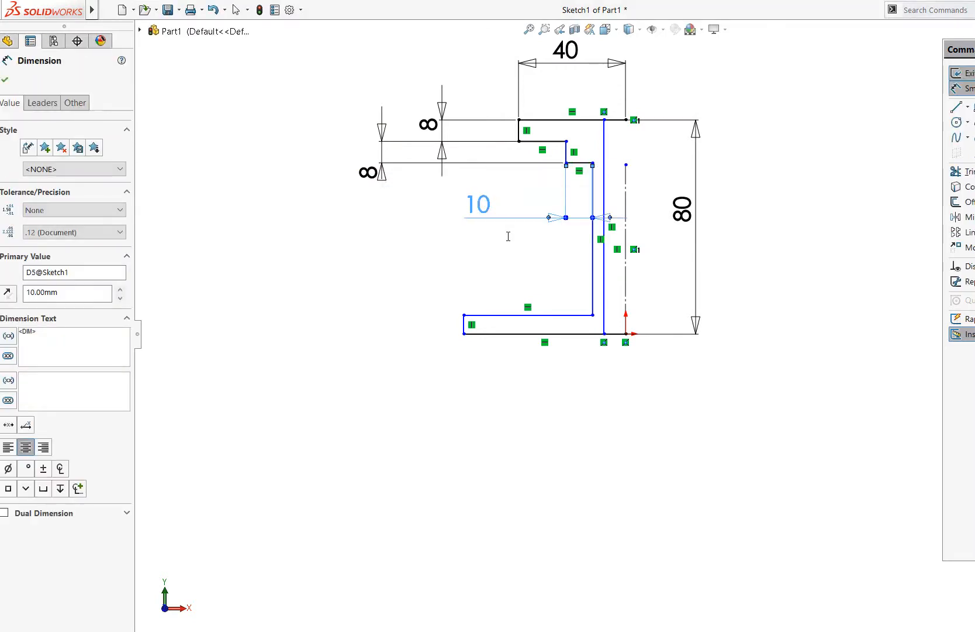
key(Escape)
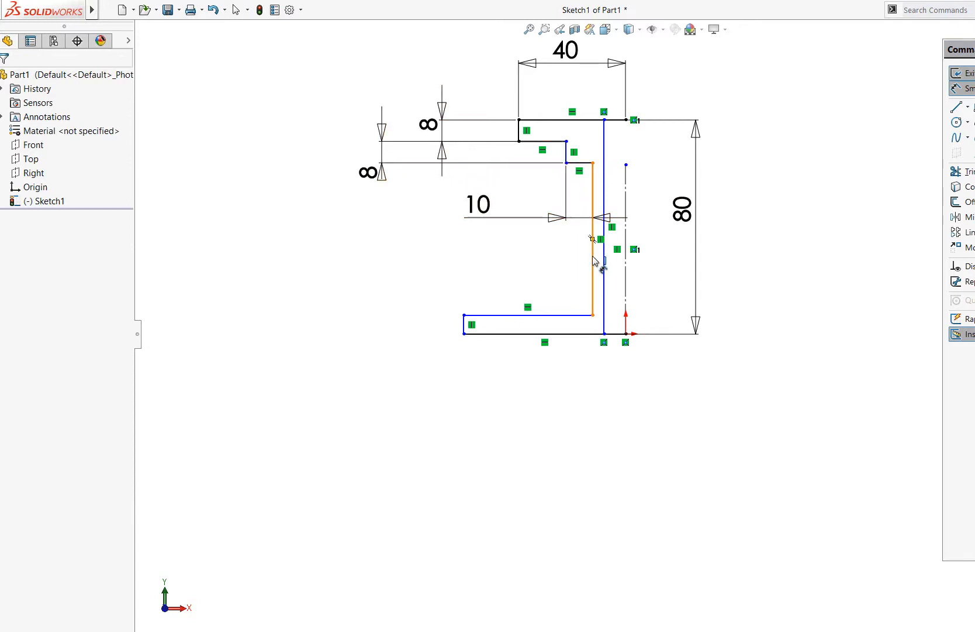
Step: Dimension the hub's outer vertical wall, between the step and the base flange, to 60 mm
mouse_move(594, 260)
mouse_down()
mouse_move(350, 244)
mouse_move(427, 248)
mouse_up()
text(3)
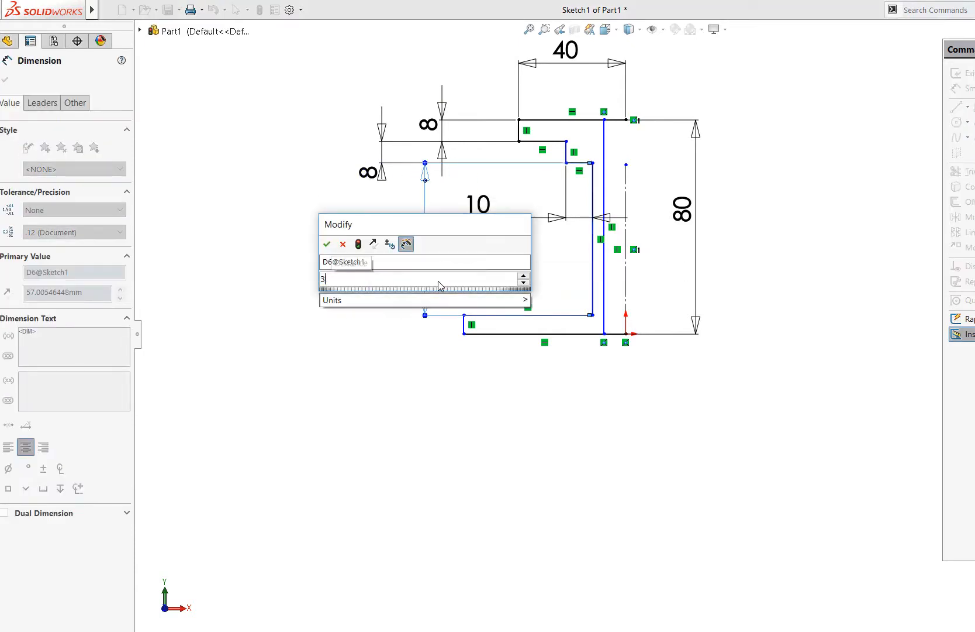
key(BackSpace)
text(60)
key(Return)
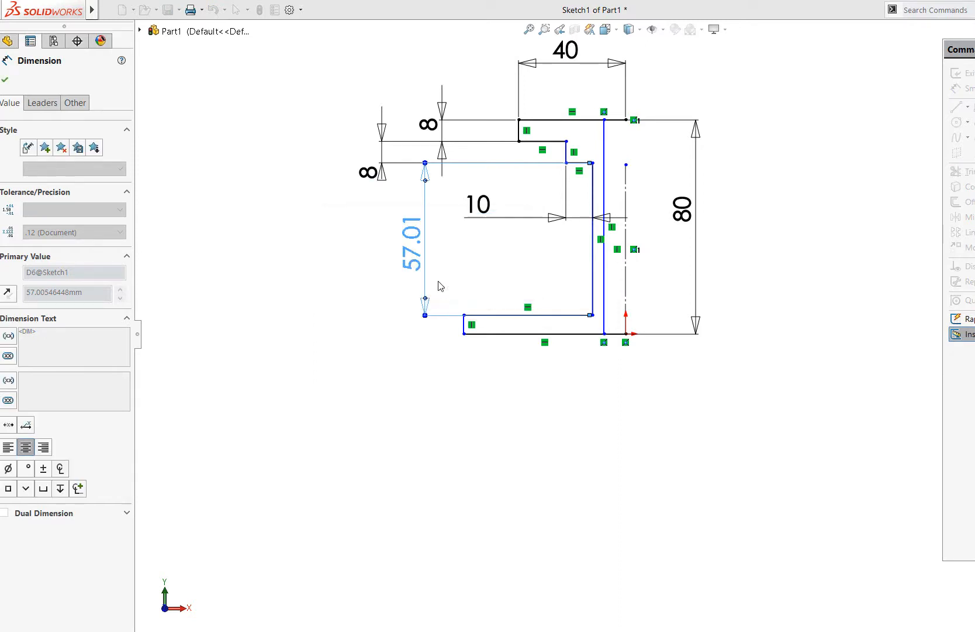
click(725, 410)
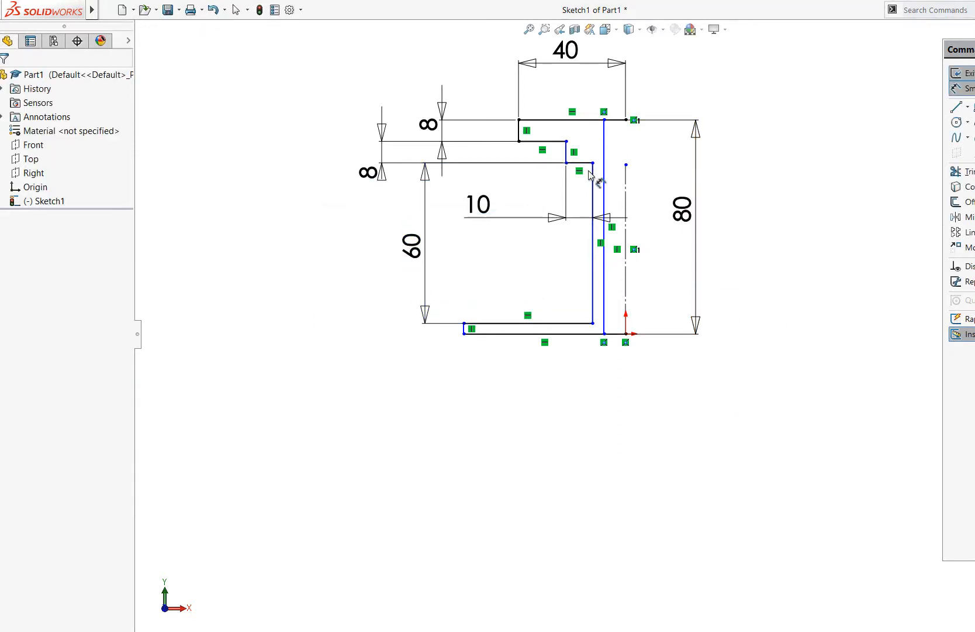
Step: Dimension the base flange's upper horizontal line to 50 mm
click(585, 325)
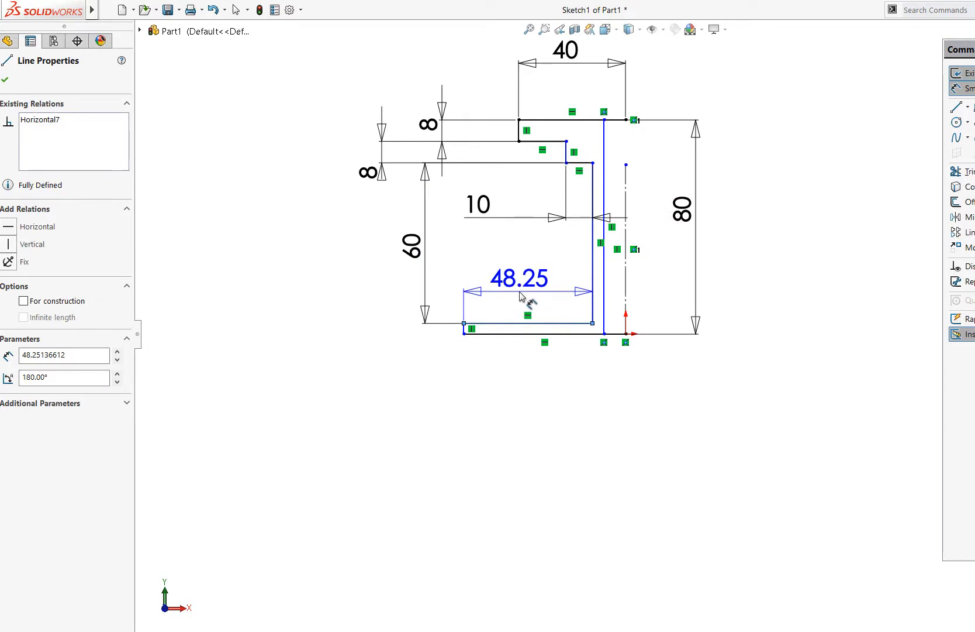
click(532, 300)
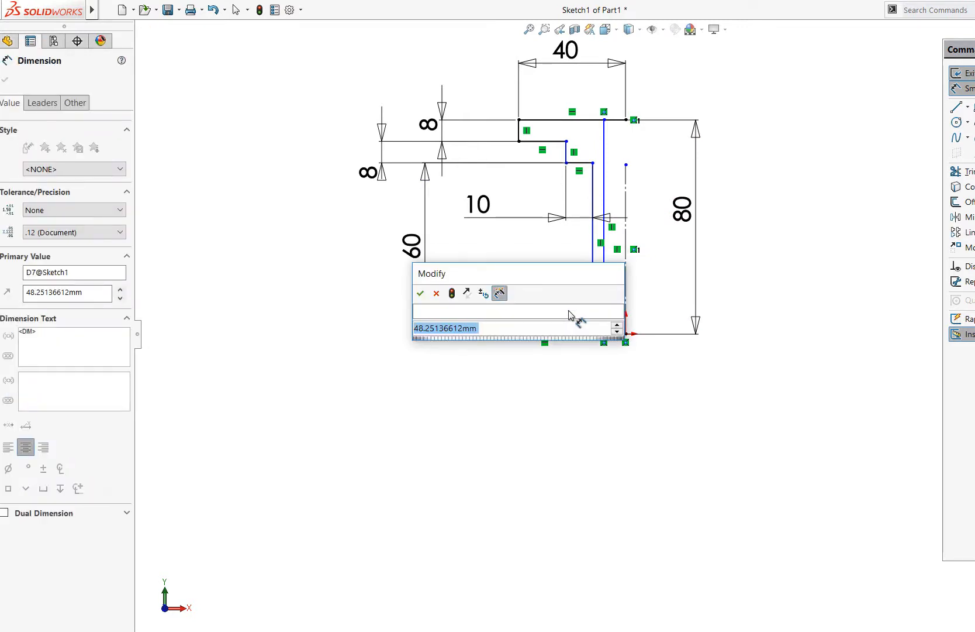
text(50)
key(Return)
click(765, 518)
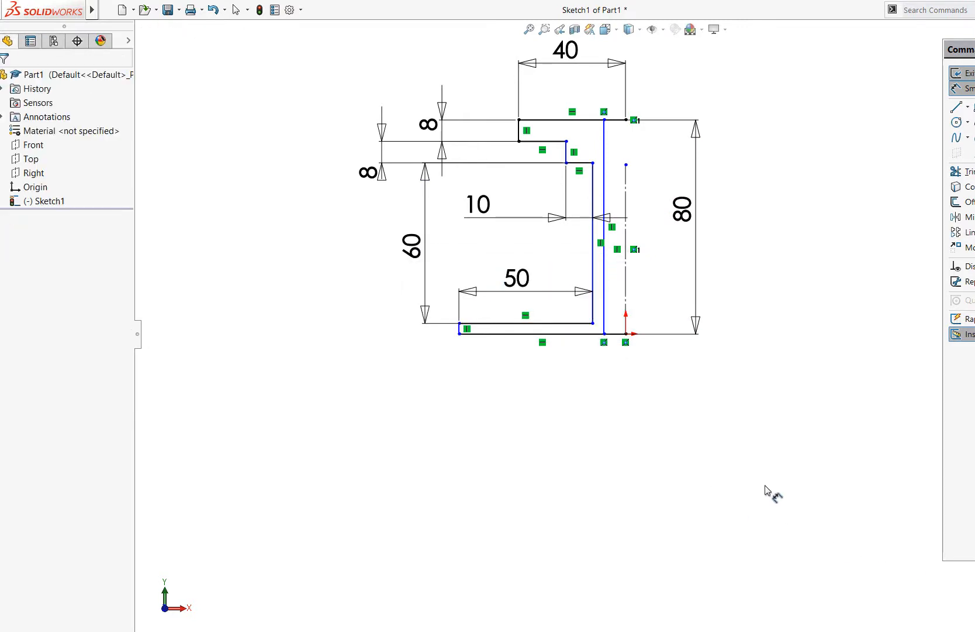
Step: Dimension the horizontal underside of the top flange to 18 mm
scroll(673, 126, down, 2)
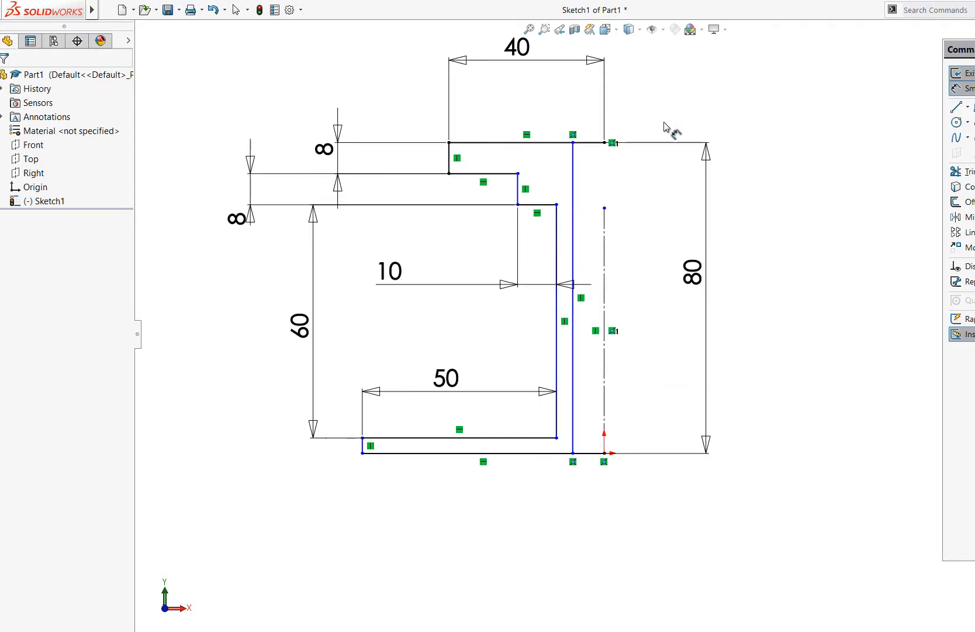
scroll(687, 148, down, 1)
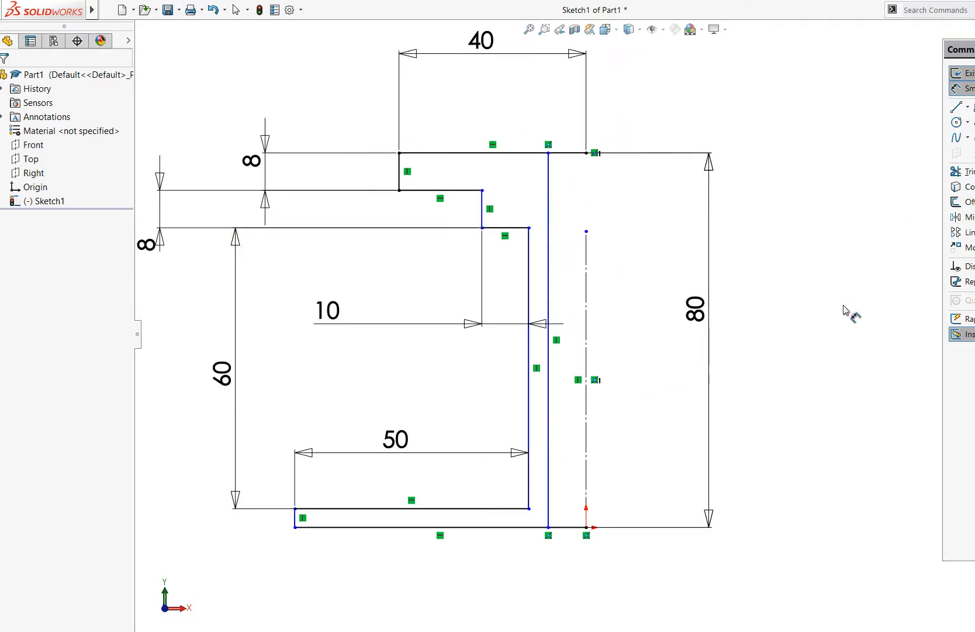
click(449, 191)
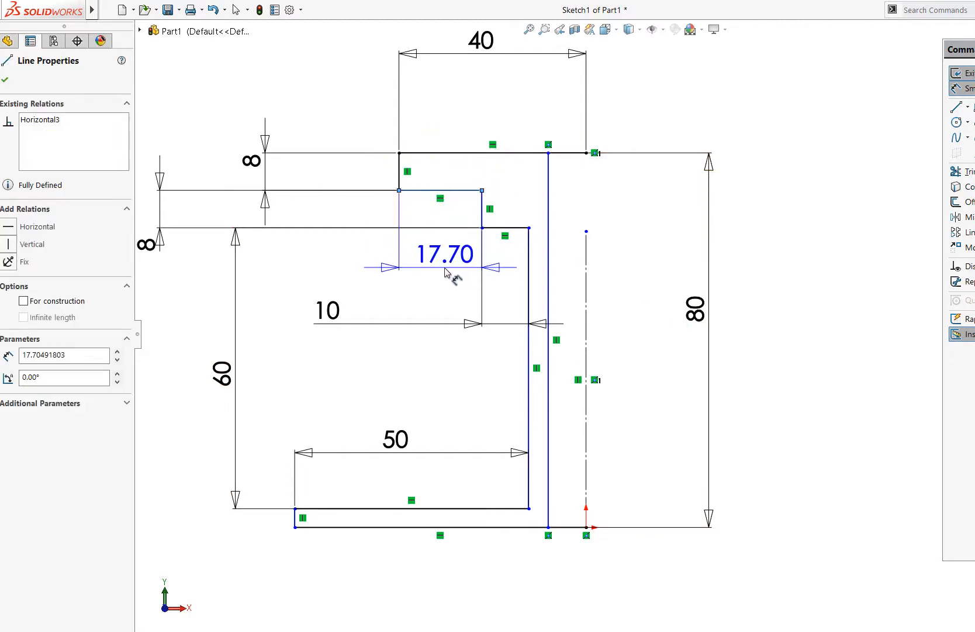
click(450, 272)
text(1)
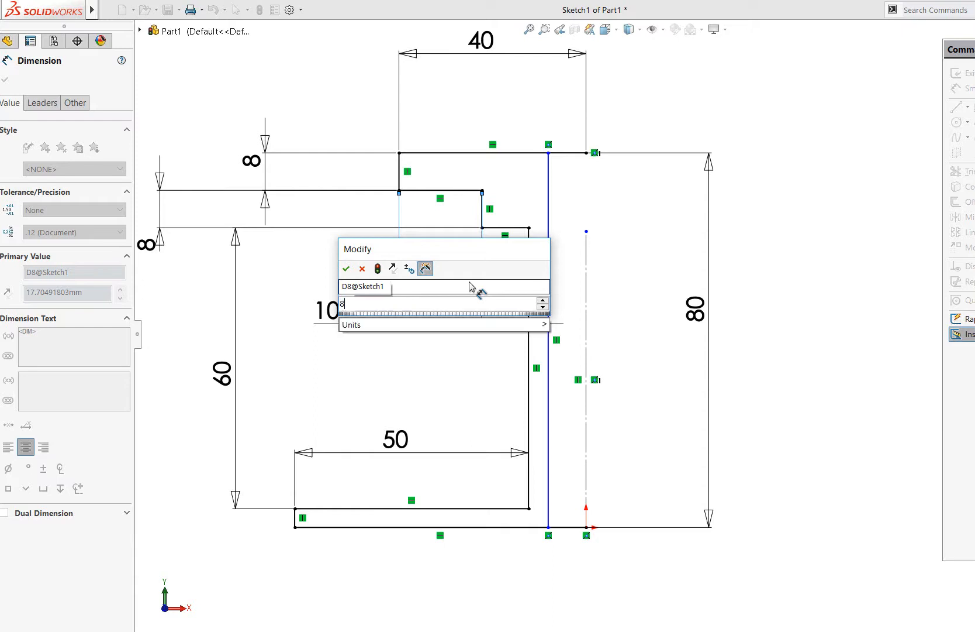
key(BackSpace)
text(18)
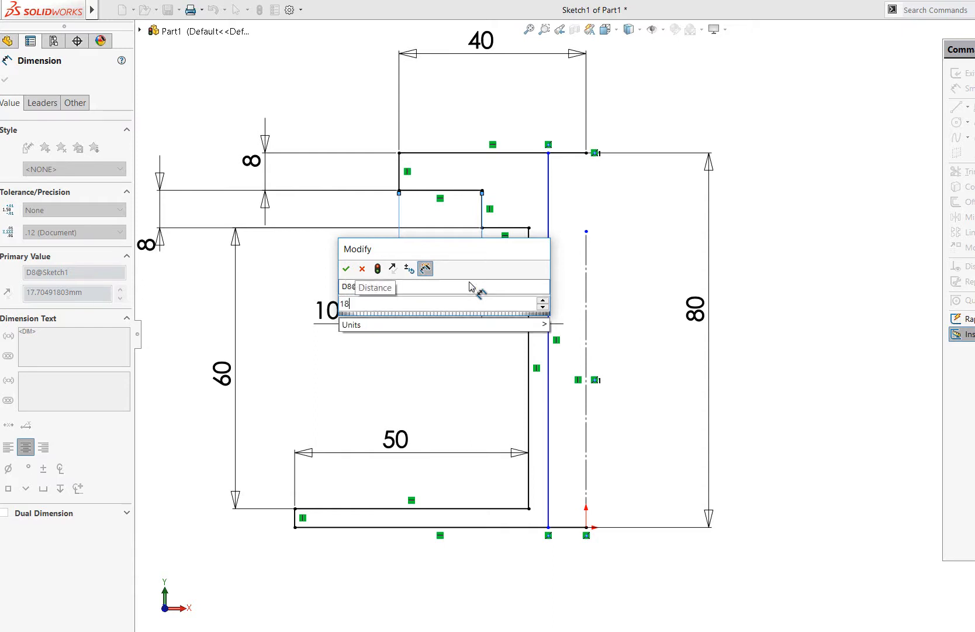
key(Return)
click(786, 286)
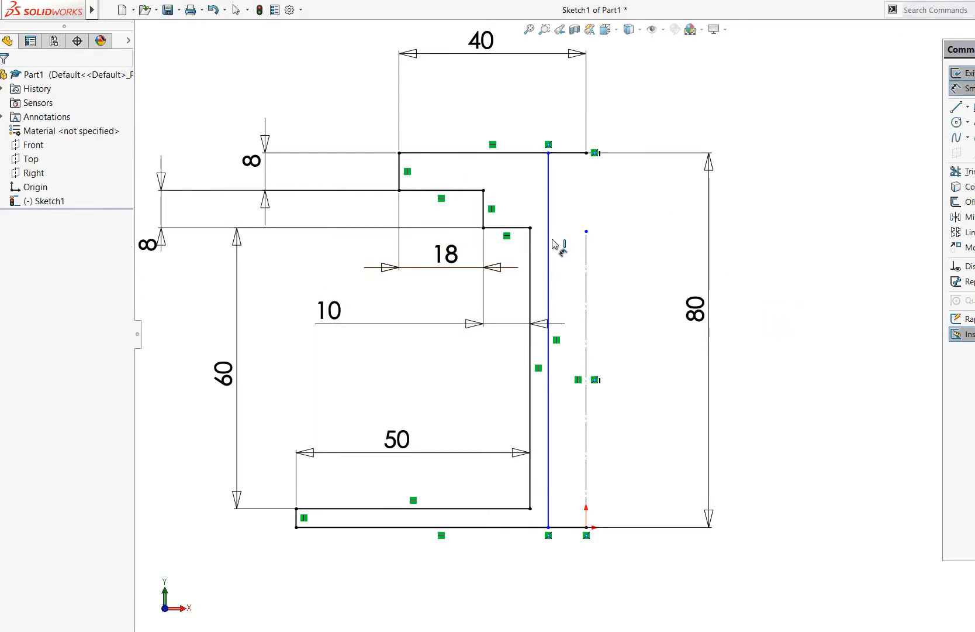
Step: Trim away the part of the top line between the bore line and the centerline with Power trim
scroll(625, 333, up, 1)
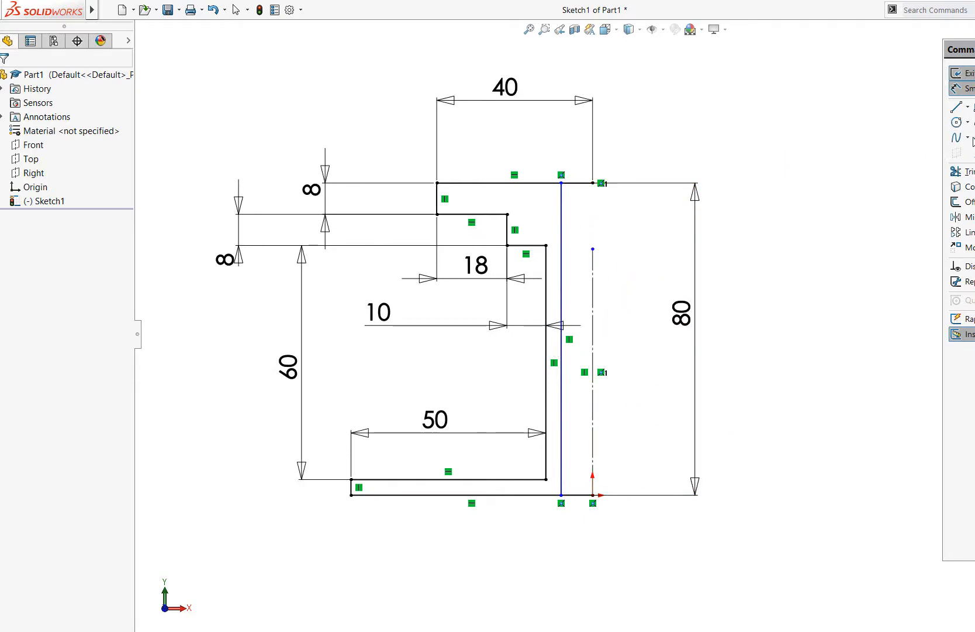
click(957, 171)
drag(573, 195, 575, 183)
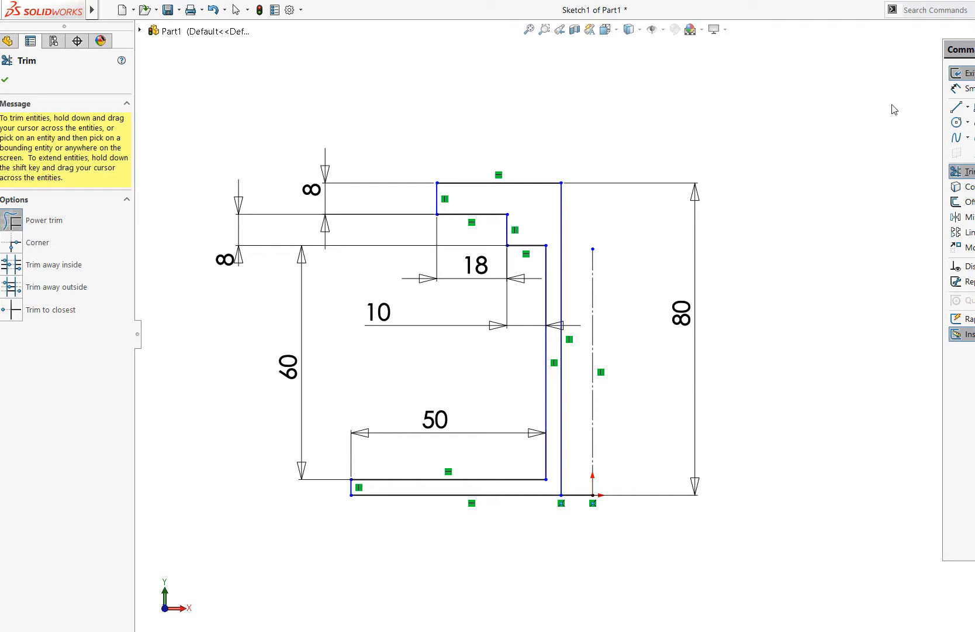
key(Escape)
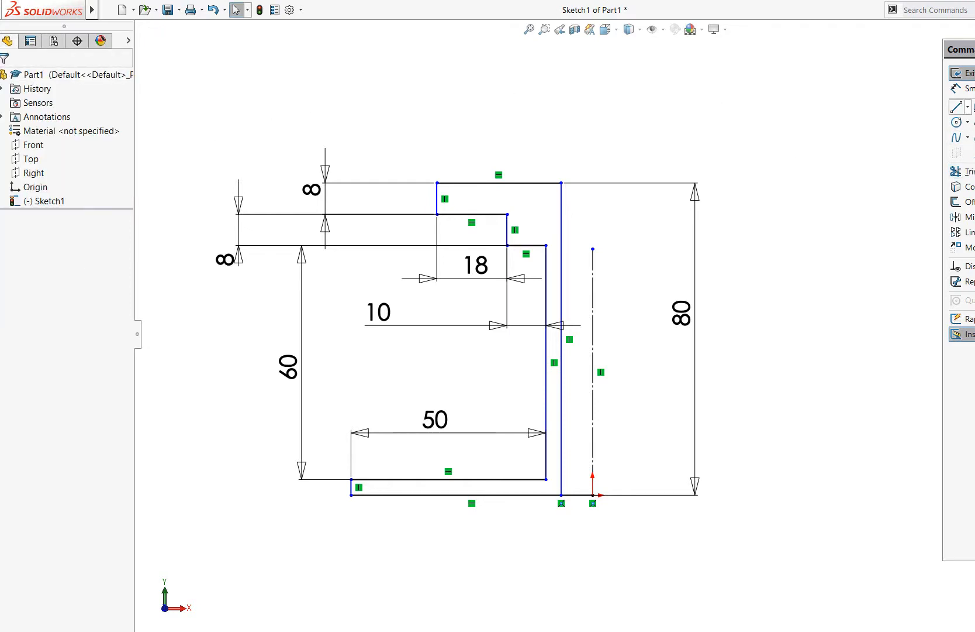
Step: Dimension the trimmed top horizontal line, from the flange's outer edge to the bore line, to 30 mm
click(476, 184)
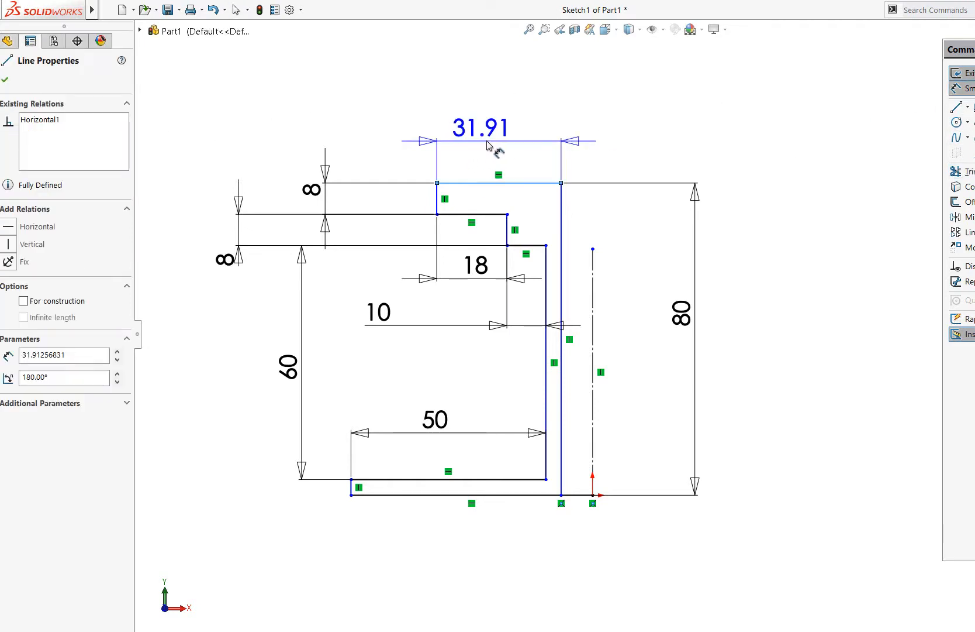
click(494, 149)
text(30)
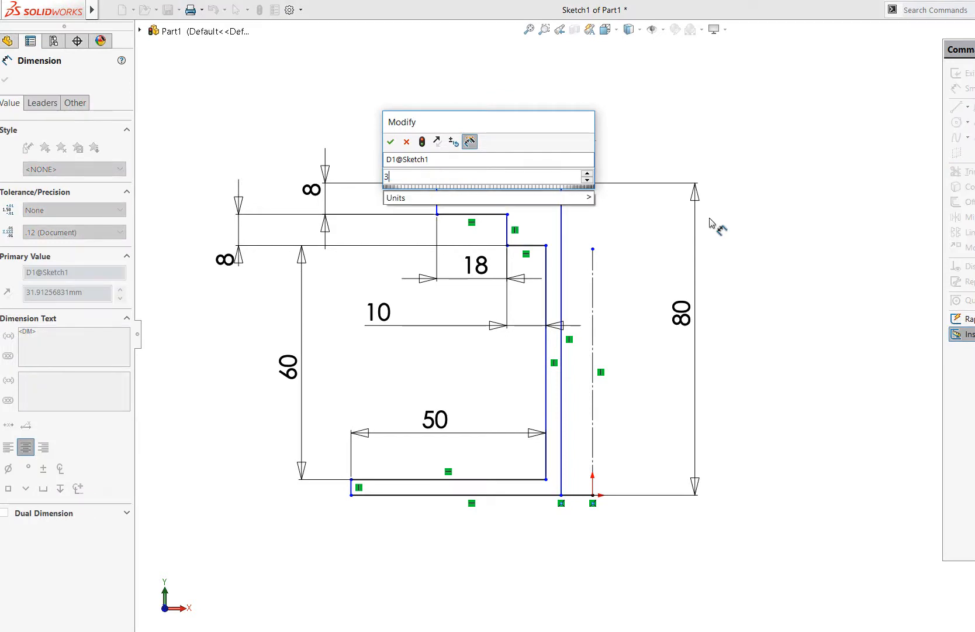
key(Return)
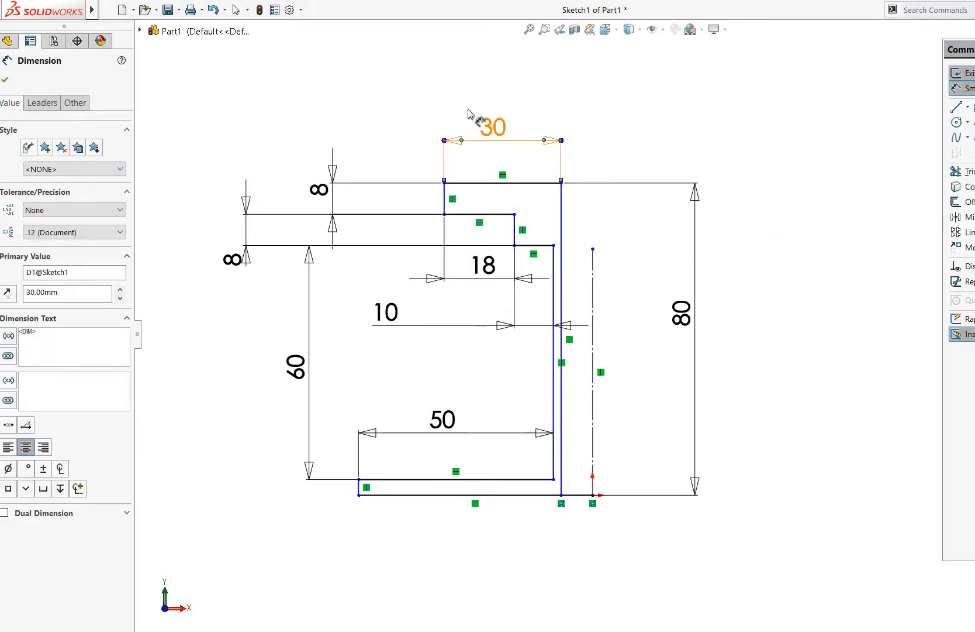
Step: Set the trimmed top line's length dimension to 40 mm
double_click(493, 127)
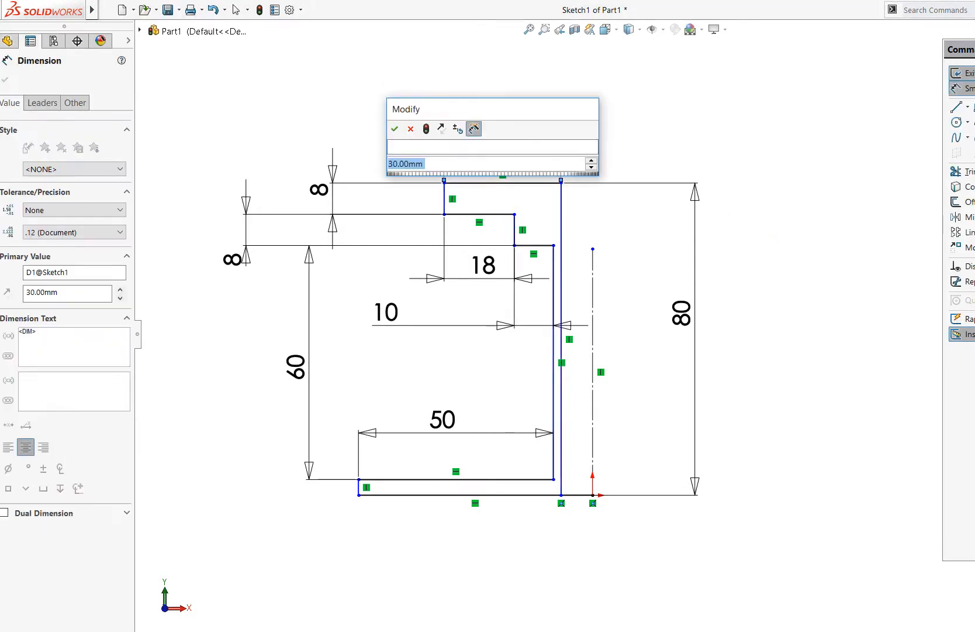
text(40)
key(Return)
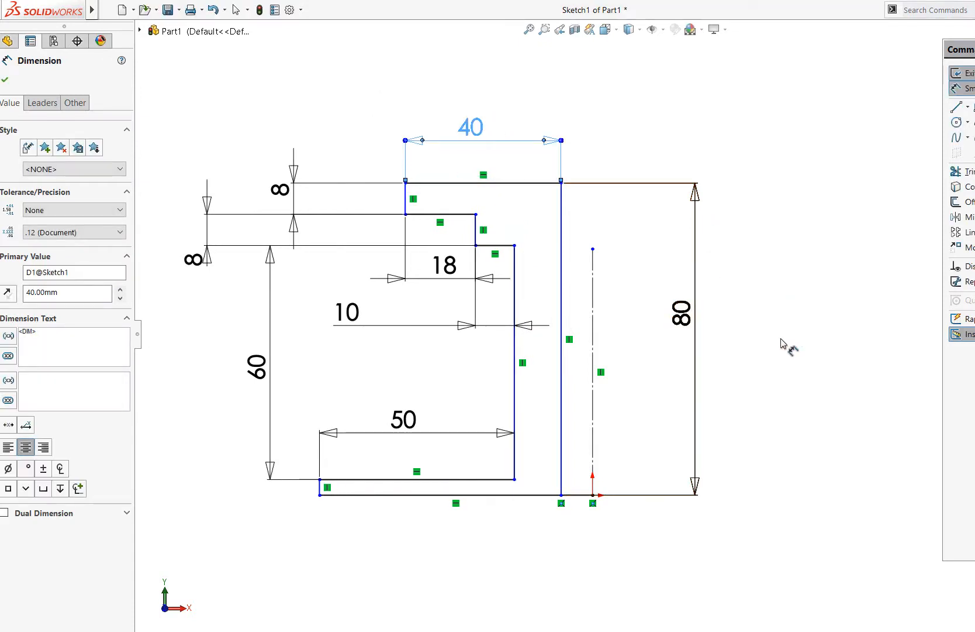
key(Escape)
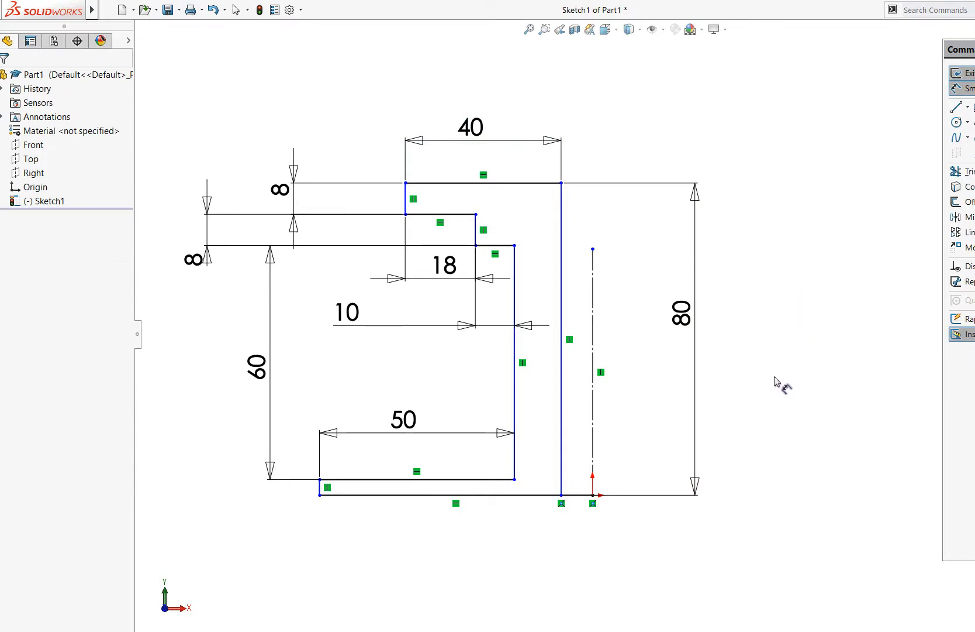
click(562, 397)
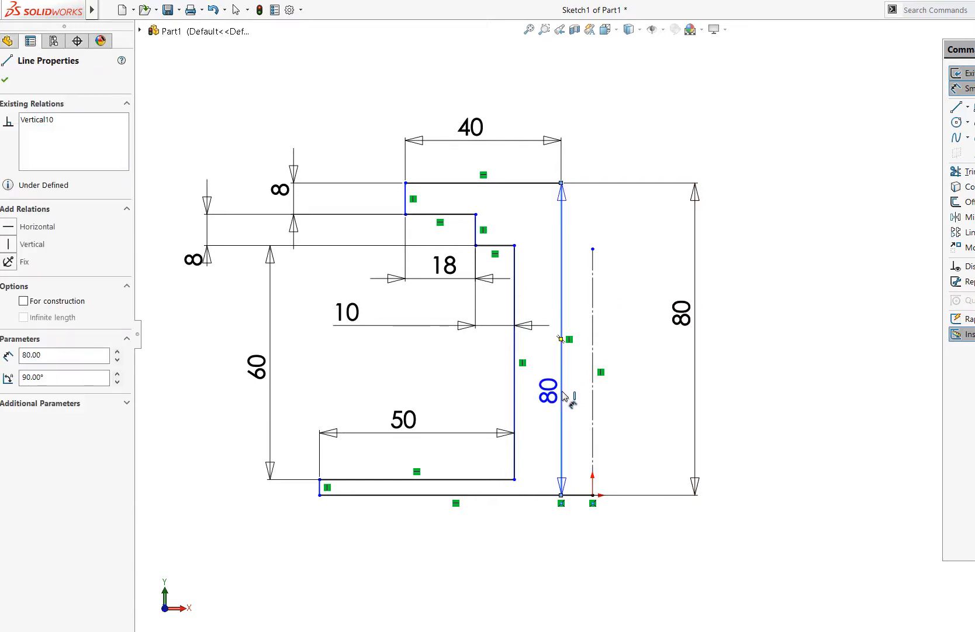
key(Escape)
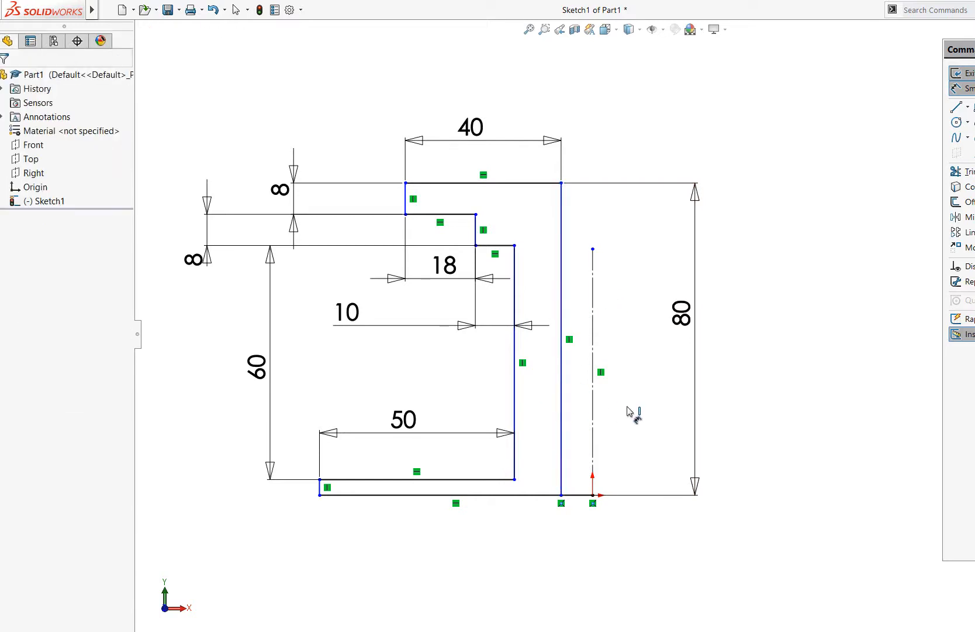
key(Escape)
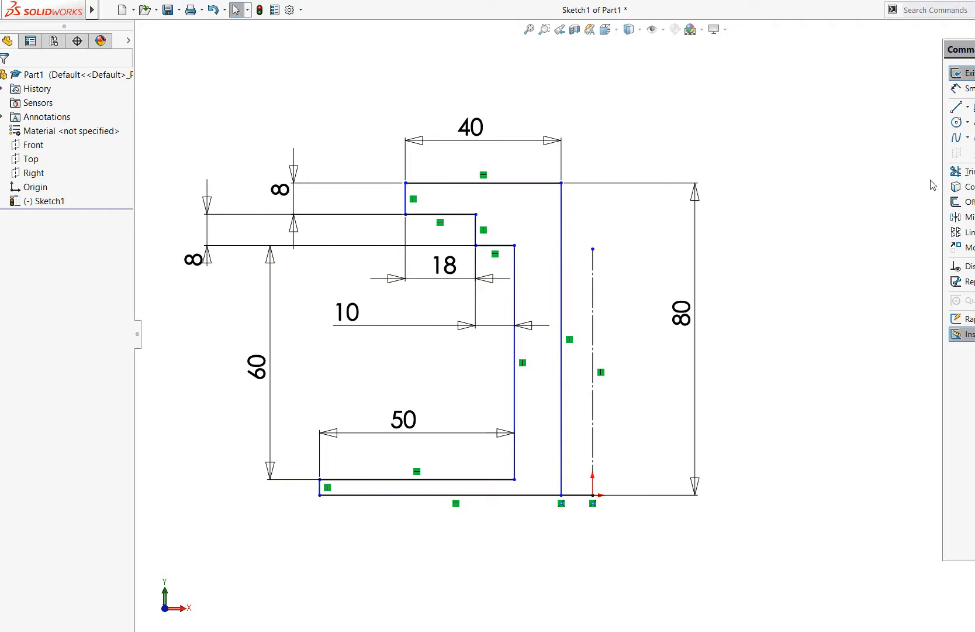
Step: Add a driven length dimension to the short horizontal line beneath the top flange's lower step
click(959, 89)
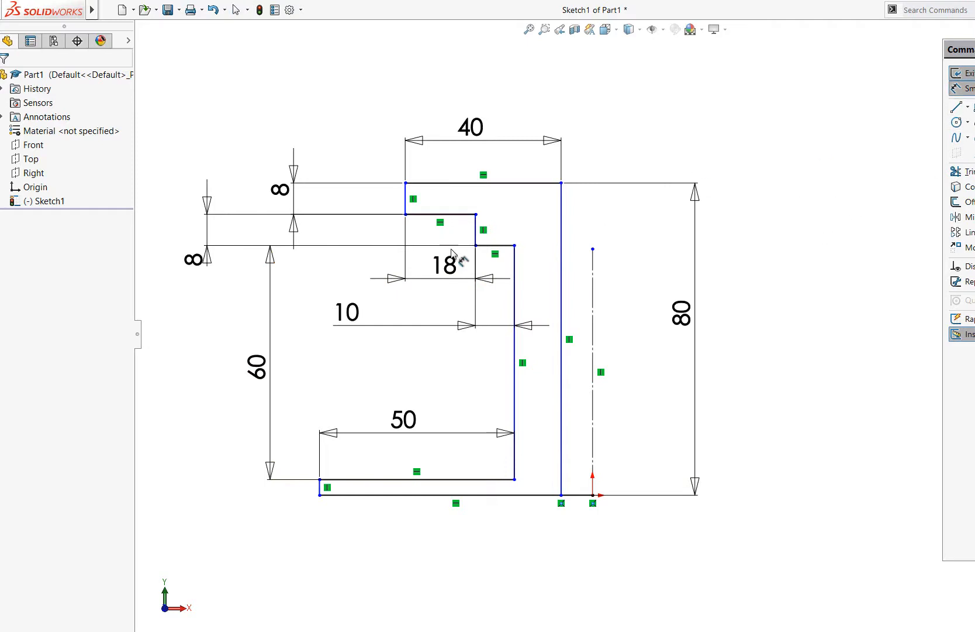
click(496, 246)
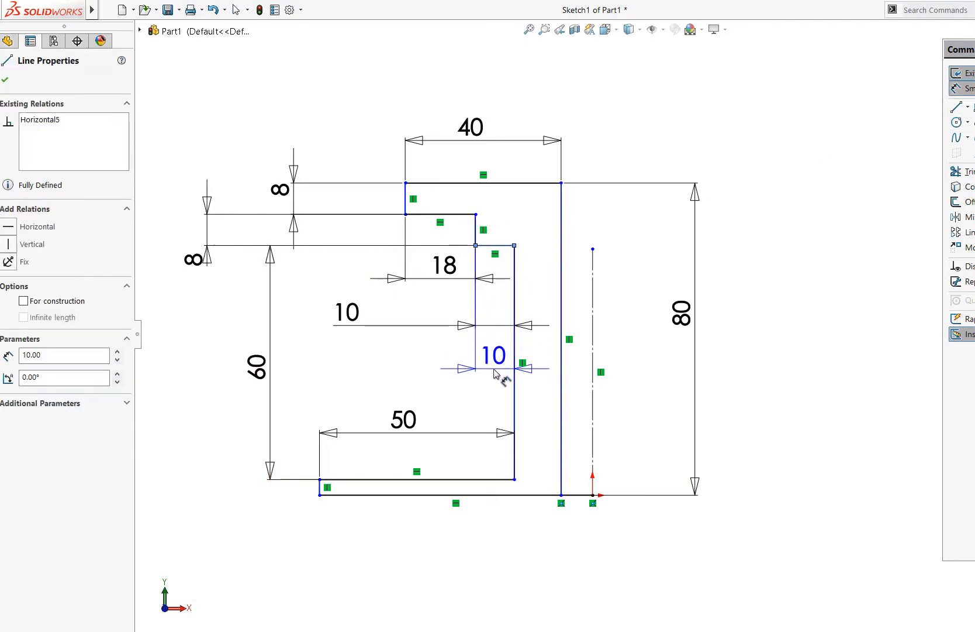
click(494, 373)
click(332, 234)
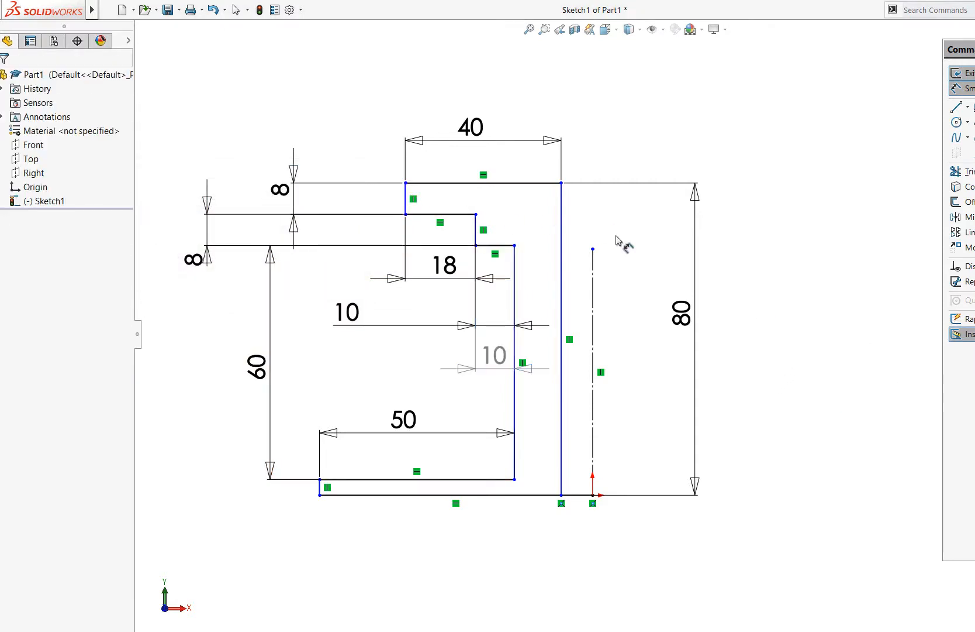
Step: Add a driven dimension to the short vertical edge at the outer end of the base flange
click(543, 33)
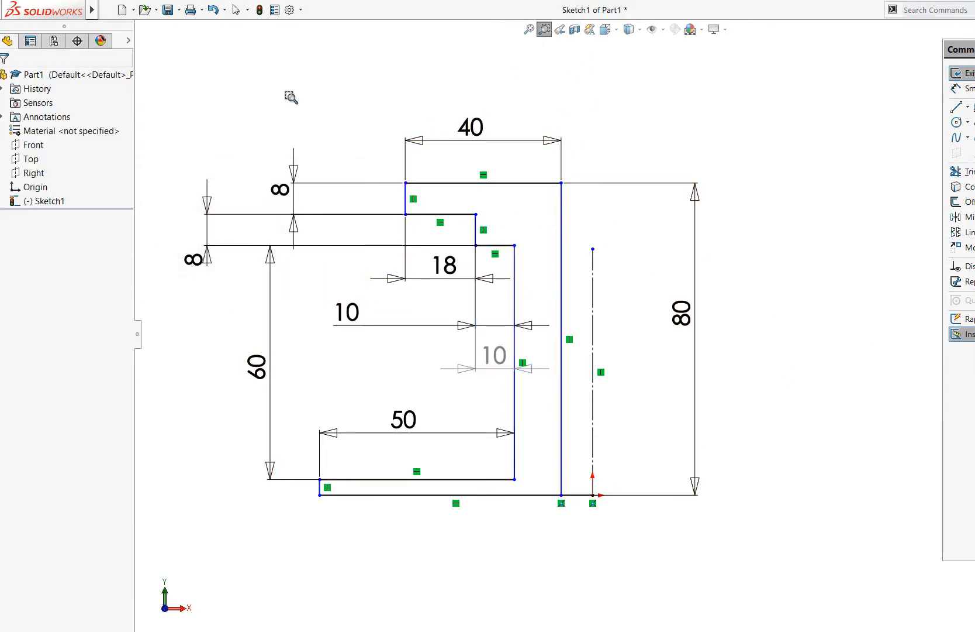
mouse_move(212, 94)
mouse_down()
mouse_move(532, 228)
mouse_move(787, 570)
mouse_up()
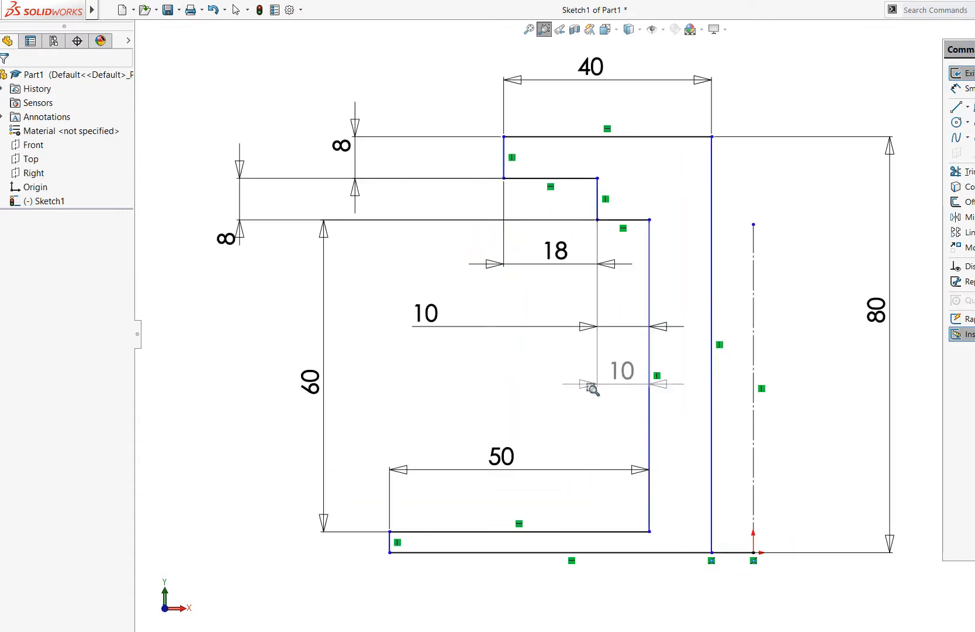
scroll(591, 387, up, 2)
key(Escape)
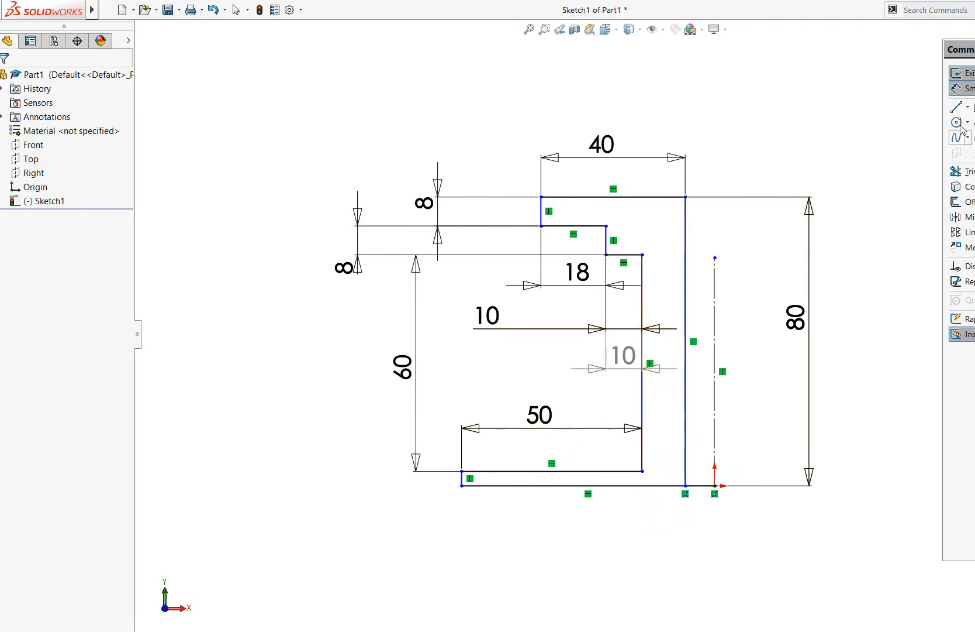
click(959, 89)
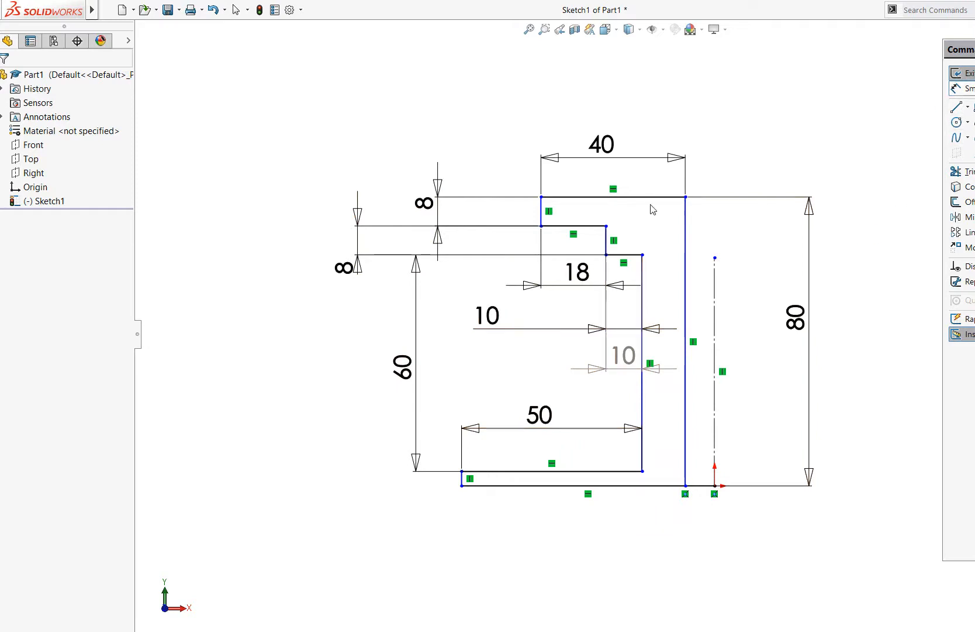
click(462, 478)
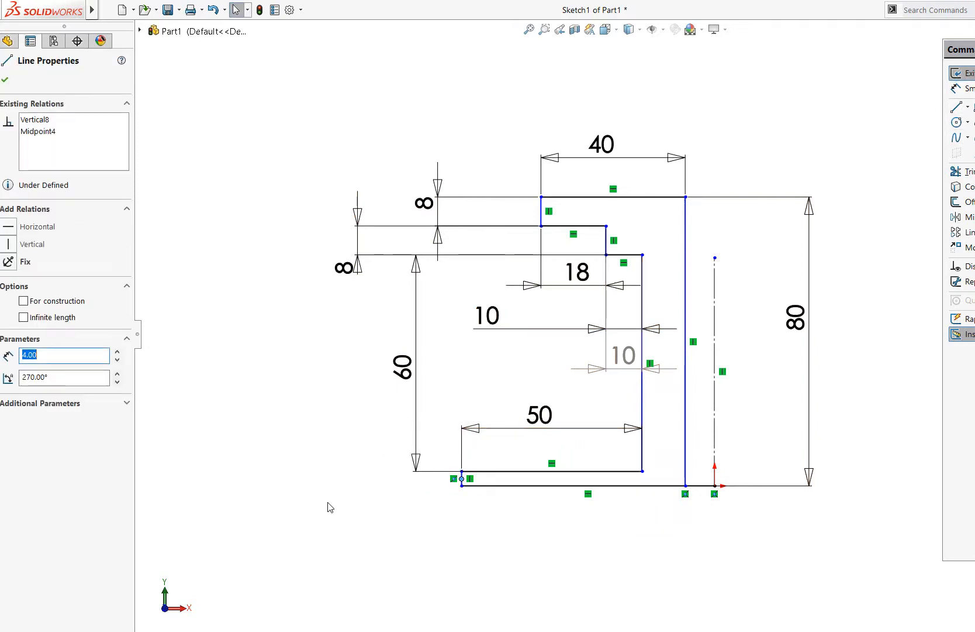
click(329, 507)
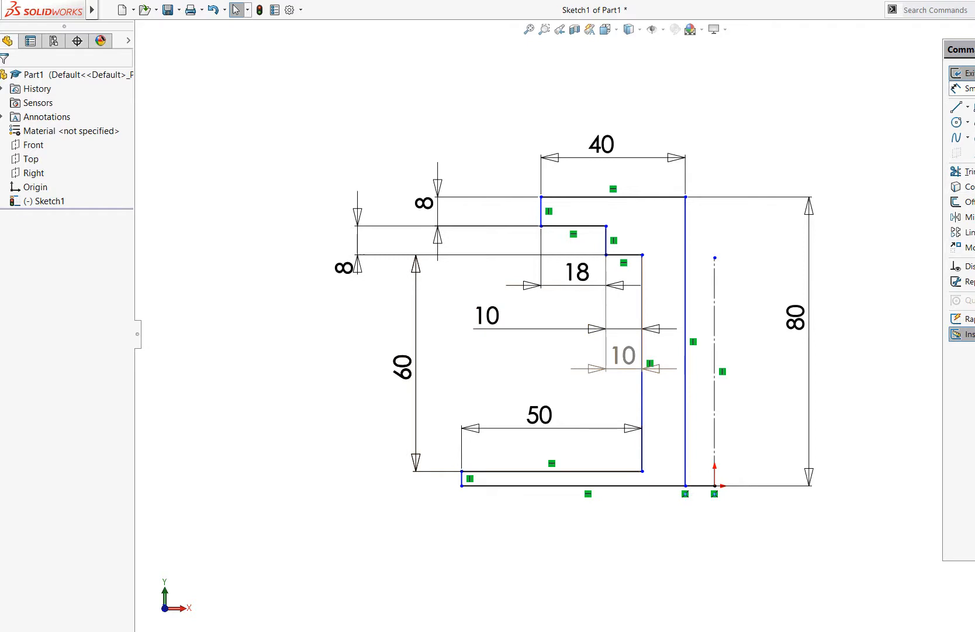
click(968, 88)
click(461, 478)
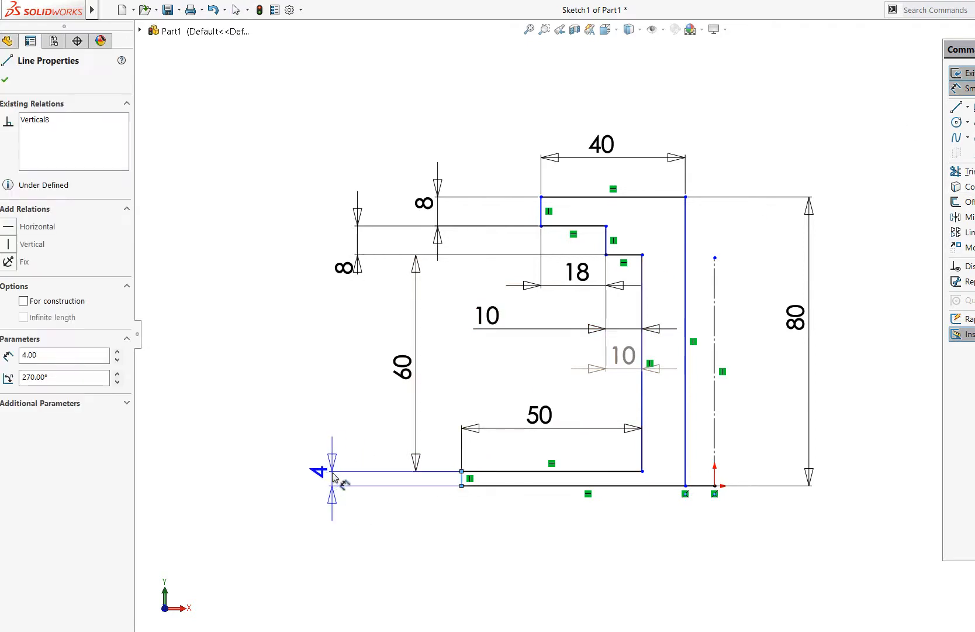
click(335, 477)
click(337, 239)
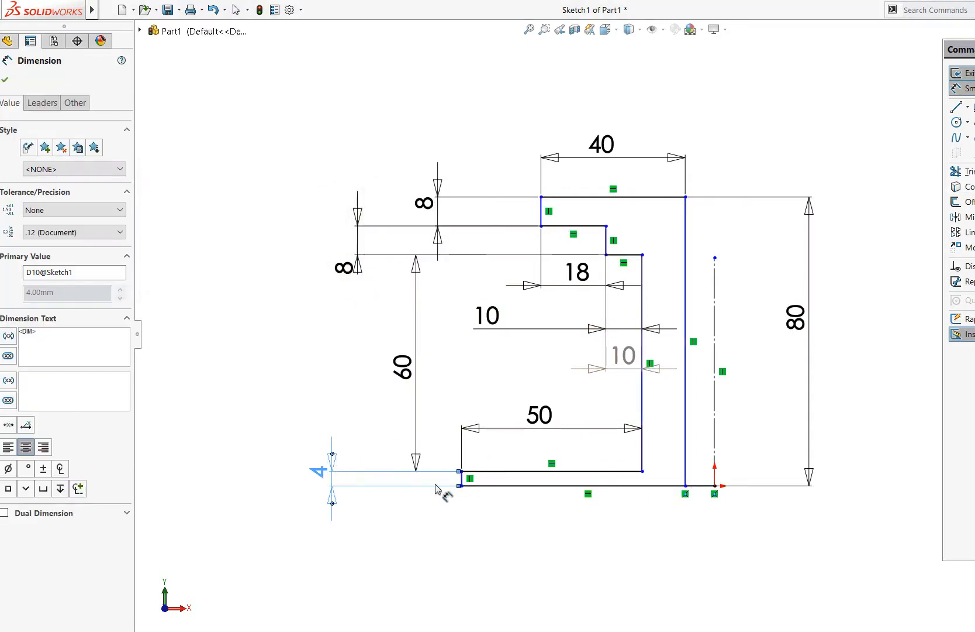
click(501, 551)
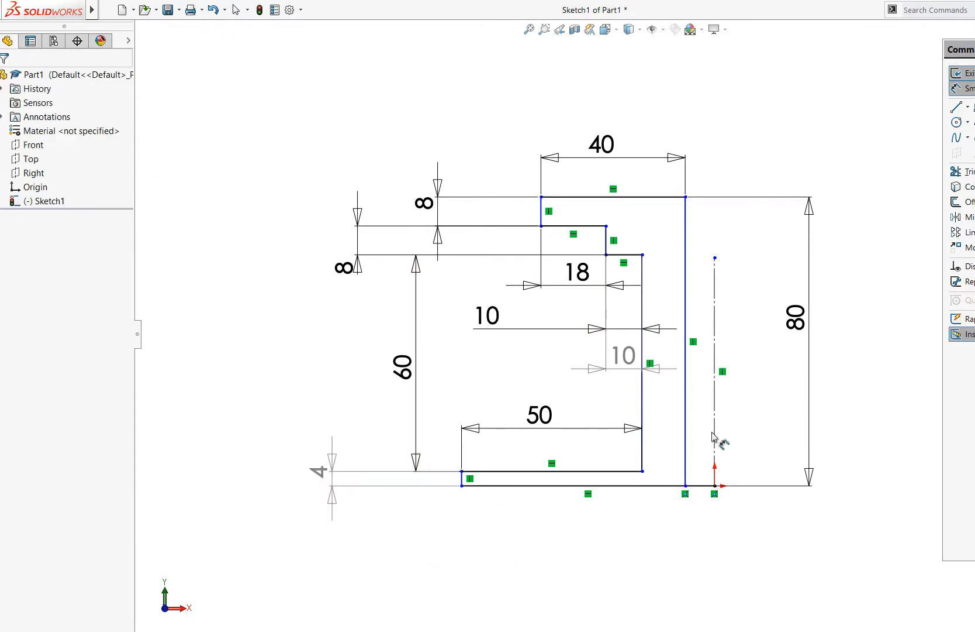
Step: Try to edit the value of the base flange's driven thickness dimension
click(337, 467)
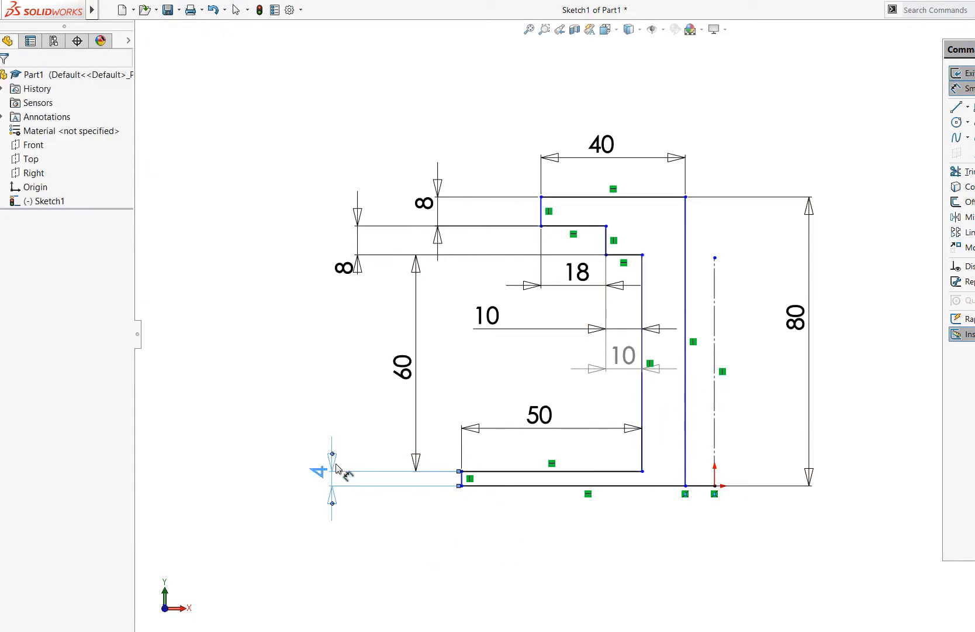
double_click(338, 466)
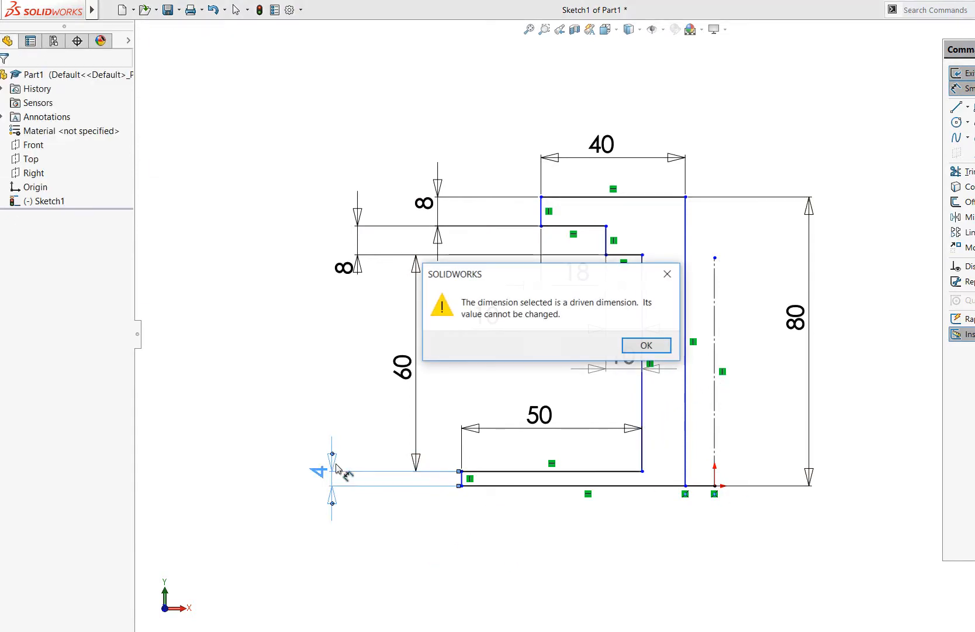
click(646, 345)
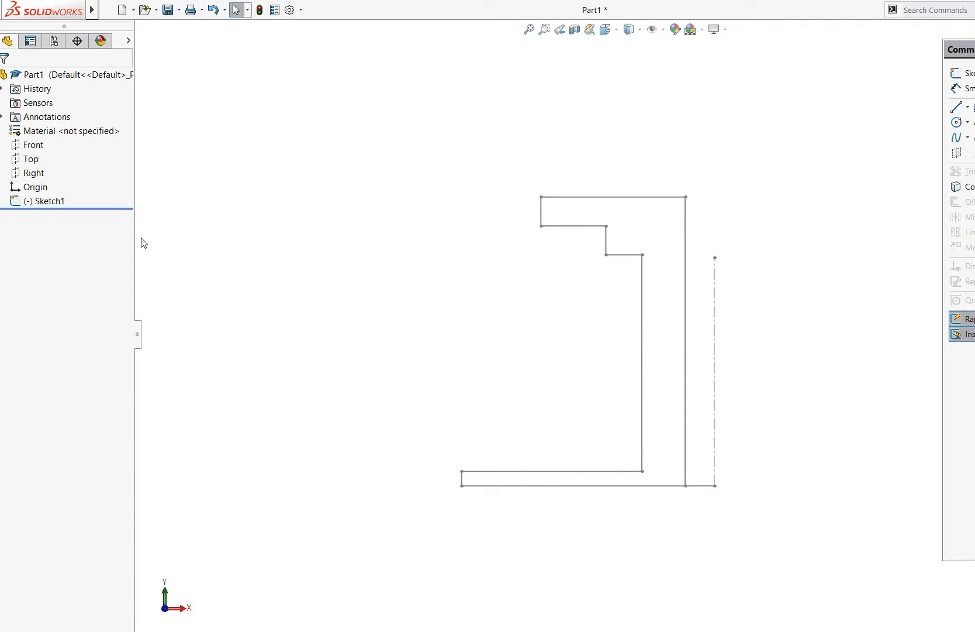
Step: Reopen Sketch1 and trim away the part of the bottom line between the bore line and the centerline with Power trim
right_click(46, 200)
click(64, 184)
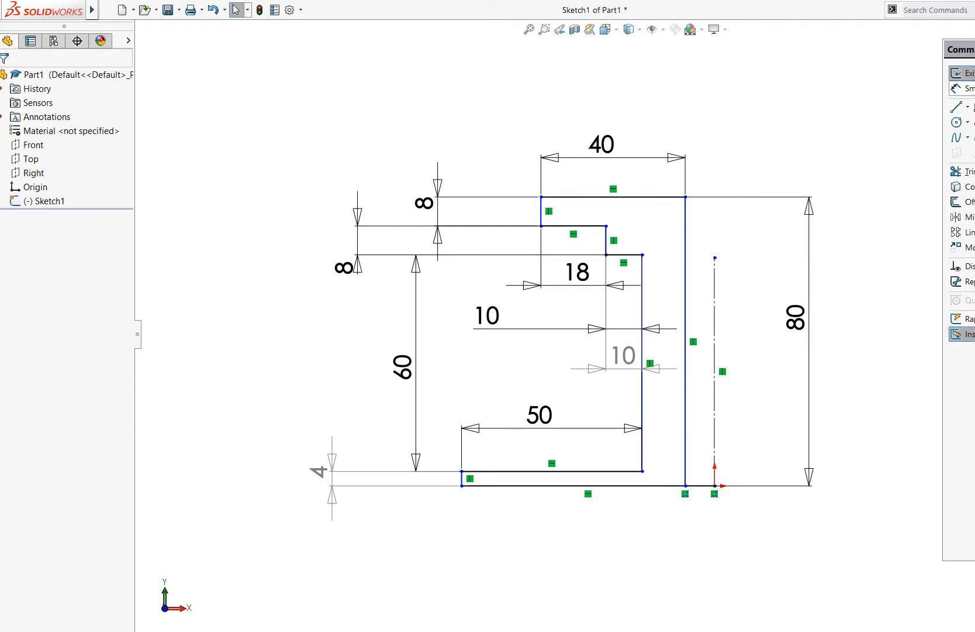
click(962, 171)
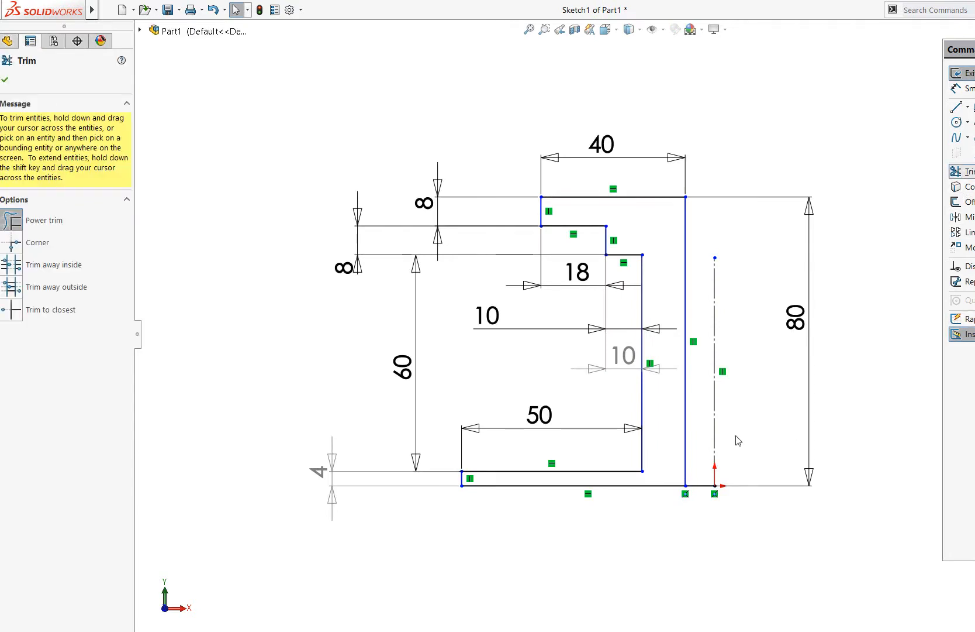
drag(702, 467, 703, 453)
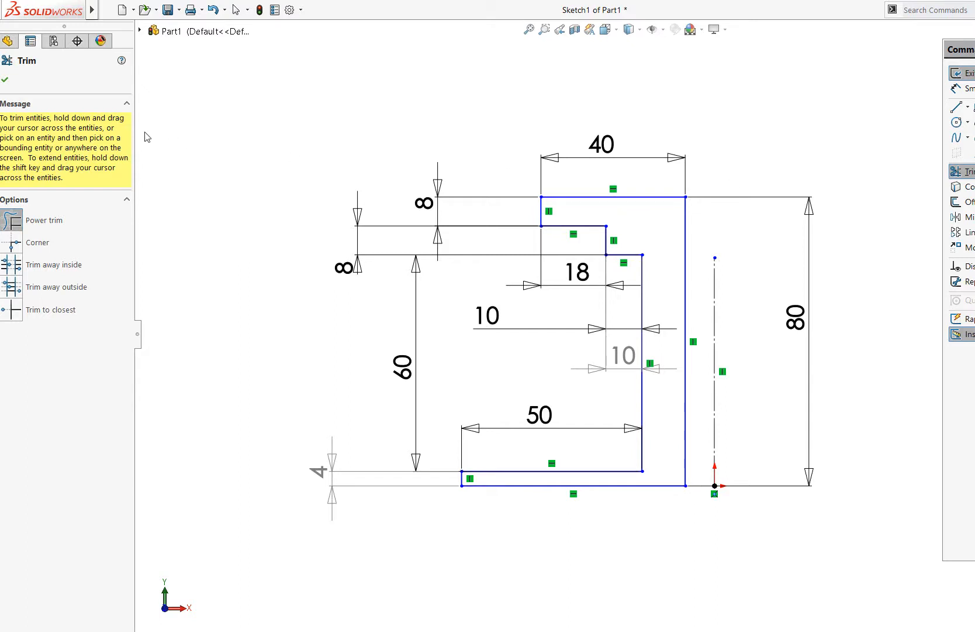
click(9, 85)
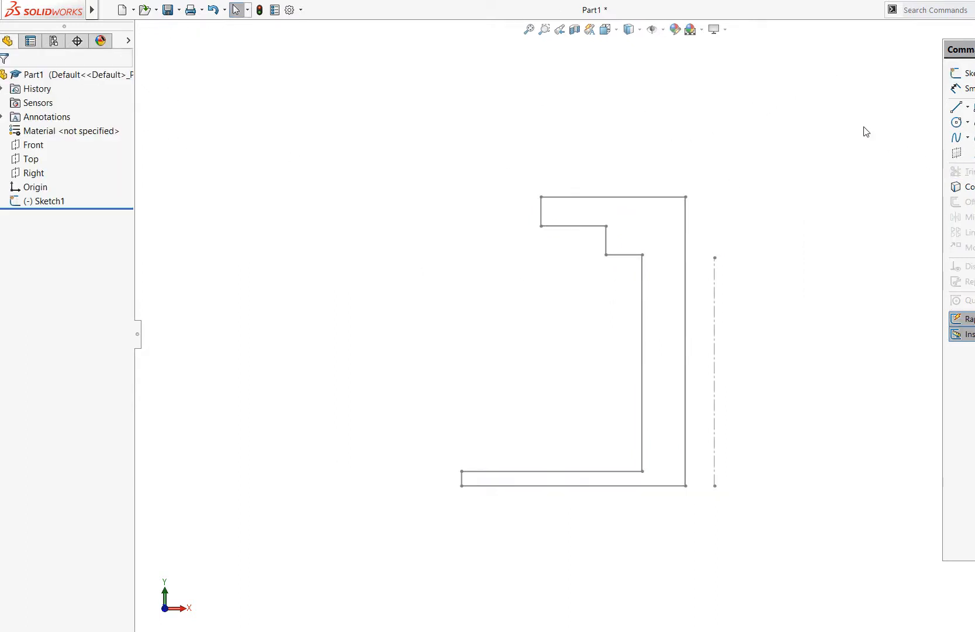
Step: Revolve the Sketch1 profile 360 degrees about its vertical centerline into a solid
click(80, 198)
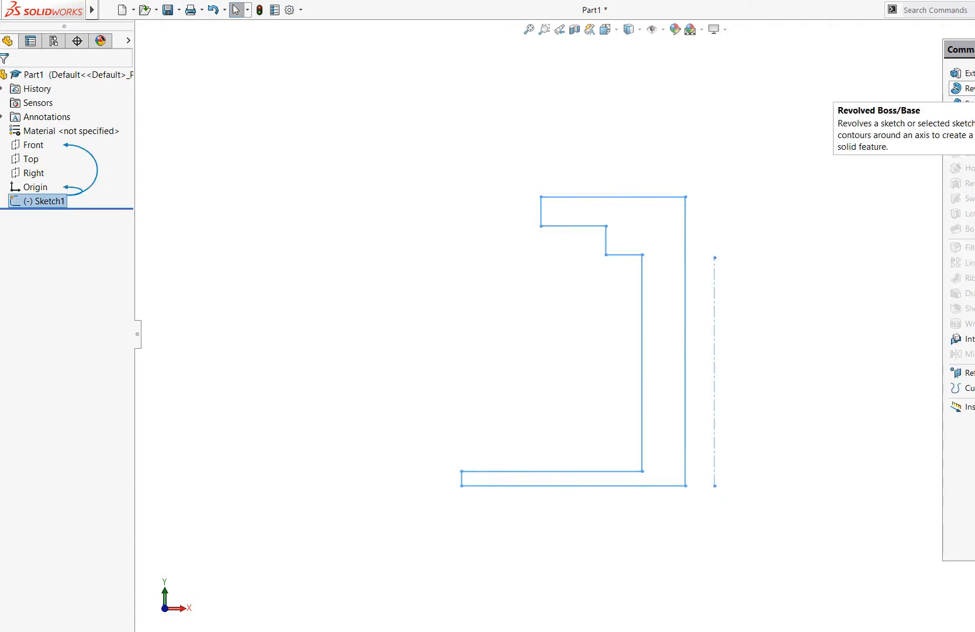
click(956, 73)
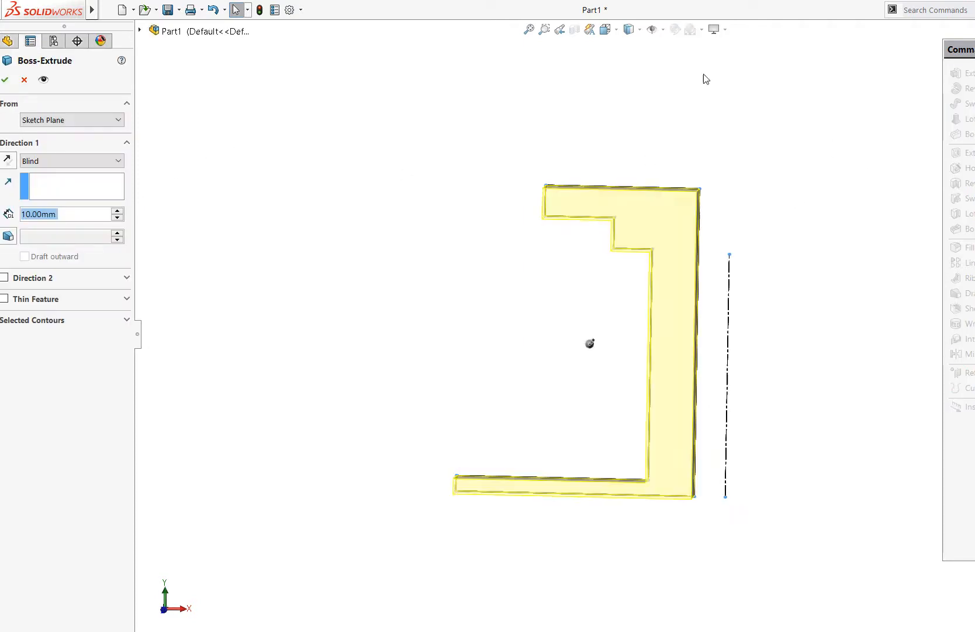
click(24, 79)
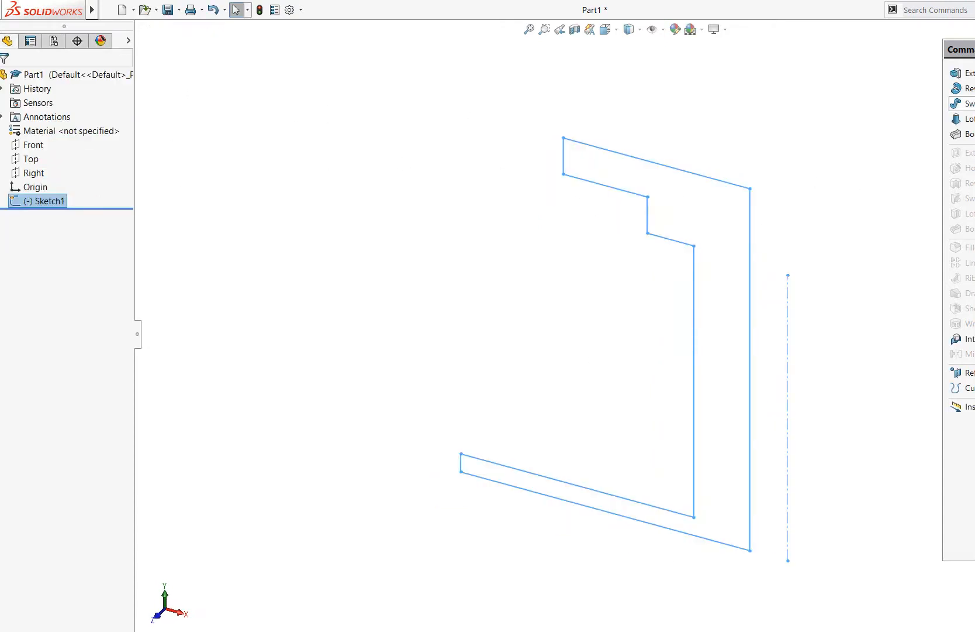
click(968, 88)
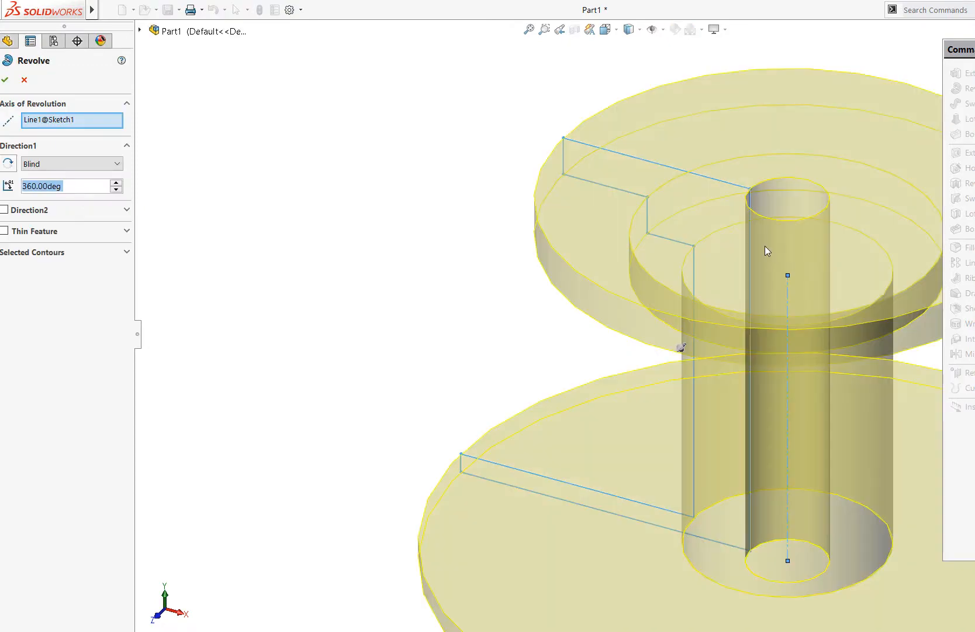
scroll(625, 328, up, 3)
middle_drag(522, 303, 570, 231)
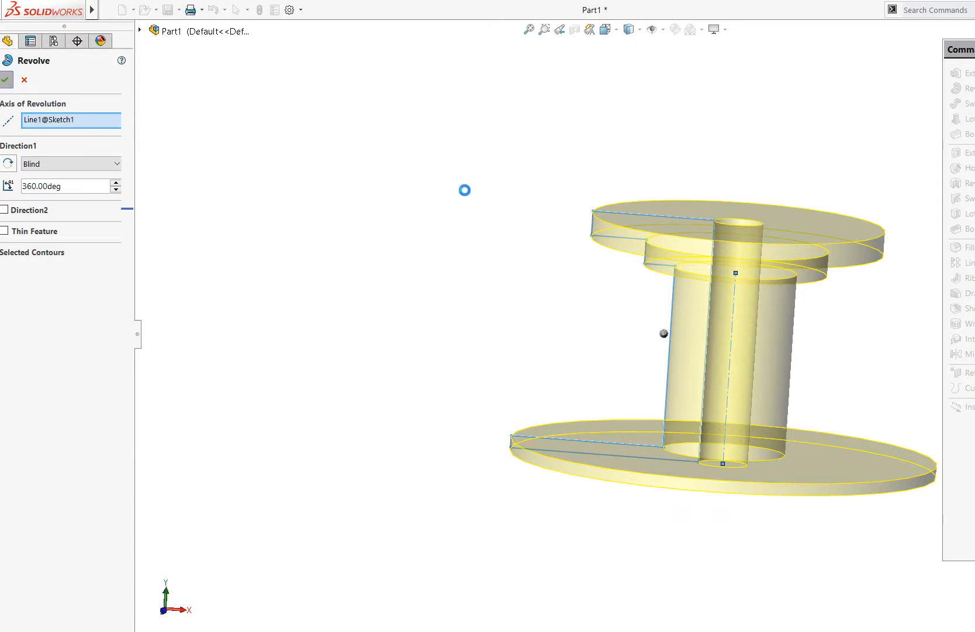
middle_drag(496, 258, 534, 262)
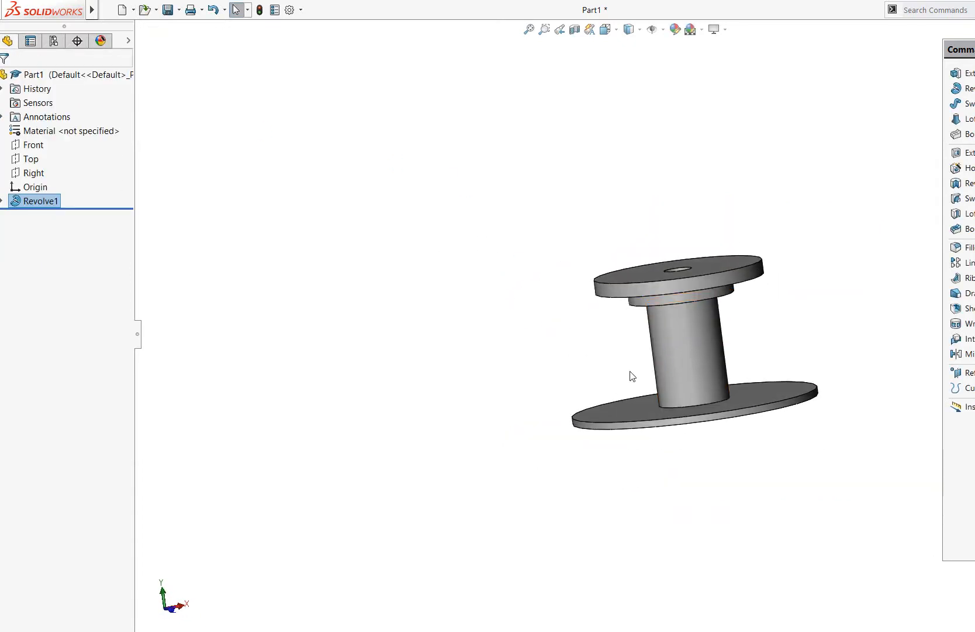
Step: Open the revolved feature's sketch for editing and orient it normal to the sketch plane
click(2, 201)
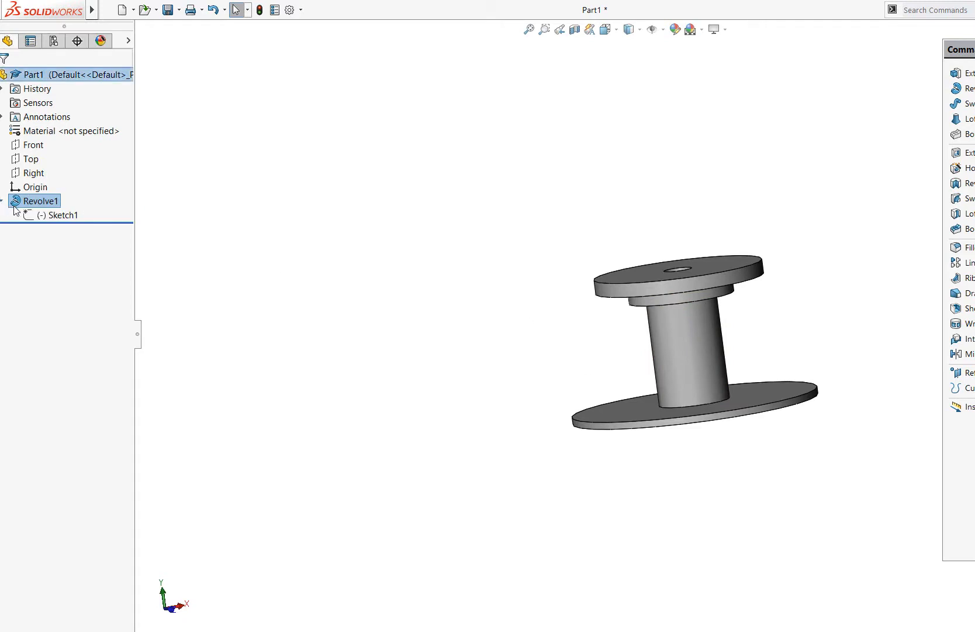
click(53, 216)
right_click(52, 215)
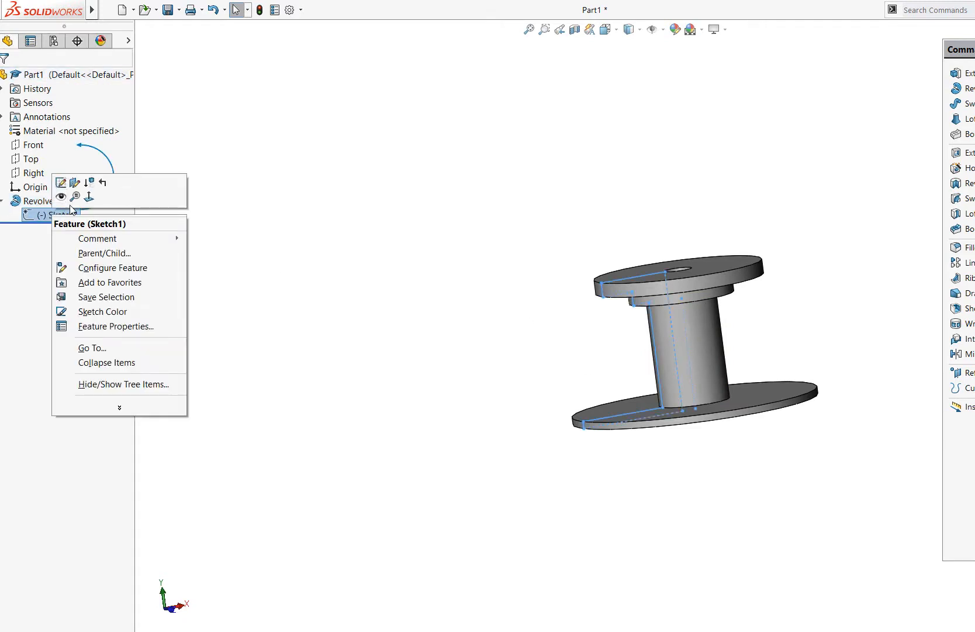
click(60, 183)
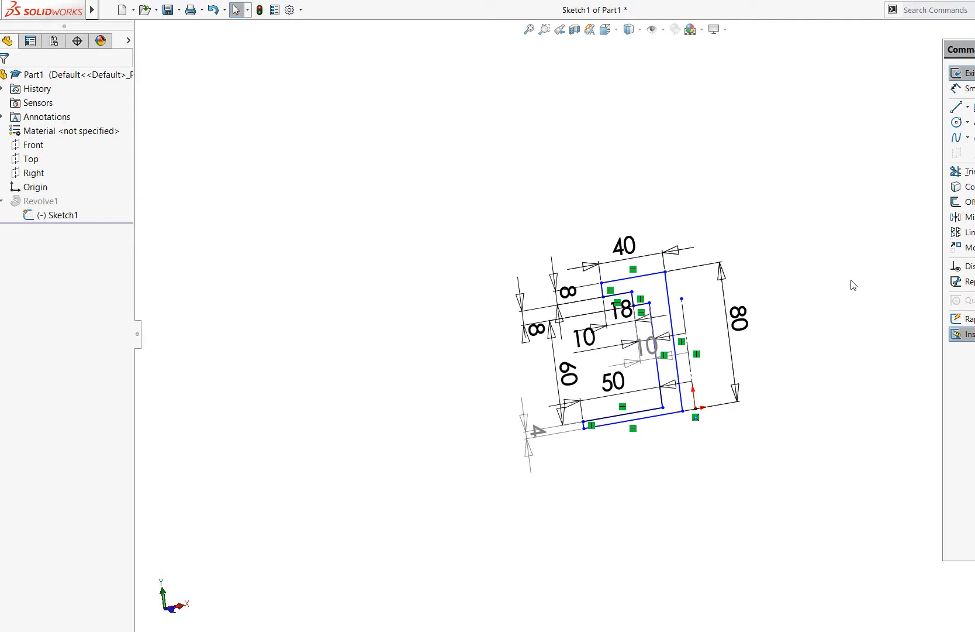
mouse_move(851, 284)
middle_down()
mouse_move(788, 300)
mouse_move(812, 283)
middle_up()
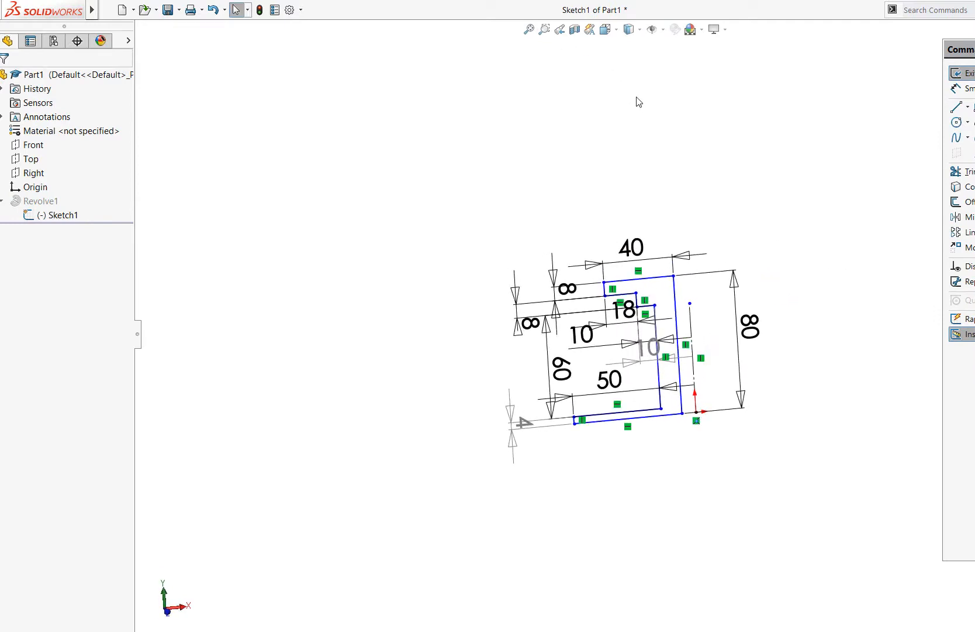
click(614, 31)
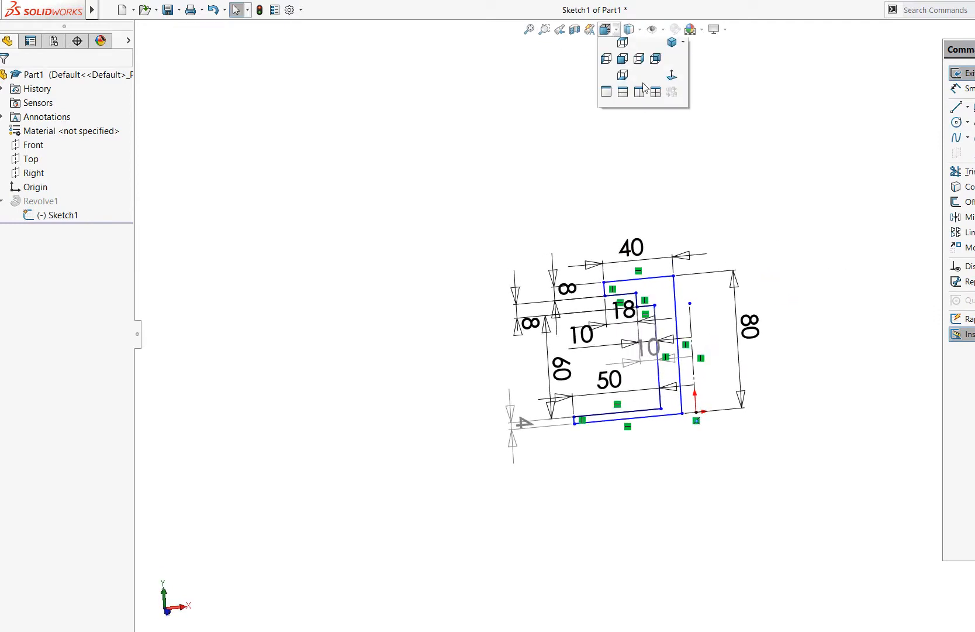
click(672, 96)
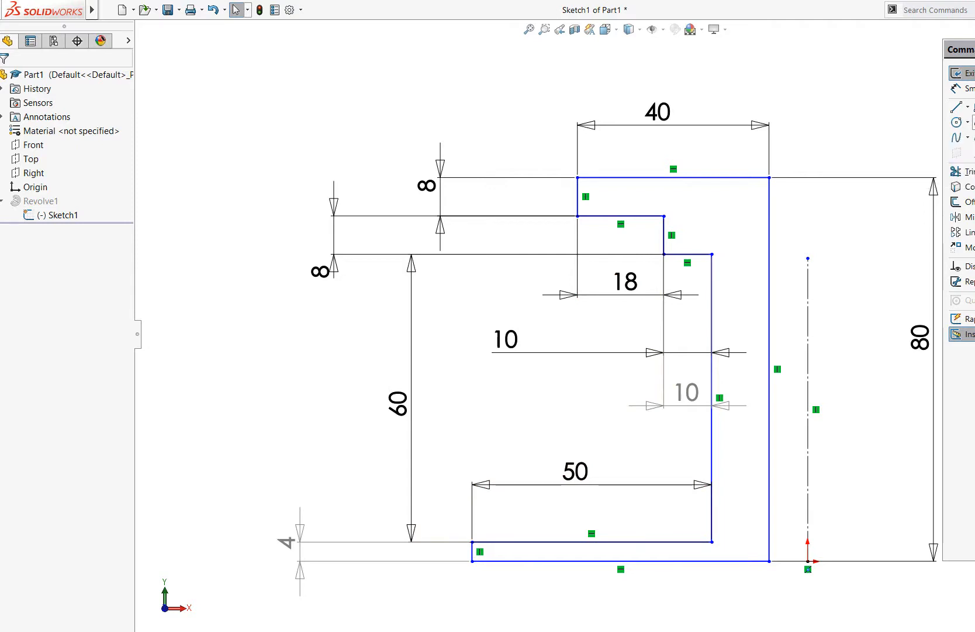
Step: Draw a tangent arc from the upper end of the hub's outer vertical line to the base flange's upper outer corner
click(974, 122)
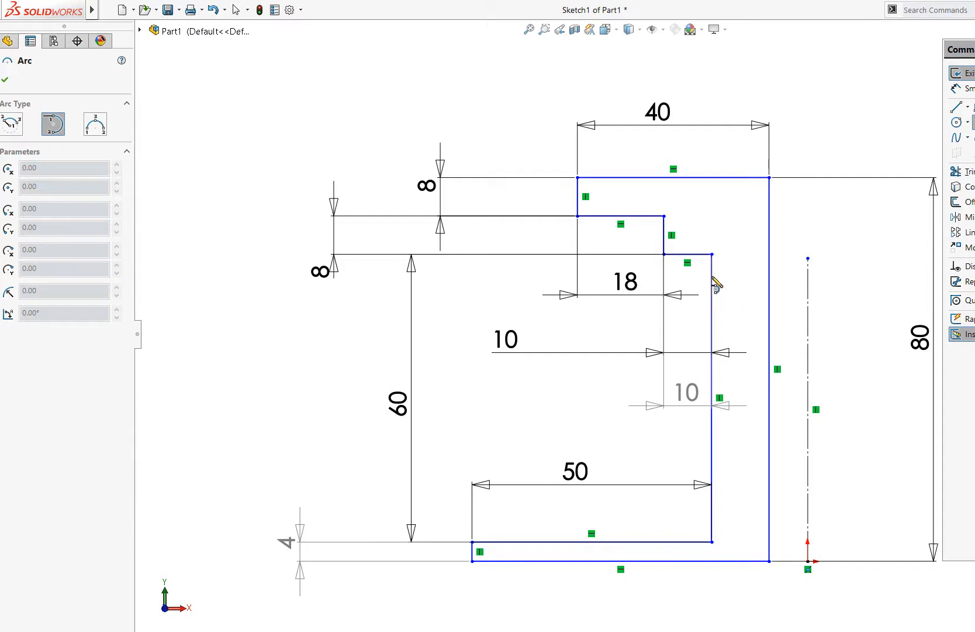
click(712, 254)
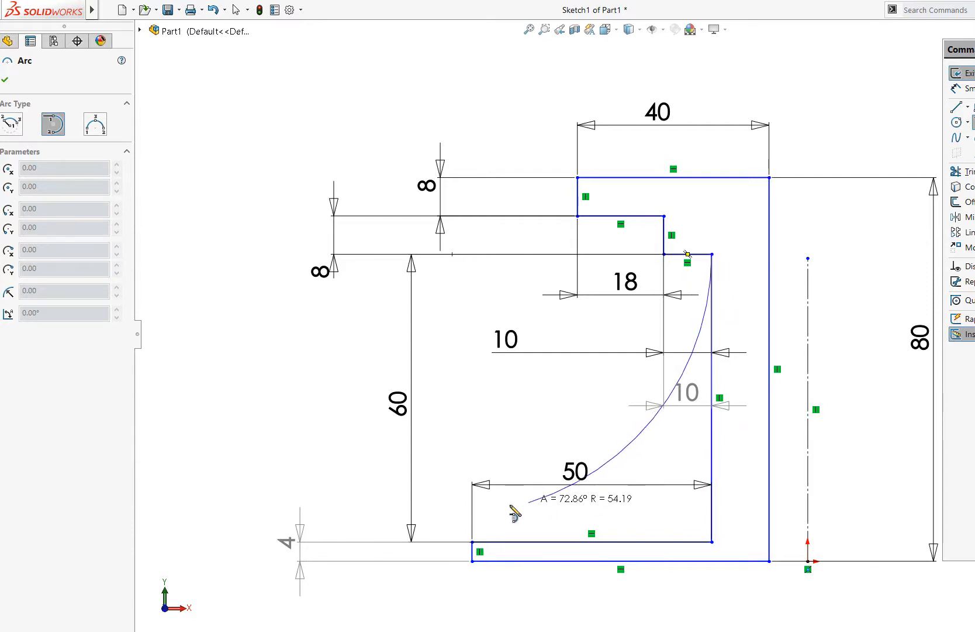
click(473, 542)
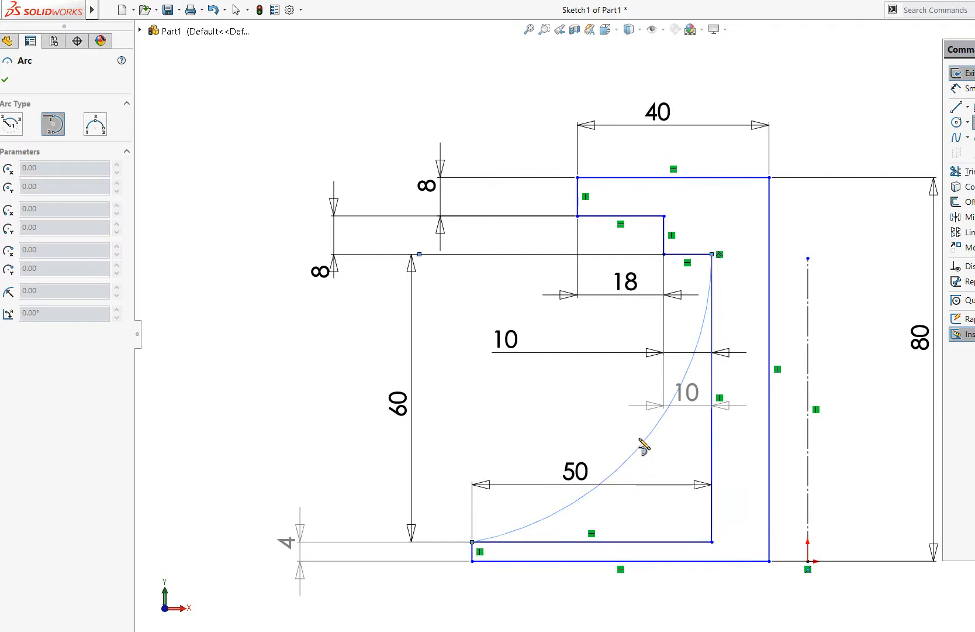
key(Escape)
click(279, 362)
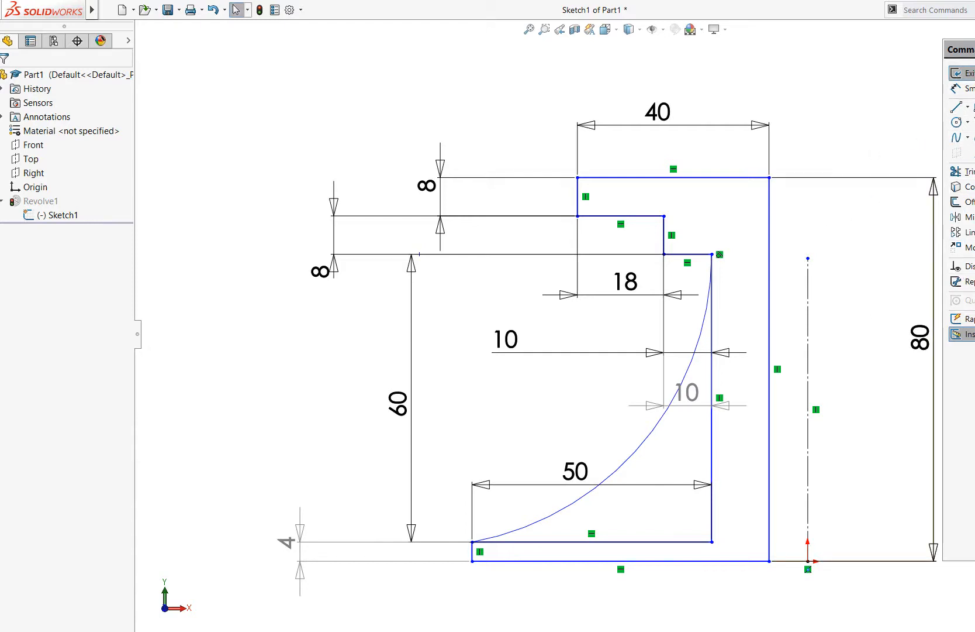
click(959, 170)
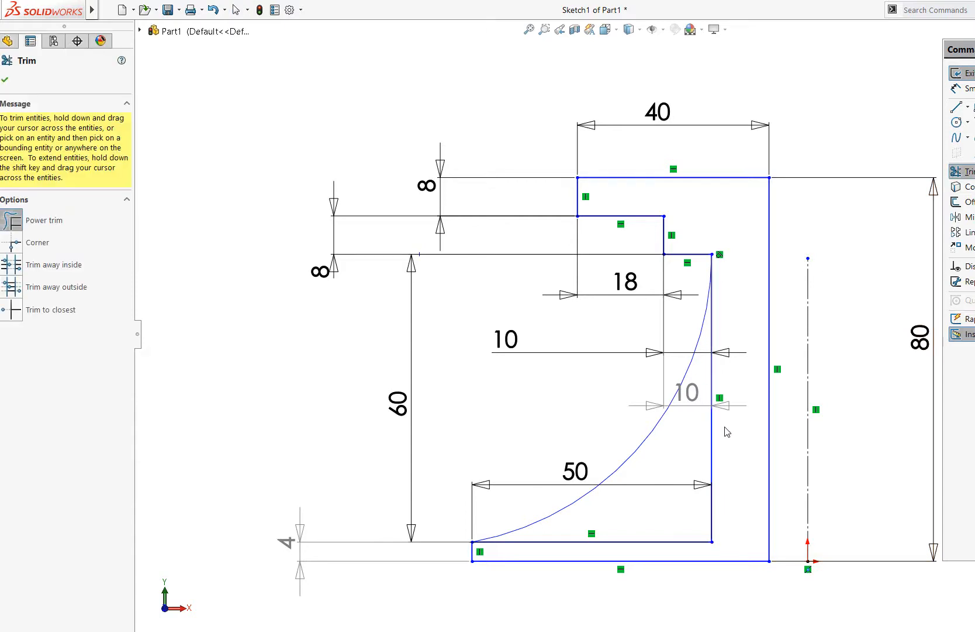
drag(727, 430, 705, 442)
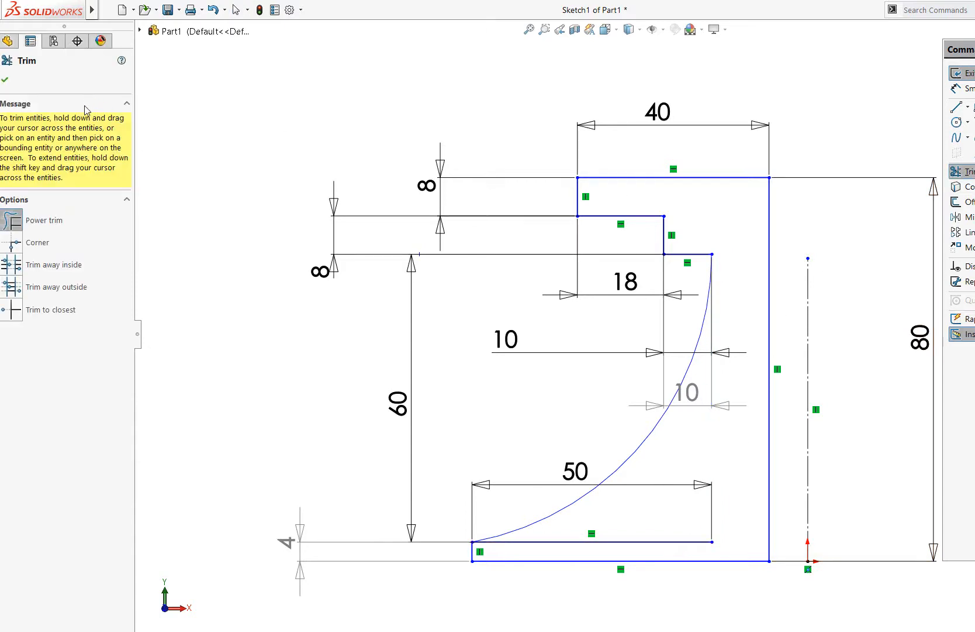
click(213, 10)
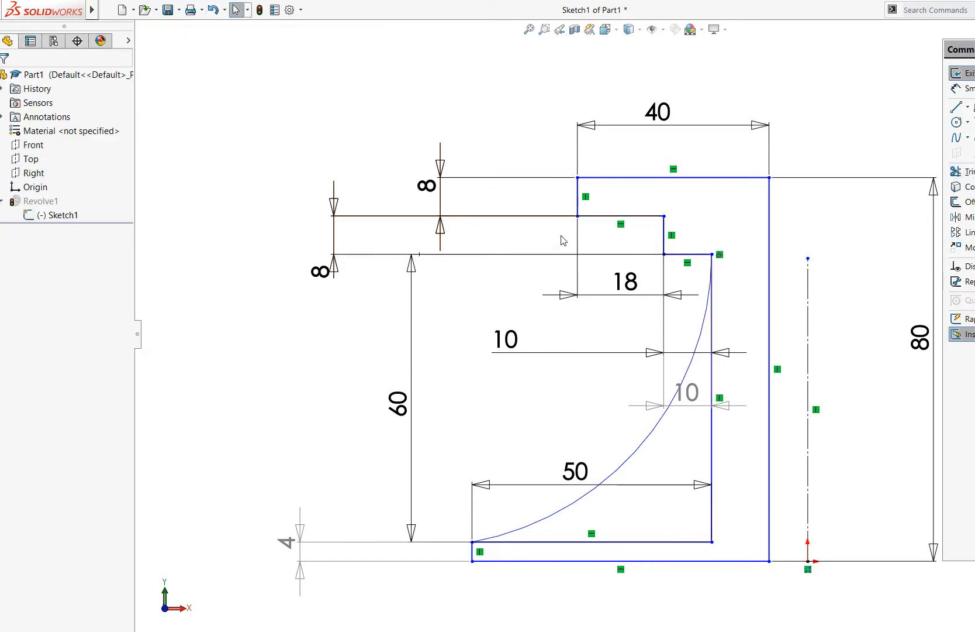
Step: Convert the hub's outer vertical line and the base flange's 50 mm upper line to construction geometry and exit the sketch to rebuild the revolve
click(713, 386)
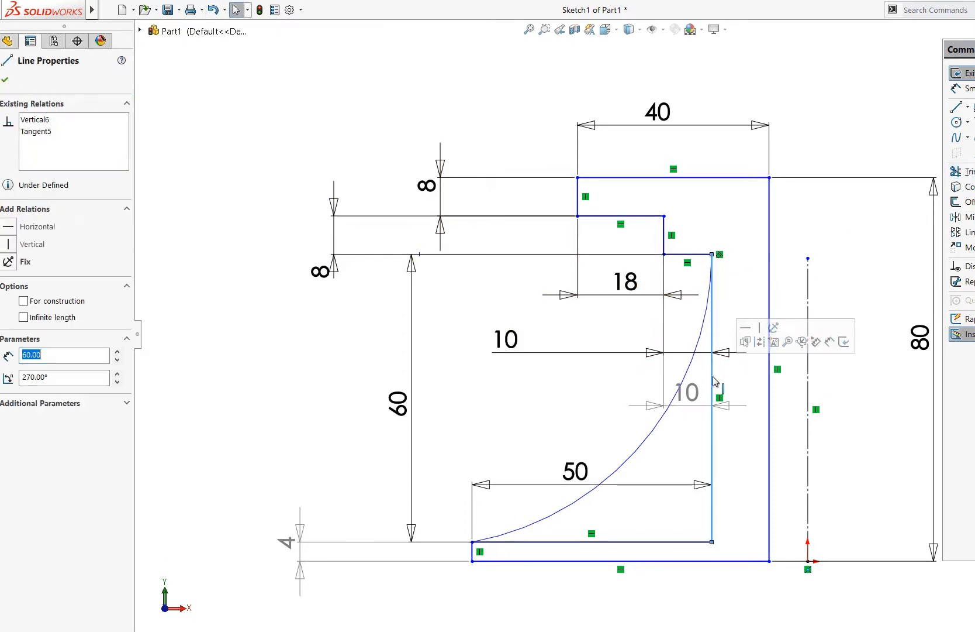
click(23, 301)
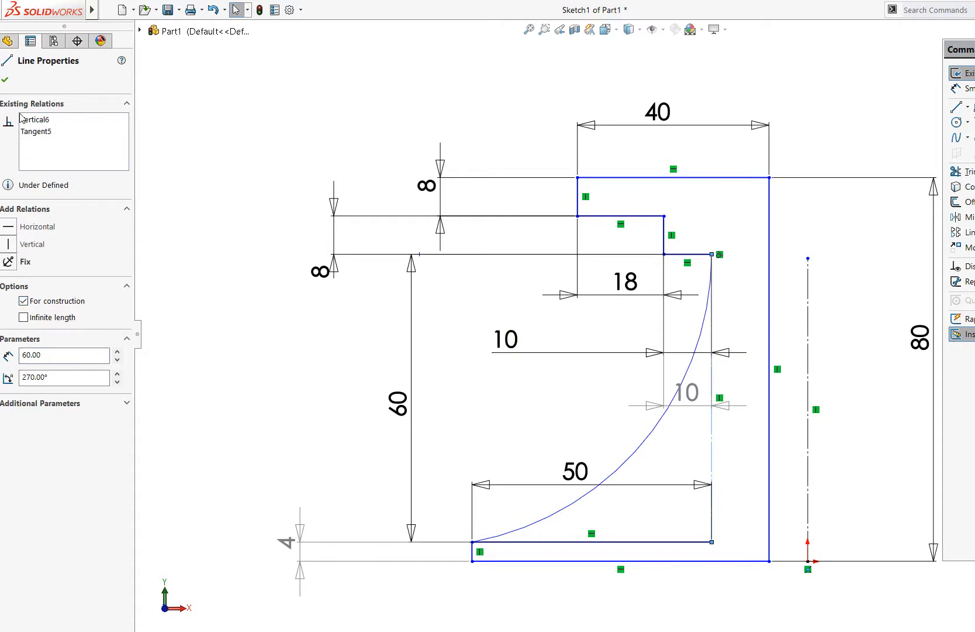
click(547, 542)
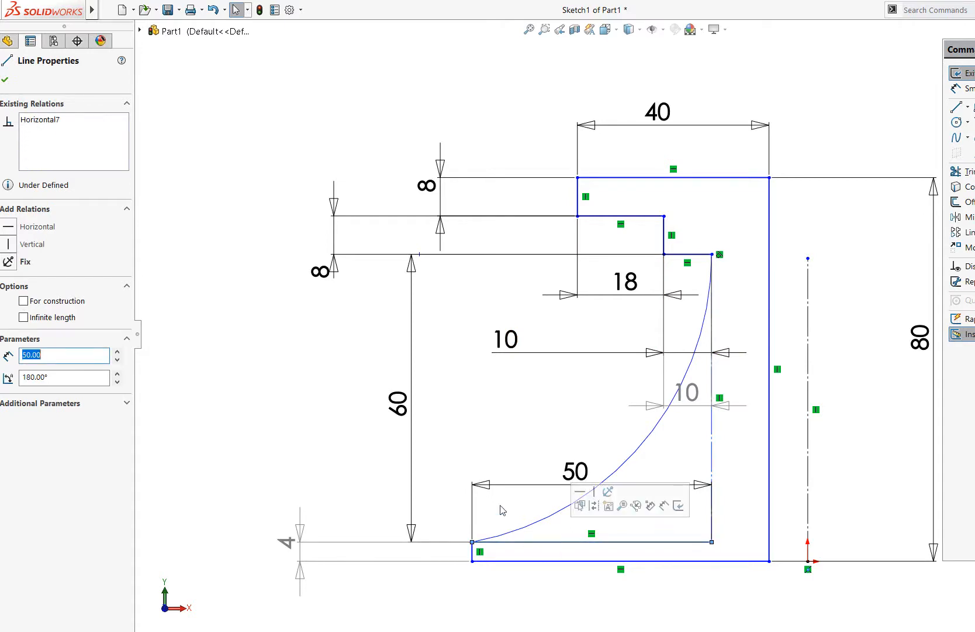
click(23, 301)
click(5, 80)
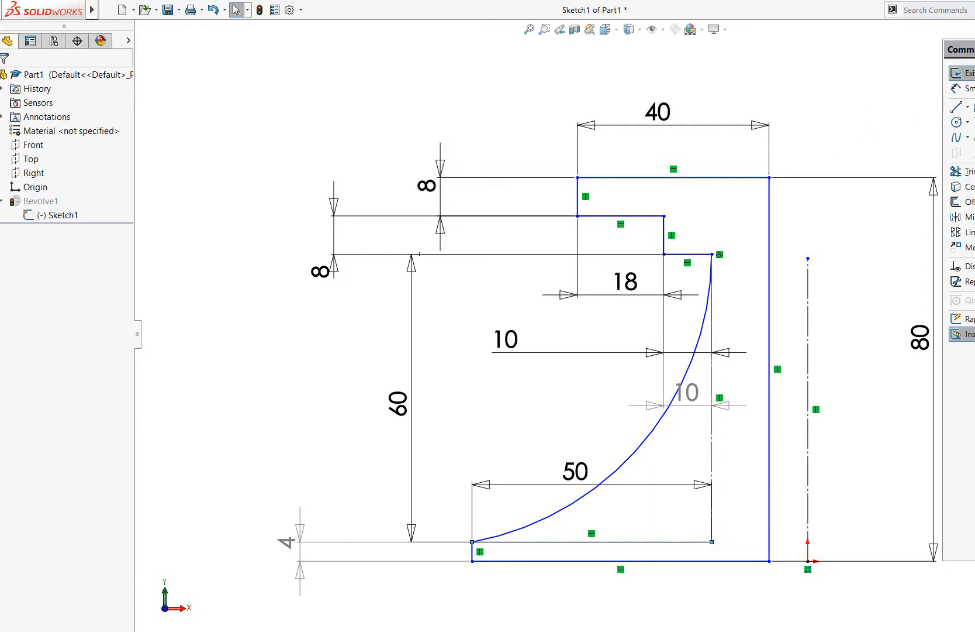
scroll(272, 273, up, 4)
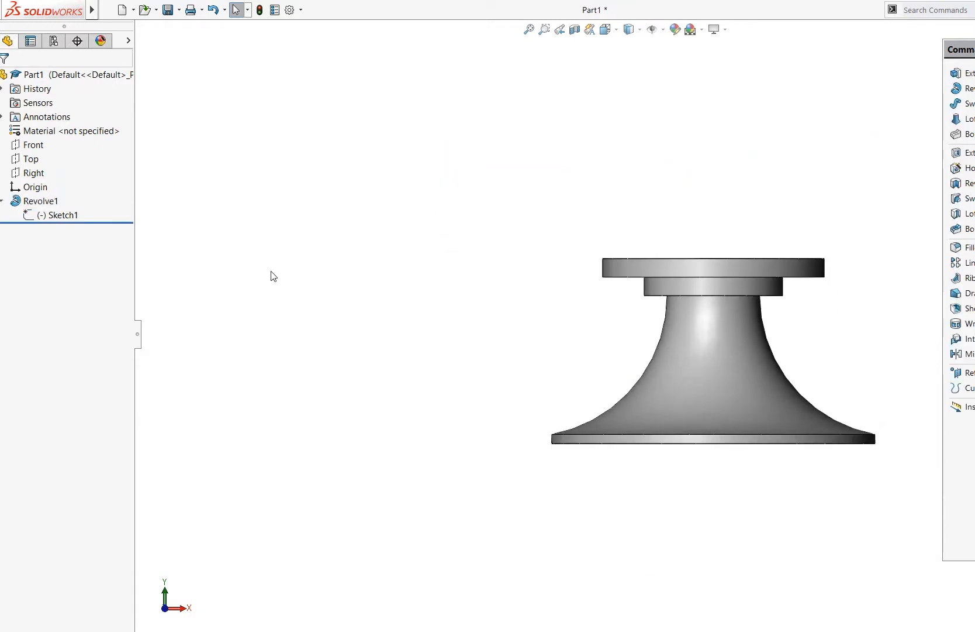
Step: Examine the rebuilt solid's curved flank, flanges and through hole from several angles
mouse_move(411, 316)
middle_down()
mouse_move(449, 382)
mouse_move(457, 264)
mouse_move(405, 277)
mouse_move(442, 462)
mouse_move(428, 323)
mouse_move(391, 383)
mouse_move(402, 394)
mouse_move(396, 359)
mouse_move(401, 392)
middle_up()
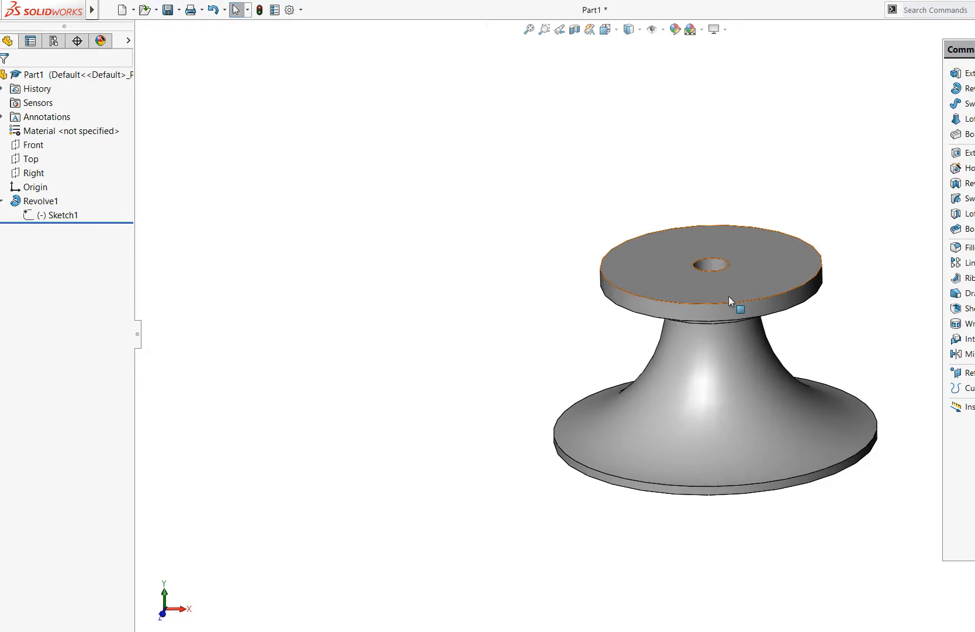
middle_drag(499, 278, 516, 259)
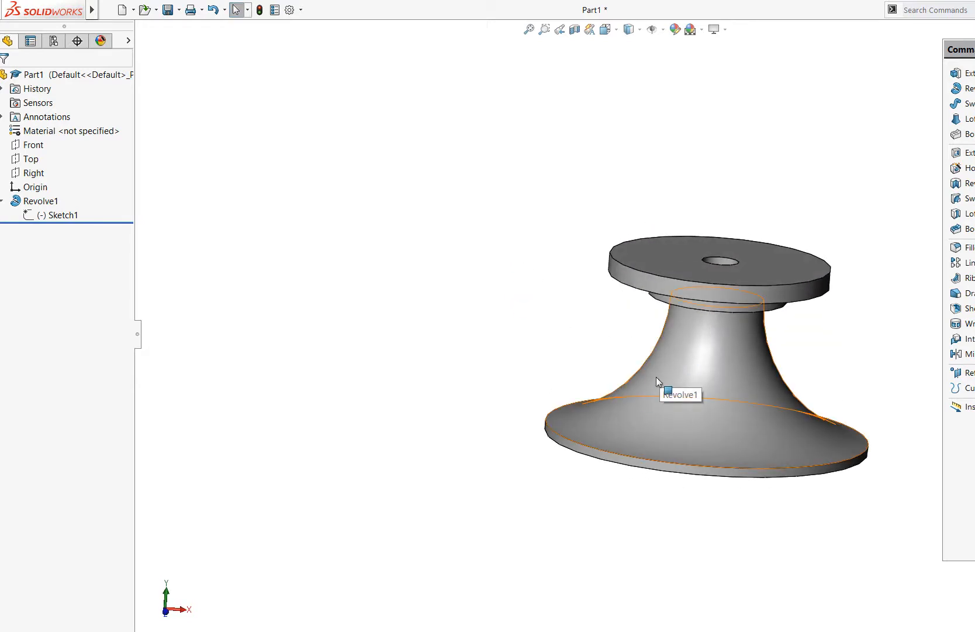
middle_drag(514, 353, 493, 351)
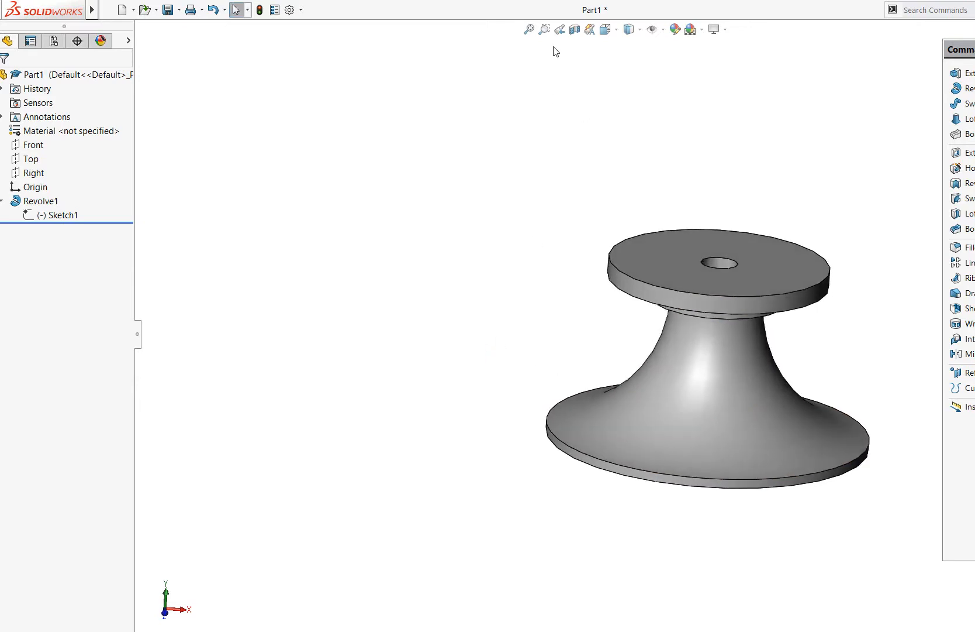
click(544, 29)
drag(496, 206, 928, 514)
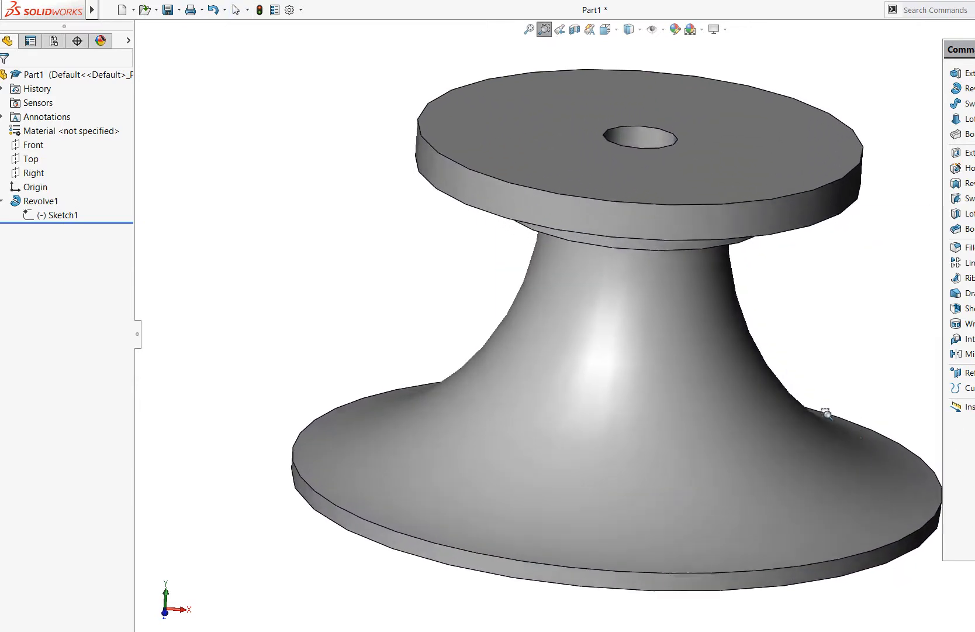
mouse_move(512, 295)
middle_down()
mouse_move(466, 250)
mouse_move(498, 300)
middle_up()
key(Escape)
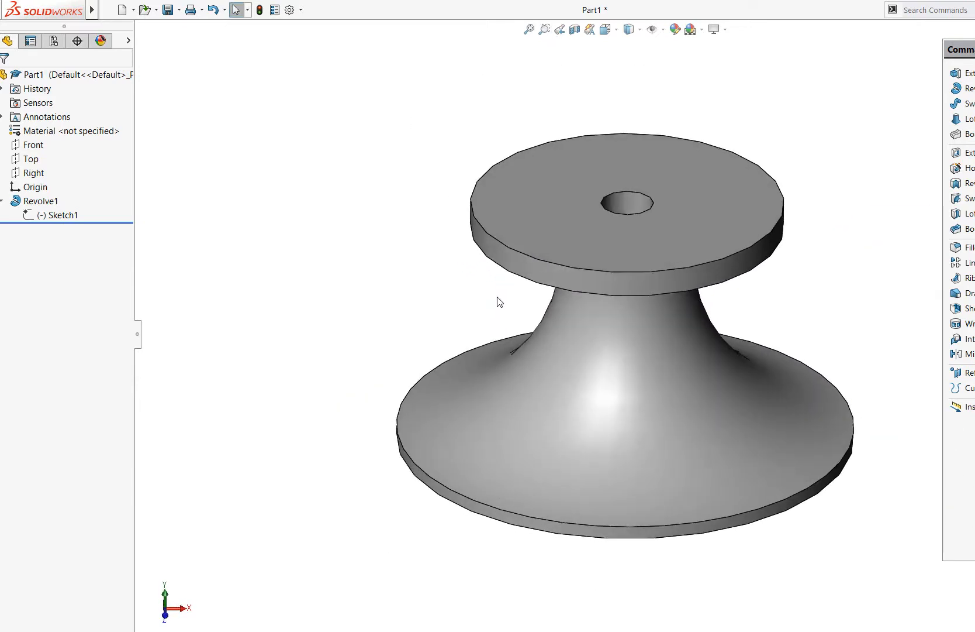
scroll(396, 265, up, 1)
middle_drag(361, 305, 364, 271)
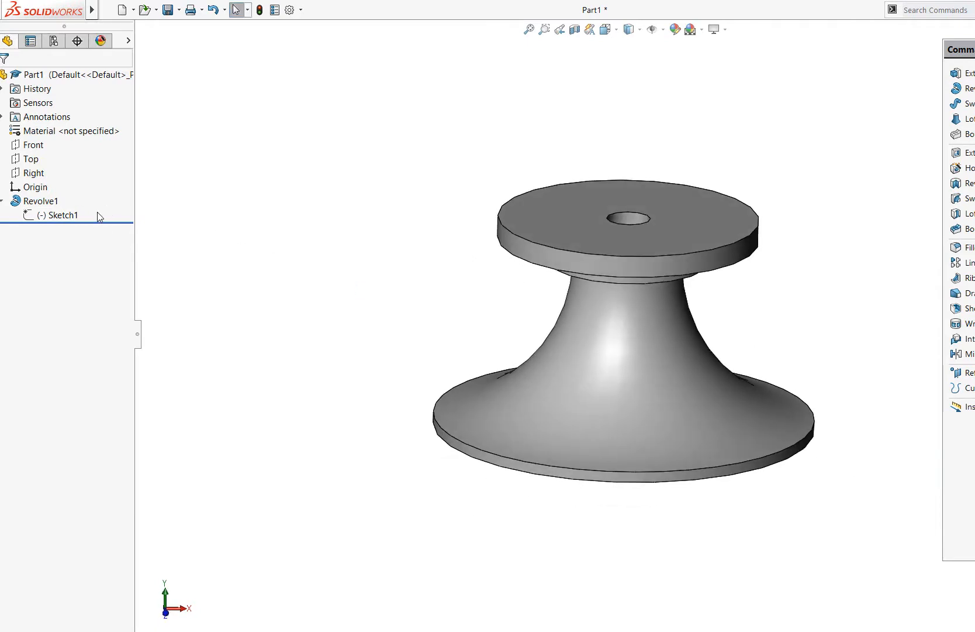
Step: Sketch a corner rectangle on the Right plane overlapping the hub's curved flank, with its lower side on the base flange's upper edge
click(32, 160)
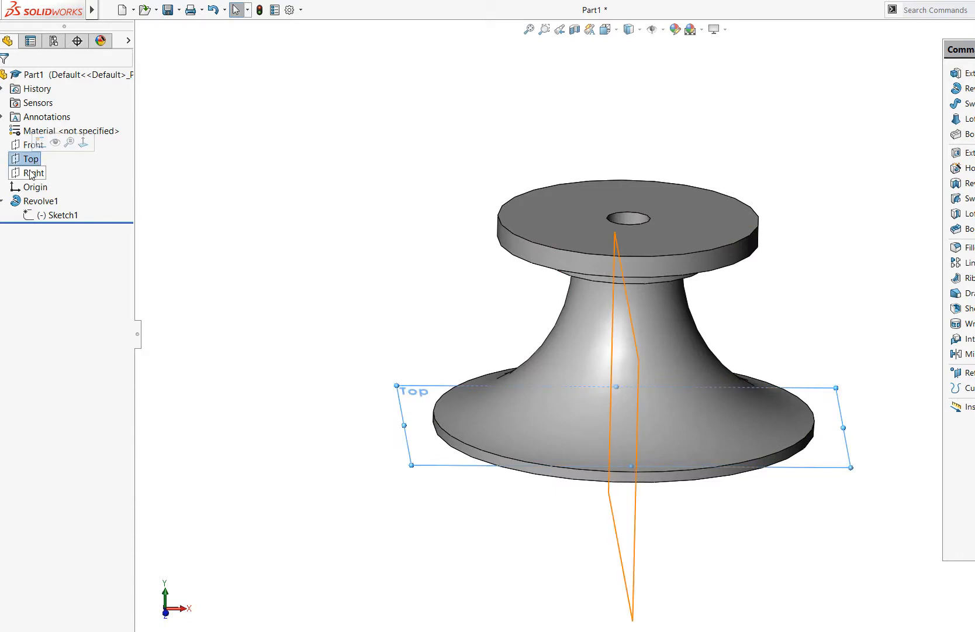
click(31, 174)
middle_drag(522, 428, 503, 398)
middle_drag(861, 228, 816, 211)
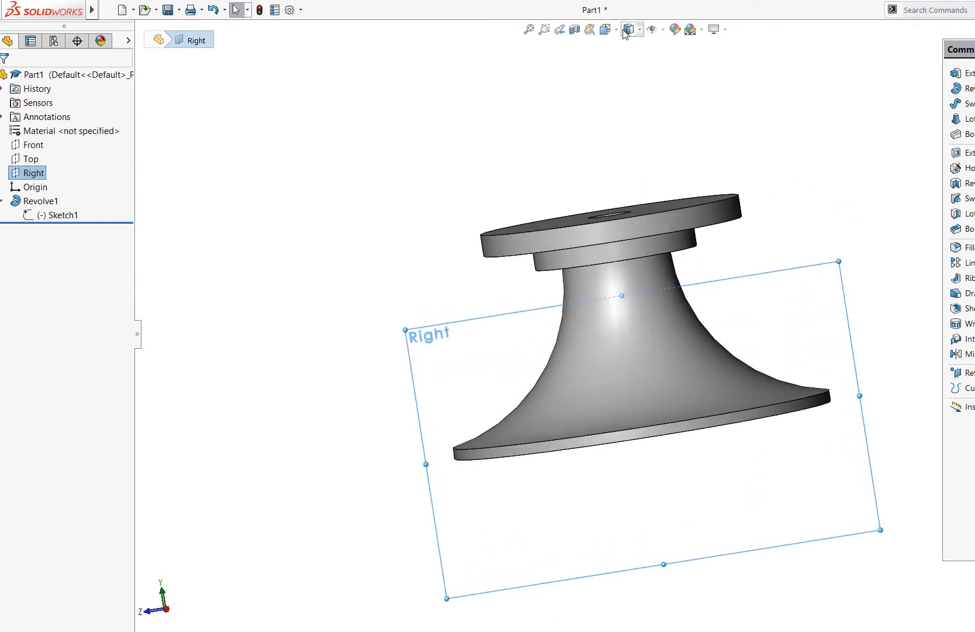
click(605, 29)
click(672, 98)
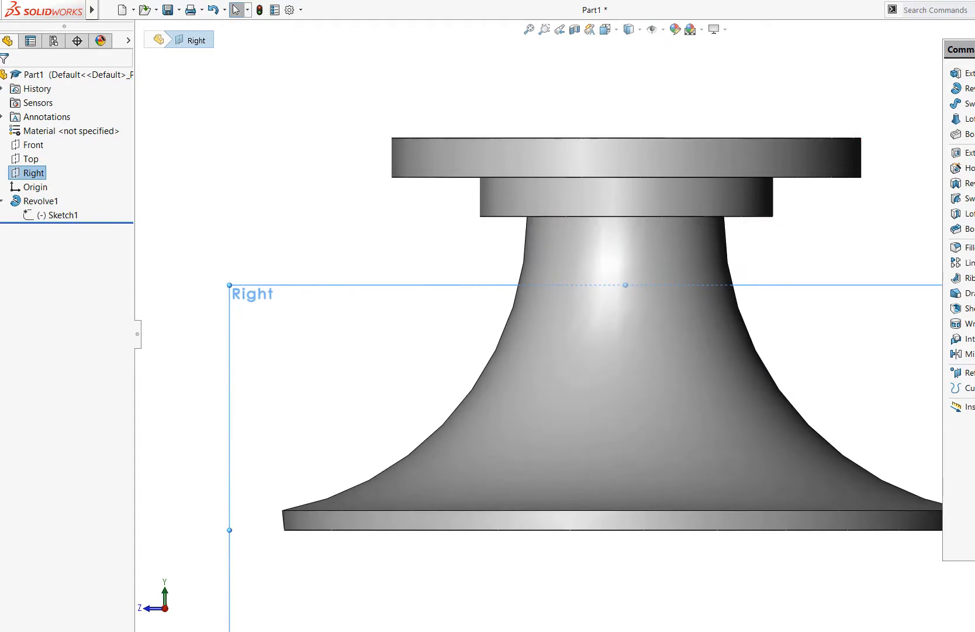
click(974, 107)
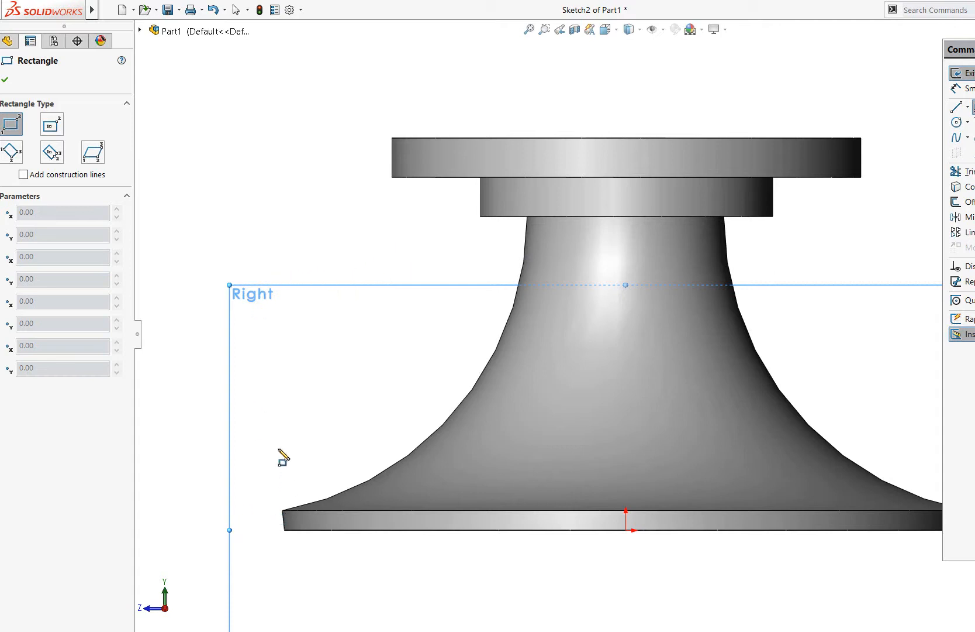
click(271, 236)
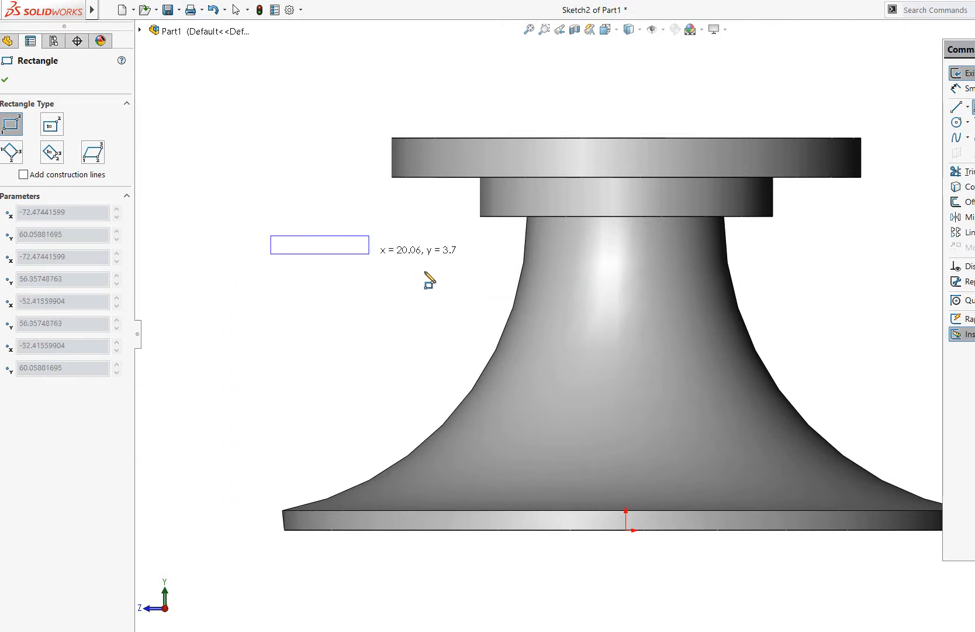
click(581, 520)
key(Escape)
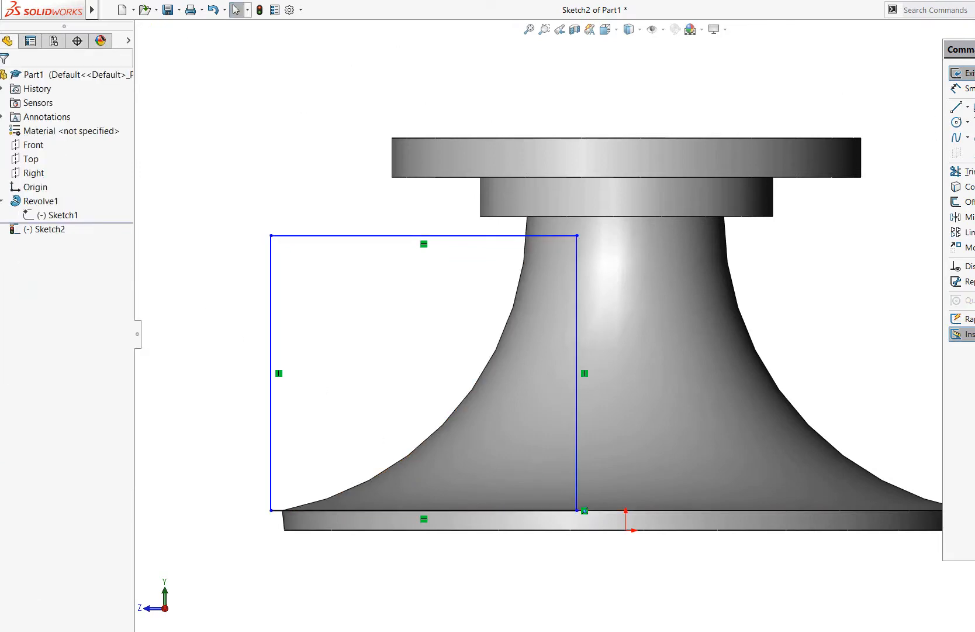
click(965, 73)
Step: Start a blind extruded cut from the rectangle sketch and enable a second direction
mouse_move(306, 179)
middle_down()
mouse_move(470, 268)
mouse_move(405, 266)
mouse_move(417, 256)
middle_up()
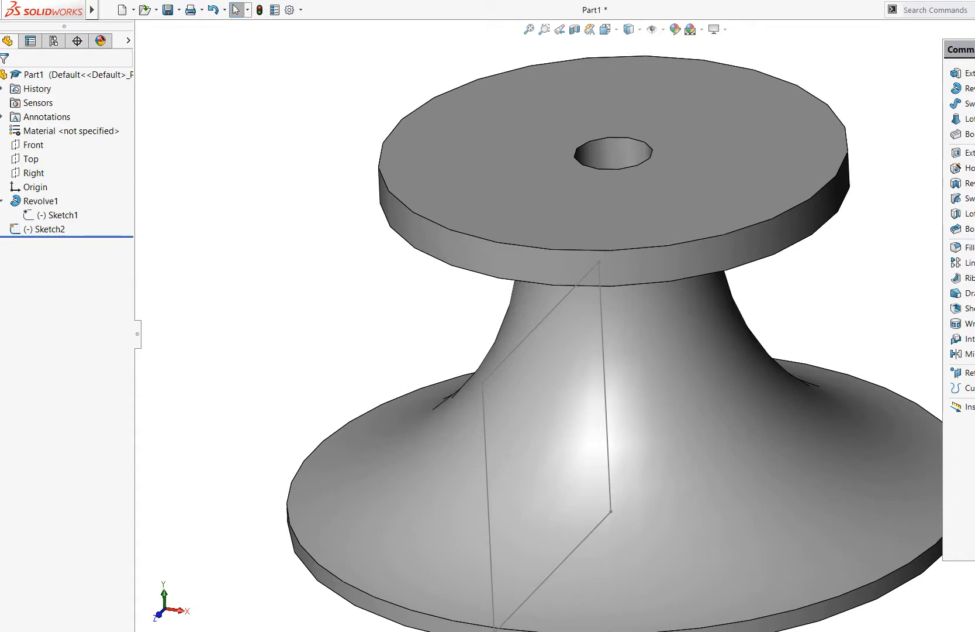
click(956, 152)
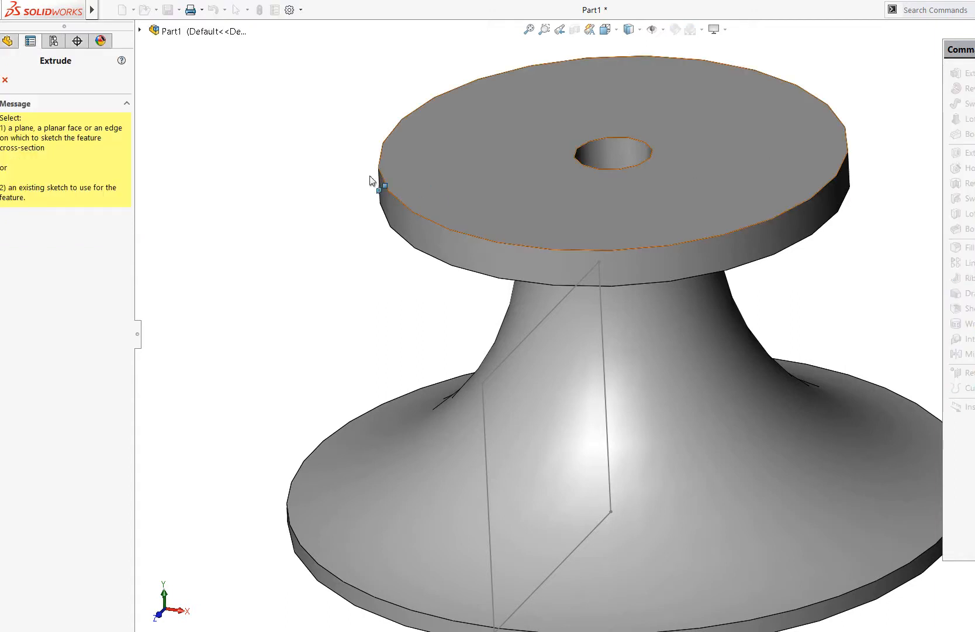
click(5, 80)
click(49, 230)
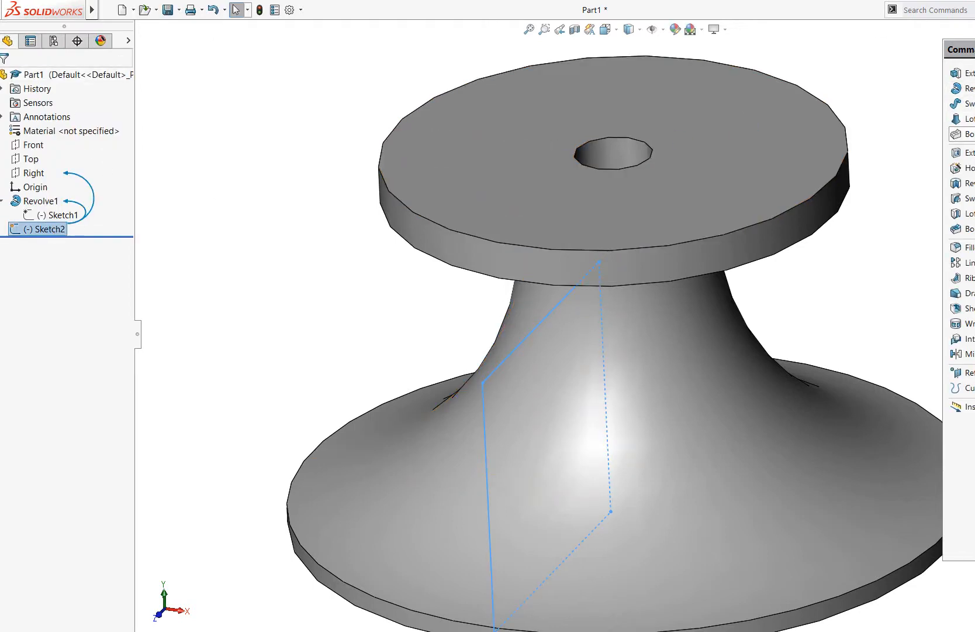
click(956, 153)
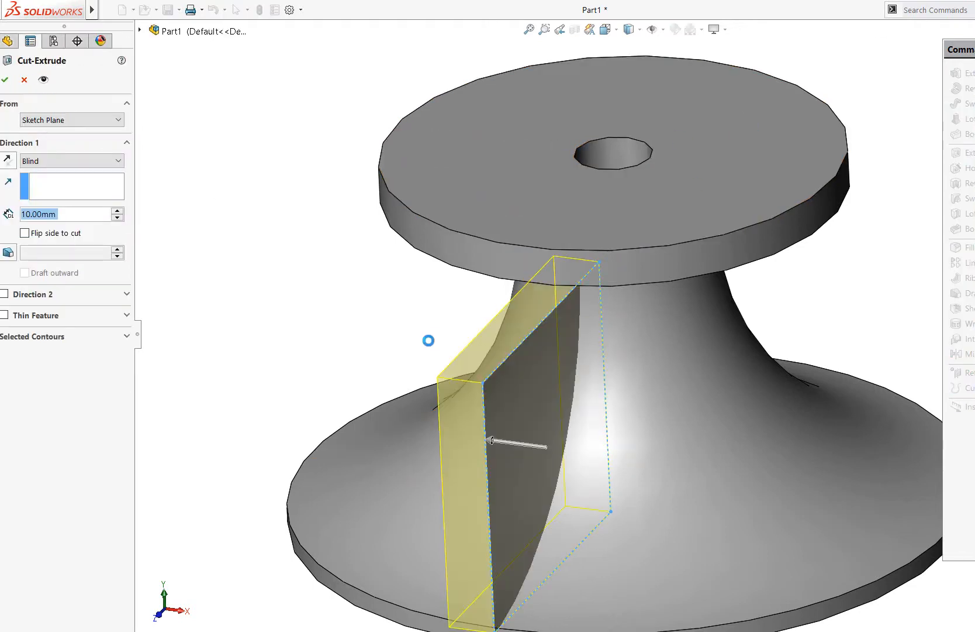
click(5, 295)
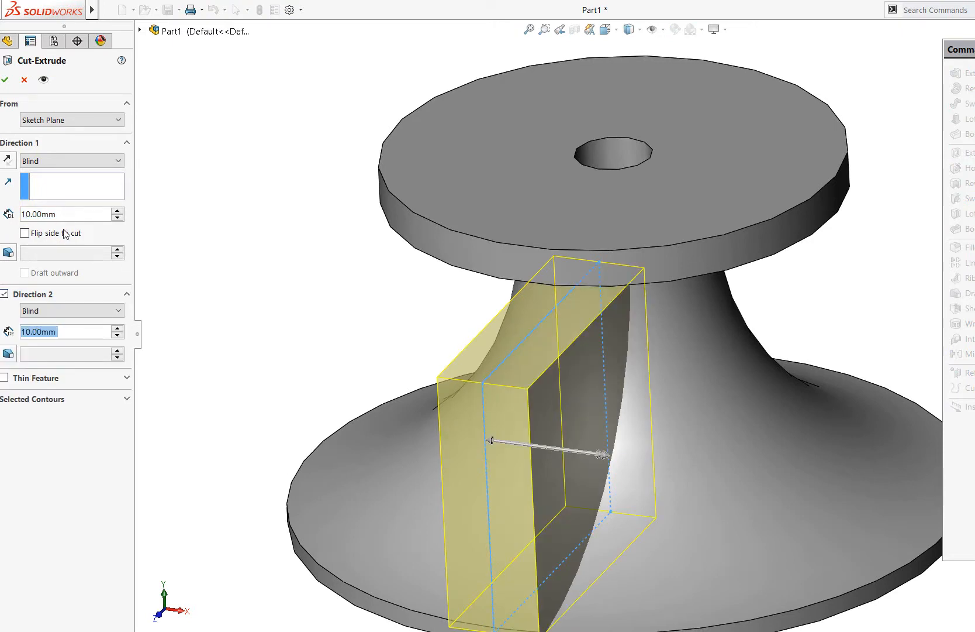
Step: Set the cut depth to 5 mm in both directions and create the slot through the curved flank
drag(74, 220, 31, 217)
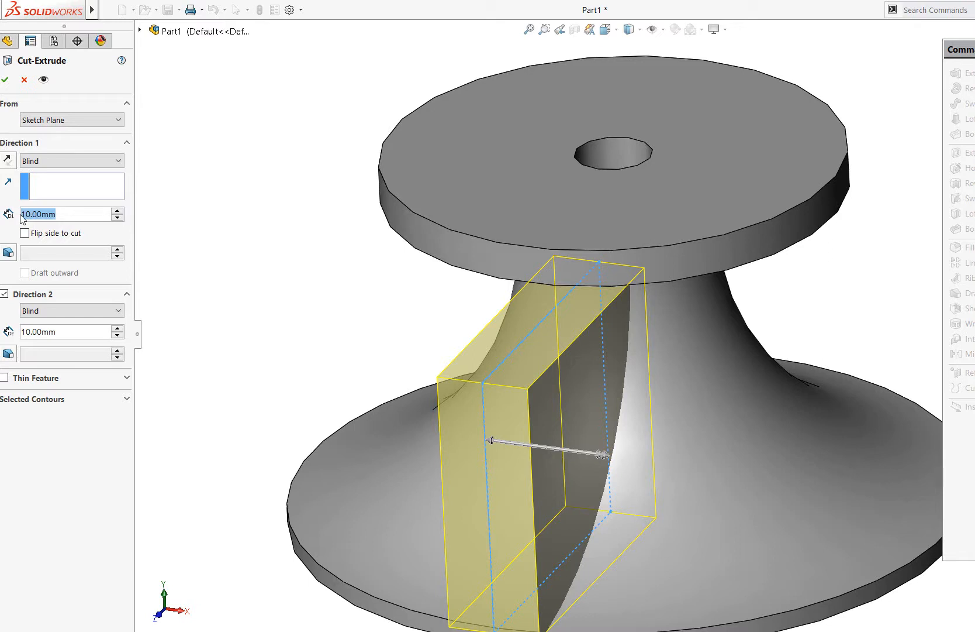
text(5)
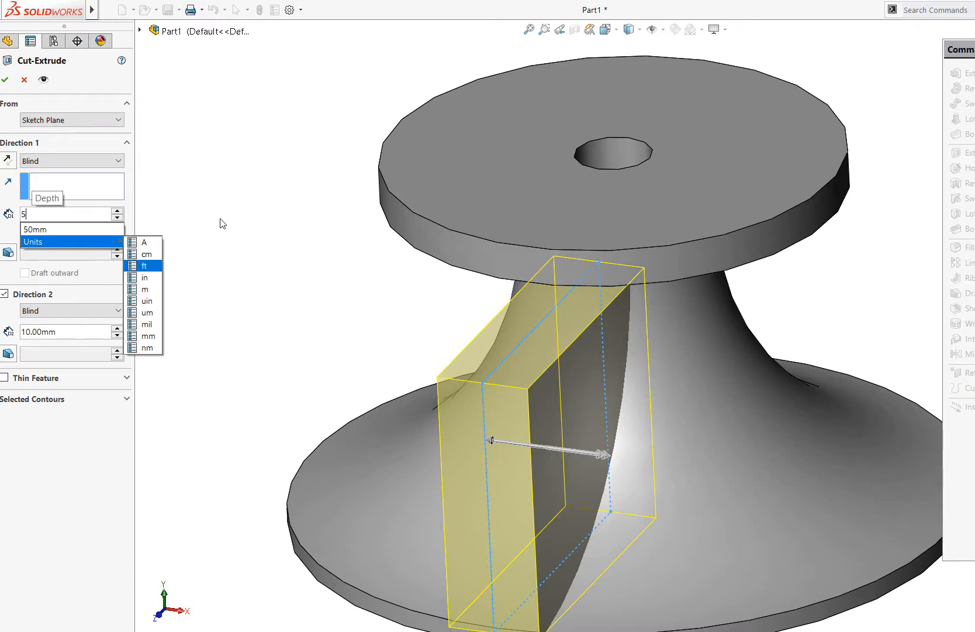
key(Return)
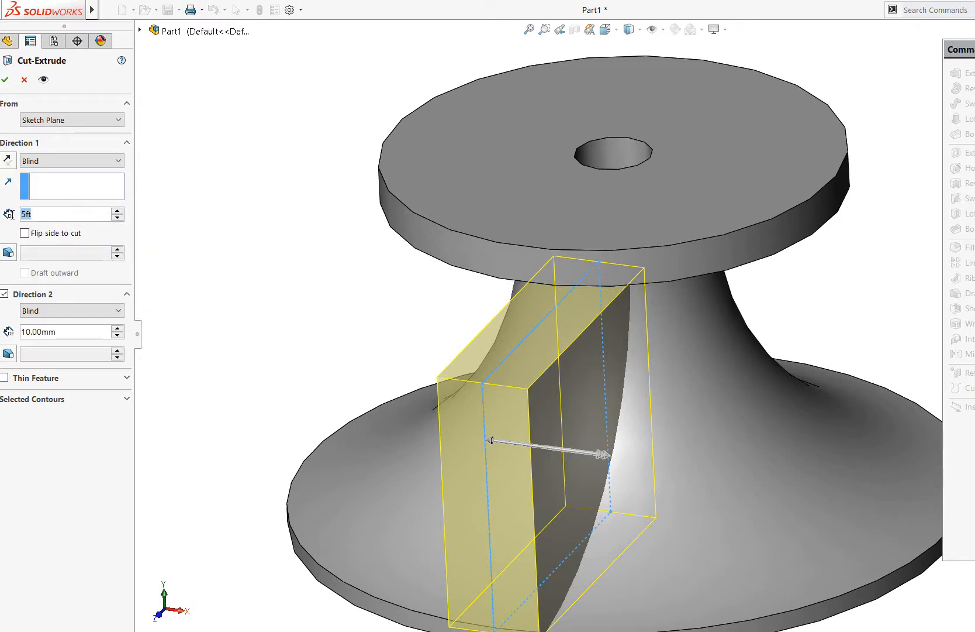
text(5)
key(Return)
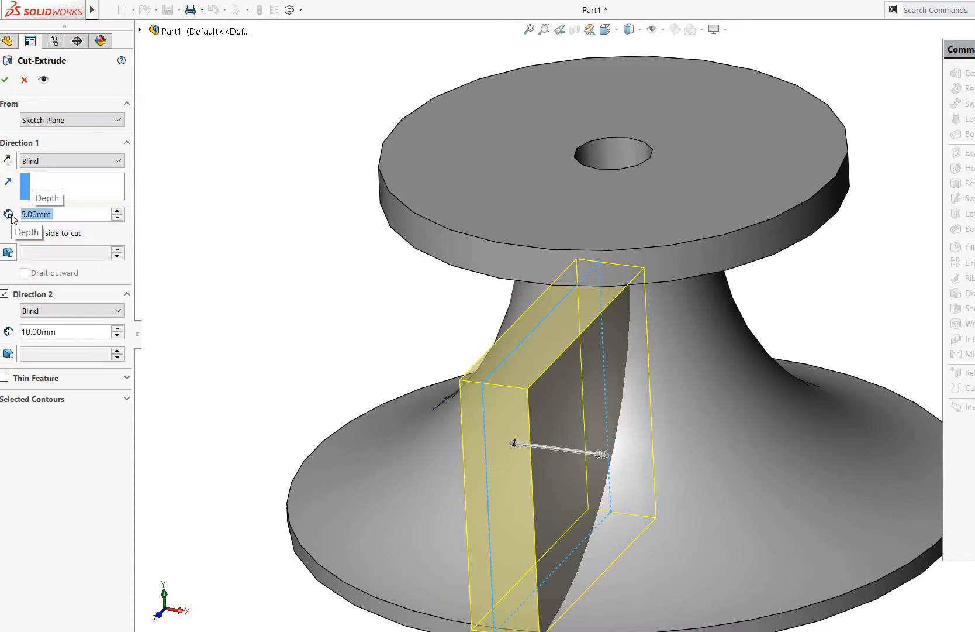
click(75, 331)
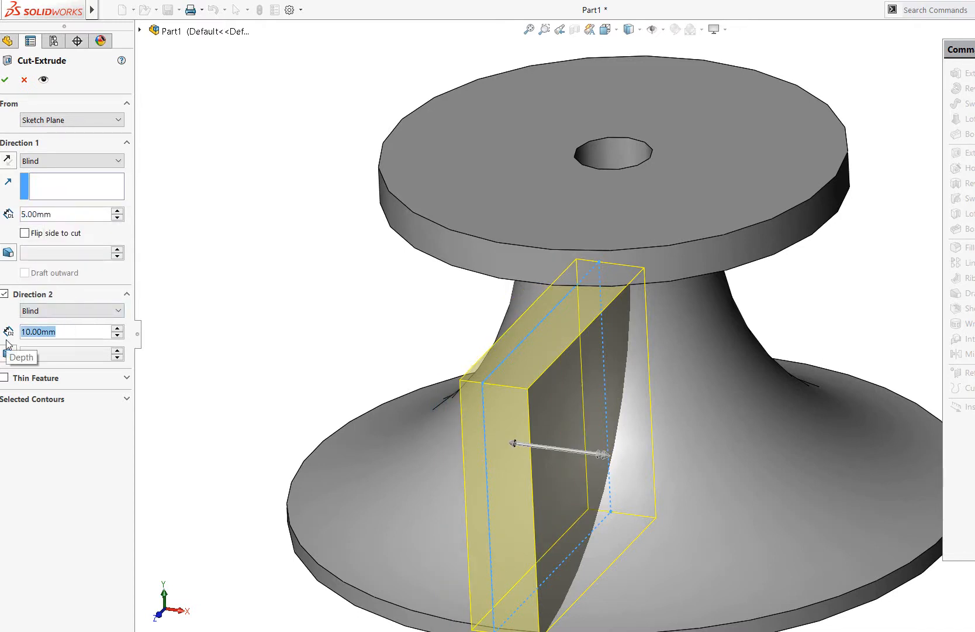
text(5)
key(Return)
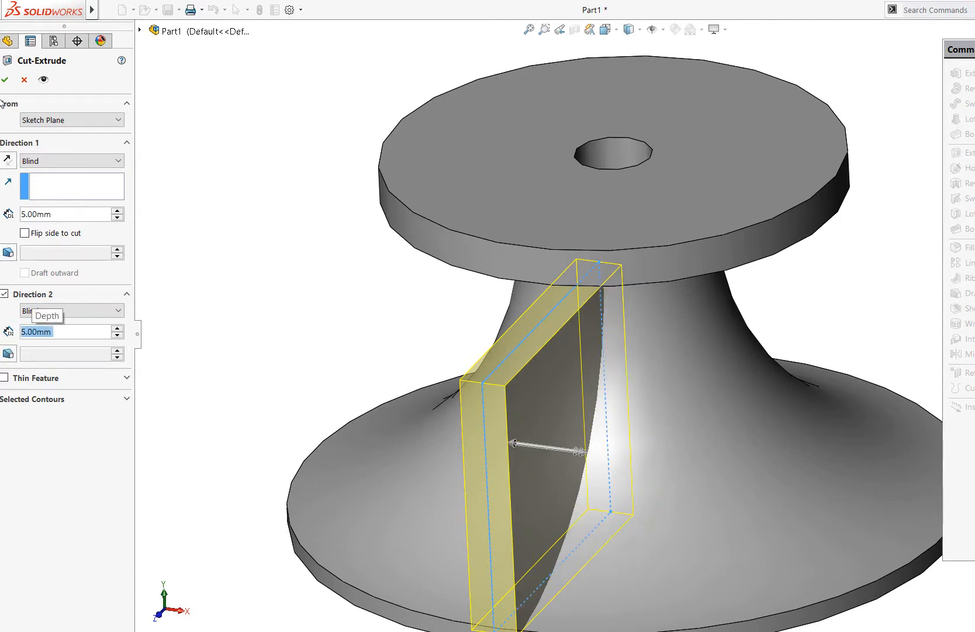
click(5, 79)
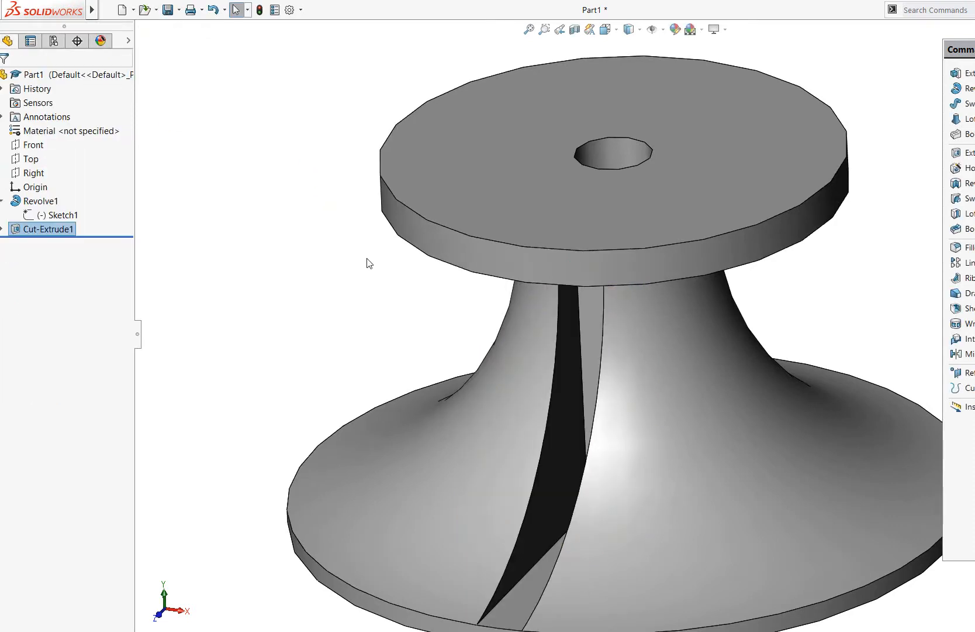
scroll(397, 286, up, 2)
mouse_move(398, 283)
middle_down()
mouse_move(382, 195)
mouse_move(420, 252)
mouse_move(404, 253)
mouse_move(429, 310)
mouse_move(355, 240)
mouse_move(359, 272)
mouse_move(425, 270)
mouse_move(417, 326)
mouse_move(388, 294)
middle_up()
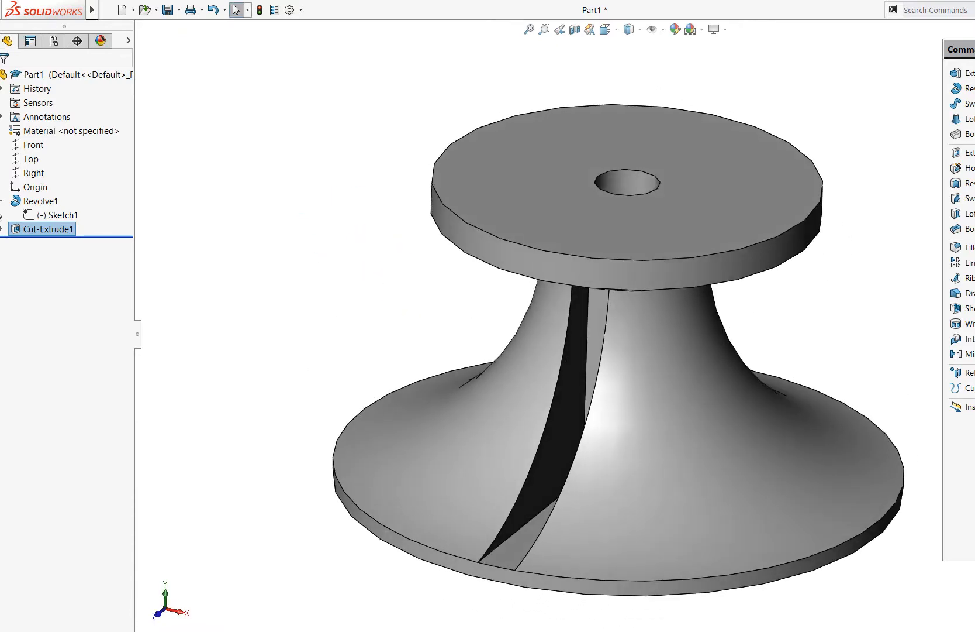
right_click(65, 233)
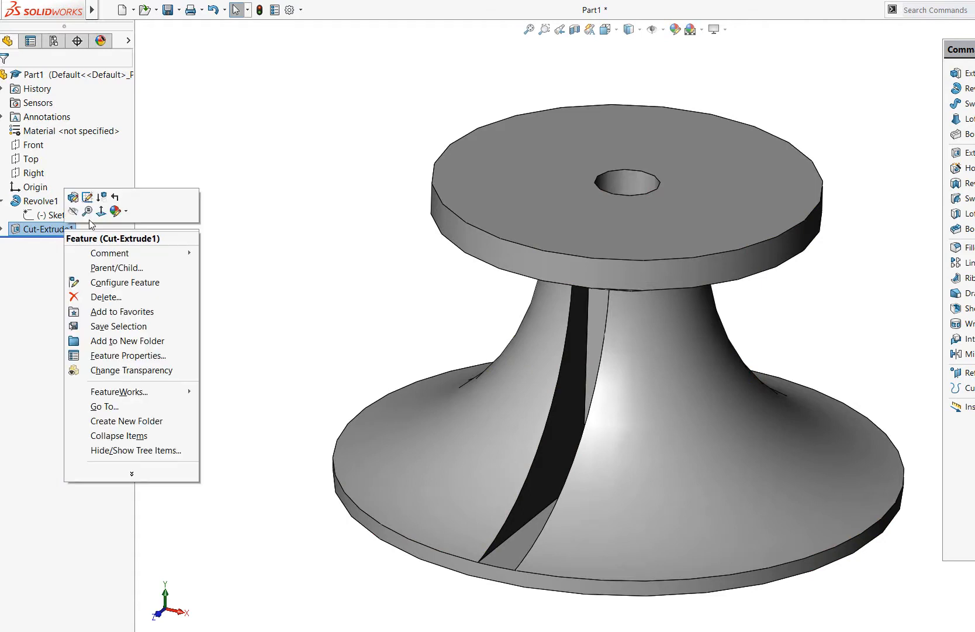
click(383, 180)
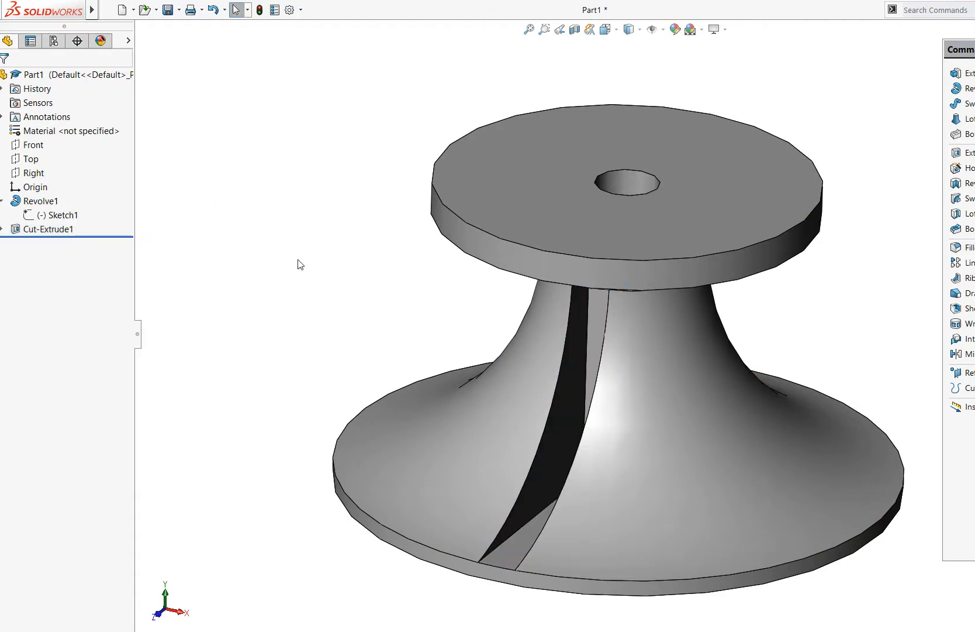
Step: Examine the slot through the curved flank up close where it meets the base flange's rim, then from above
middle_drag(300, 263, 323, 295)
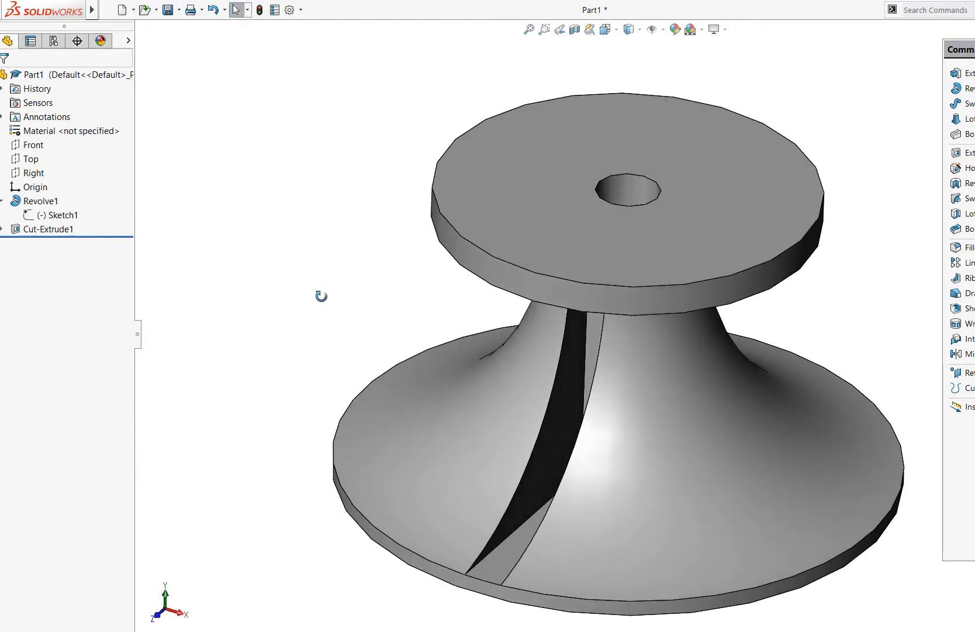
click(62, 230)
key(f)
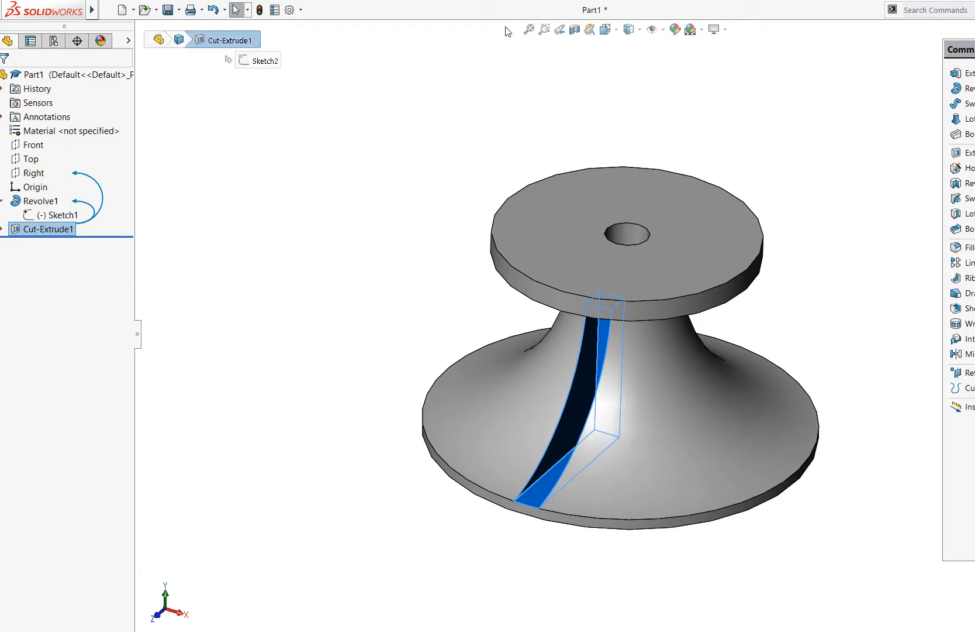
click(544, 30)
drag(433, 435, 671, 570)
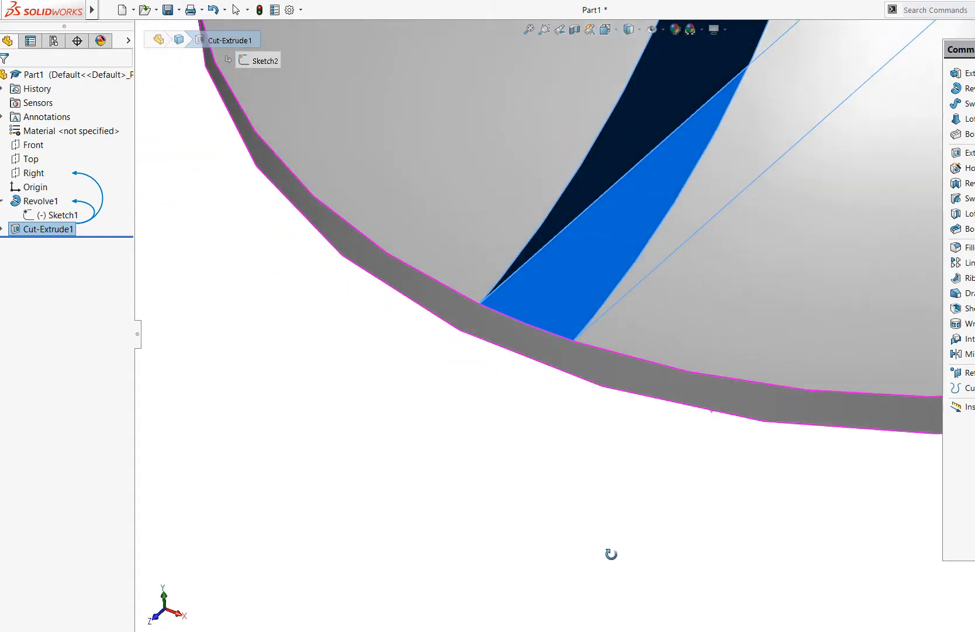
middle_drag(611, 553, 631, 592)
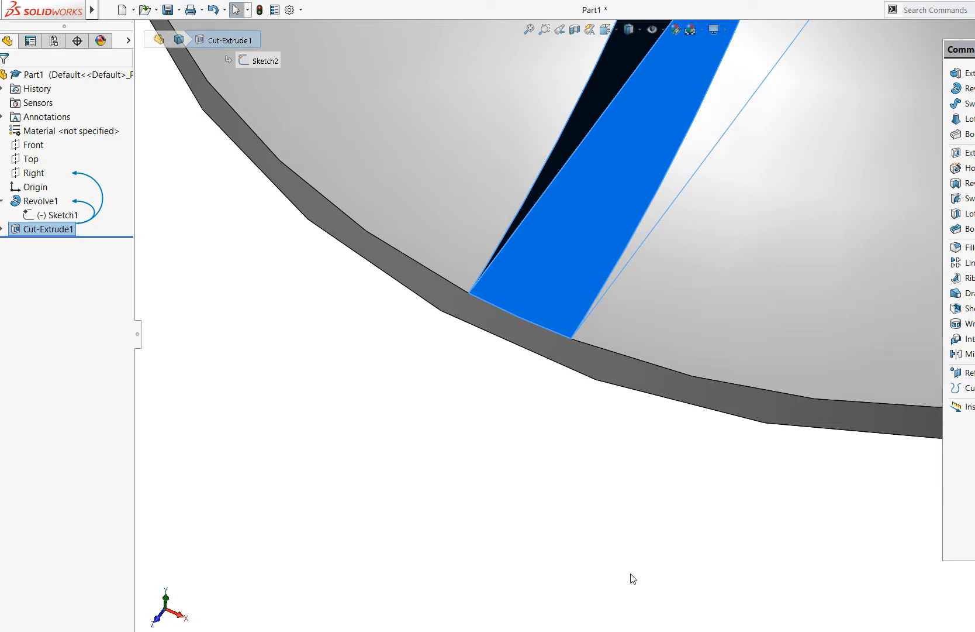
scroll(632, 570, up, 4)
click(665, 521)
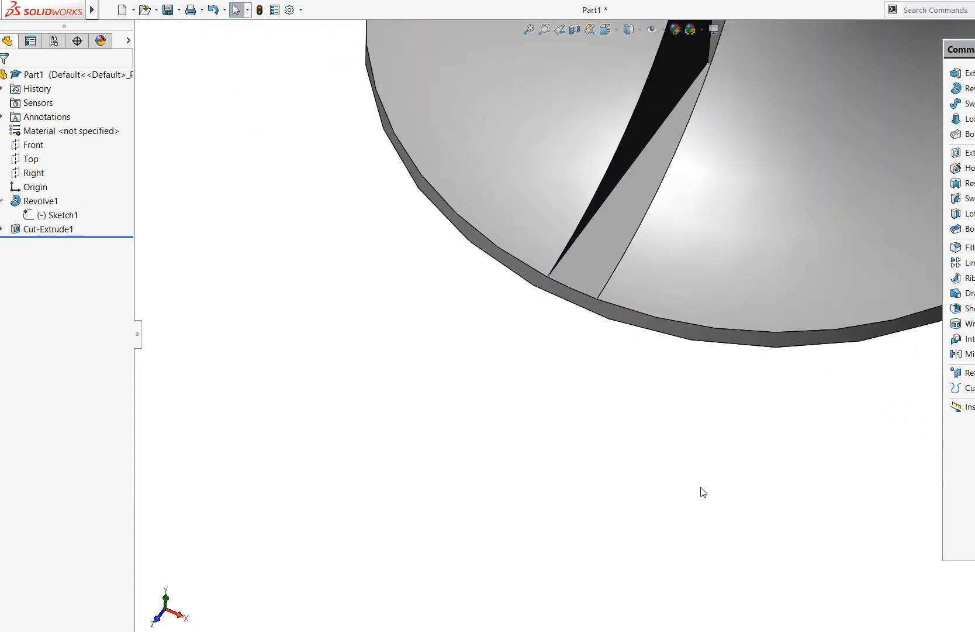
scroll(701, 489, up, 3)
middle_drag(696, 486, 654, 463)
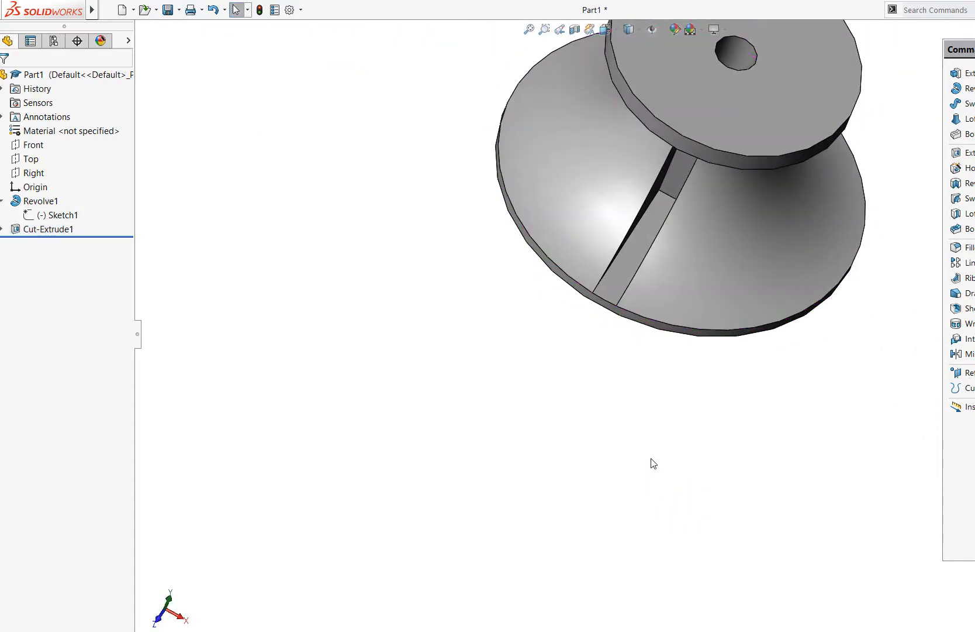
scroll(673, 351, up, 3)
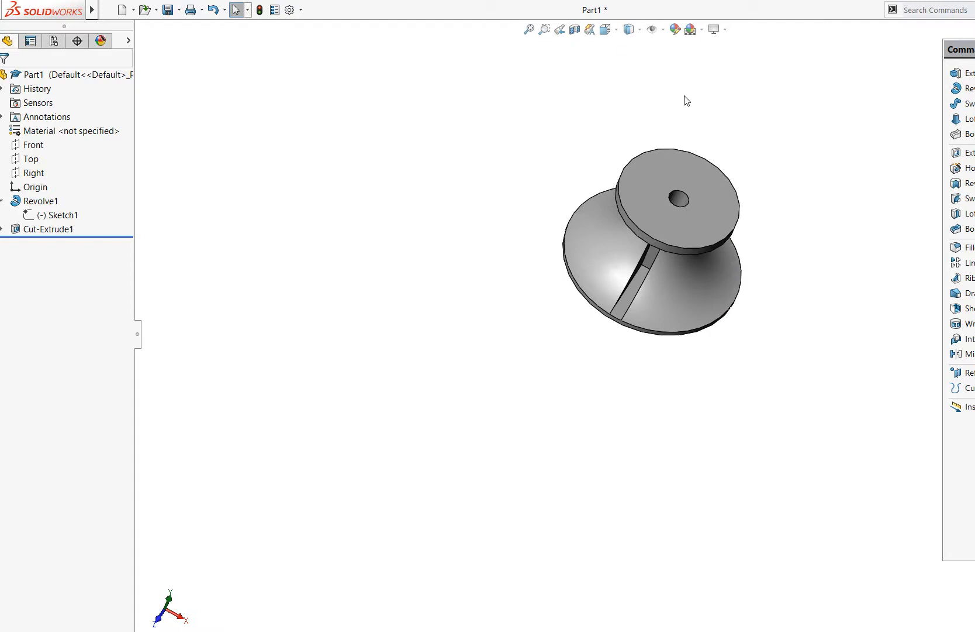
click(616, 30)
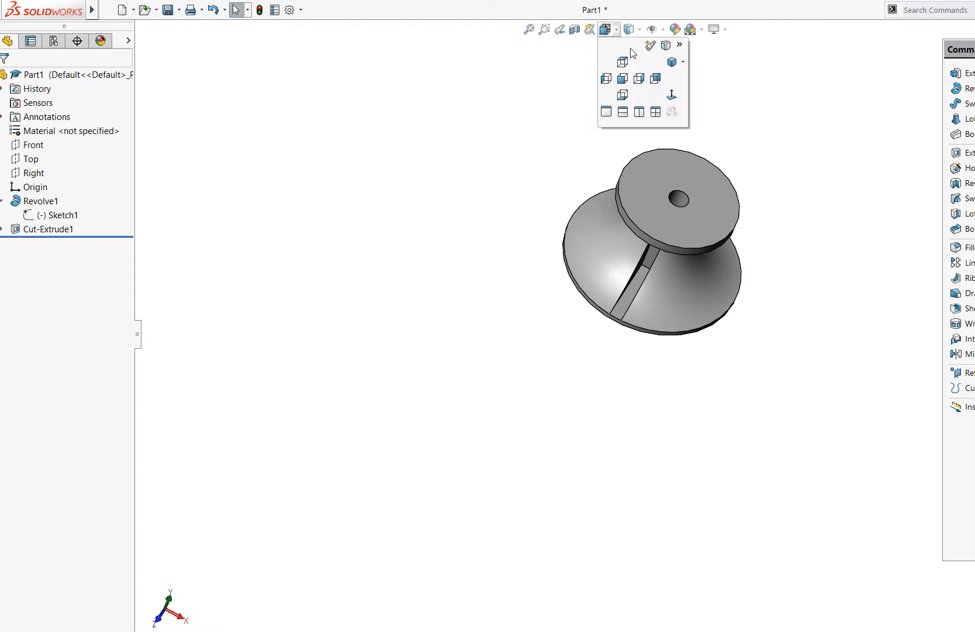
click(671, 95)
click(543, 30)
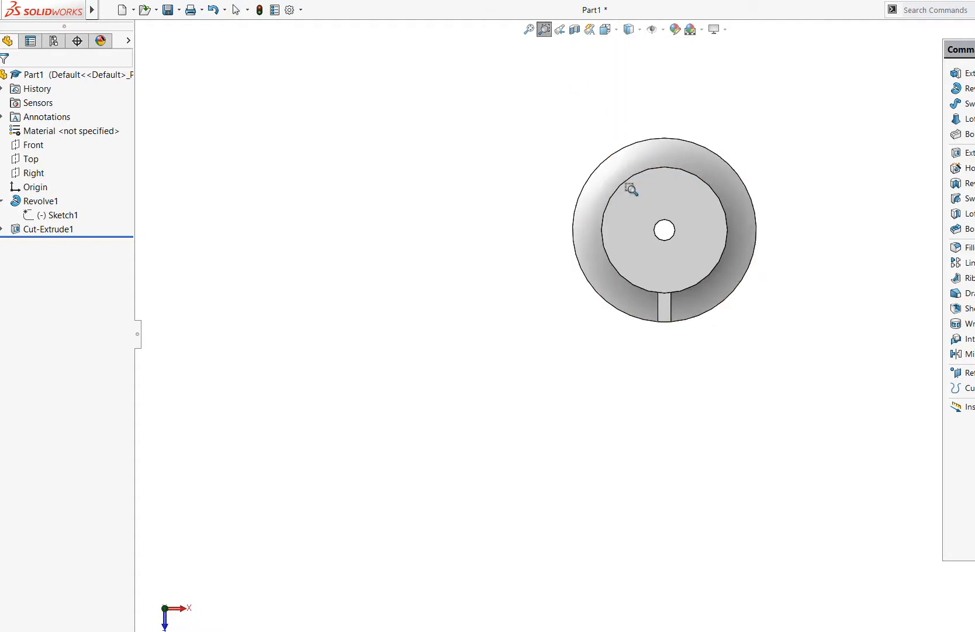
drag(570, 140, 812, 406)
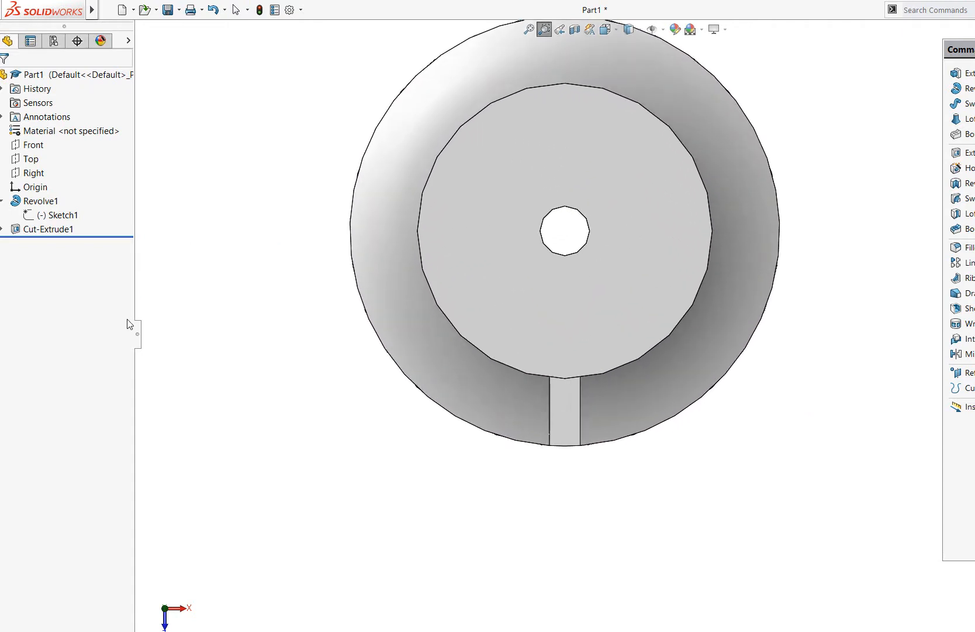
key(Escape)
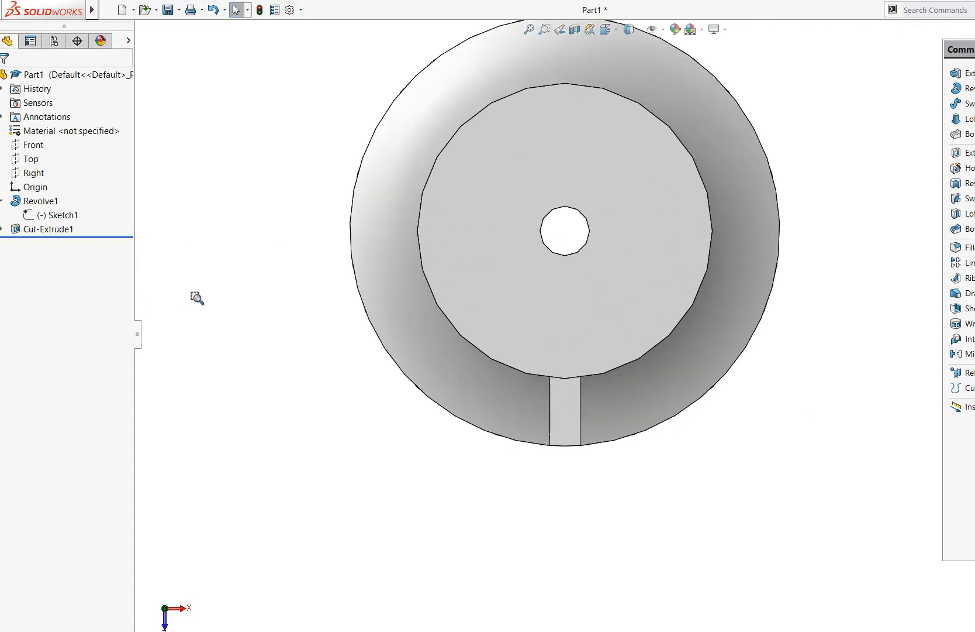
Step: Sketch a 5 mm radius circle on the Top plane just outside the base flange's rim, in line with the slot
click(31, 159)
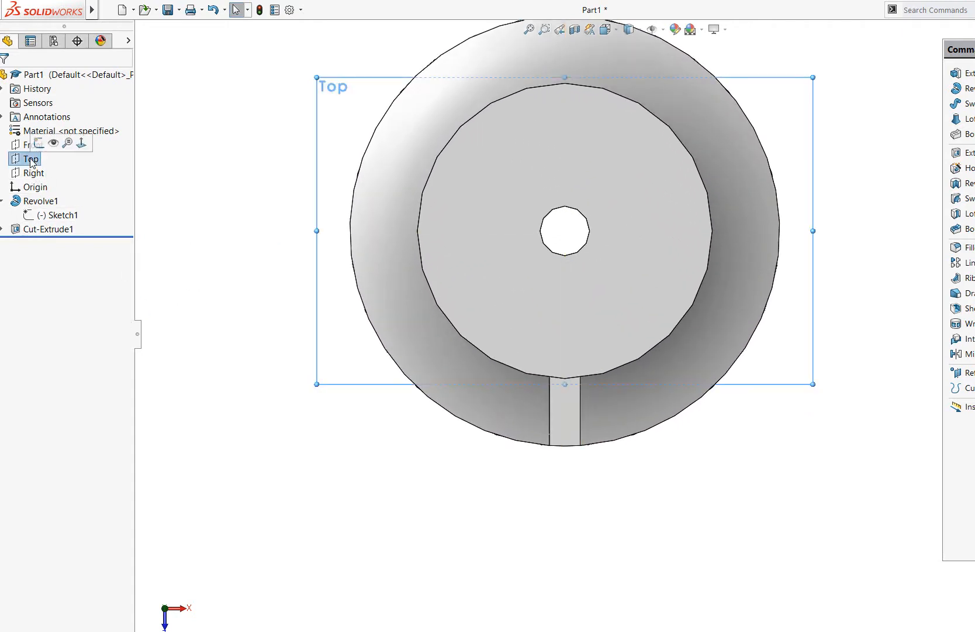
middle_drag(518, 503, 520, 250)
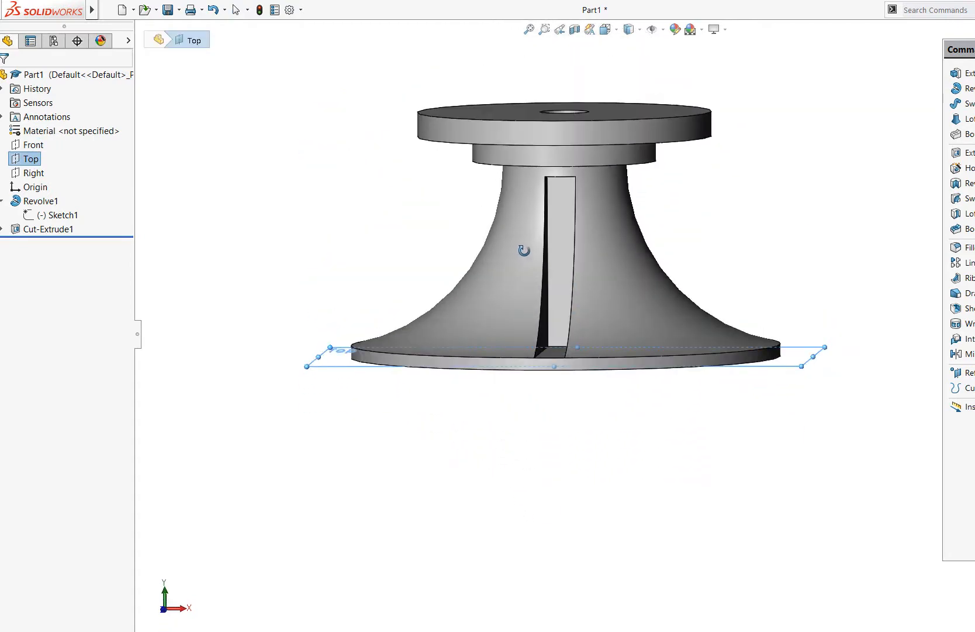
middle_drag(518, 376, 598, 267)
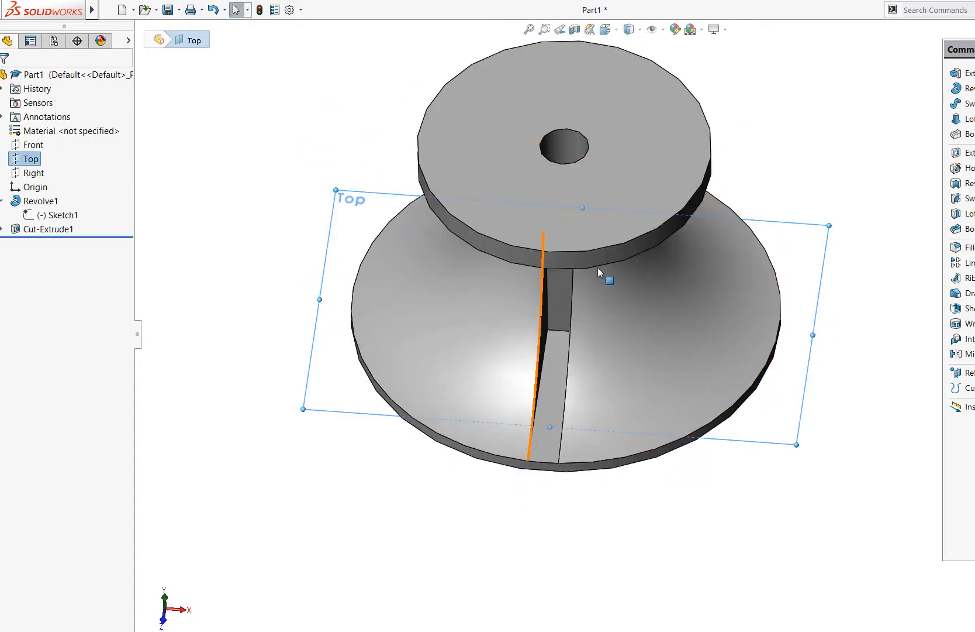
click(611, 29)
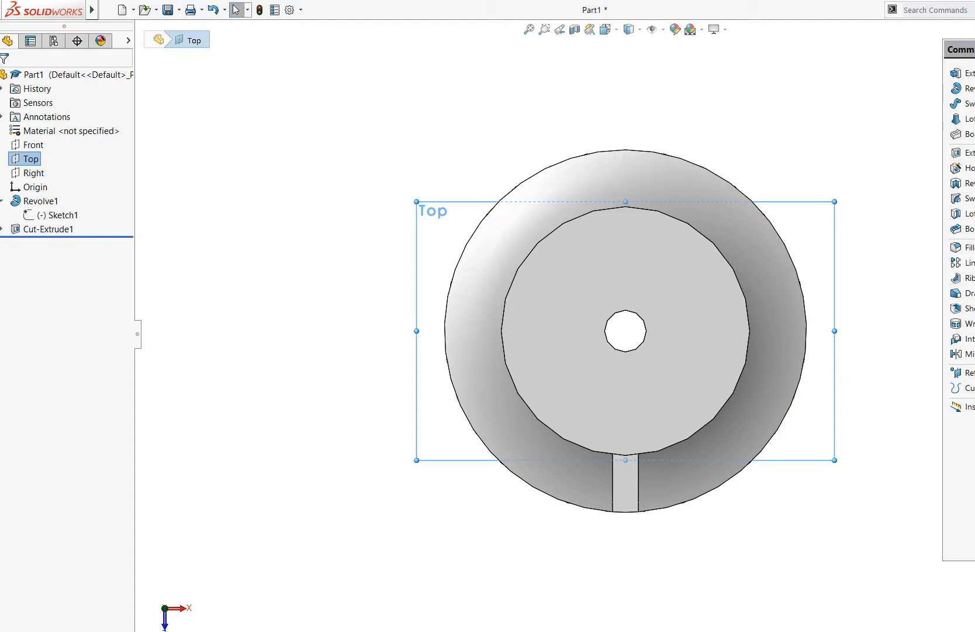
click(960, 124)
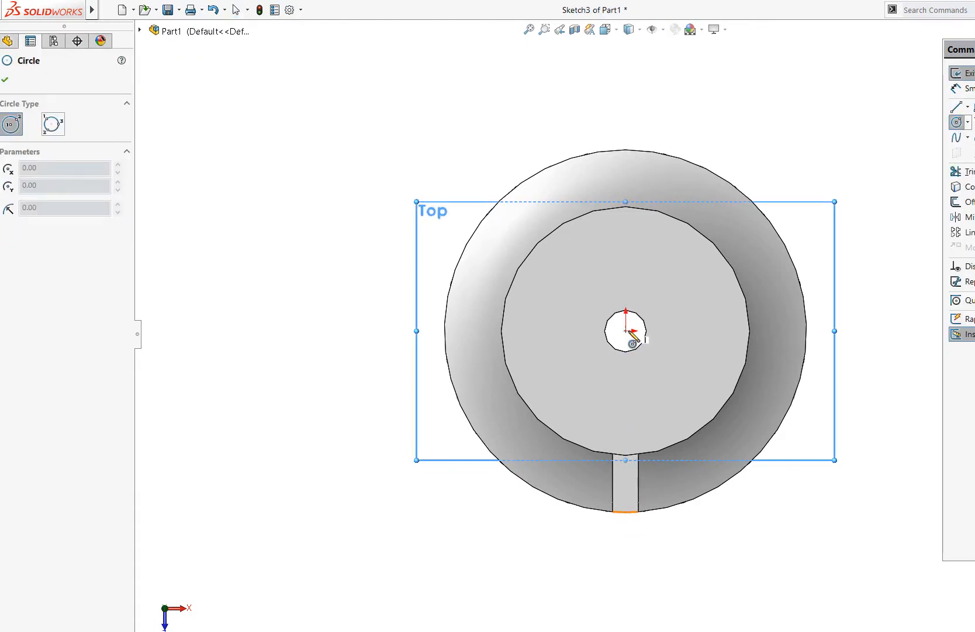
click(626, 534)
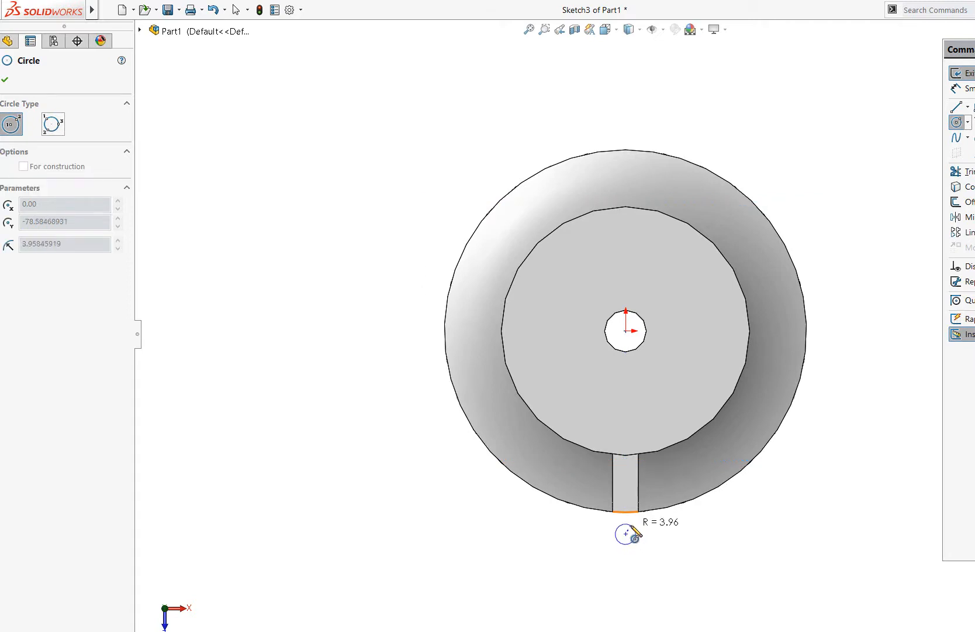
click(638, 530)
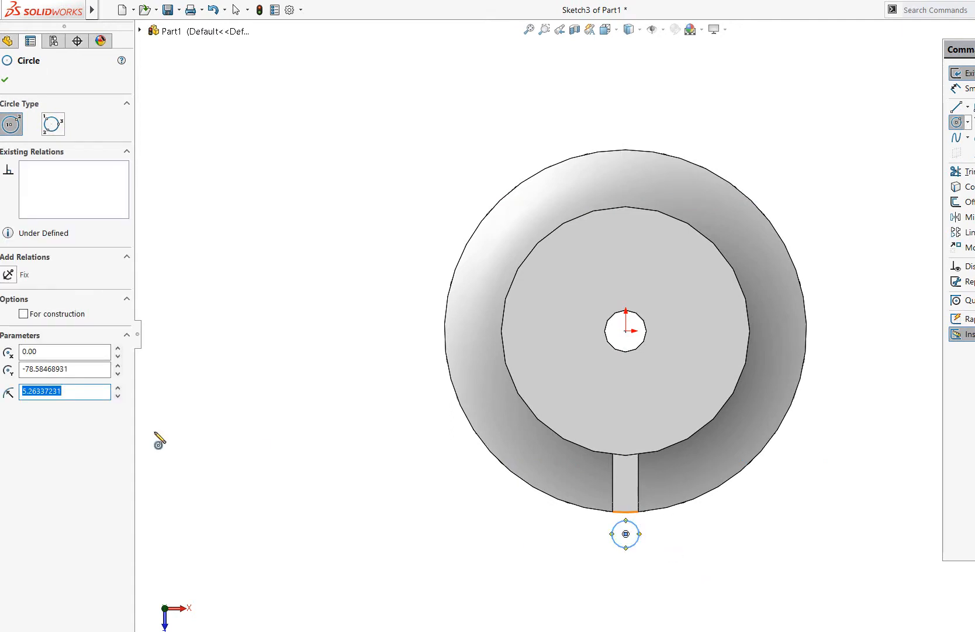
text(5)
key(Return)
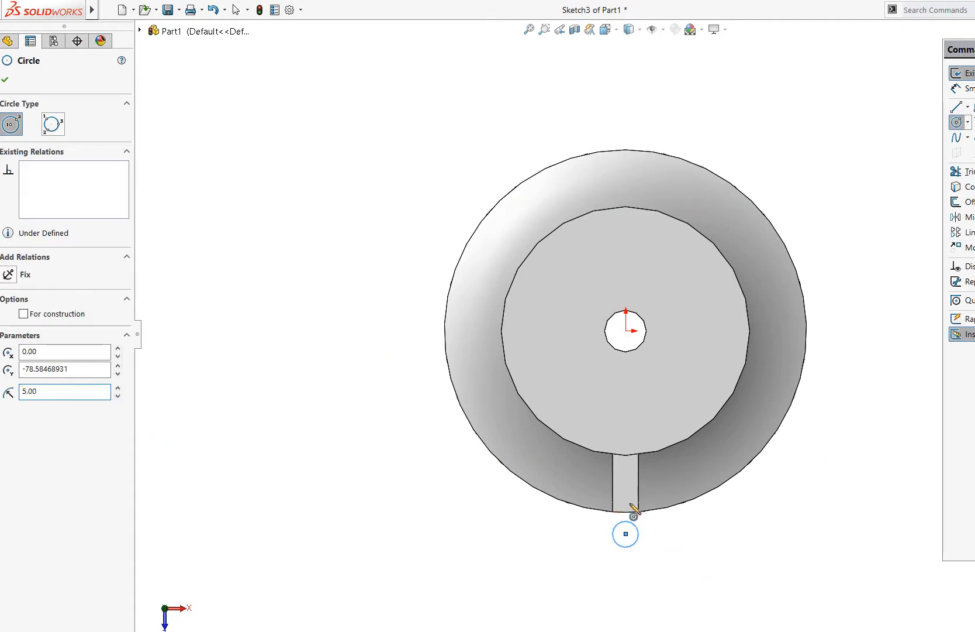
key(Escape)
key(Escape)
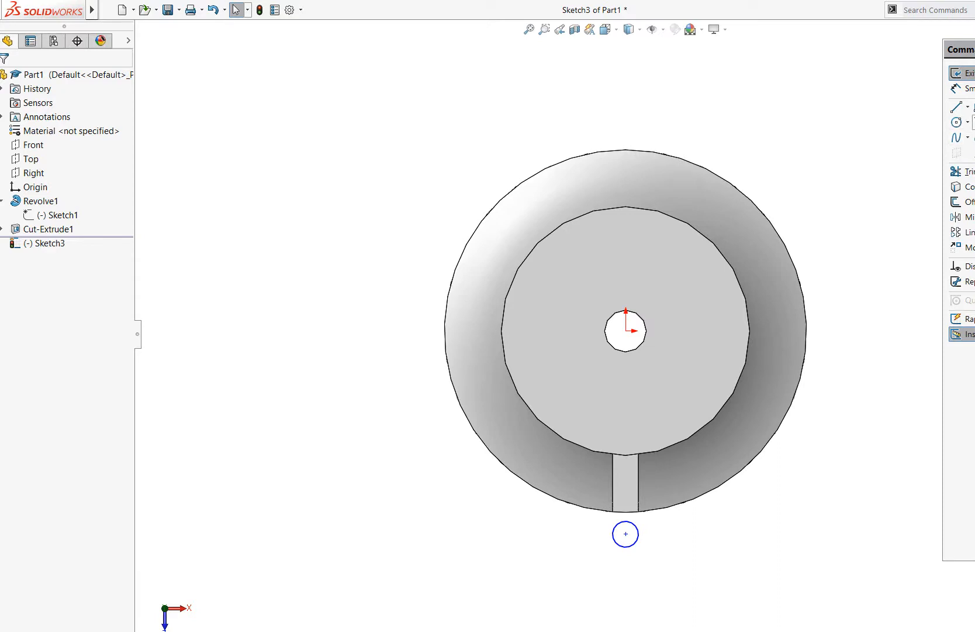
click(974, 122)
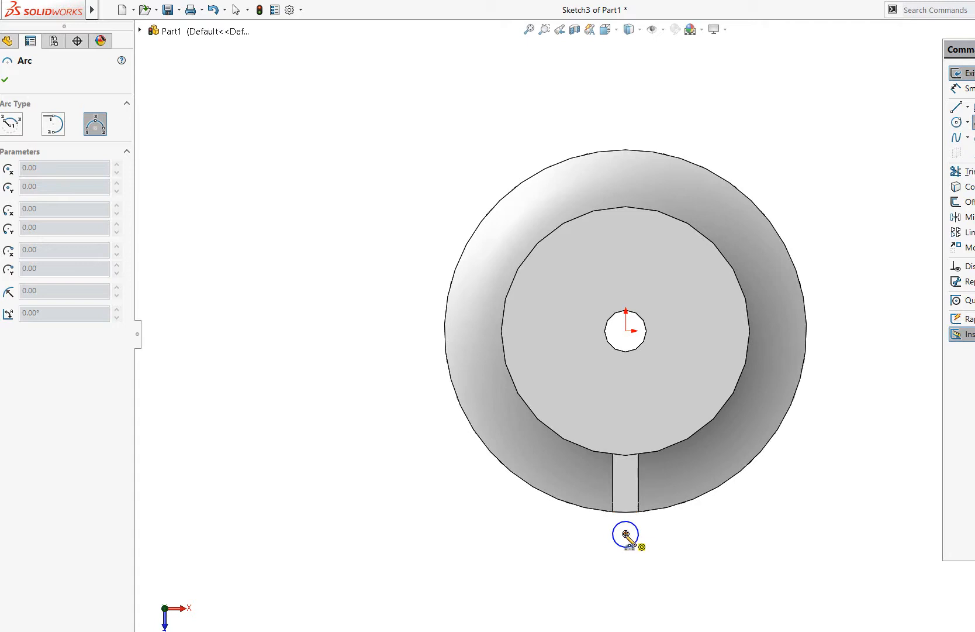
click(631, 524)
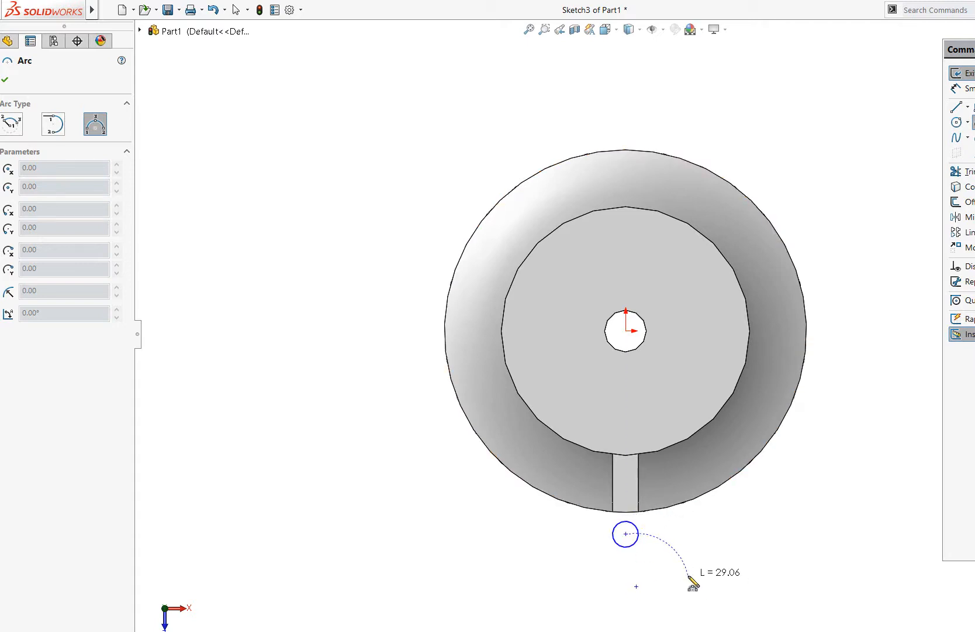
key(Escape)
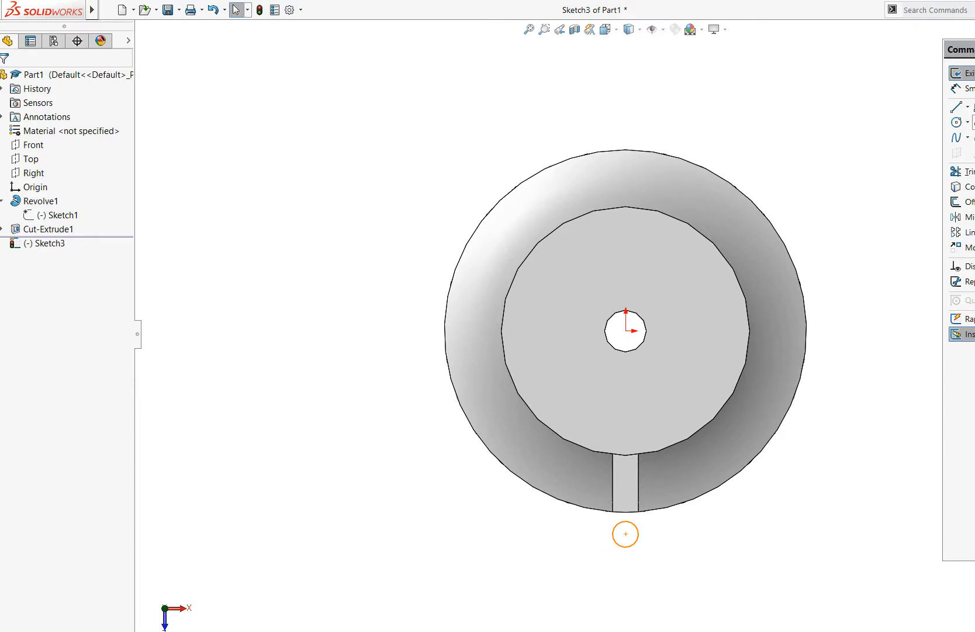
Step: Draw a centerpoint arc of about 12.8 mm radius concentric with the small circle, with both ends on the base flange's outer edge
click(626, 534)
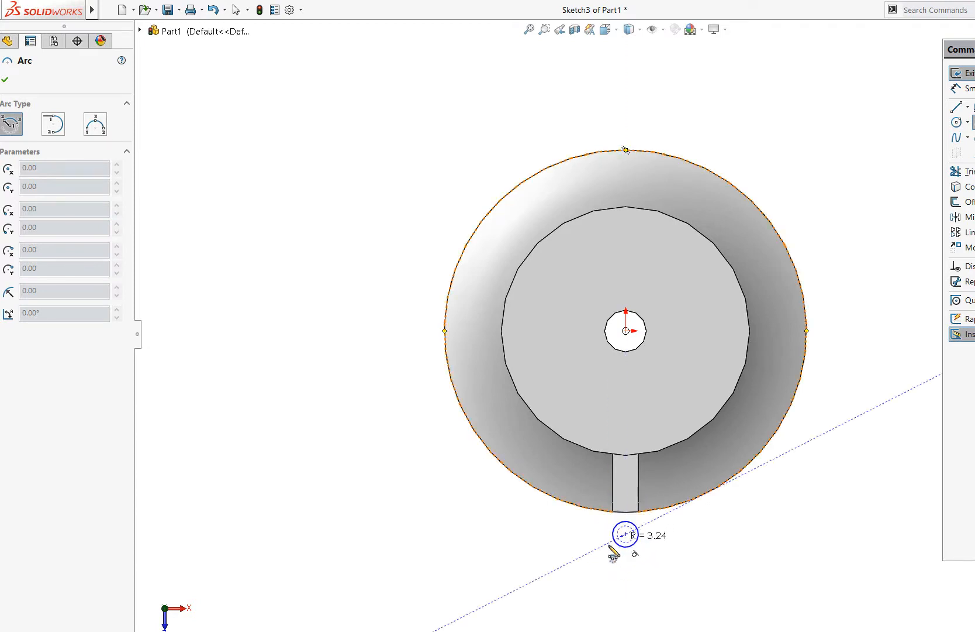
click(605, 512)
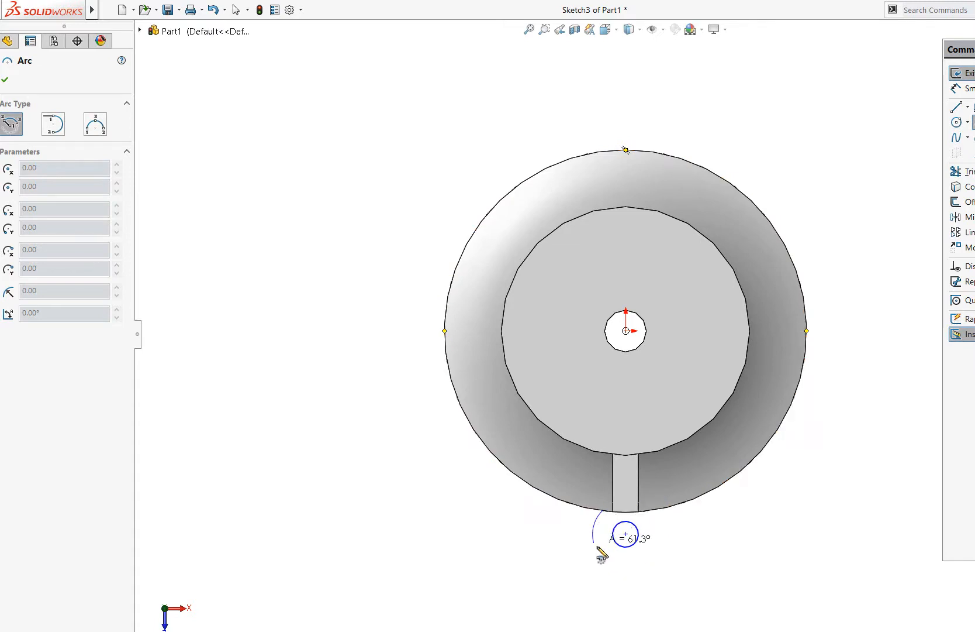
click(649, 510)
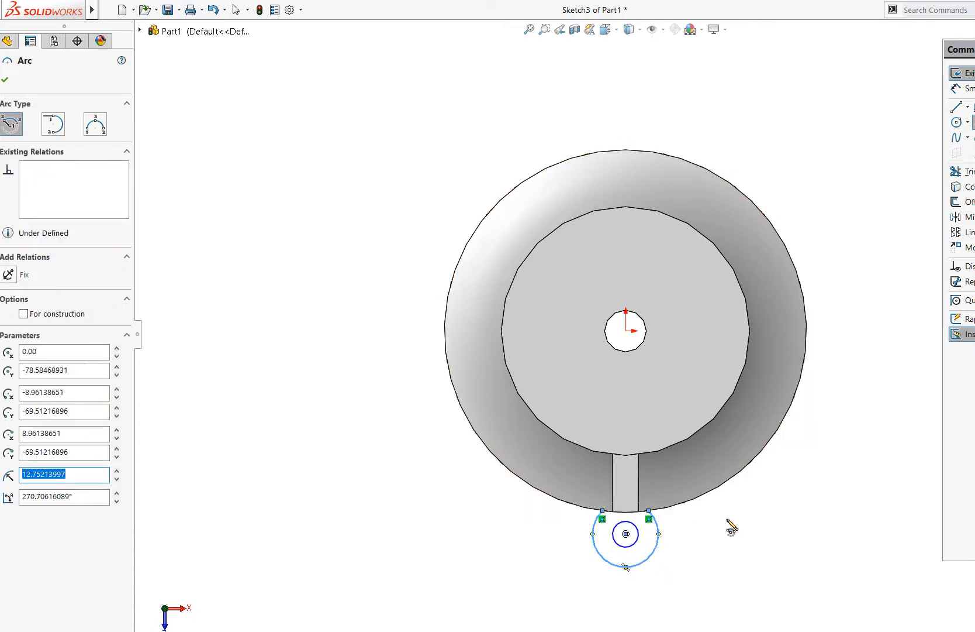
key(Escape)
Step: Shrink the outer arc, move its shared center with the circle closer to the base flange's rim, and exit the sketch
click(544, 28)
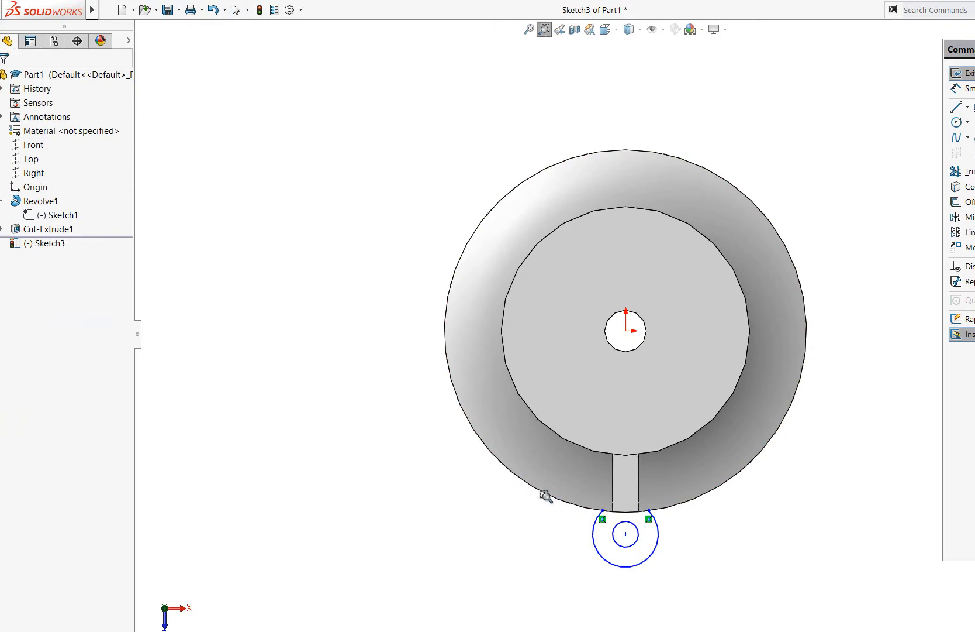
drag(541, 479, 735, 613)
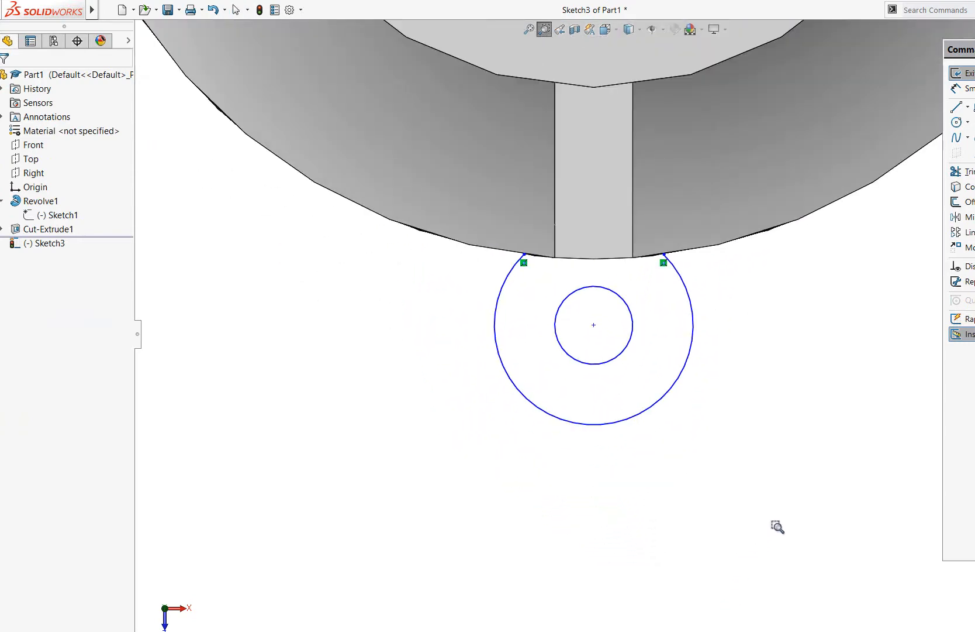
key(Escape)
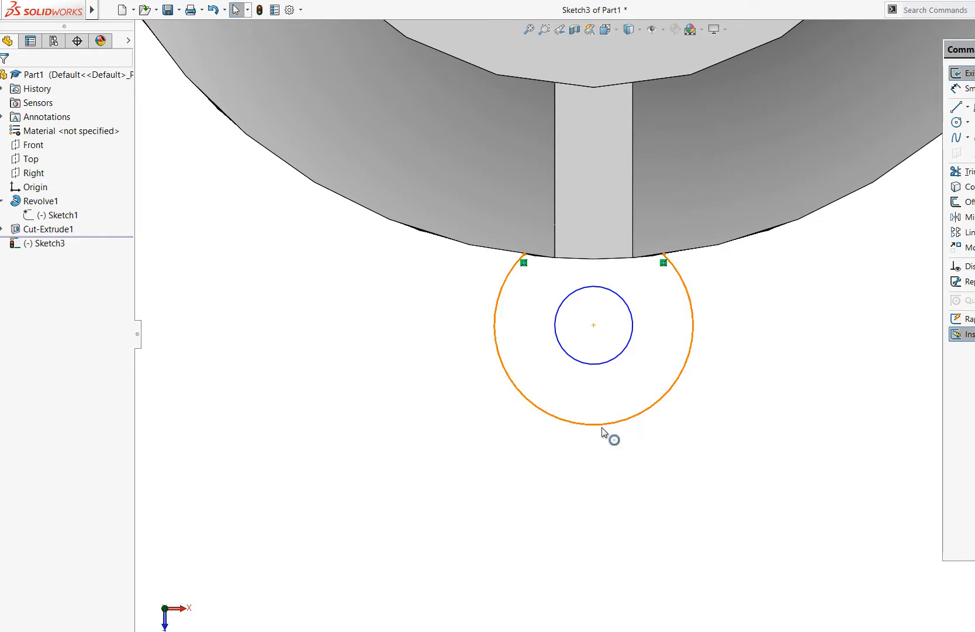
drag(603, 426, 605, 392)
click(748, 435)
mouse_move(599, 310)
mouse_down()
mouse_move(607, 319)
mouse_move(584, 317)
mouse_move(594, 320)
mouse_up()
click(763, 454)
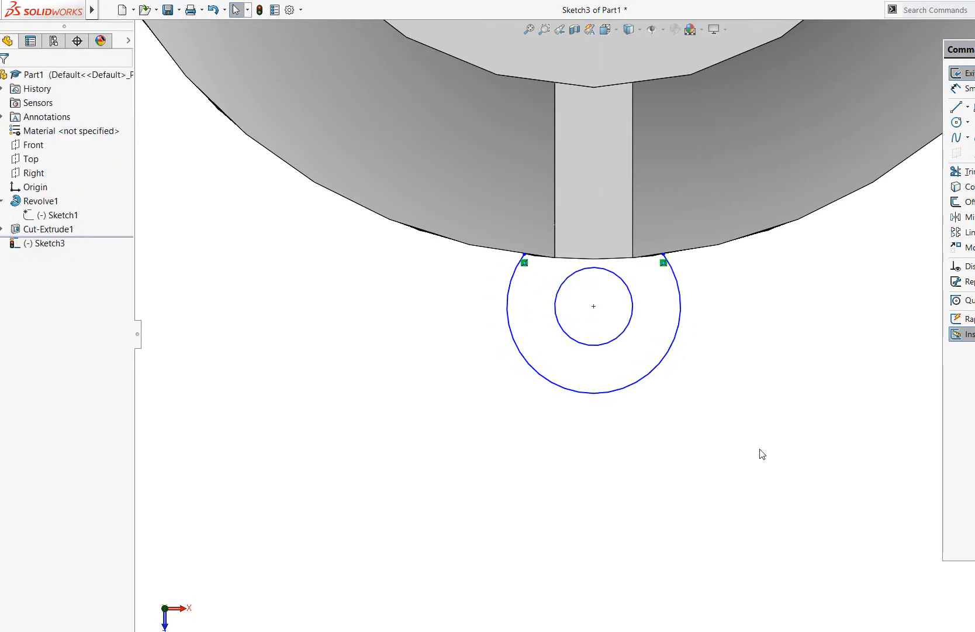
mouse_move(794, 446)
middle_down()
mouse_move(766, 328)
mouse_move(786, 261)
middle_up()
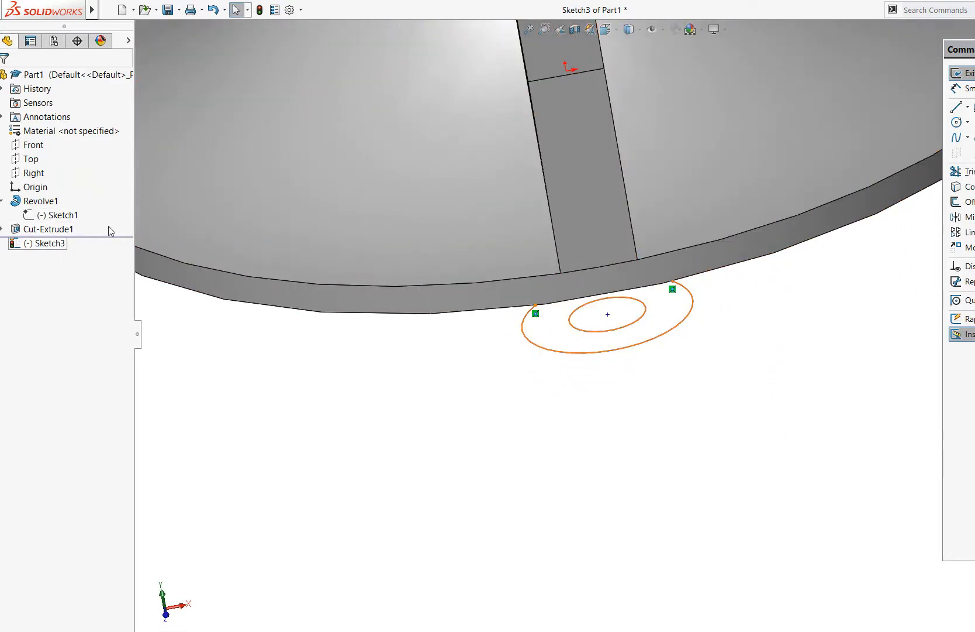
click(959, 73)
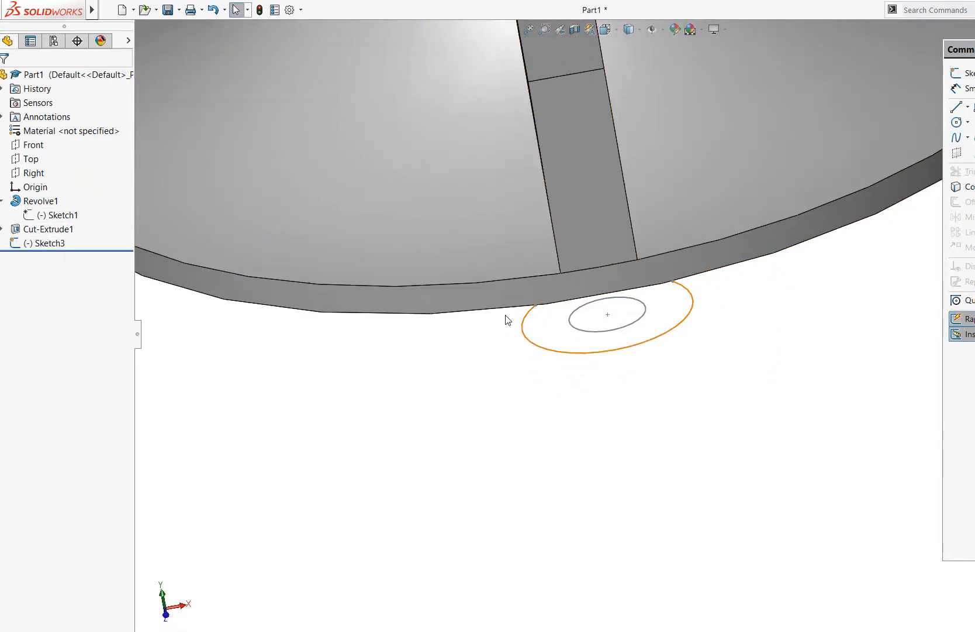
click(44, 243)
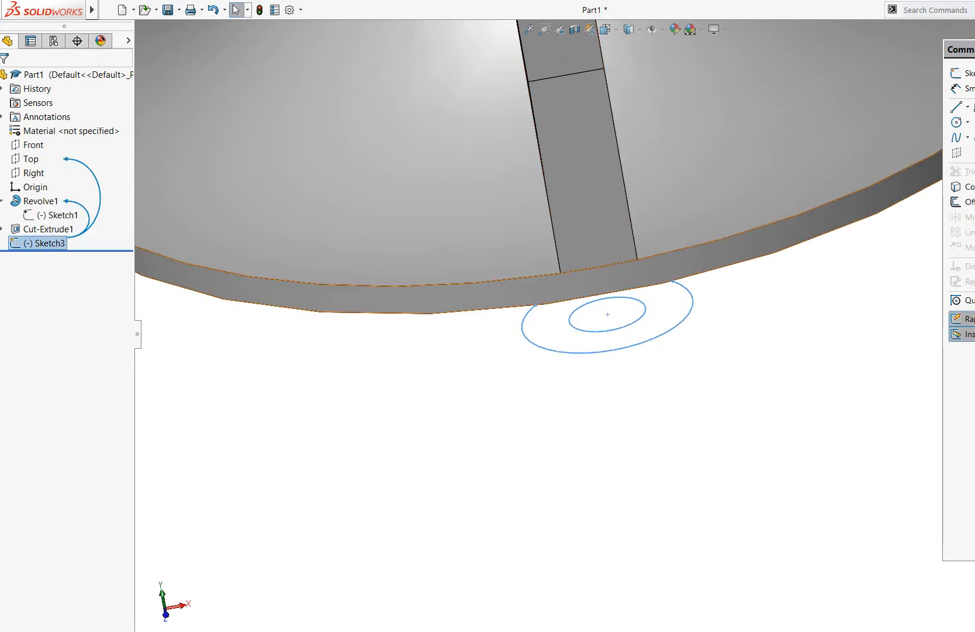
click(974, 88)
click(968, 73)
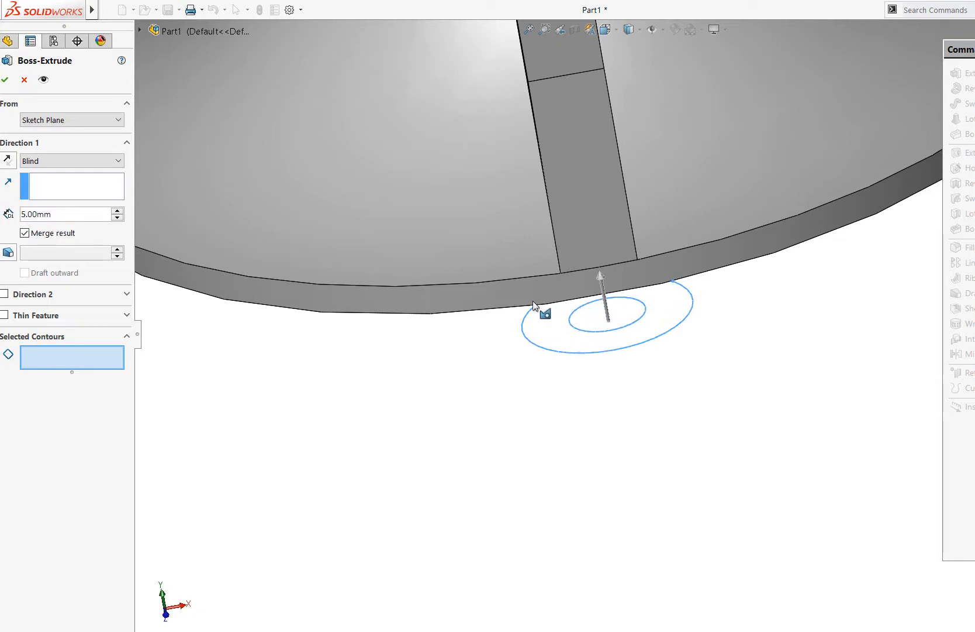
click(24, 79)
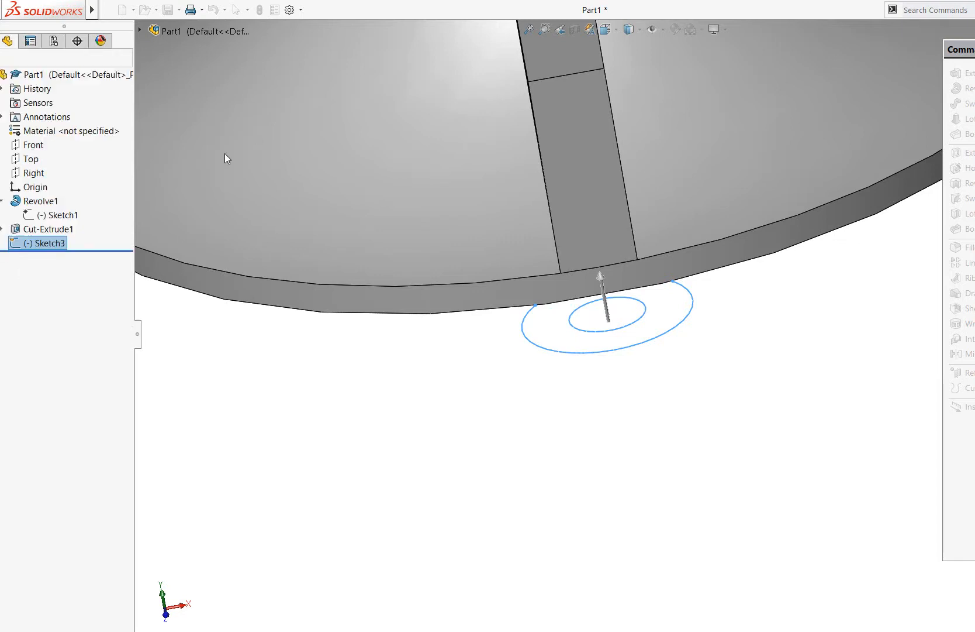
Step: Close the lug sketch with a three-point arc of about 345 mm radius joining the outer arc's ends along the base flange's edge
click(546, 438)
click(52, 245)
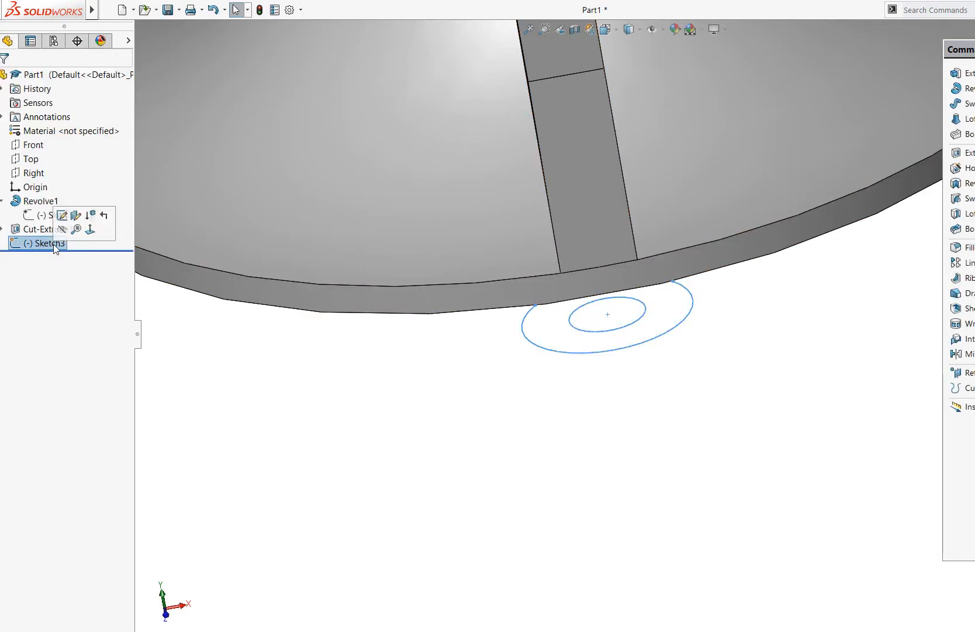
right_click(52, 244)
click(66, 213)
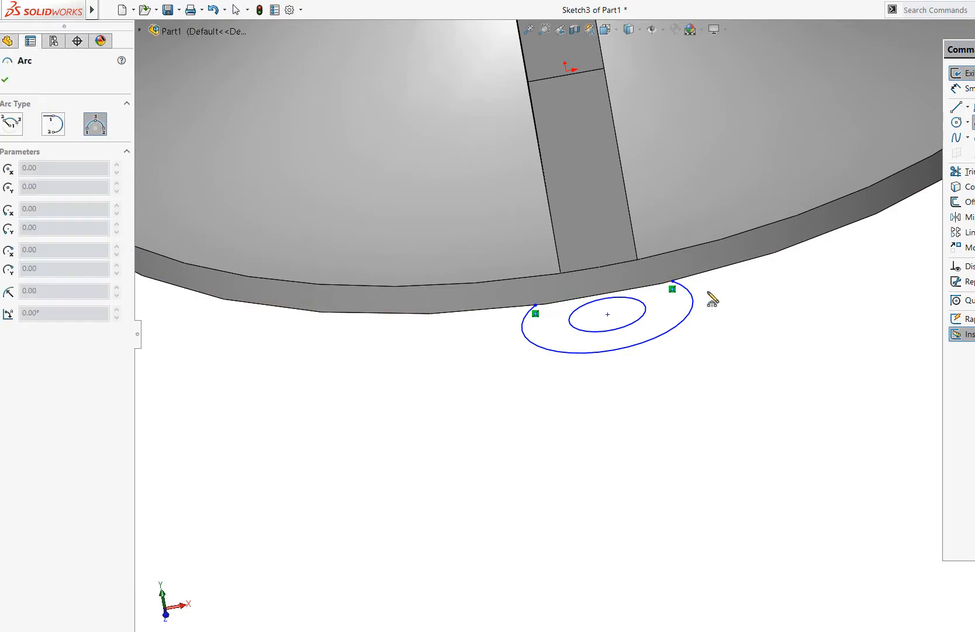
click(669, 280)
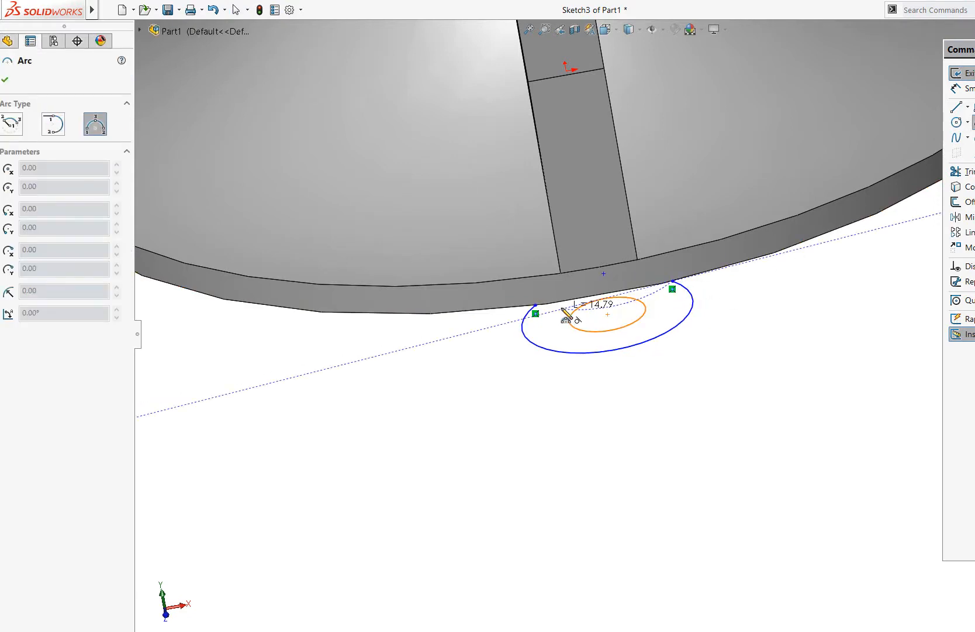
click(535, 305)
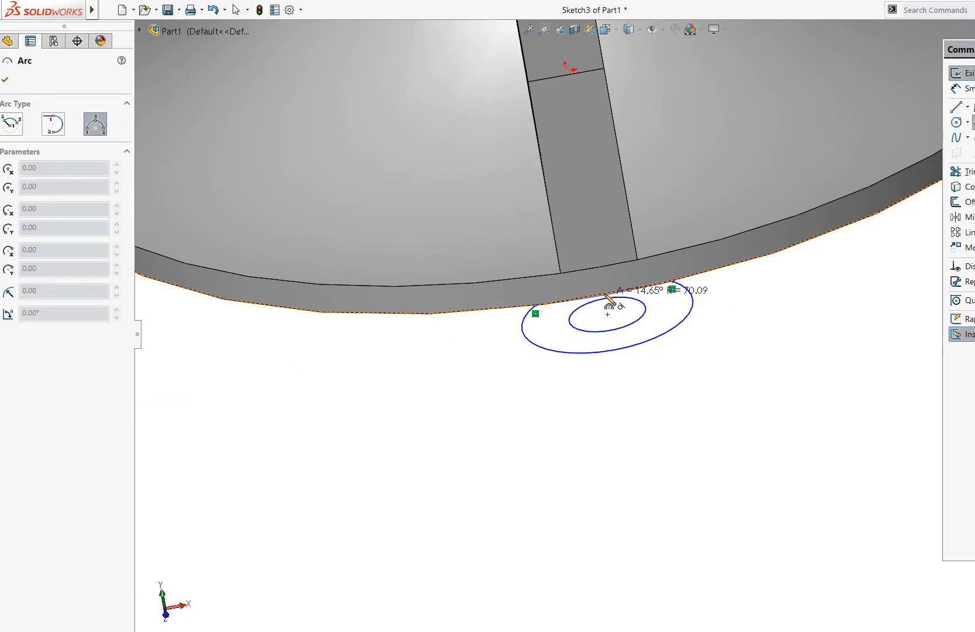
click(606, 296)
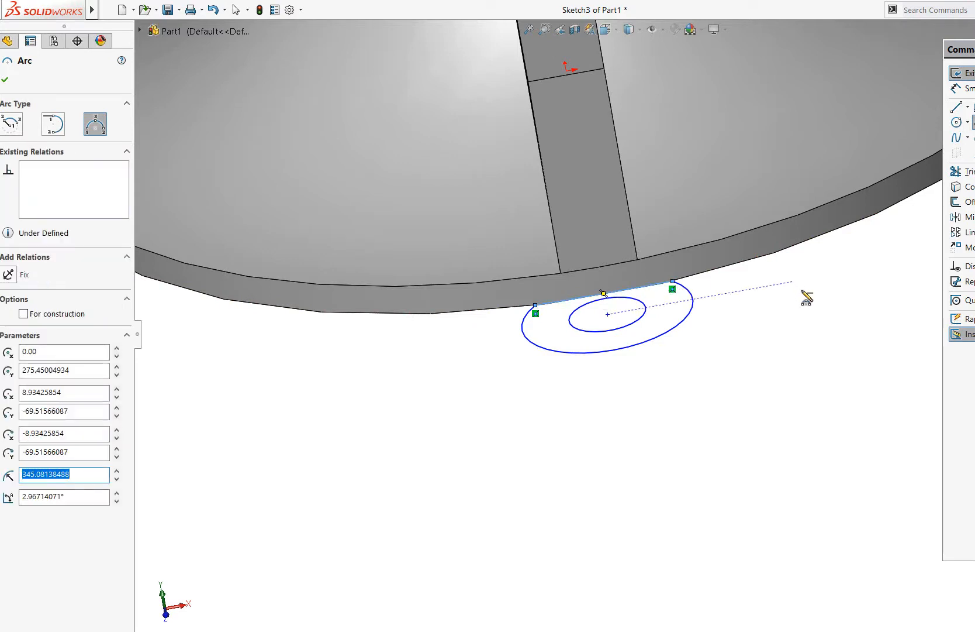
key(Escape)
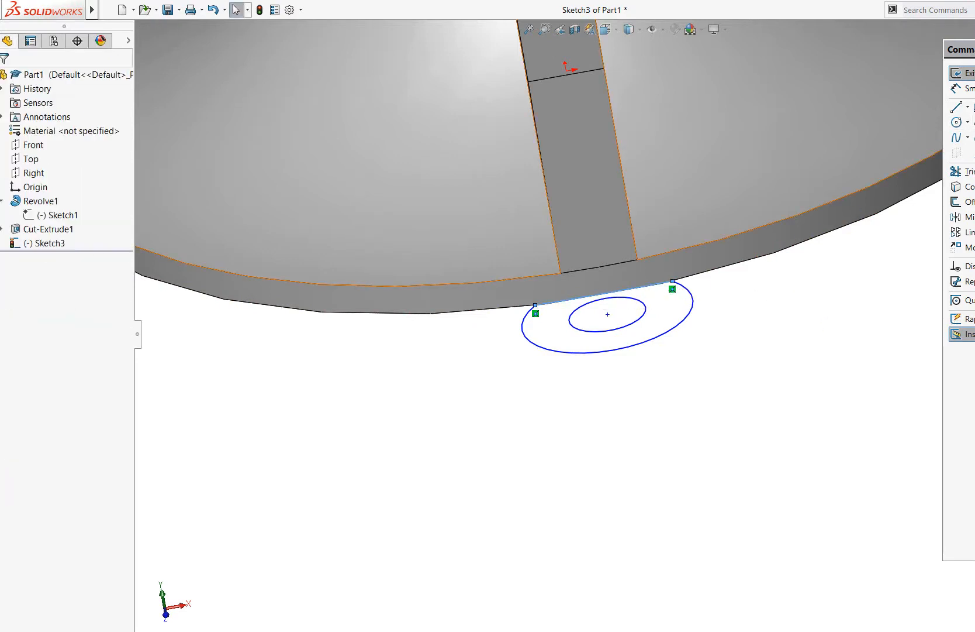
click(968, 73)
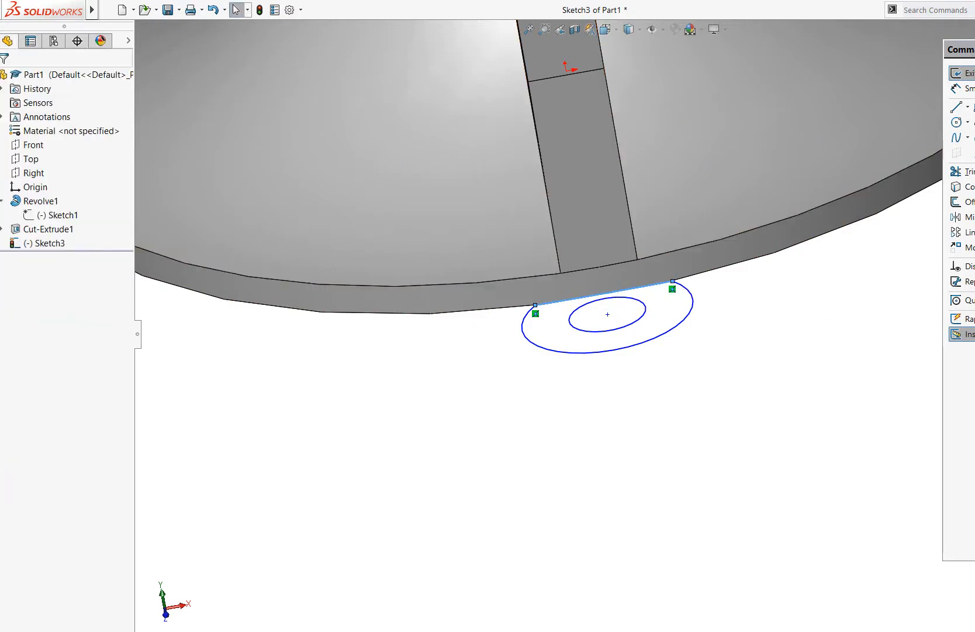
Step: Extrude the lug sketch blind by 5 mm, merged with the hub, keeping the inner circle as a hole
click(57, 245)
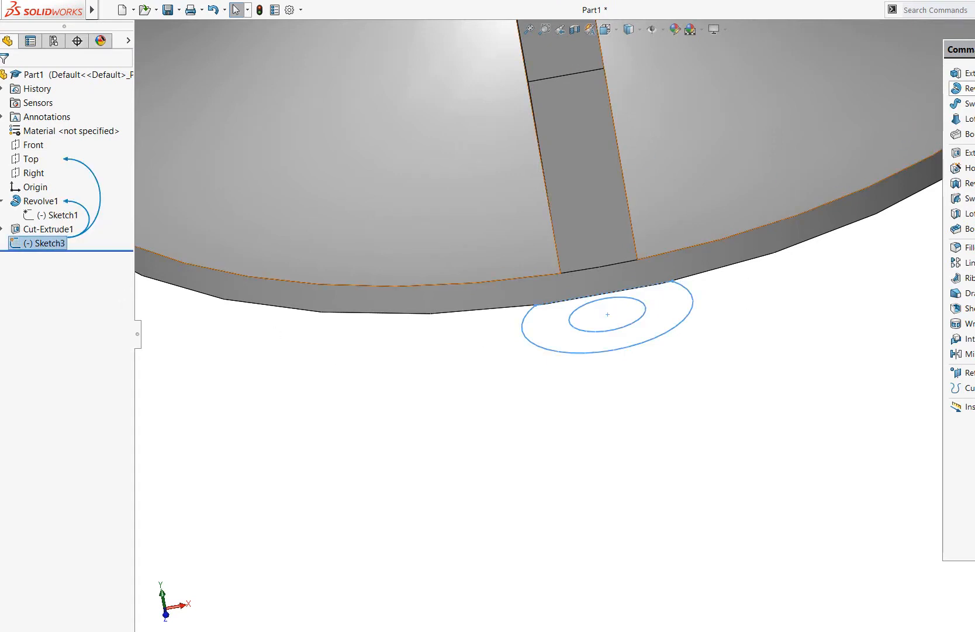
click(957, 73)
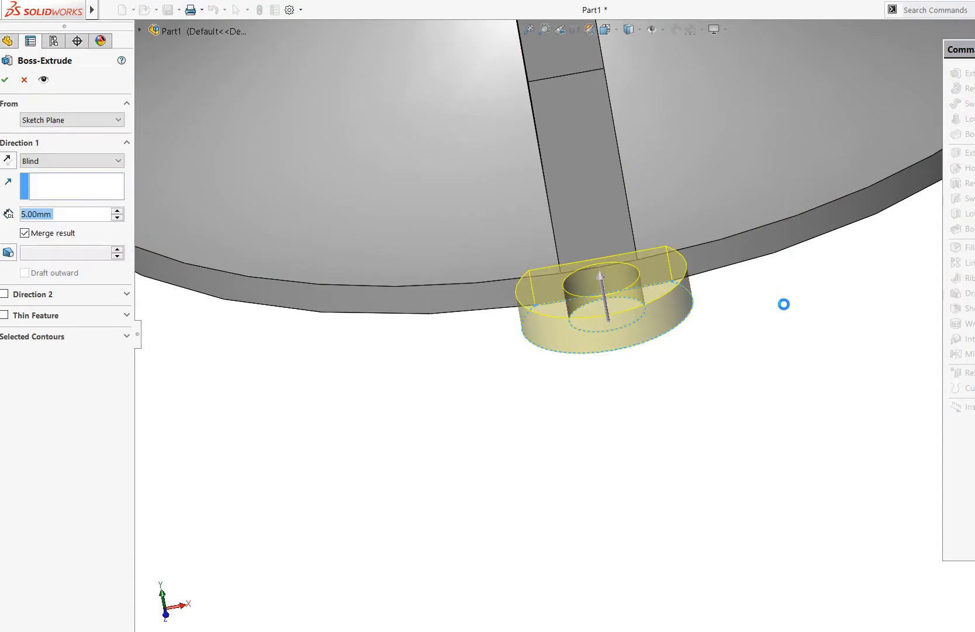
click(7, 81)
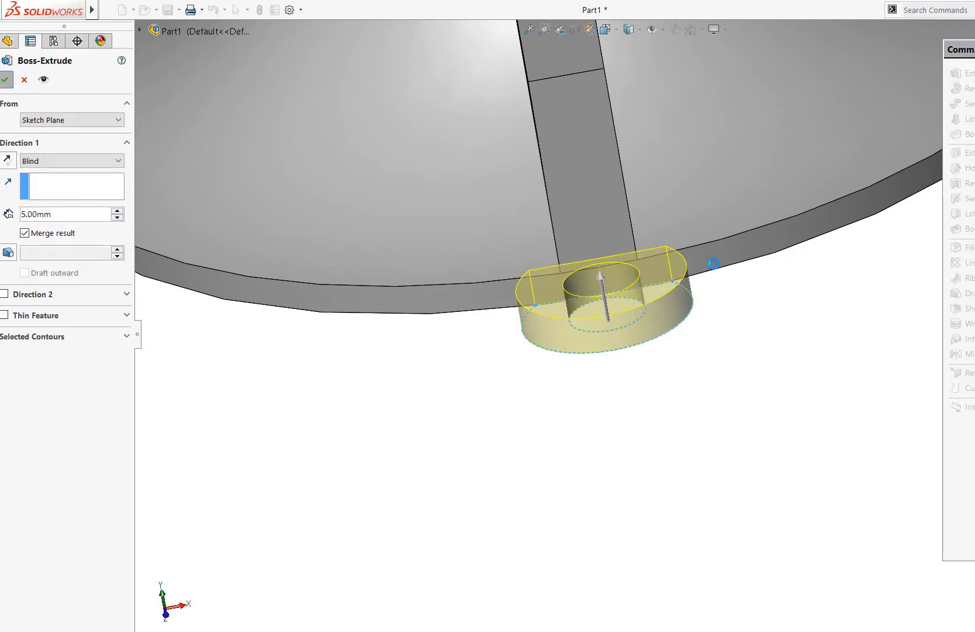
Step: Examine the whole hub from several angles, checking the lug at the base rim against the slot in the curved flank
middle_drag(738, 331, 695, 401)
scroll(696, 404, up, 5)
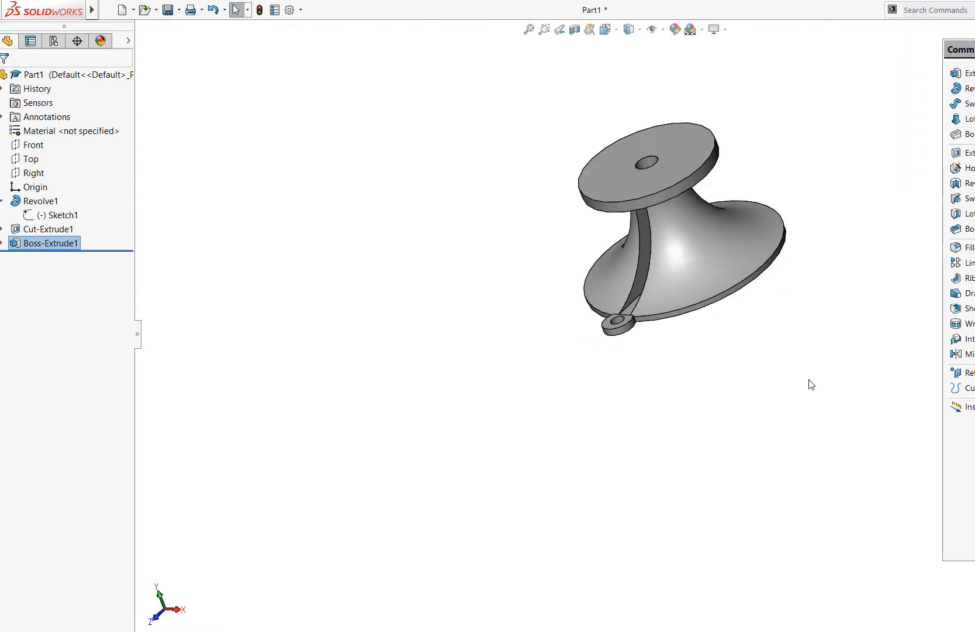
middle_drag(811, 384, 866, 355)
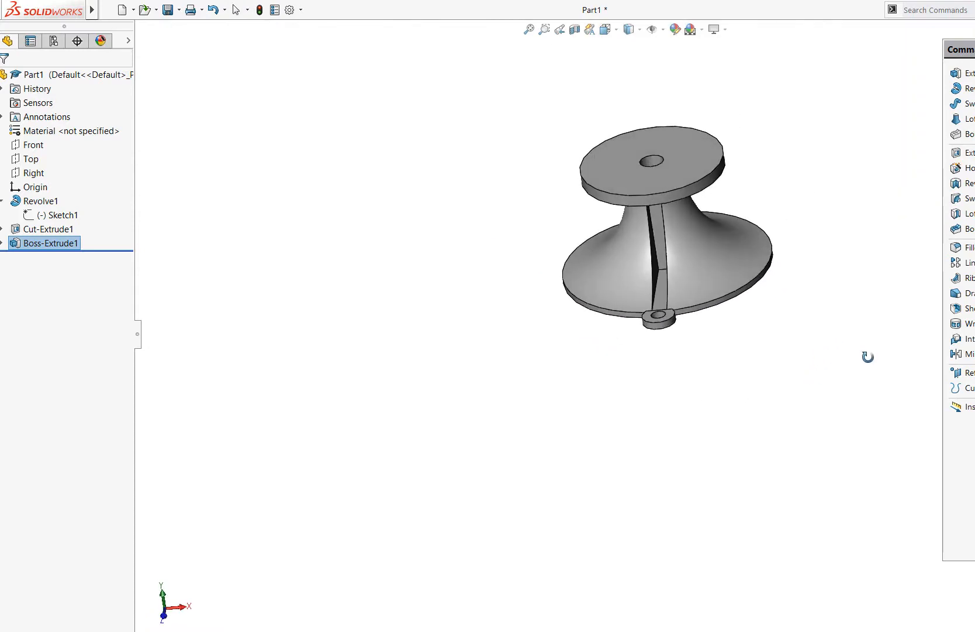
click(545, 29)
drag(499, 110, 901, 406)
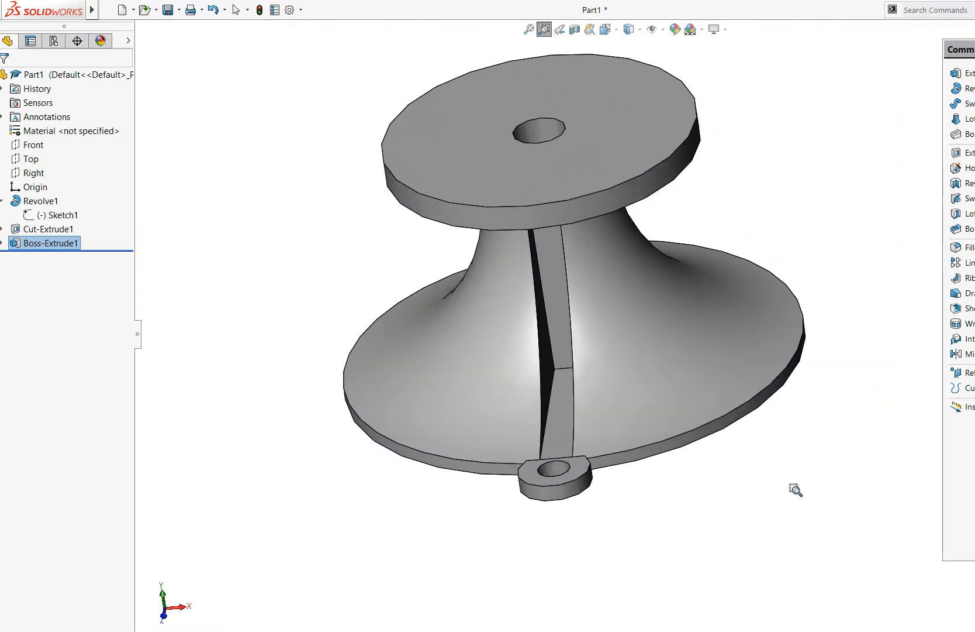
key(Escape)
middle_drag(795, 490, 734, 505)
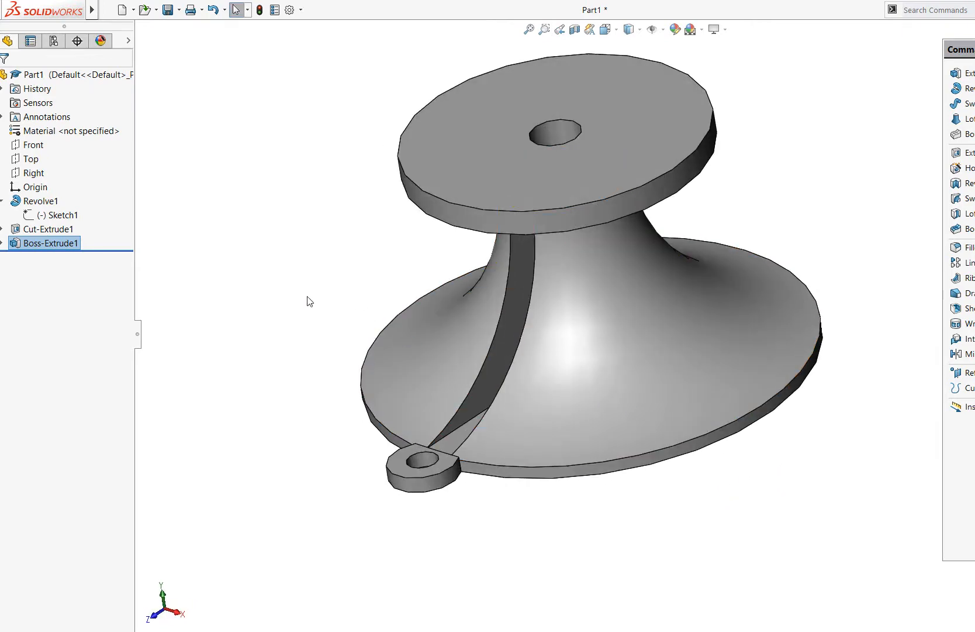
middle_drag(333, 309, 359, 316)
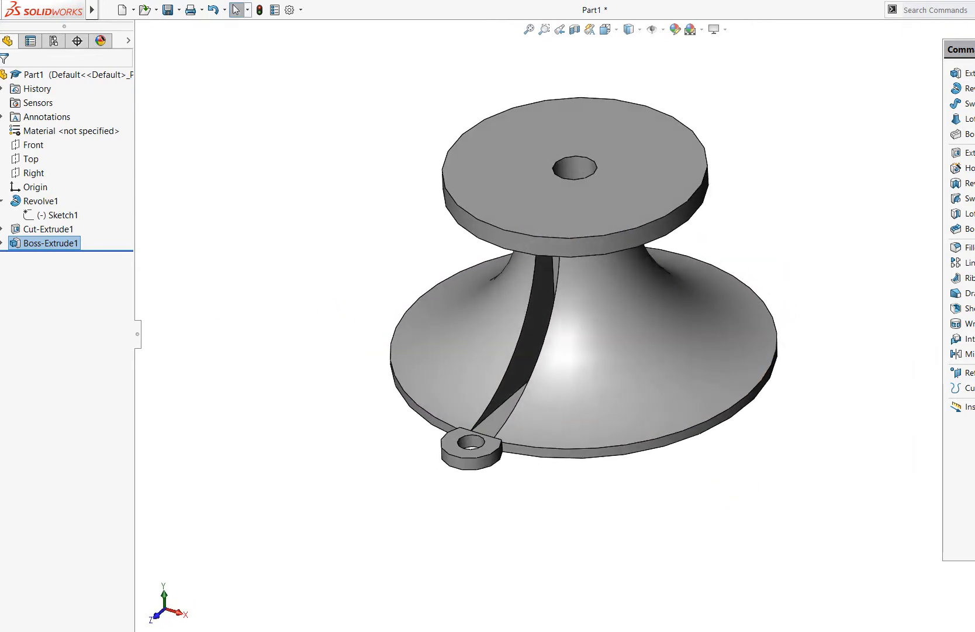
click(323, 366)
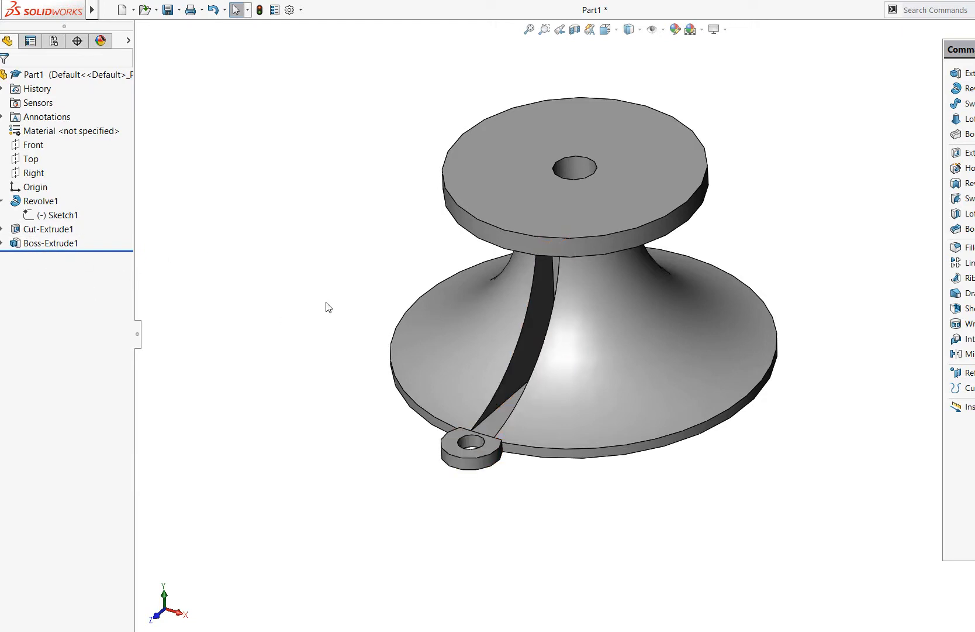
middle_drag(338, 320, 354, 350)
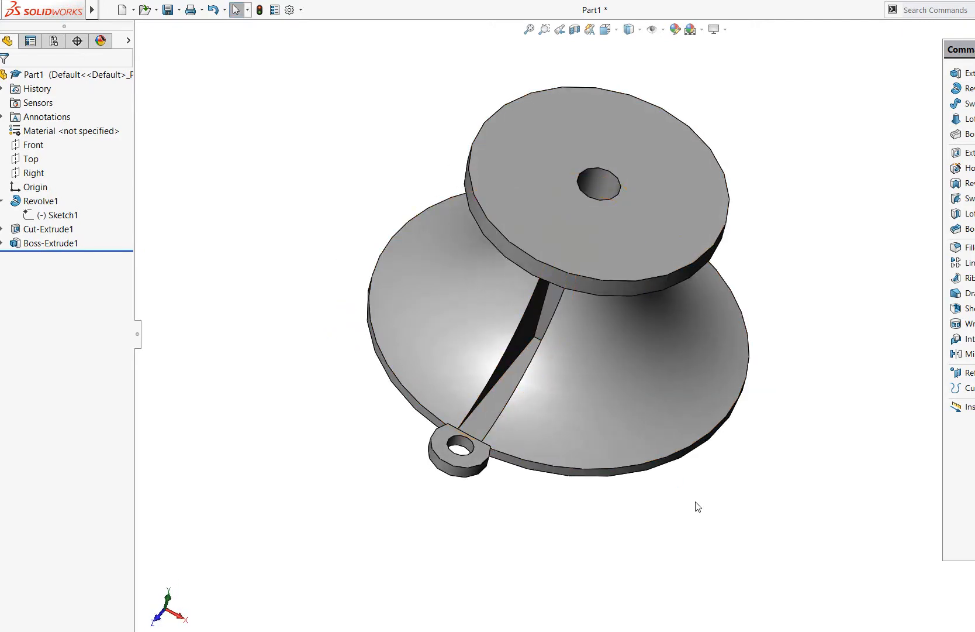
middle_drag(695, 505, 732, 464)
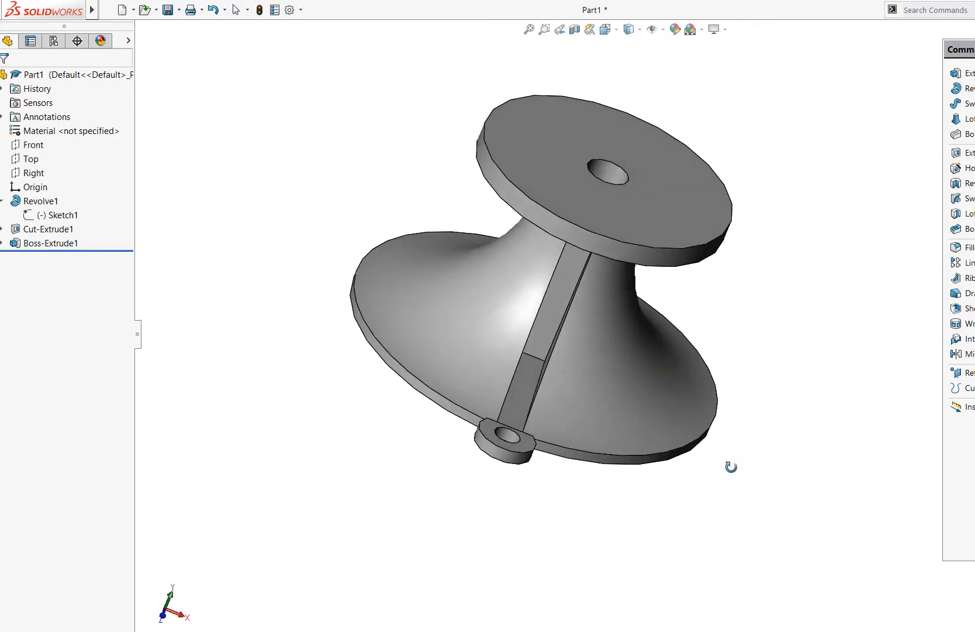
Step: Widen the slot in the curved flank by setting its cut depth to 6 mm in both directions
click(54, 233)
right_click(54, 233)
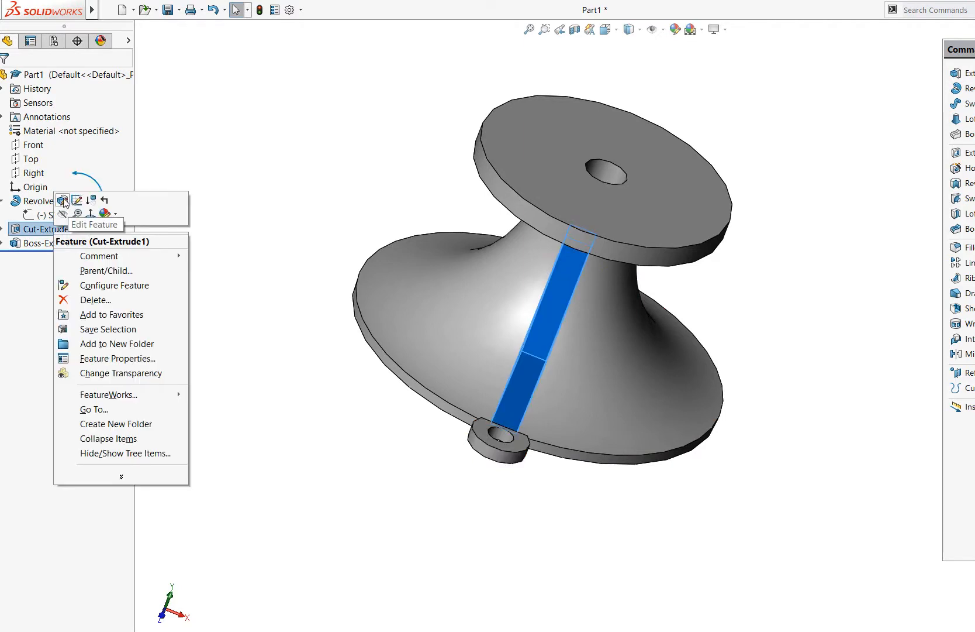
click(65, 200)
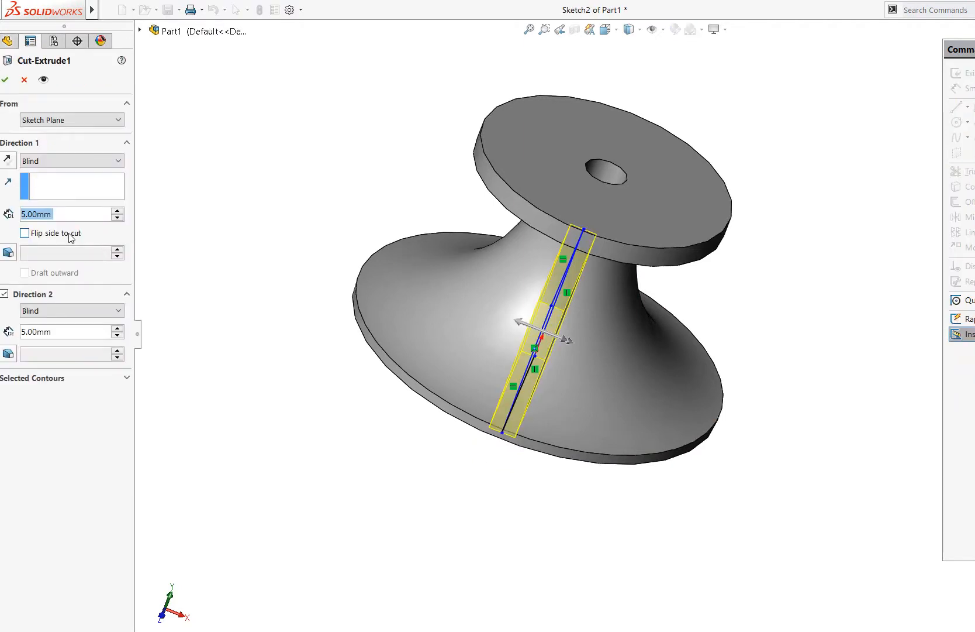
key(Up)
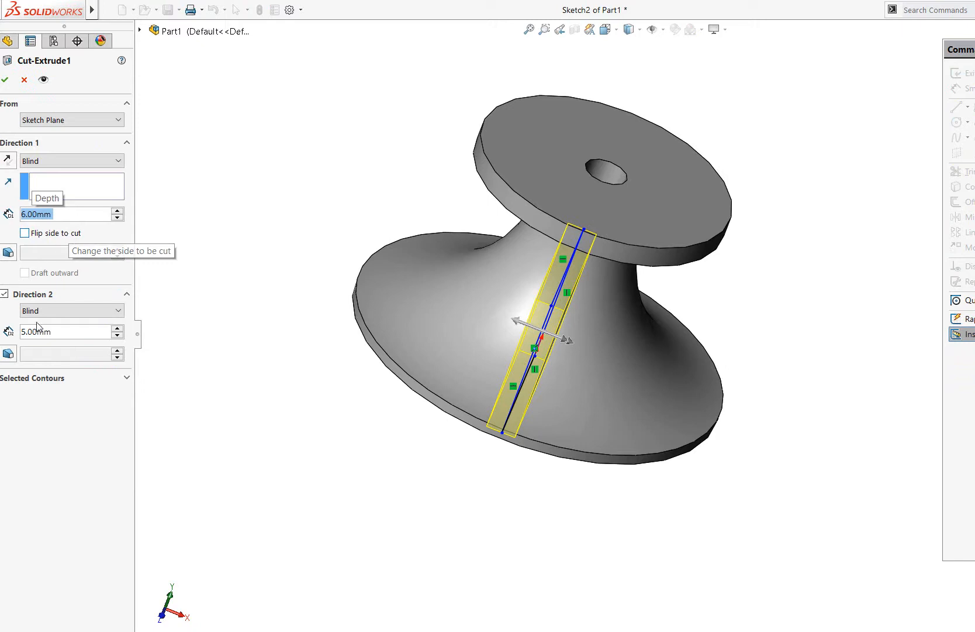
click(58, 333)
drag(57, 334, 17, 342)
key(Up)
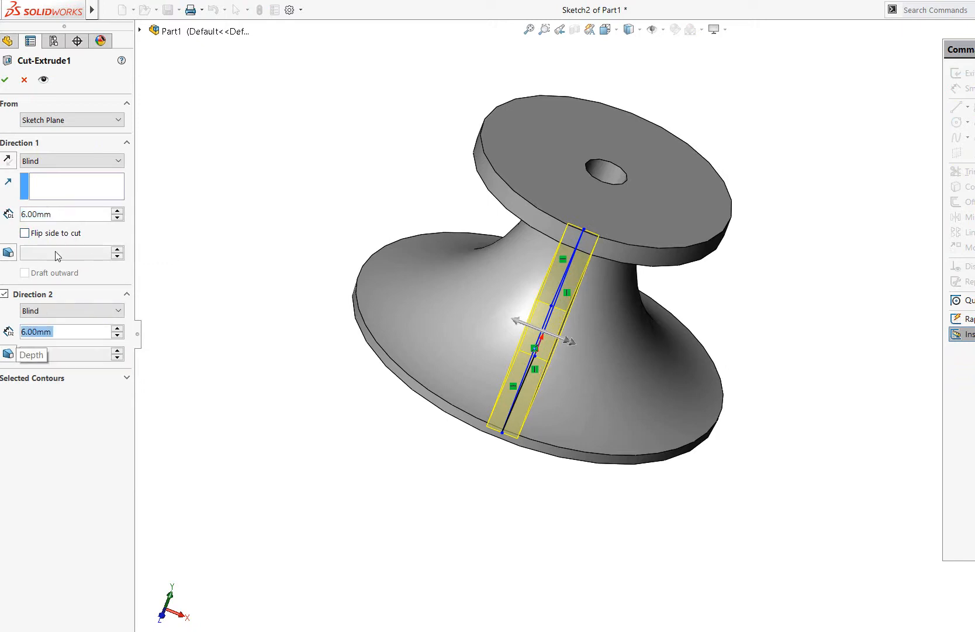
click(5, 80)
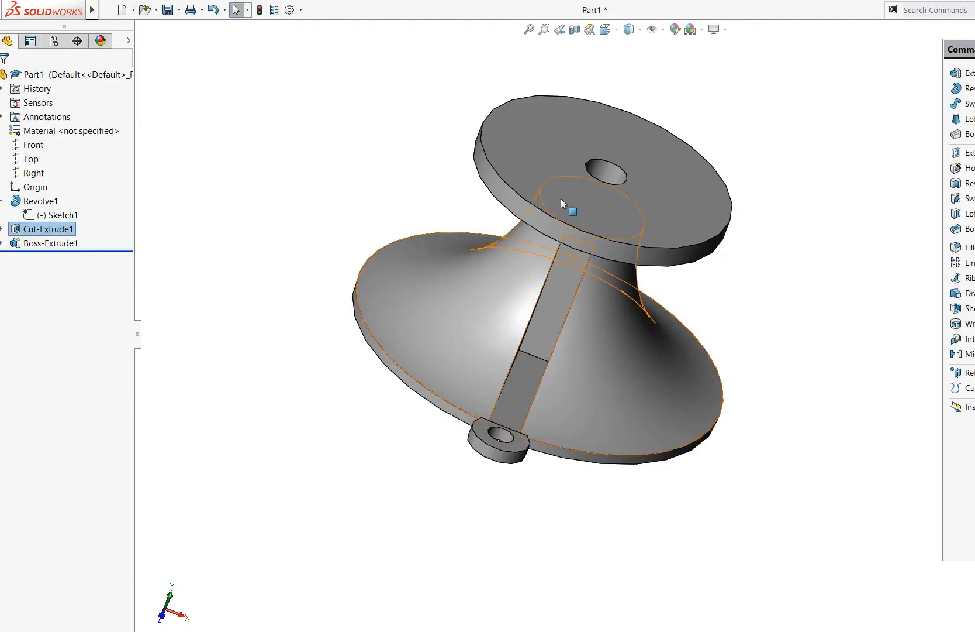
Step: Turn on the display of temporary axes so the hub's central axis can be selected
middle_drag(829, 285, 803, 303)
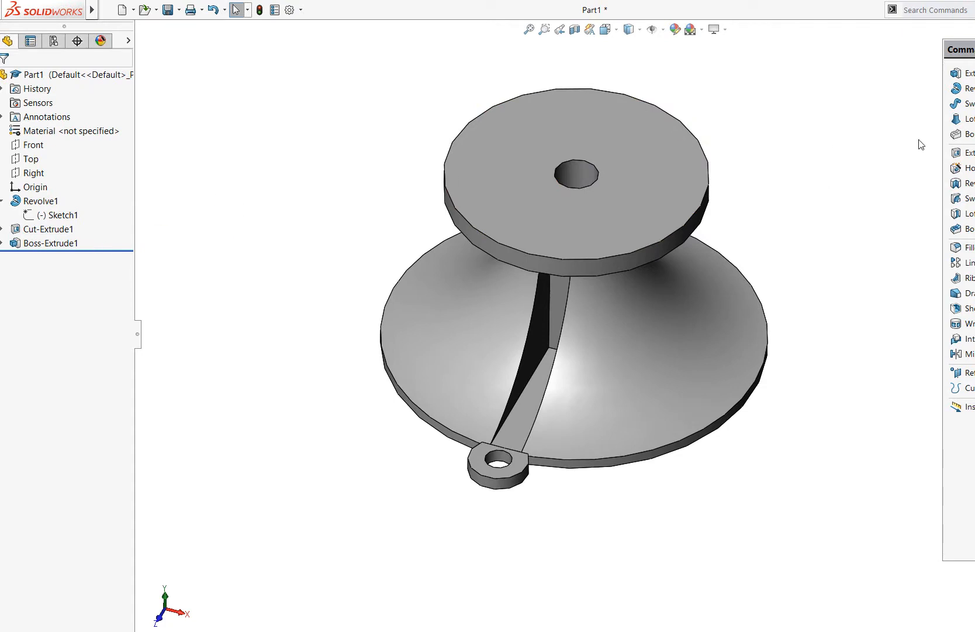
click(664, 30)
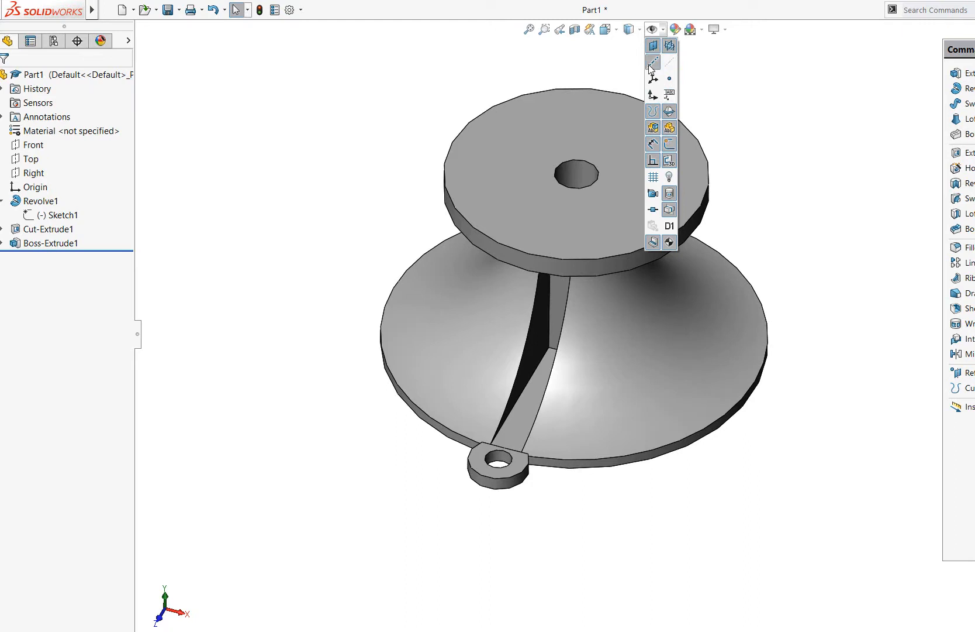
click(670, 63)
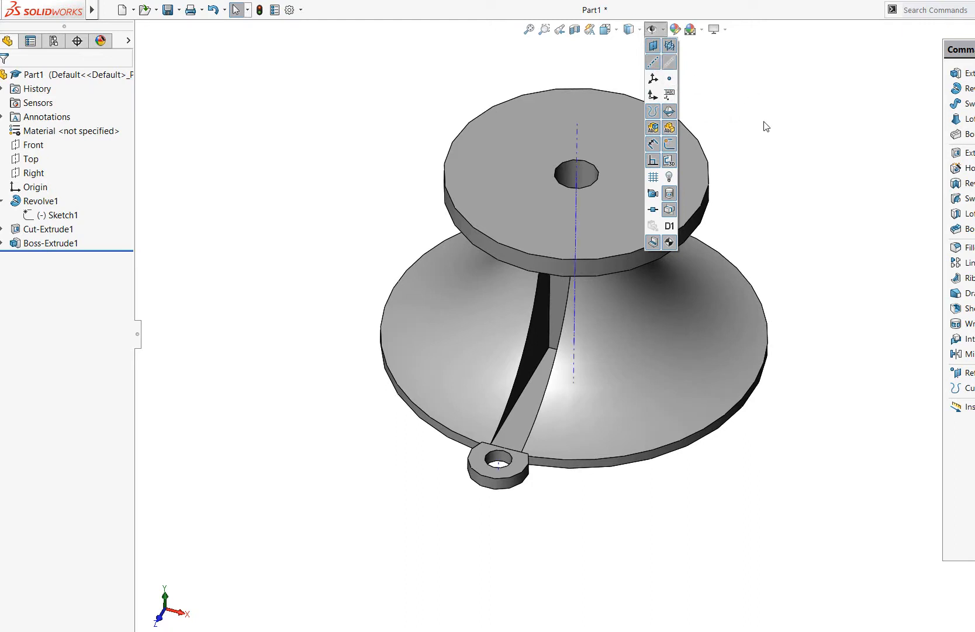
middle_drag(846, 220, 806, 203)
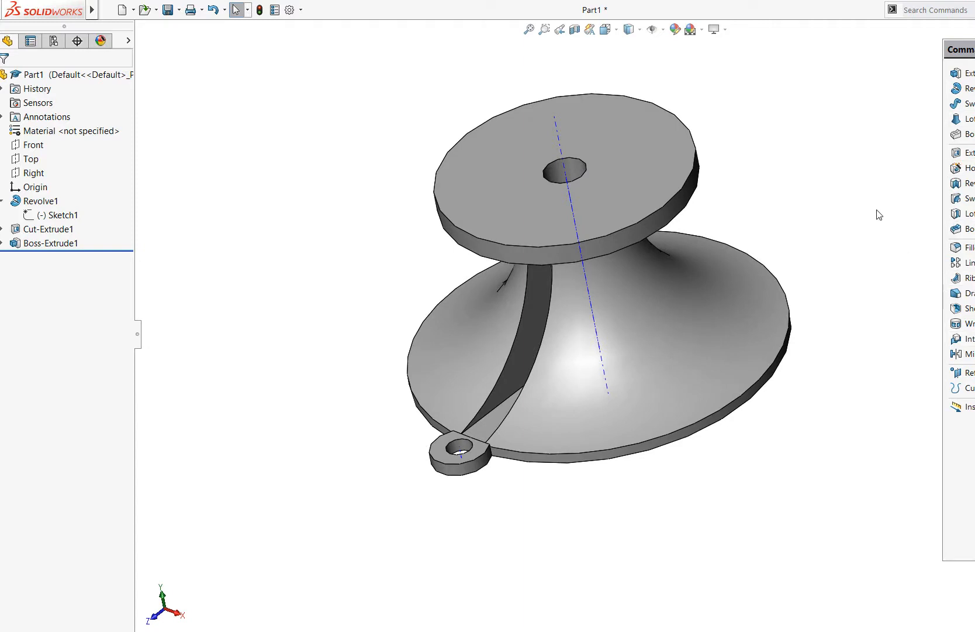
Step: Start a circular pattern that revolves around the temporary axis through the hub's centre
click(970, 263)
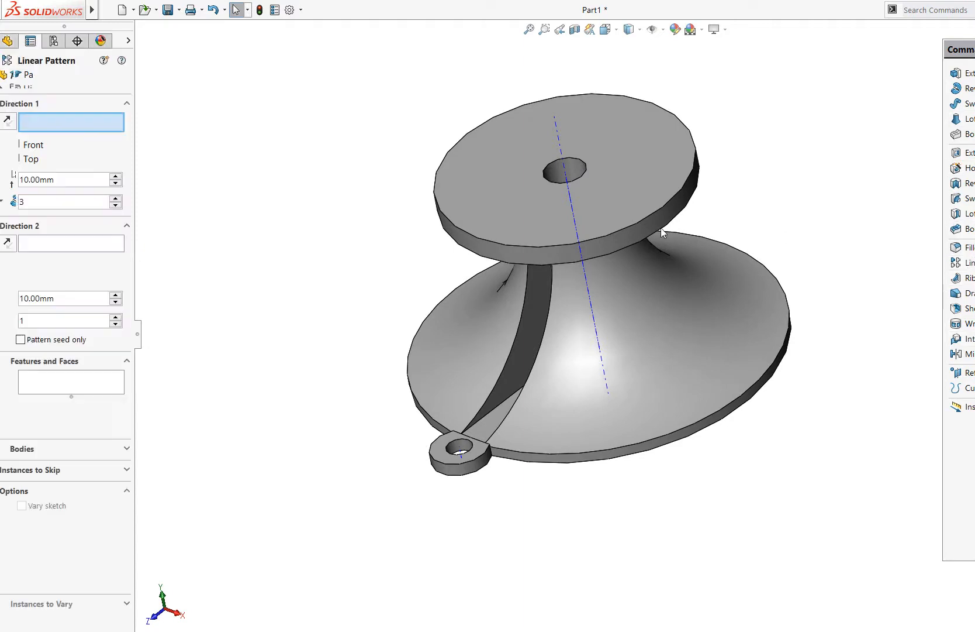
click(26, 84)
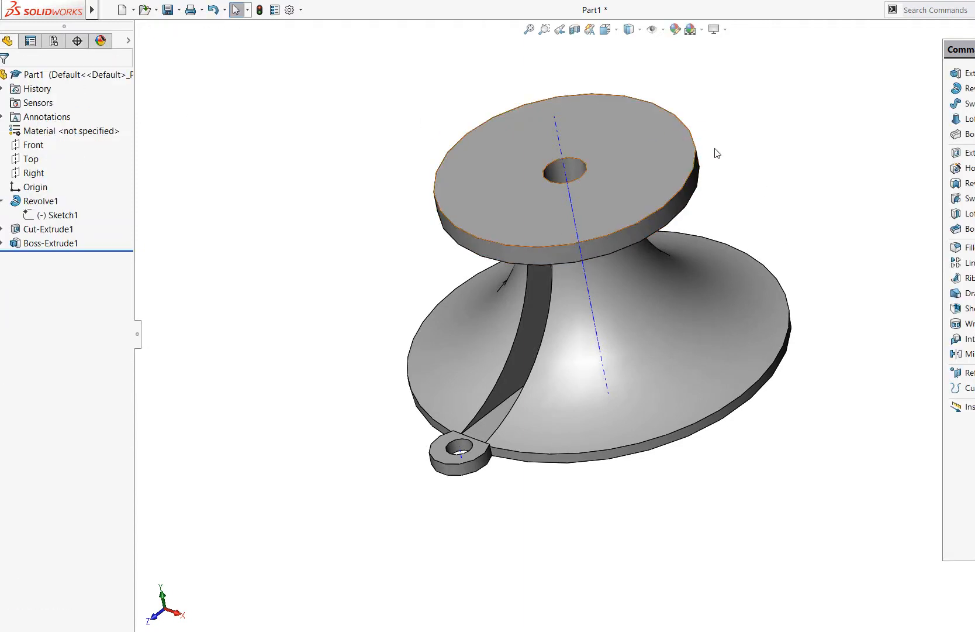
click(974, 262)
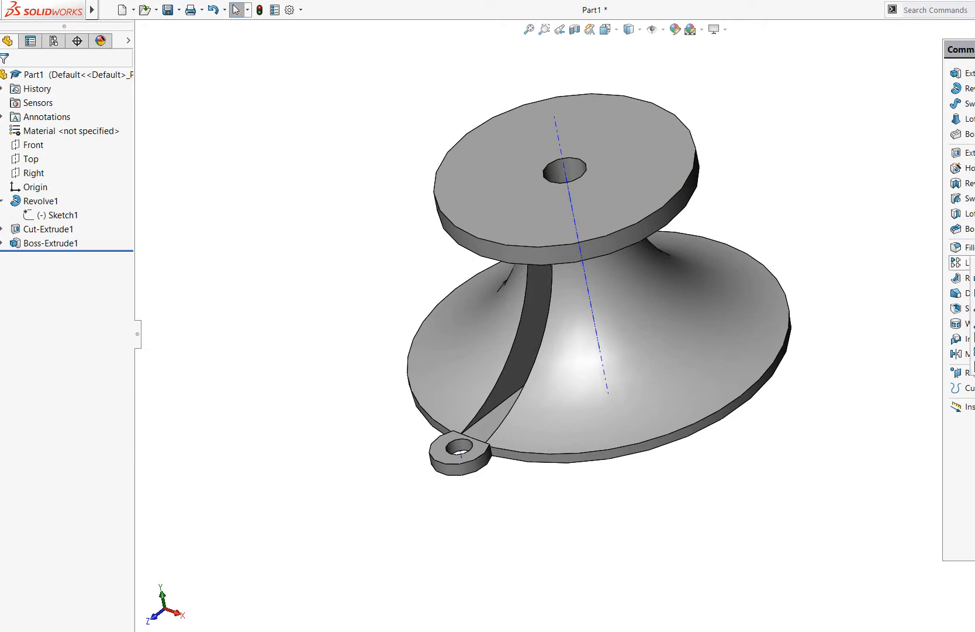
click(973, 278)
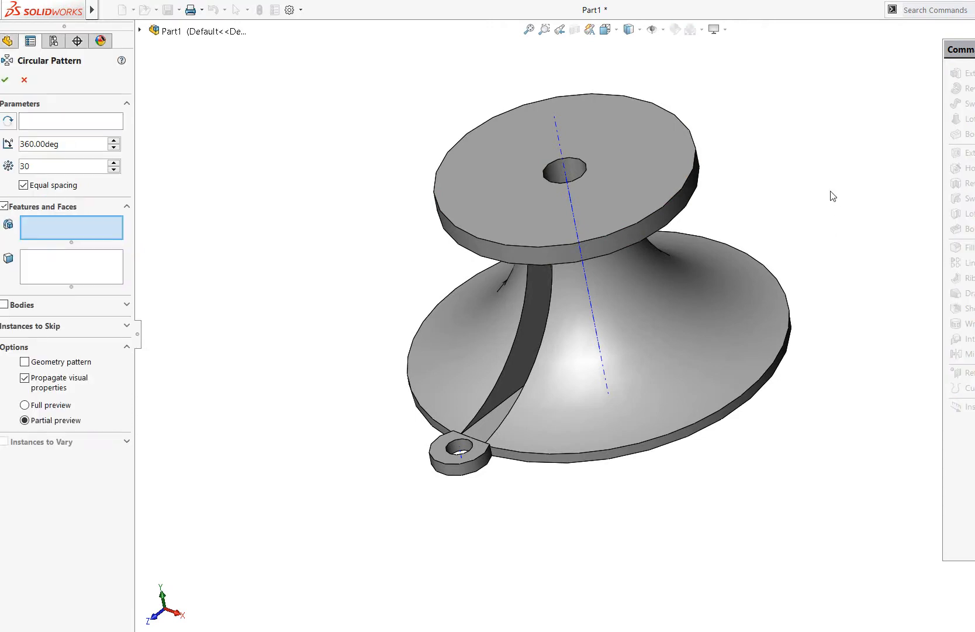
click(66, 120)
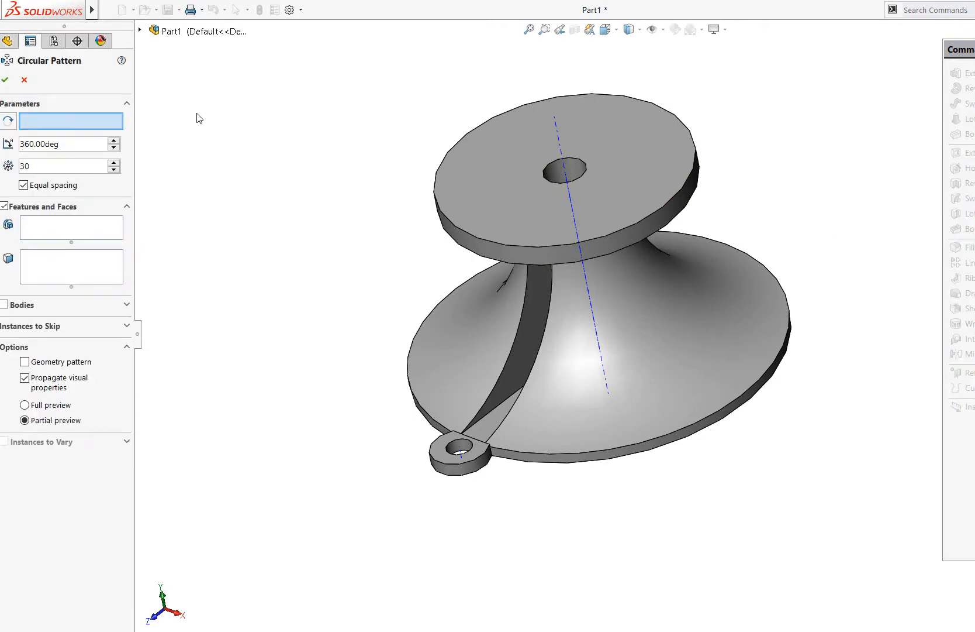
click(571, 184)
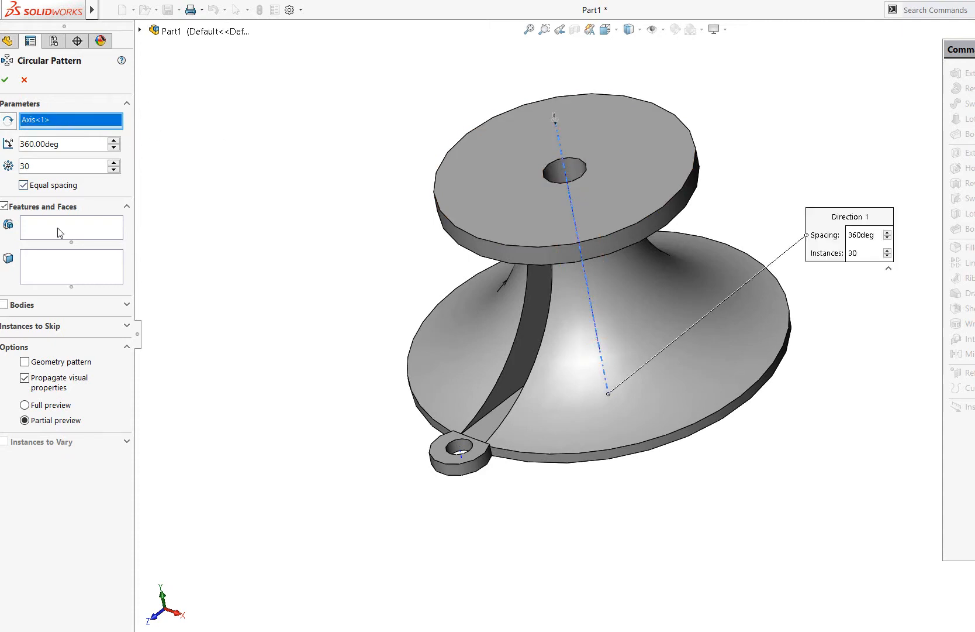
Step: Pattern the slot cut and the holed lug around the axis as 6 equally spaced instances over 360 degrees
click(60, 232)
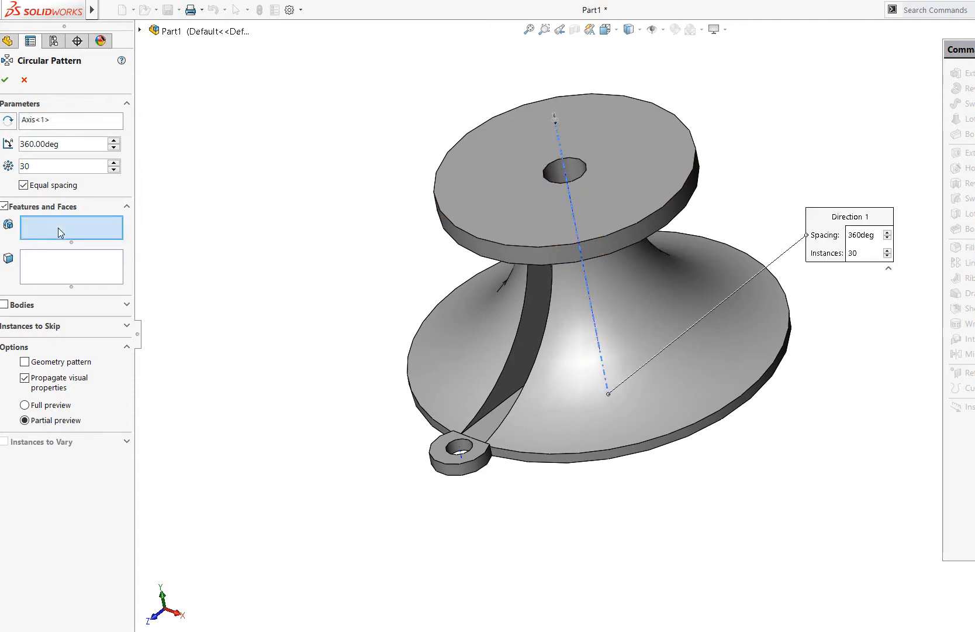
click(141, 29)
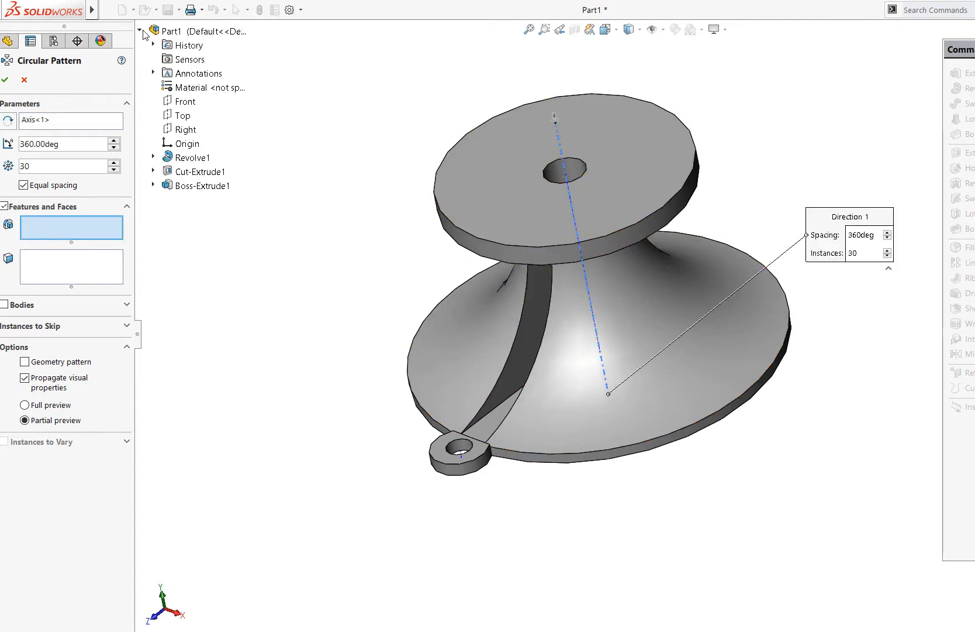
click(189, 172)
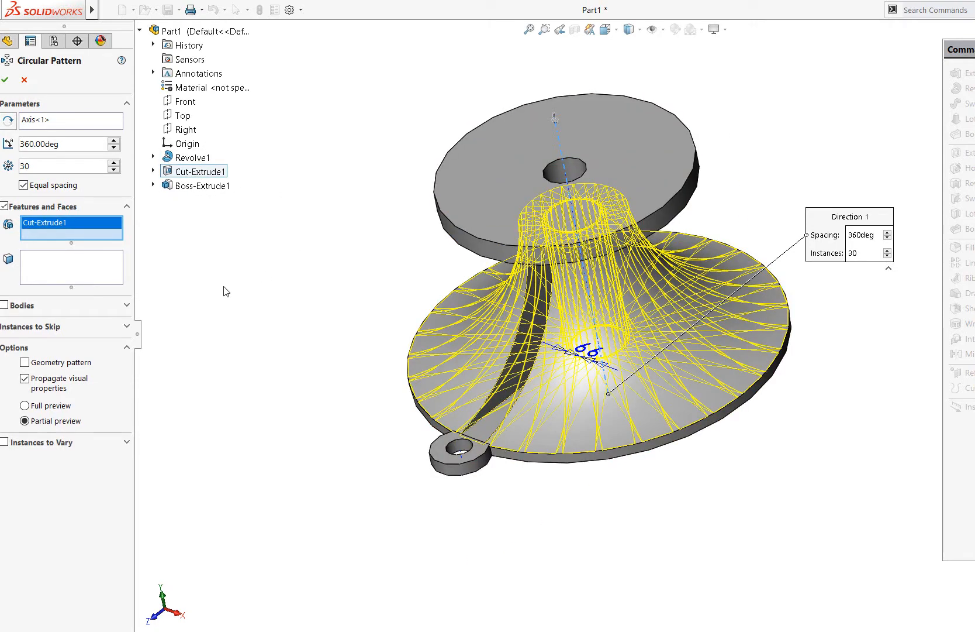
click(189, 186)
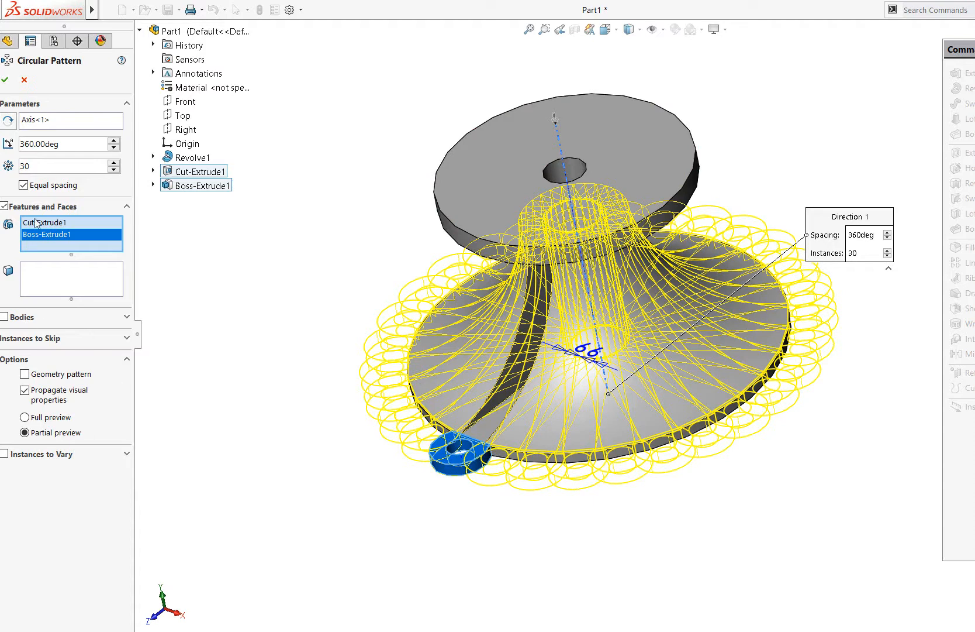
drag(36, 167, 11, 171)
text(6)
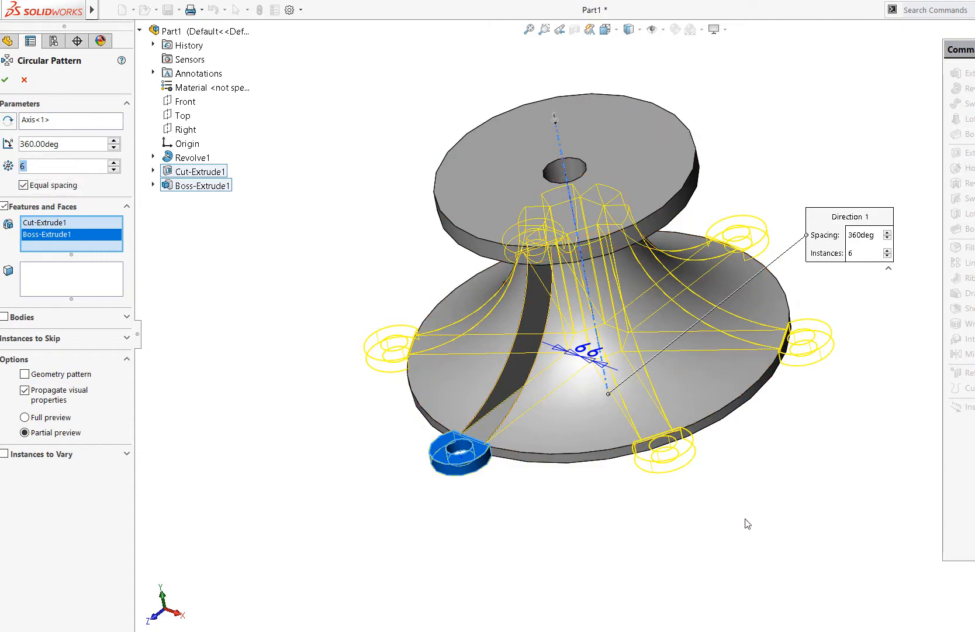
middle_drag(753, 527, 784, 514)
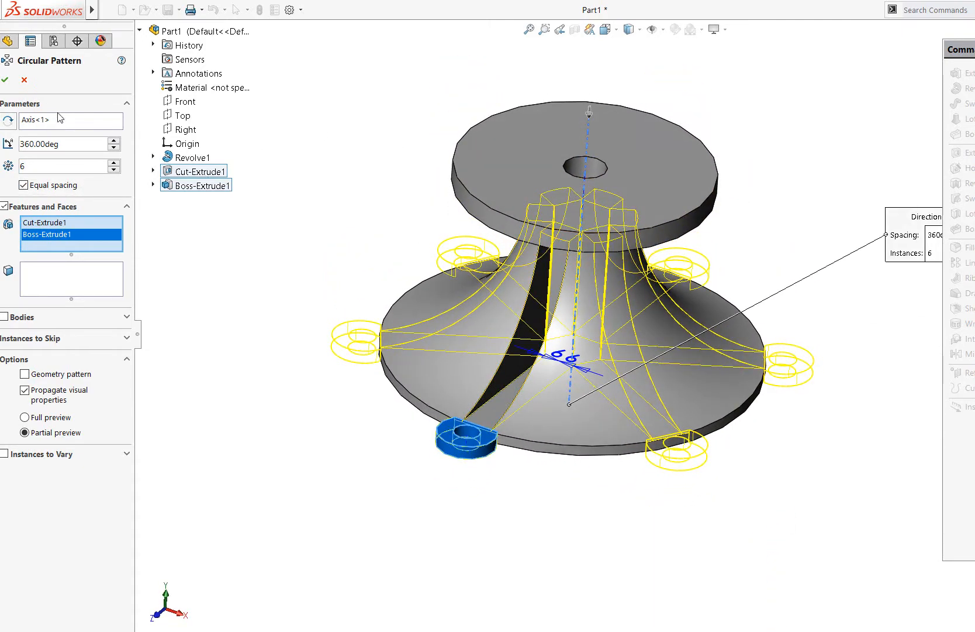
click(5, 81)
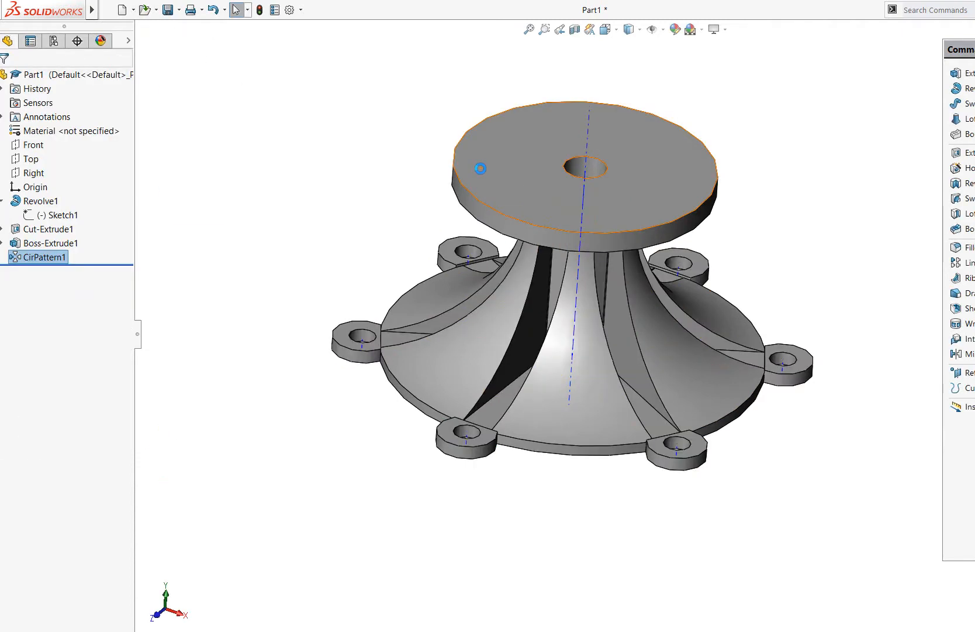
Step: Examine the patterned slots and lugs around the hub from several angles
middle_drag(869, 469, 828, 510)
key(Escape)
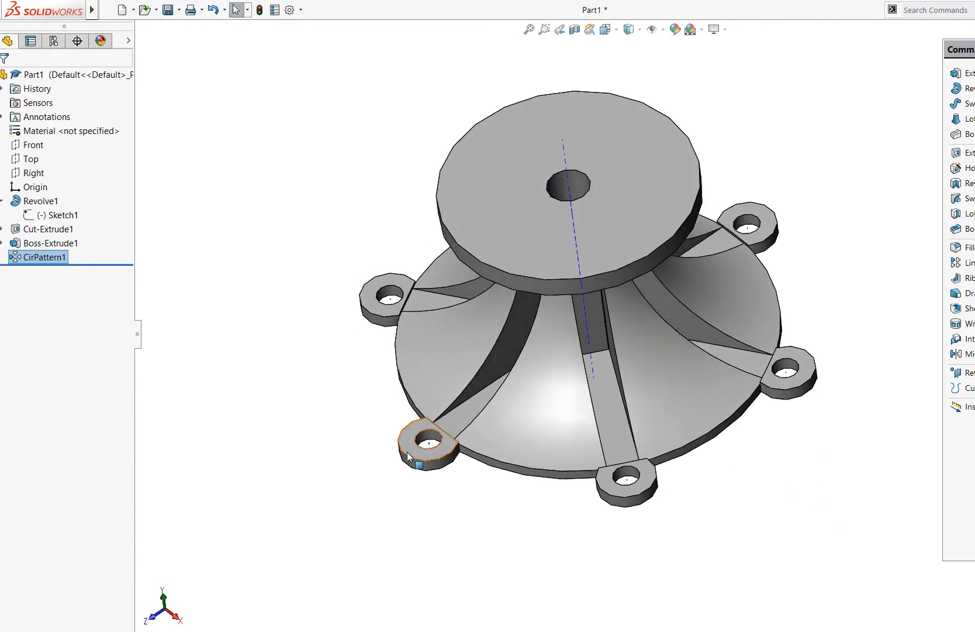
right_click(45, 260)
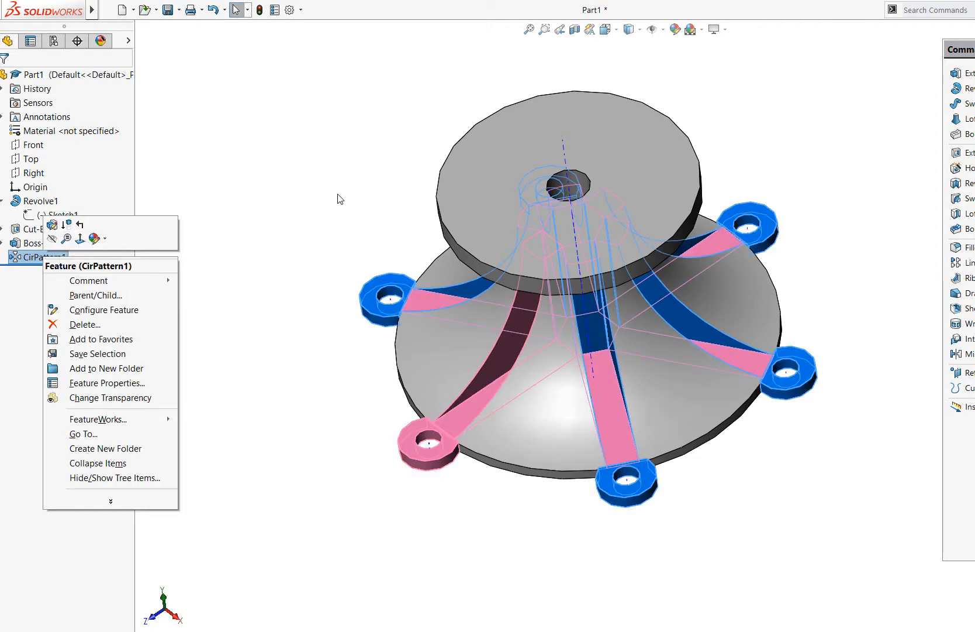
click(245, 307)
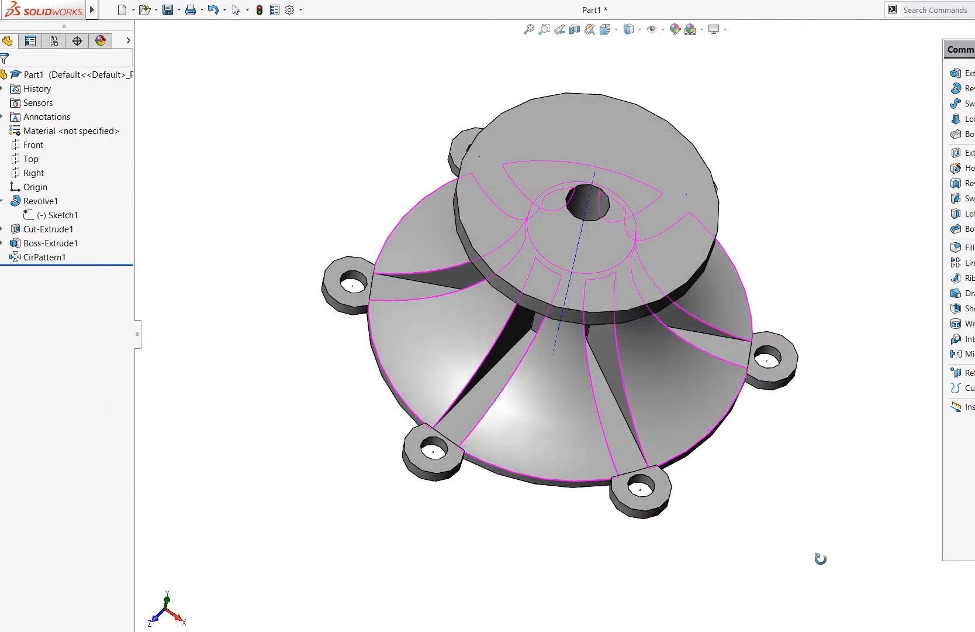
mouse_move(806, 524)
middle_down()
mouse_move(818, 557)
mouse_move(809, 540)
middle_up()
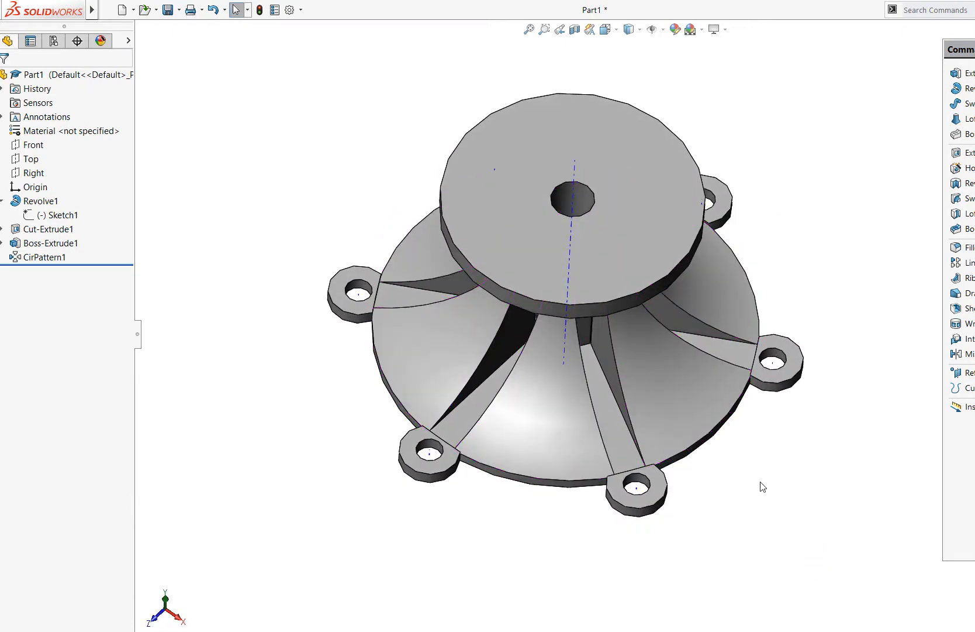
middle_drag(763, 486, 505, 491)
middle_drag(821, 537, 720, 508)
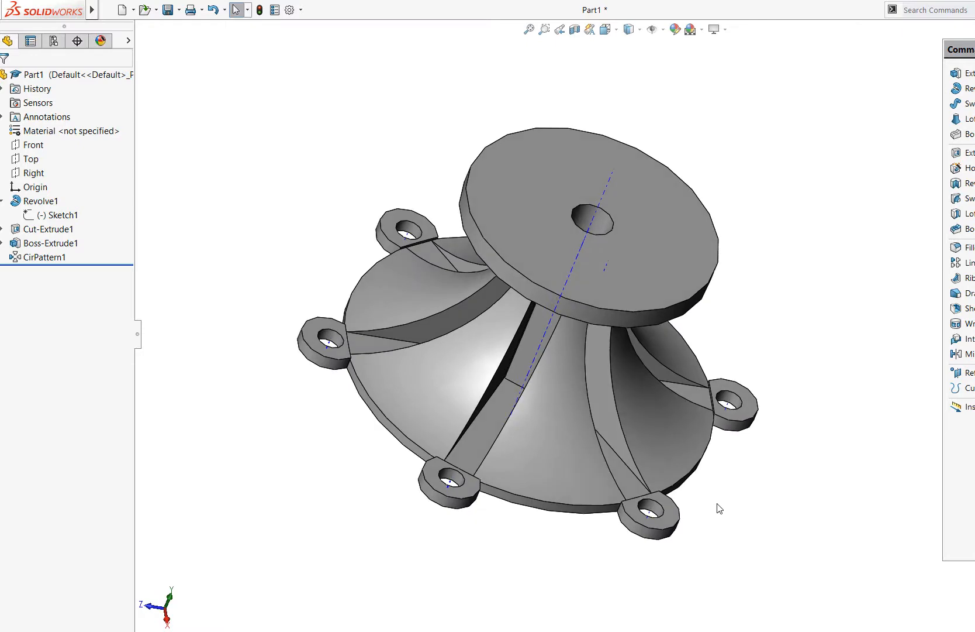
Step: Create a reference plane offset 10 mm from the flat floor face of a slot near the base rim
click(478, 441)
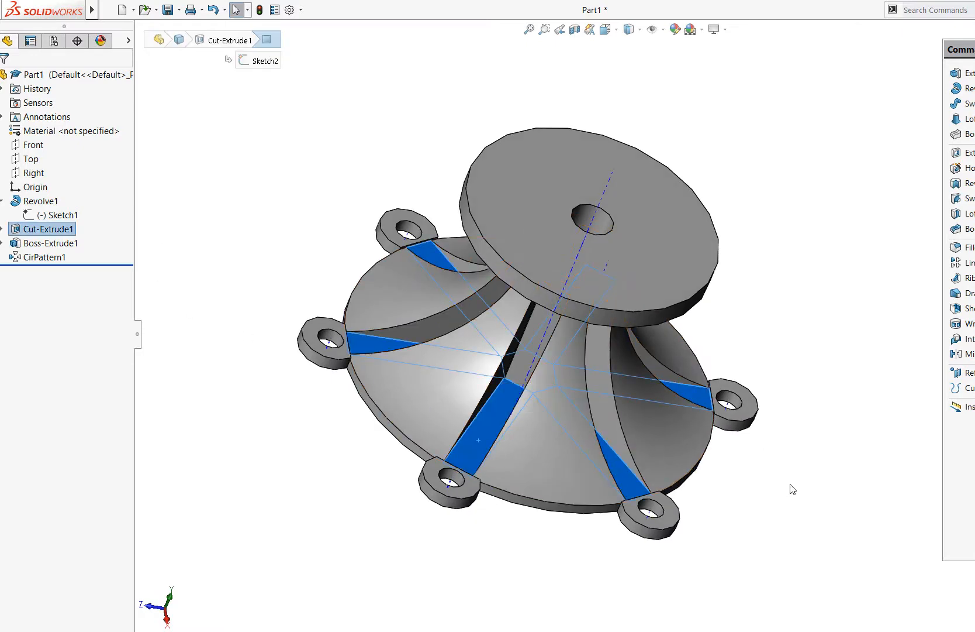
middle_drag(790, 484, 773, 521)
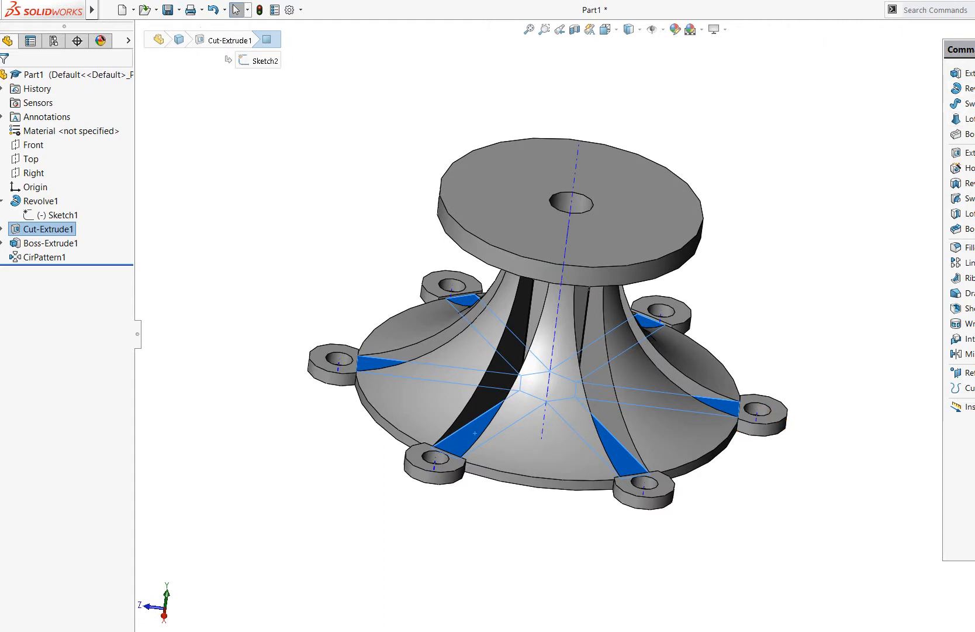
click(973, 117)
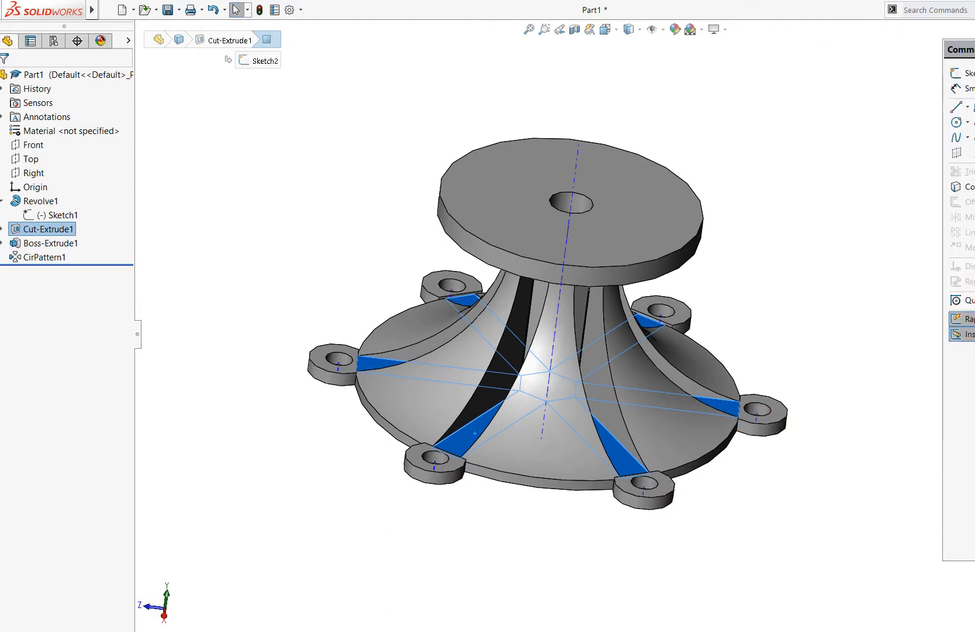
click(973, 79)
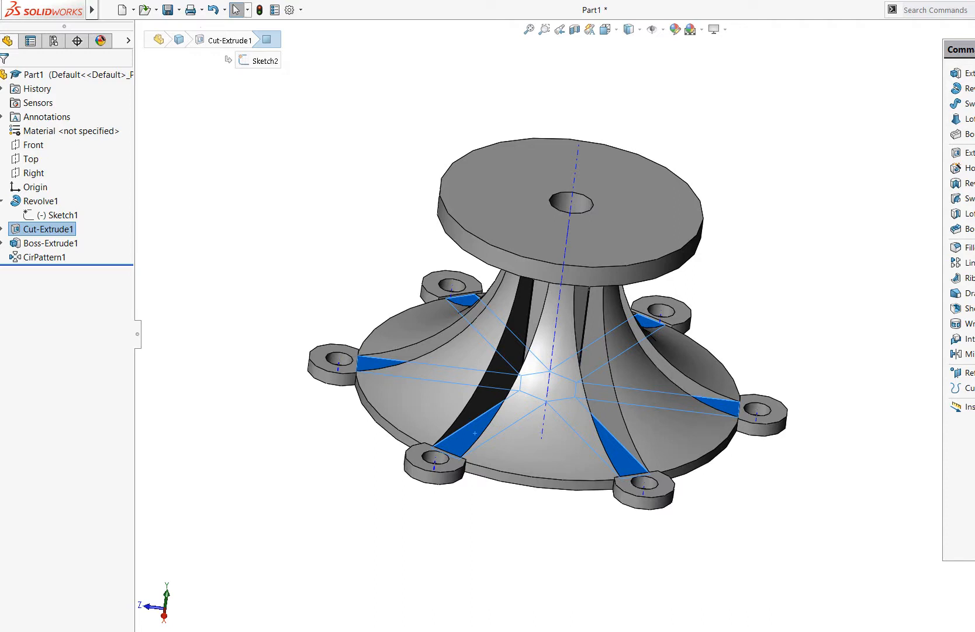
click(973, 117)
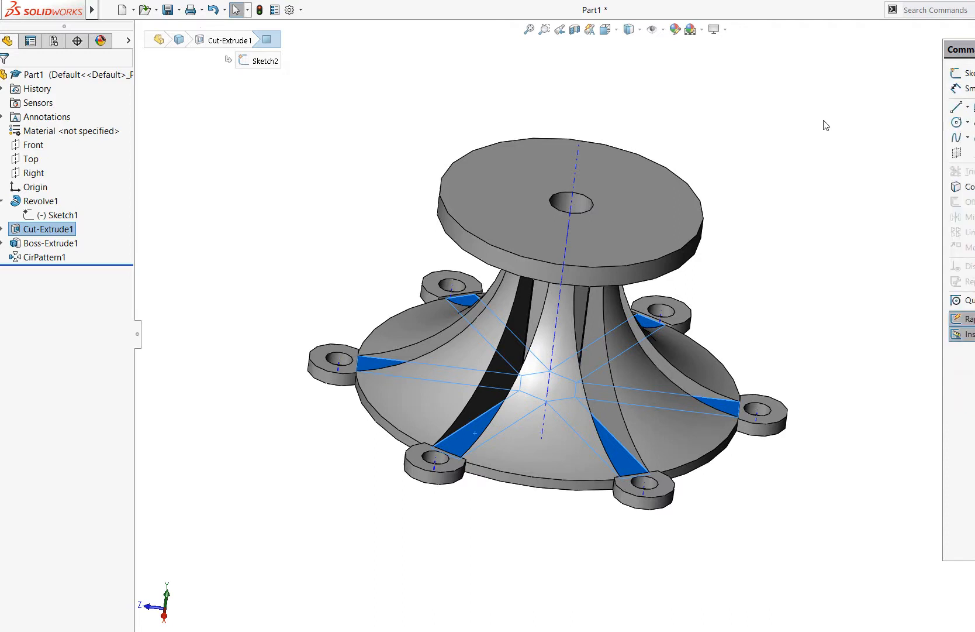
middle_drag(736, 174, 737, 202)
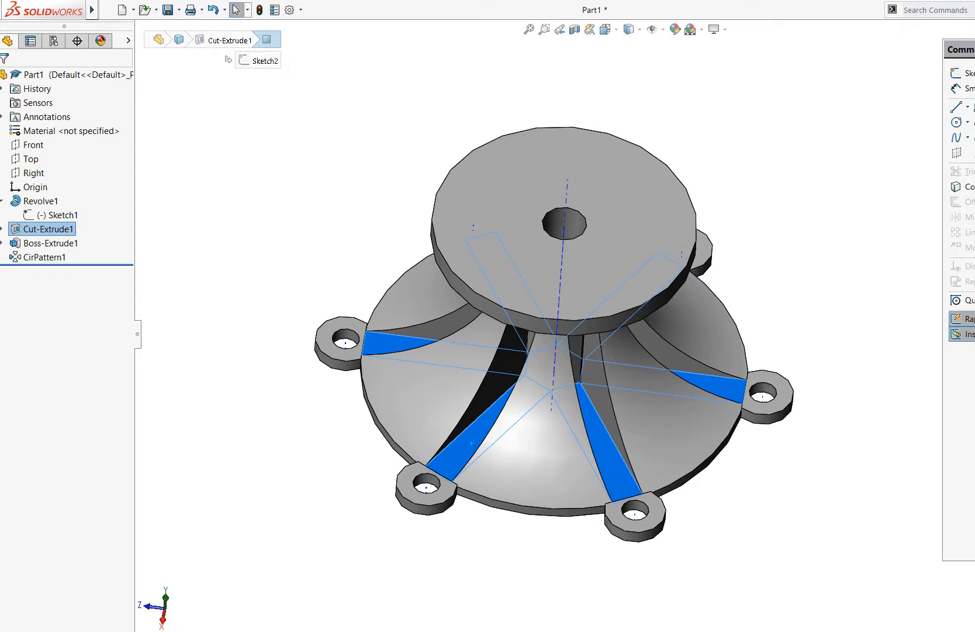
click(973, 79)
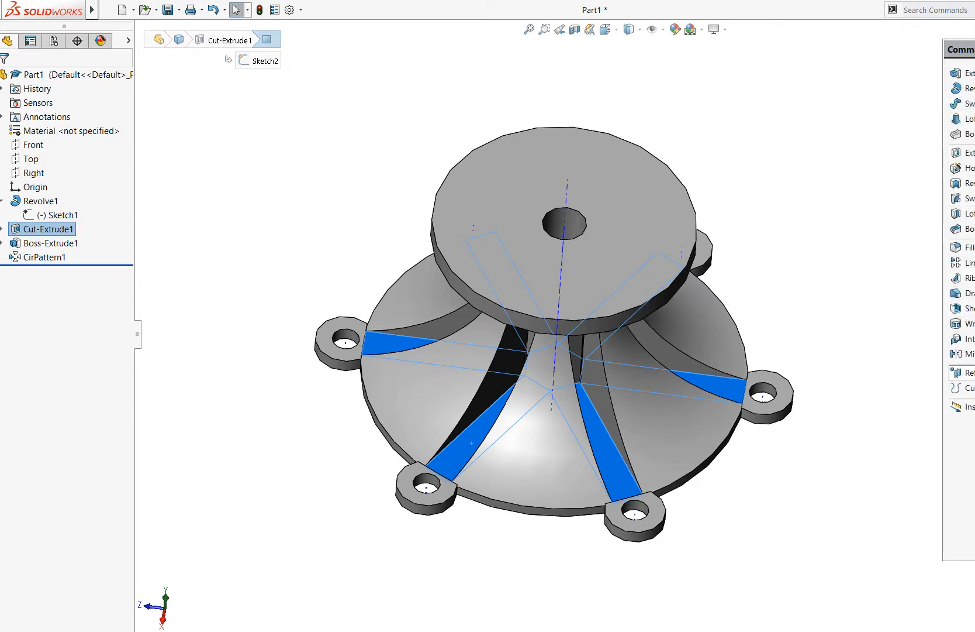
click(962, 373)
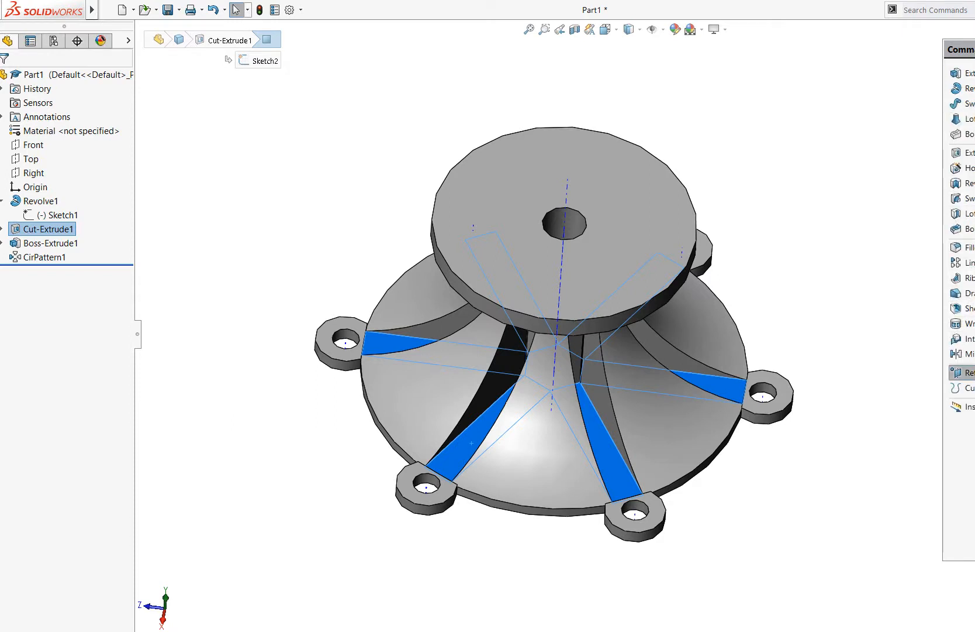
click(748, 345)
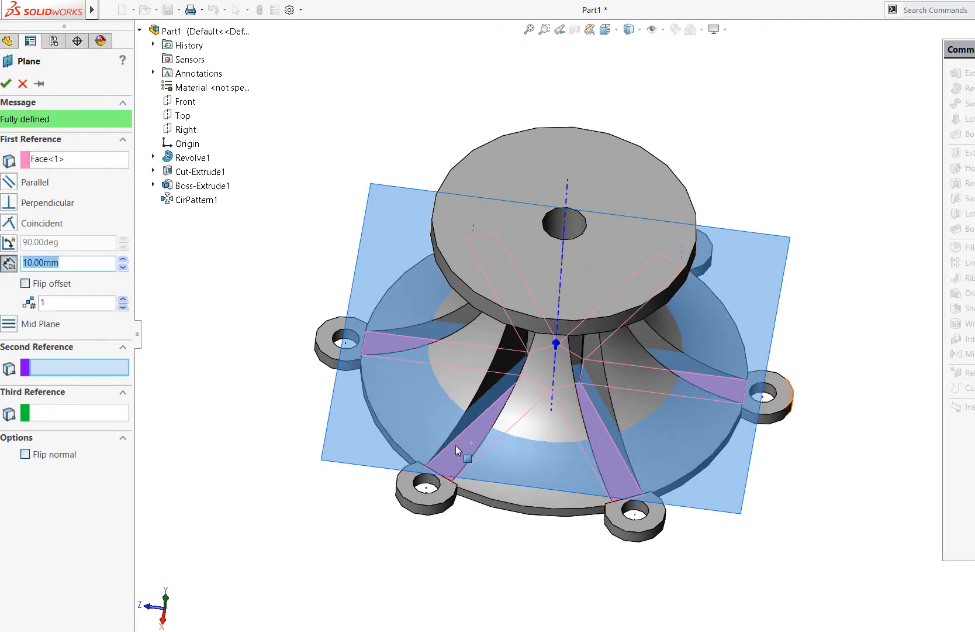
click(5, 84)
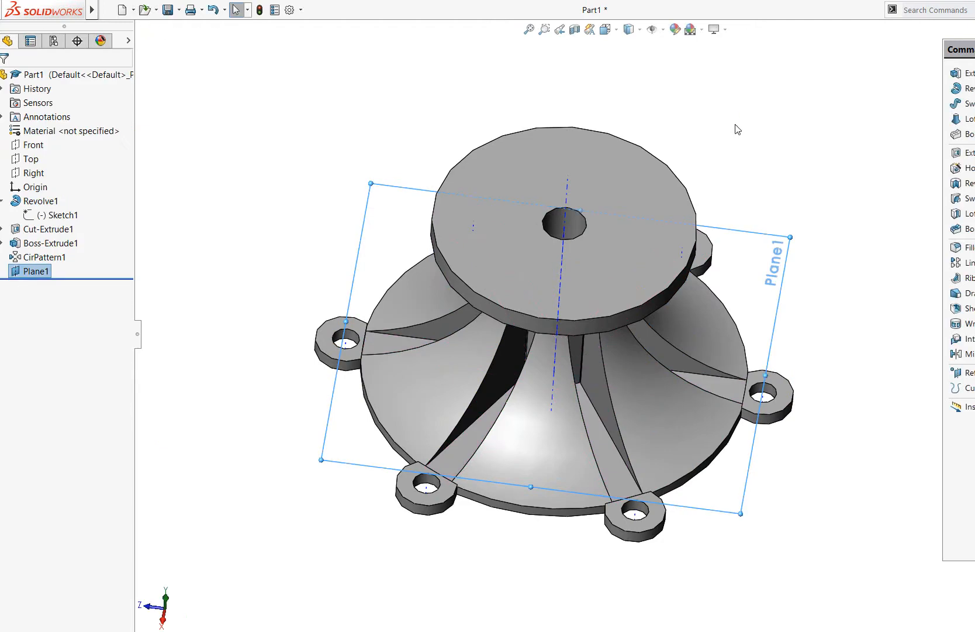
Step: Orient the view normal to the new reference plane and suppress the circular pattern of slots and lugs
click(618, 34)
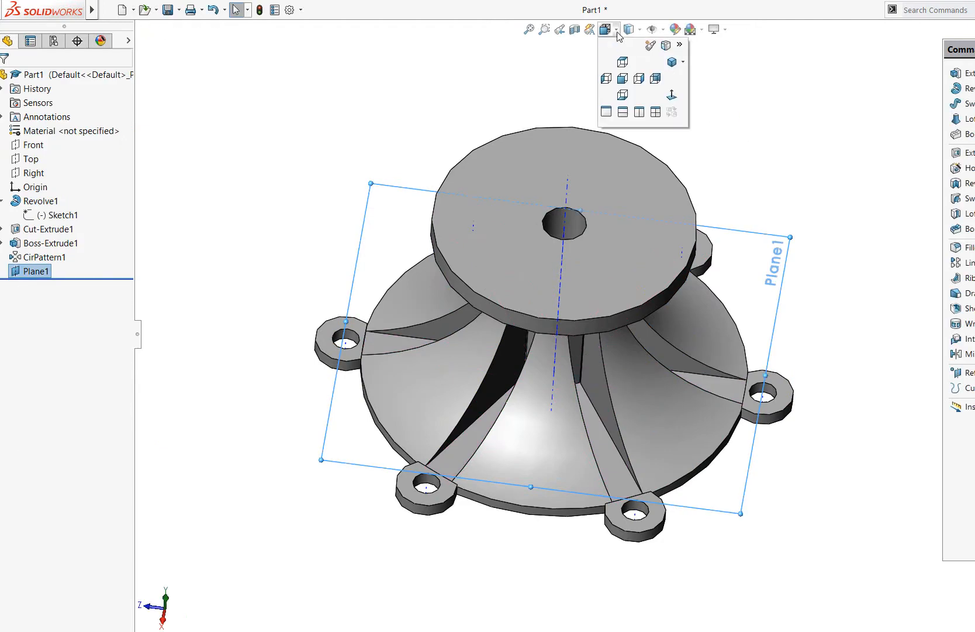
click(671, 95)
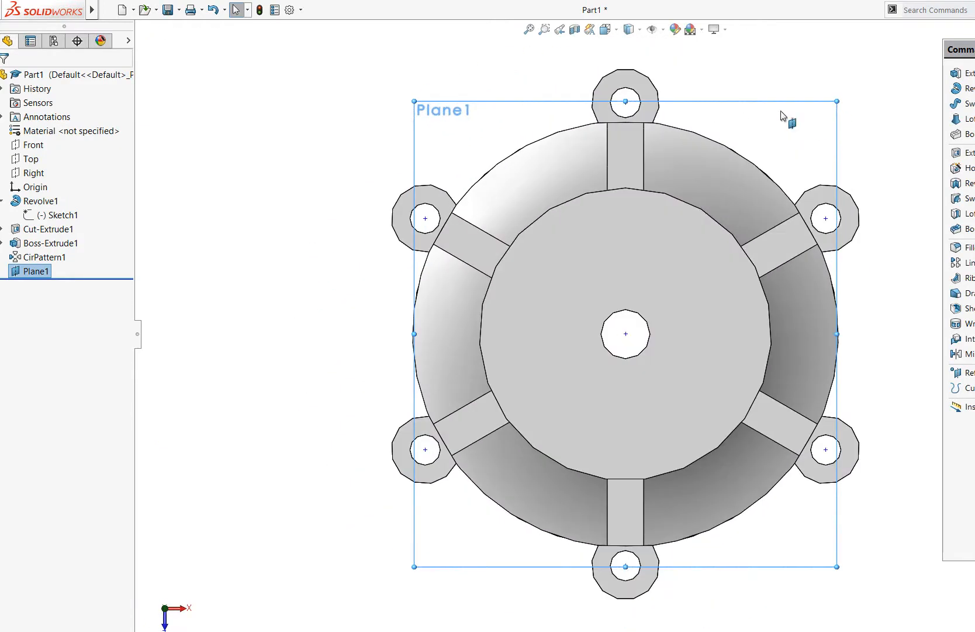
click(45, 259)
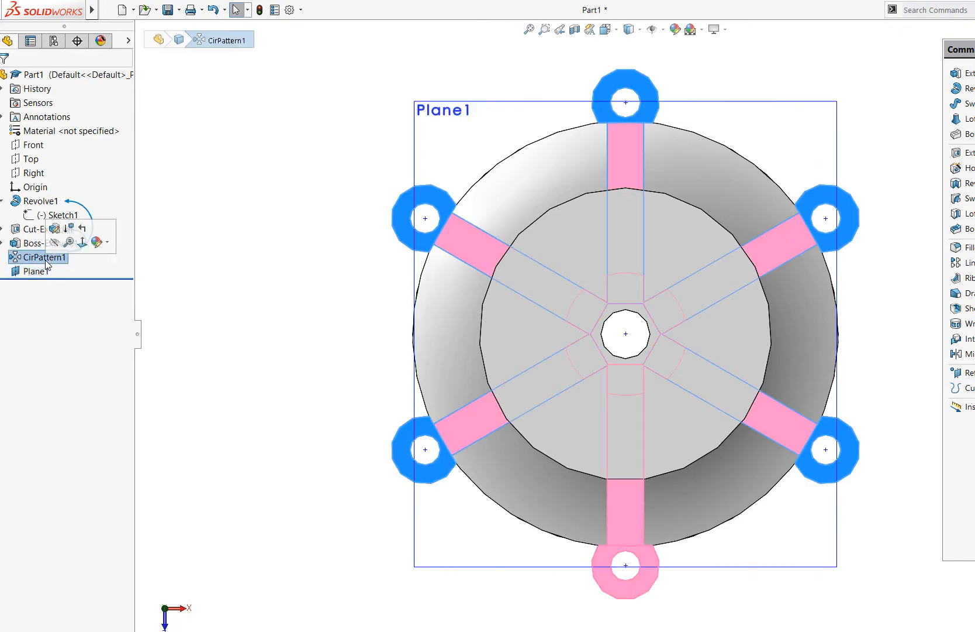
click(201, 278)
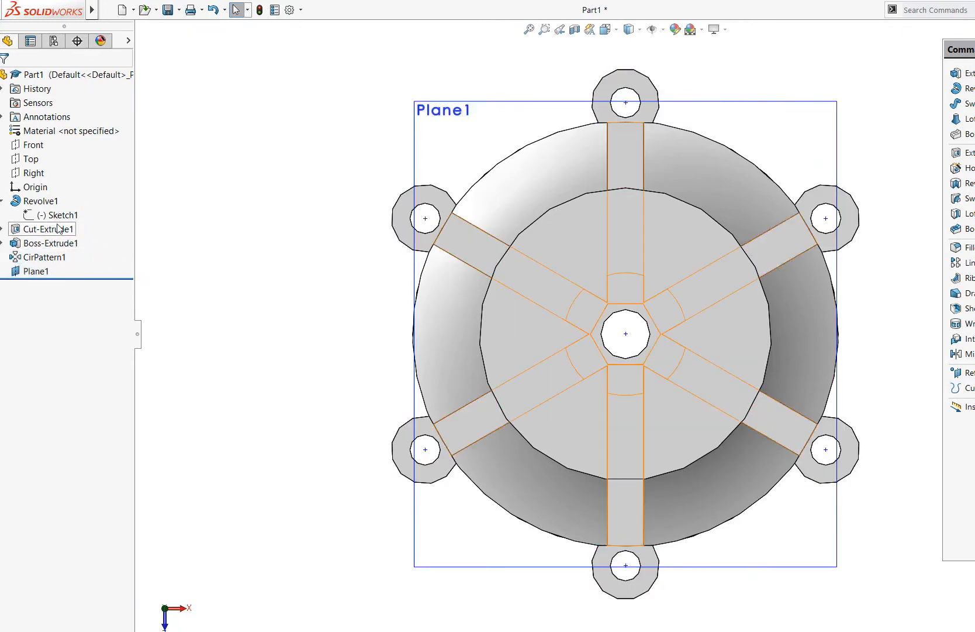
click(59, 228)
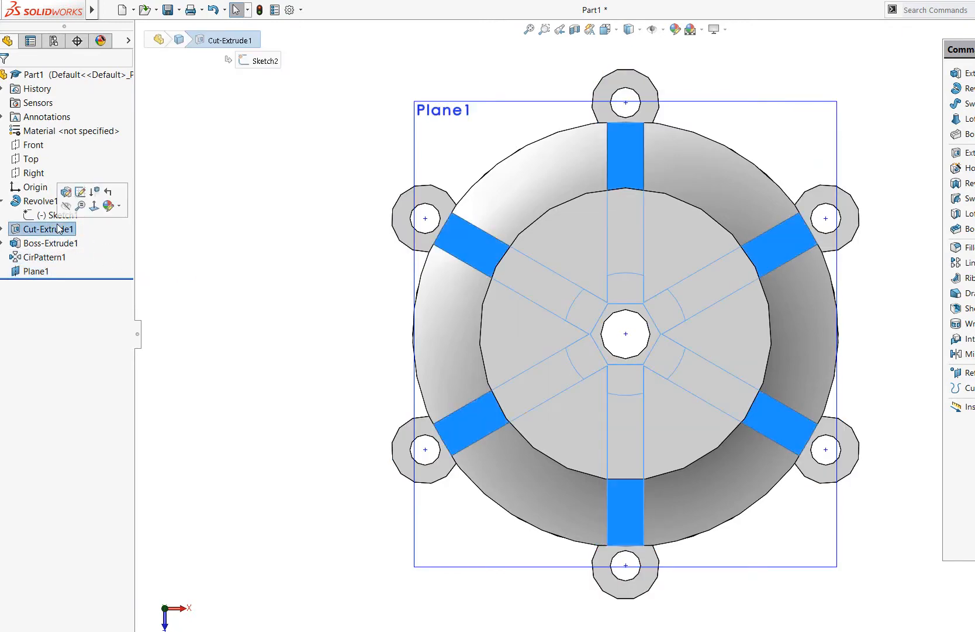
click(225, 269)
click(32, 258)
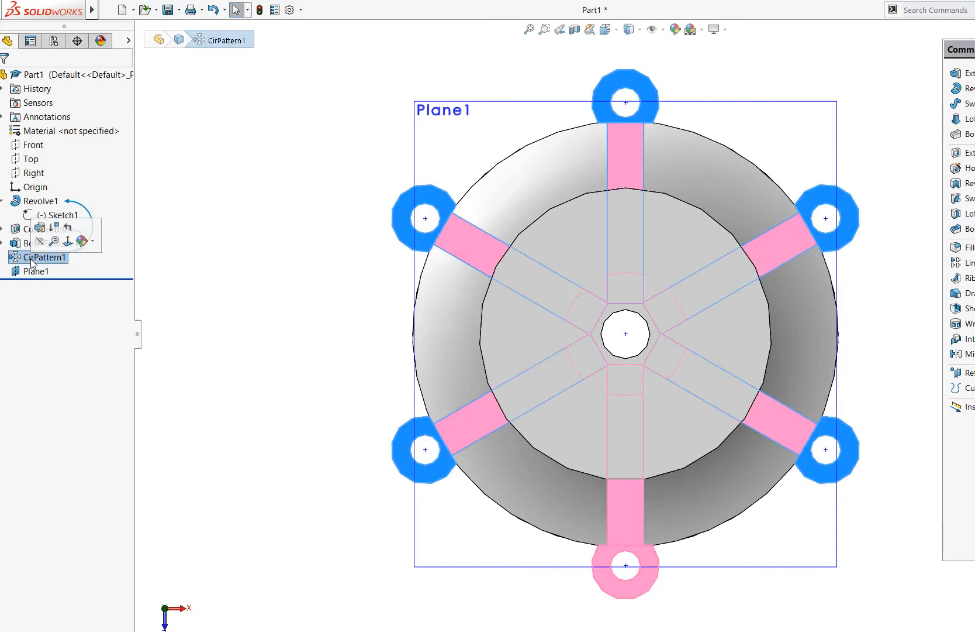
click(55, 228)
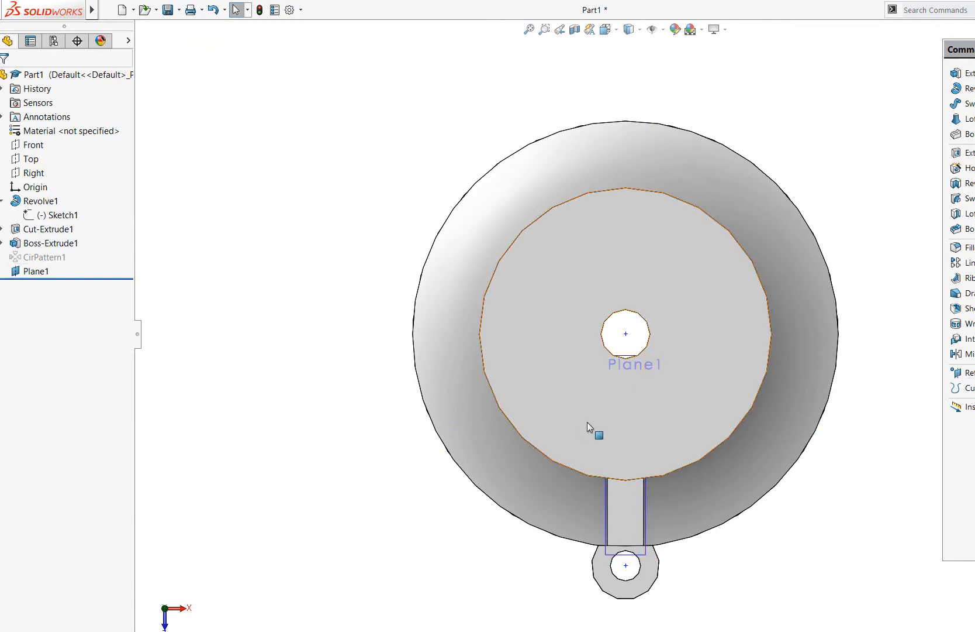
Step: Unsuppress the circular pattern of slots and lugs
scroll(752, 530, up, 1)
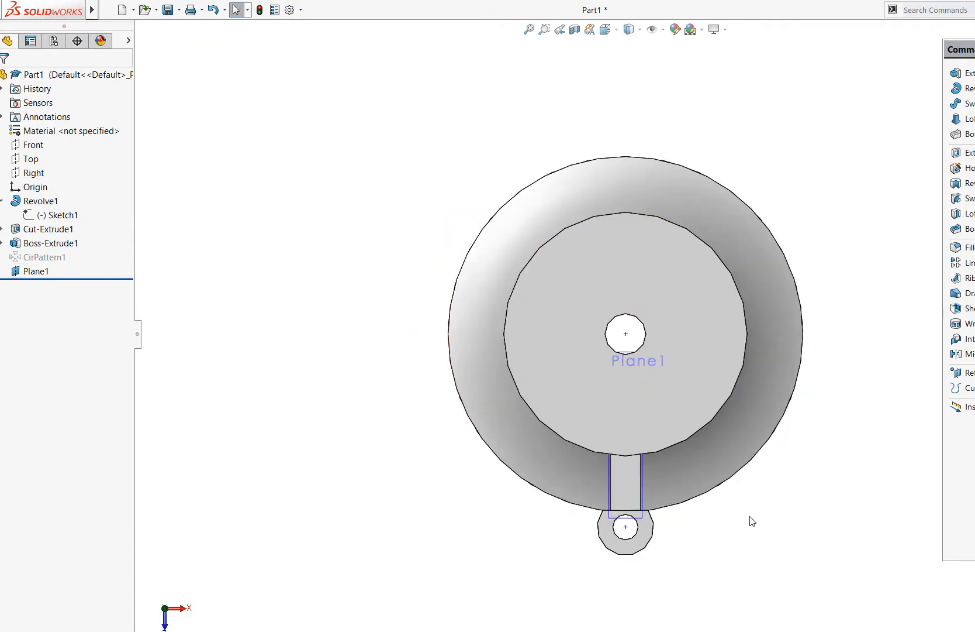
scroll(735, 487, up, 1)
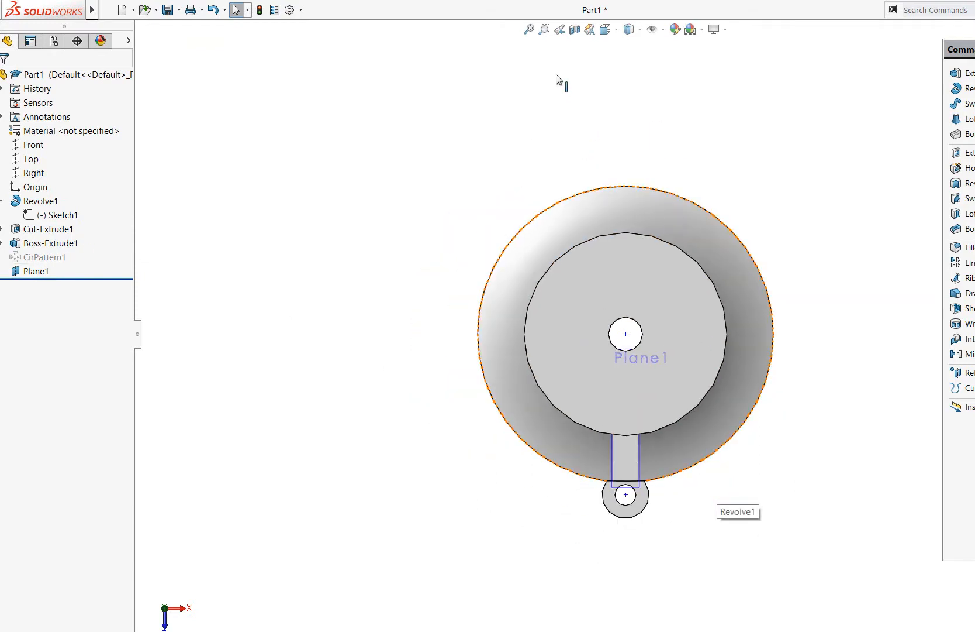
click(543, 29)
drag(488, 278, 825, 509)
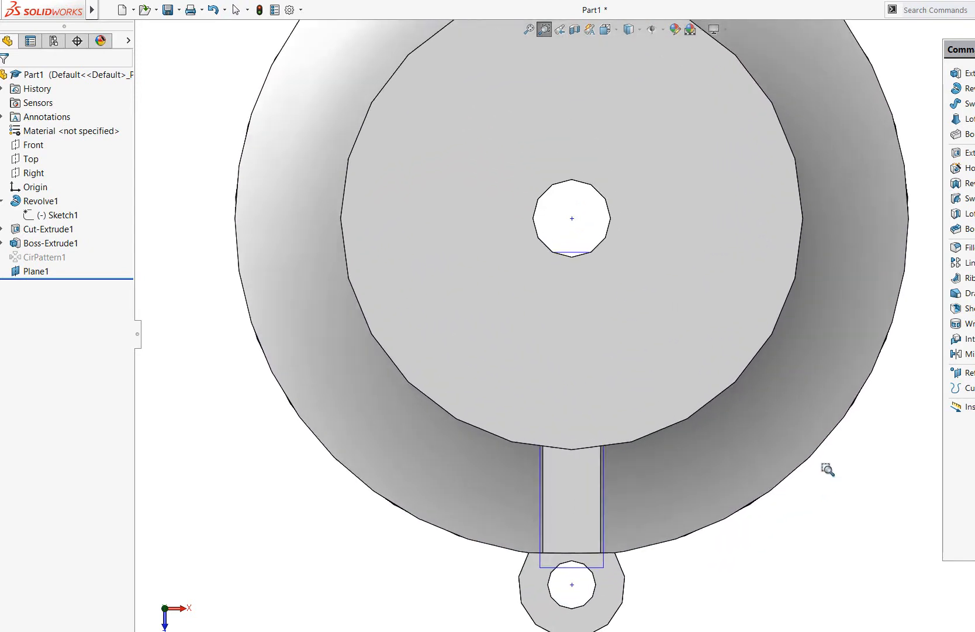
key(Escape)
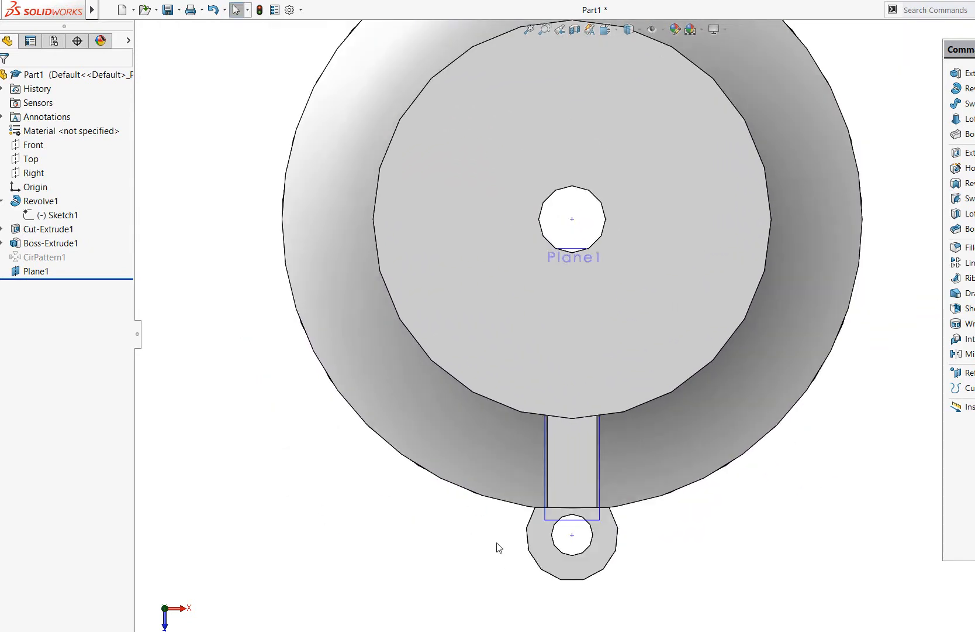
right_click(61, 254)
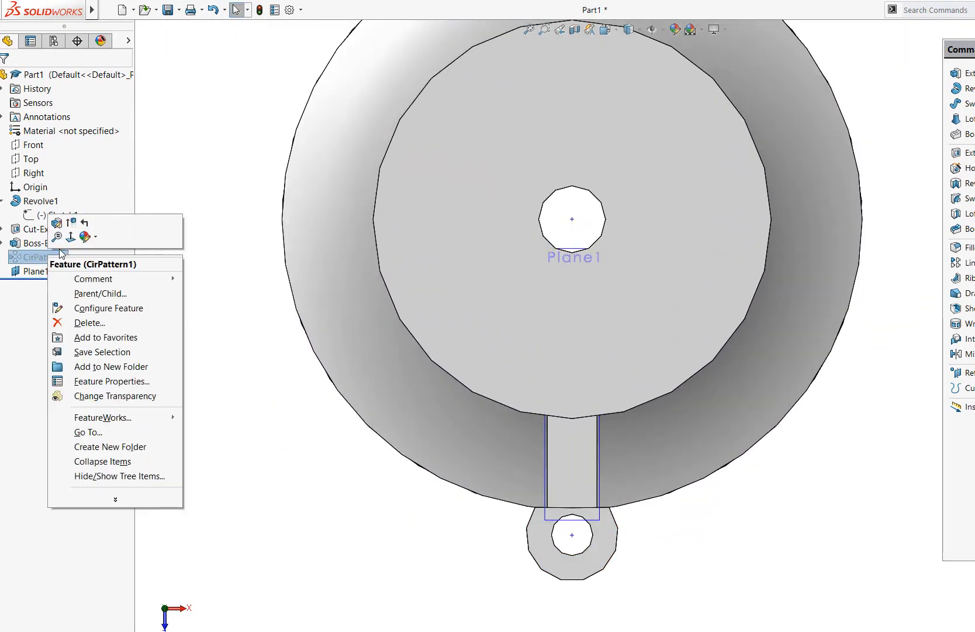
click(70, 223)
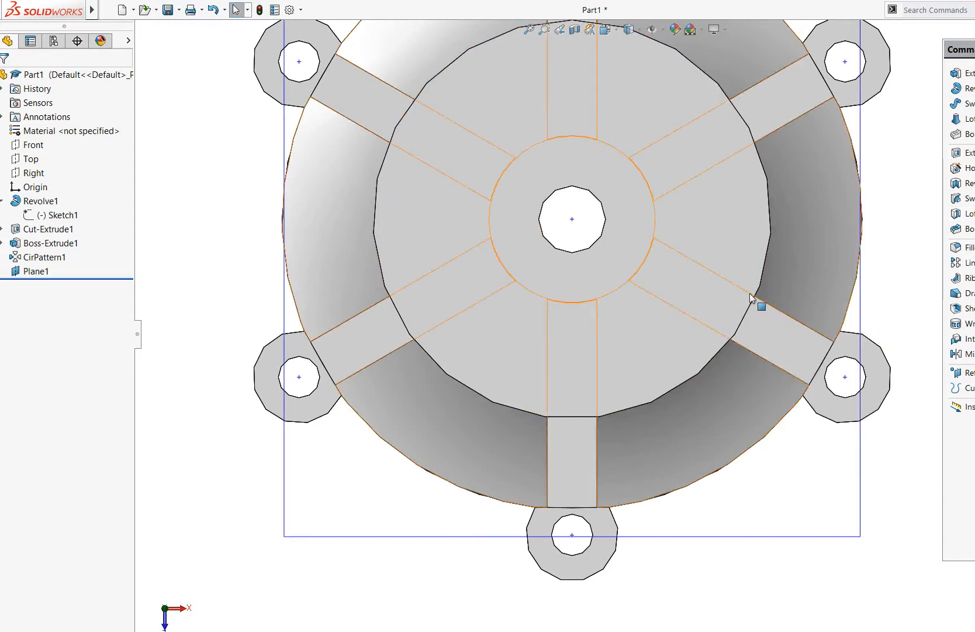
Step: Start a sketch on the offset plane and draw a vertical line about 22 mm long beside the lowest slot, from outer rim to inner circular edge
click(860, 225)
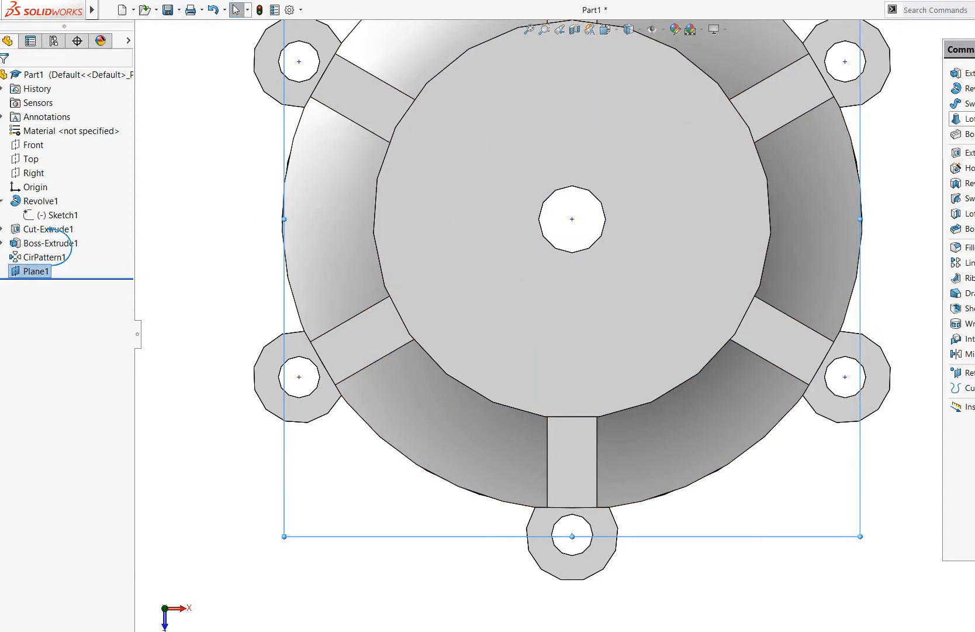
click(974, 109)
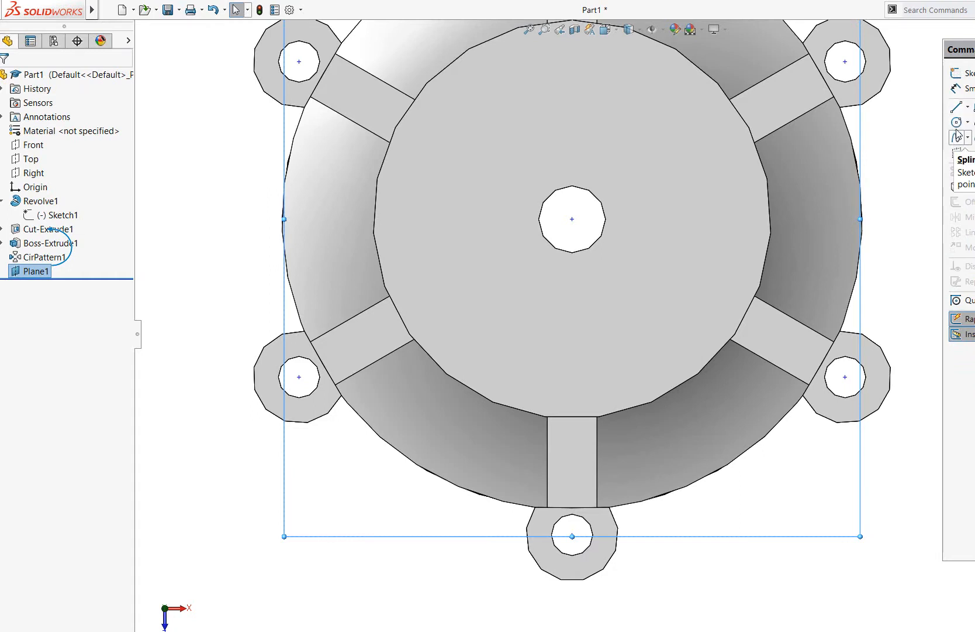
click(957, 106)
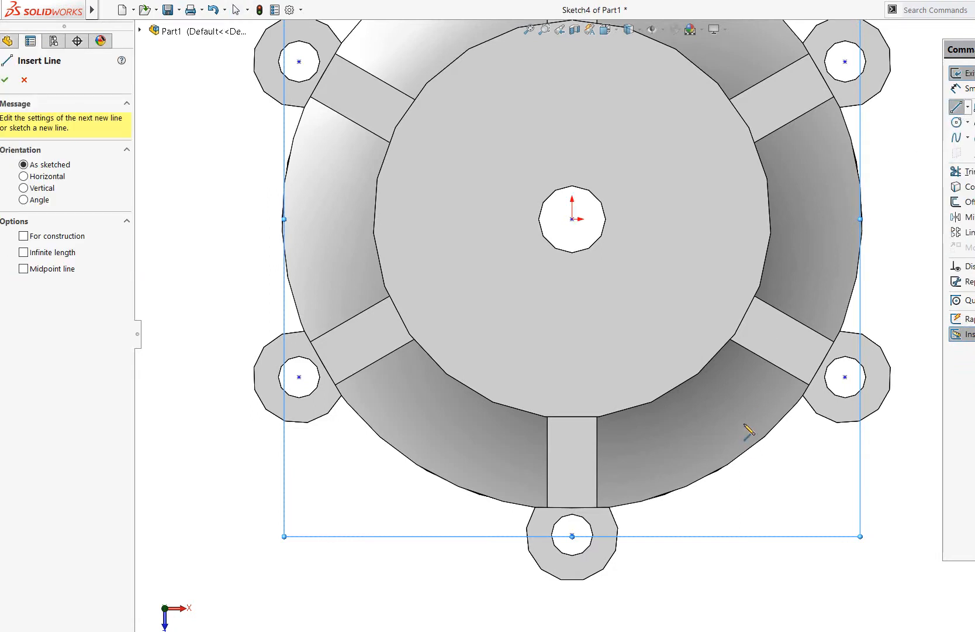
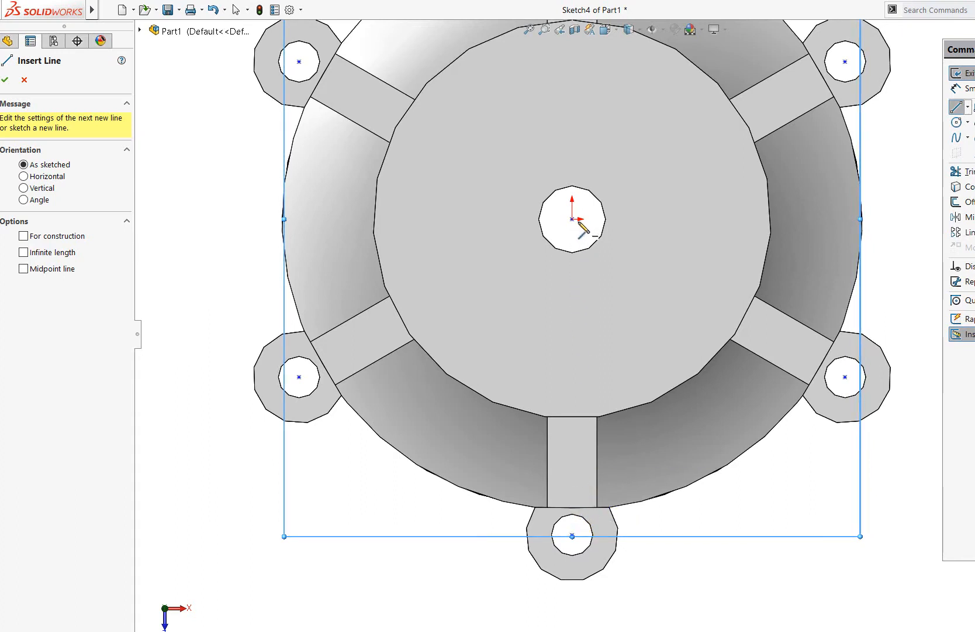
click(574, 221)
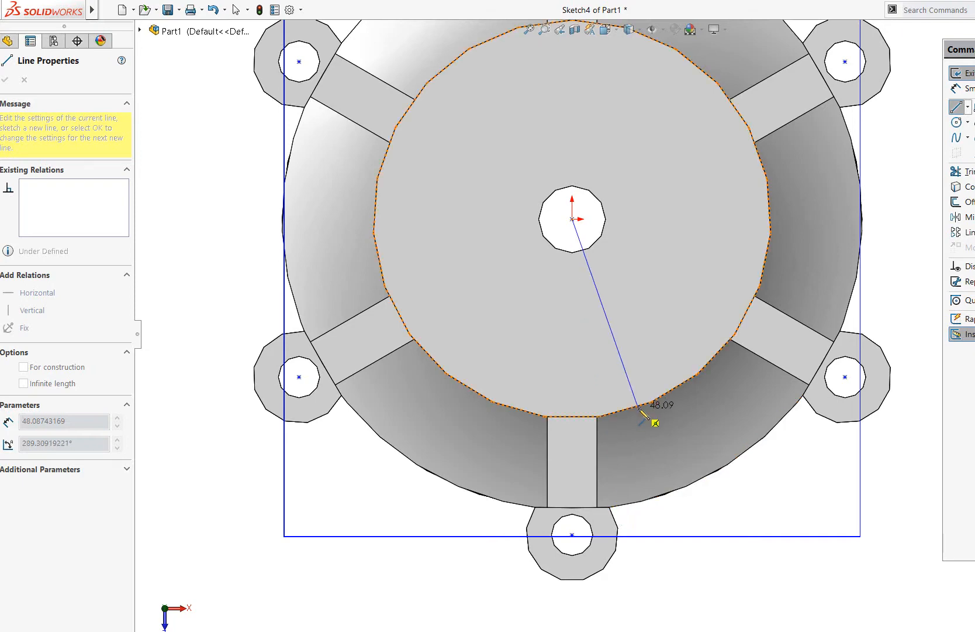
key(Escape)
click(957, 106)
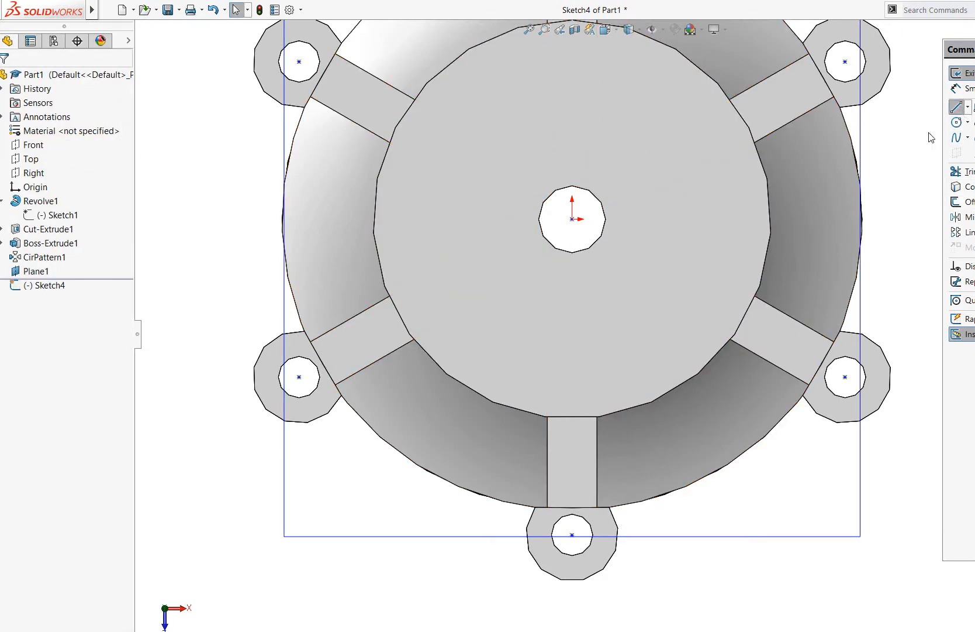
click(617, 504)
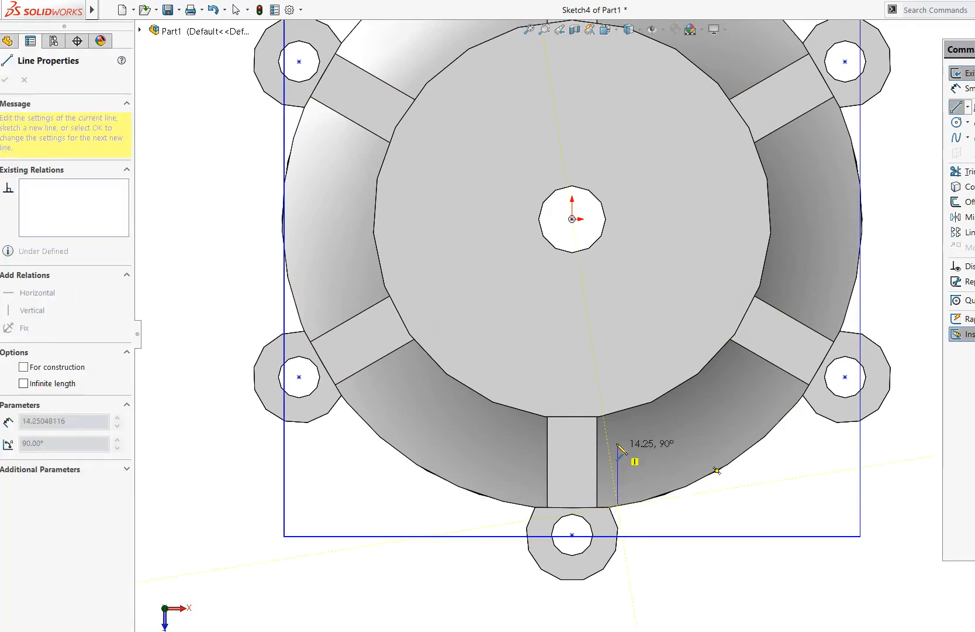
click(618, 406)
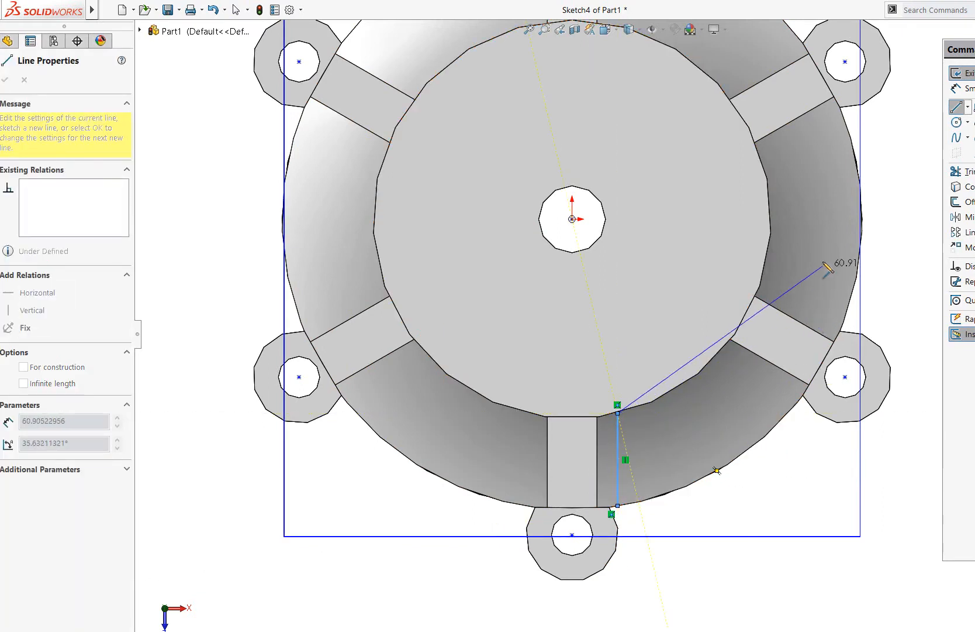
key(Escape)
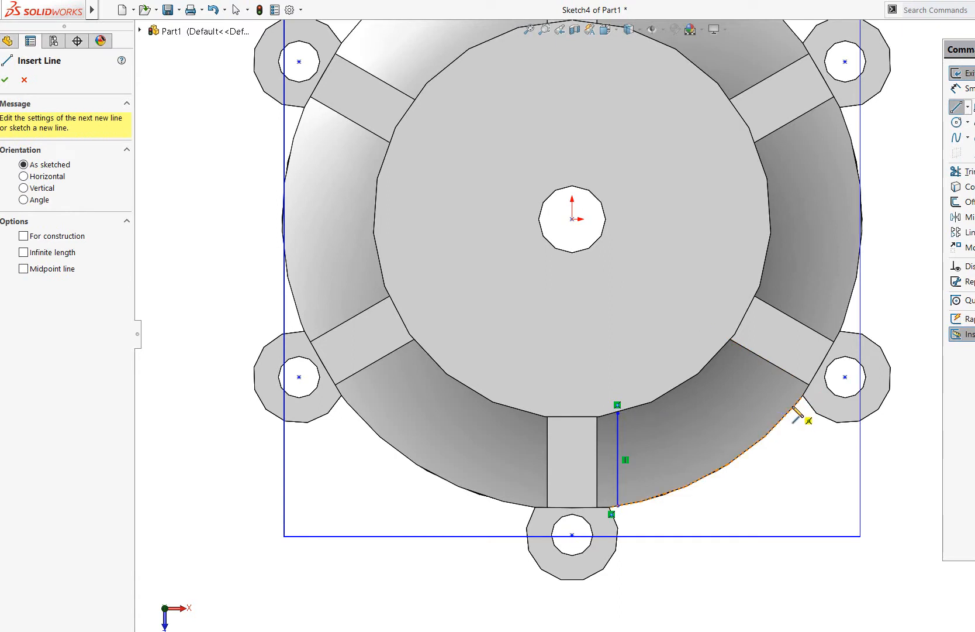
Step: Draw a slanted line beside the adjacent lower slot, from the outer rim inward to the inner circular edge
click(794, 407)
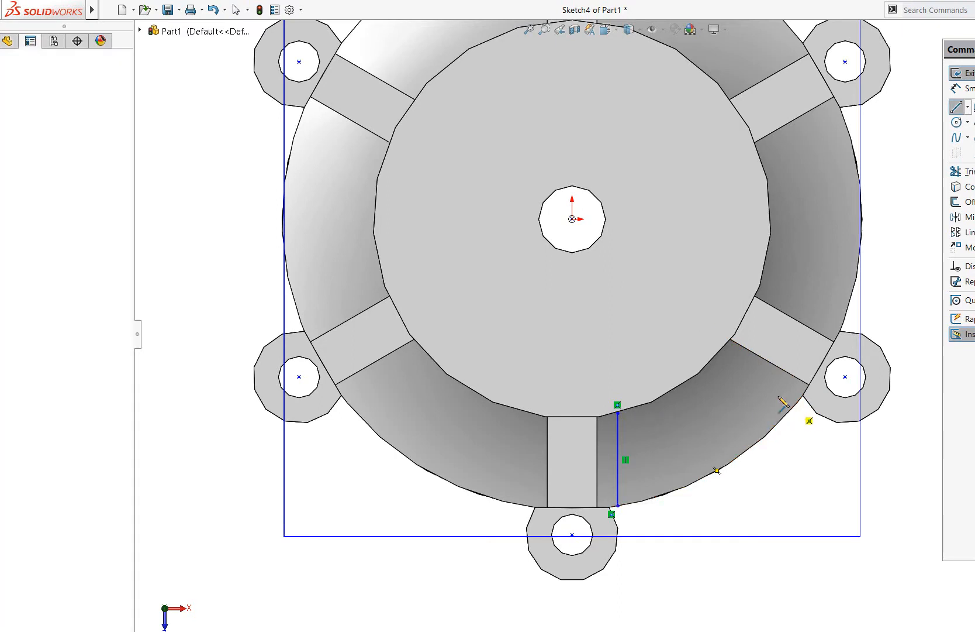
click(717, 354)
key(Escape)
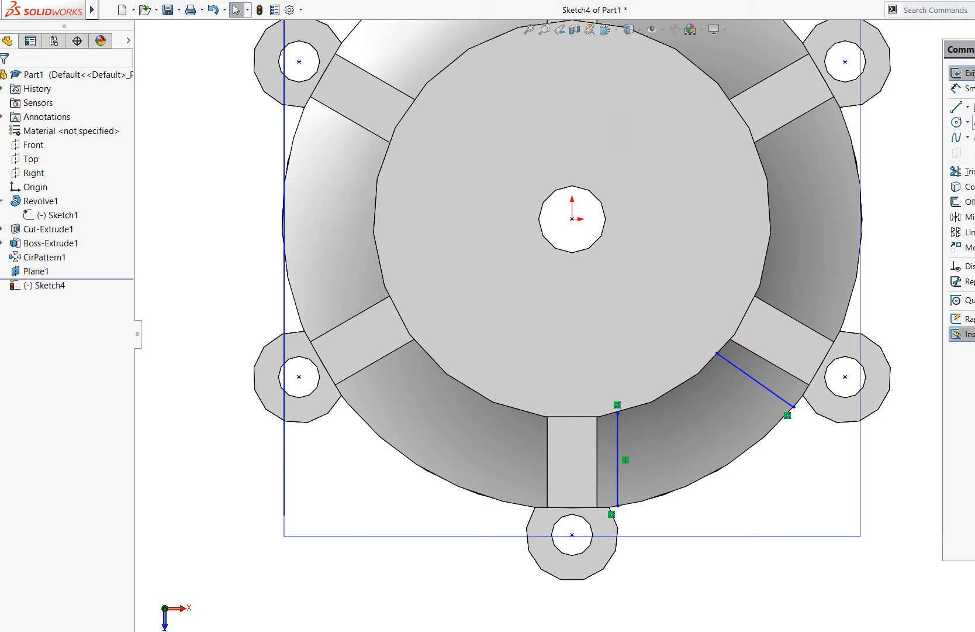
Step: Try to join the inner ends of the two lines with a tangent arc, and delete that arc
click(974, 122)
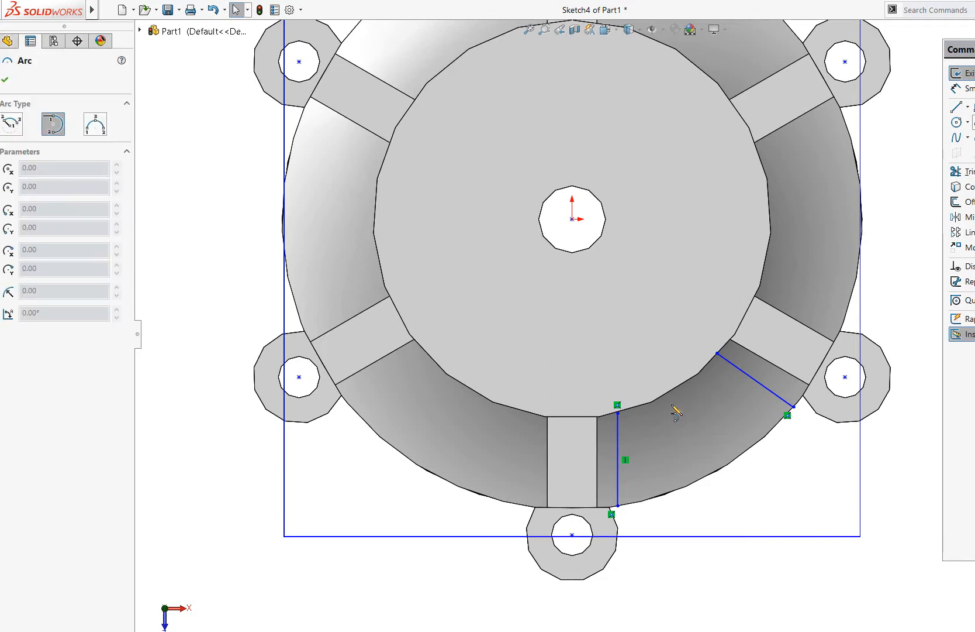
click(618, 413)
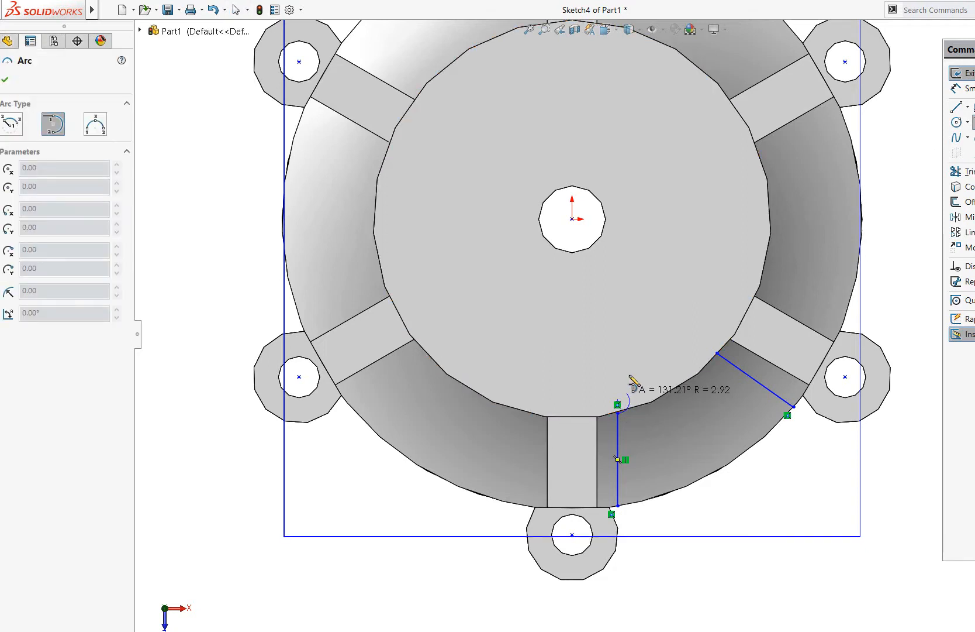
click(717, 353)
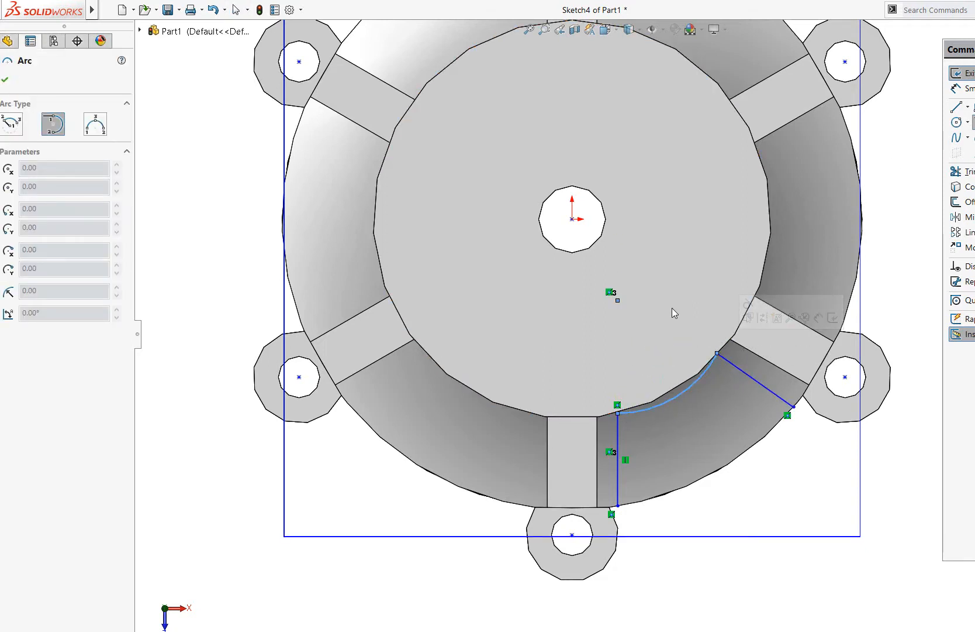
click(690, 391)
click(646, 342)
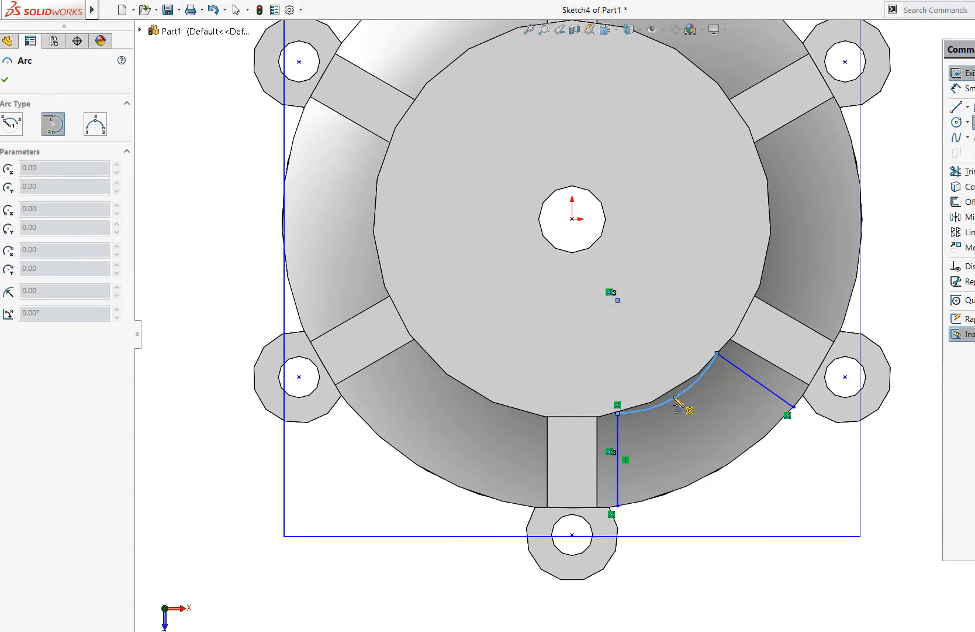
key(Escape)
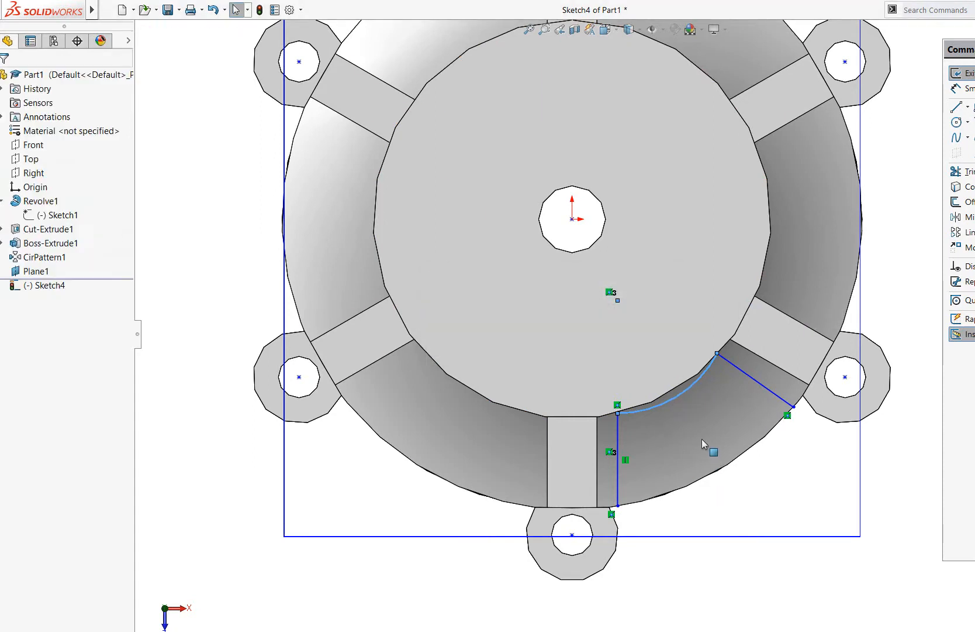
click(689, 387)
key(Delete)
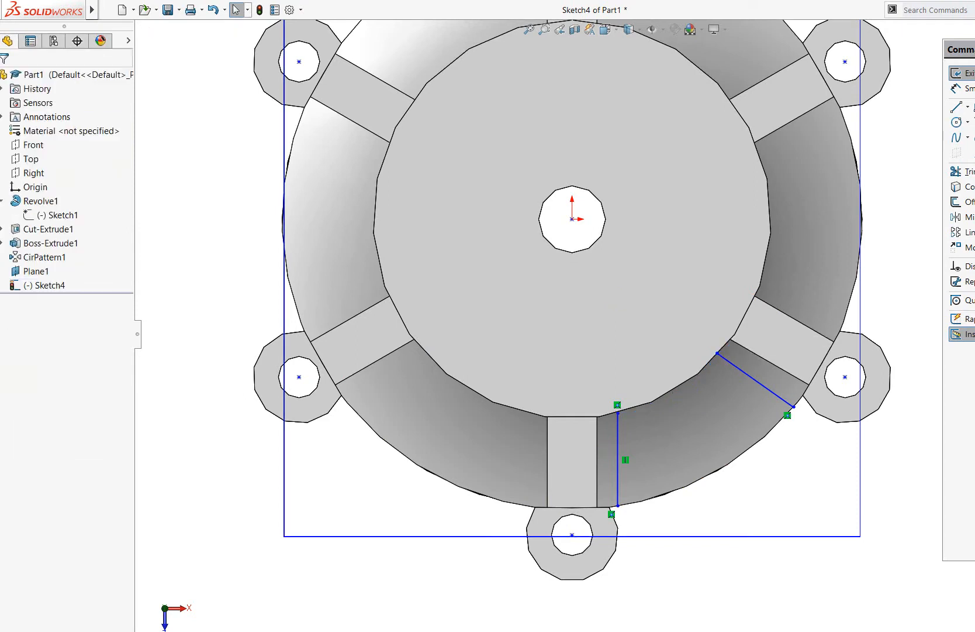
click(974, 122)
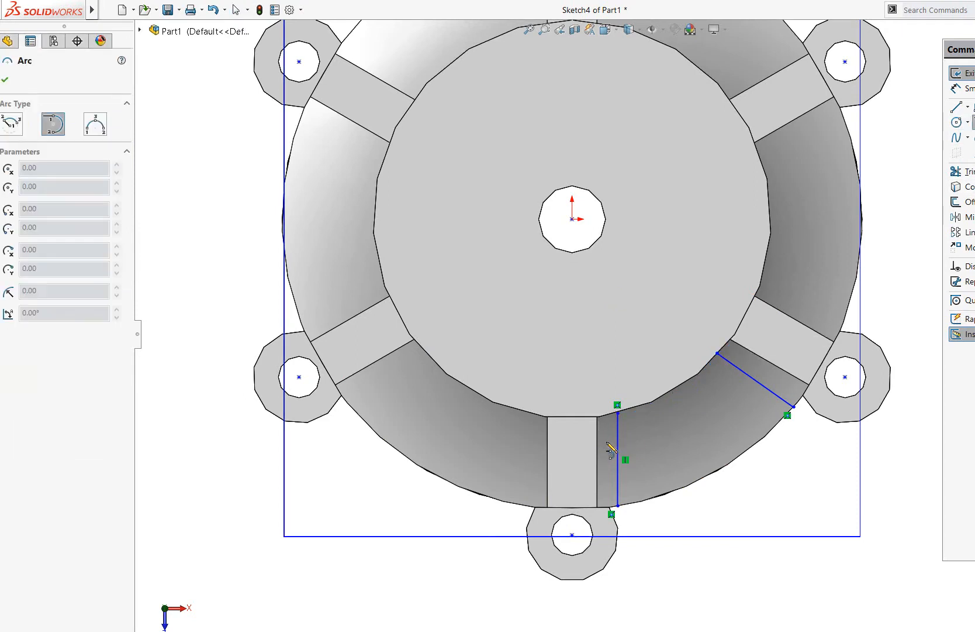
click(618, 409)
click(654, 342)
click(974, 137)
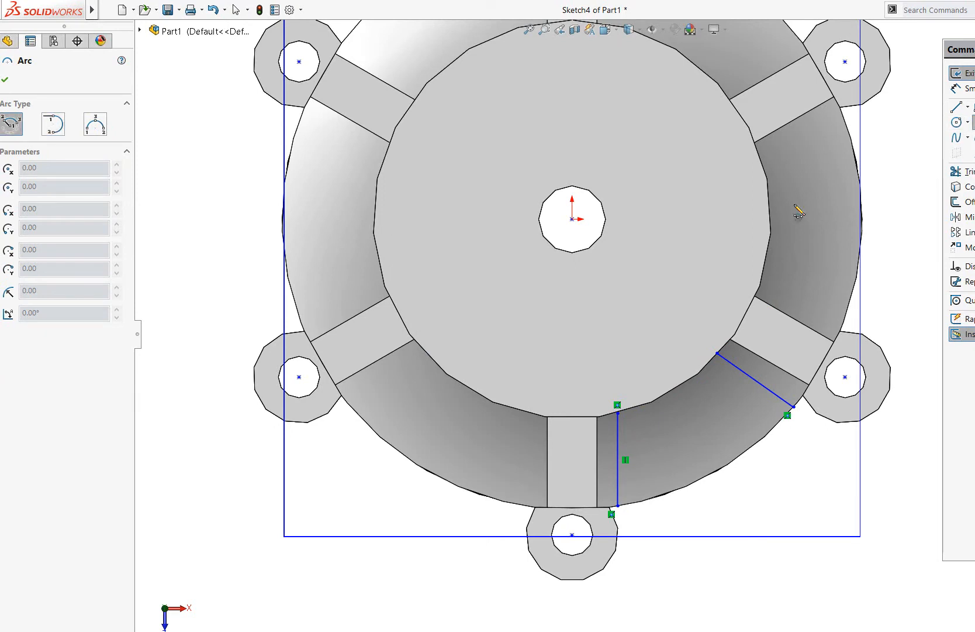
click(617, 413)
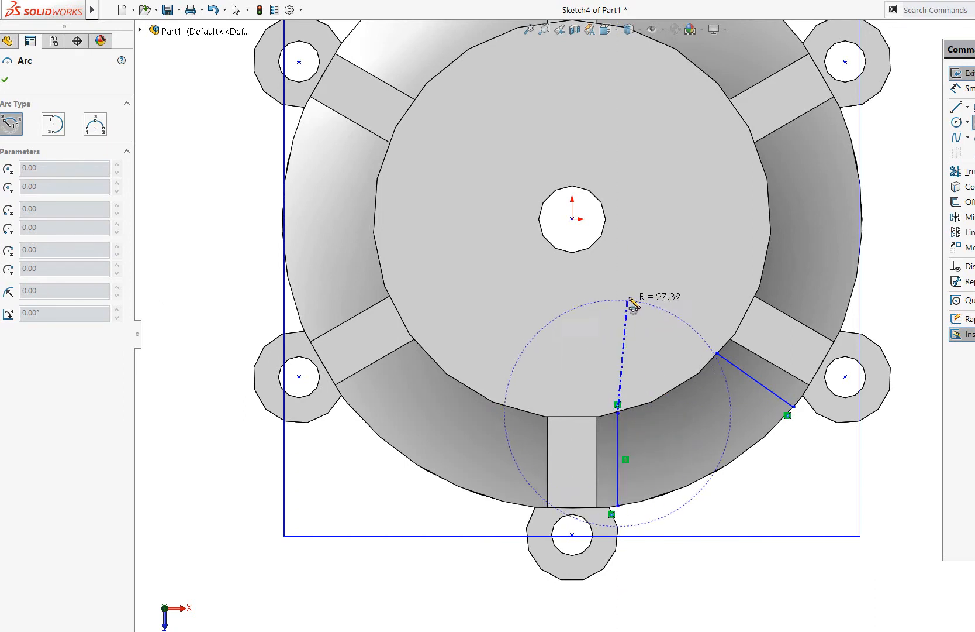
click(719, 353)
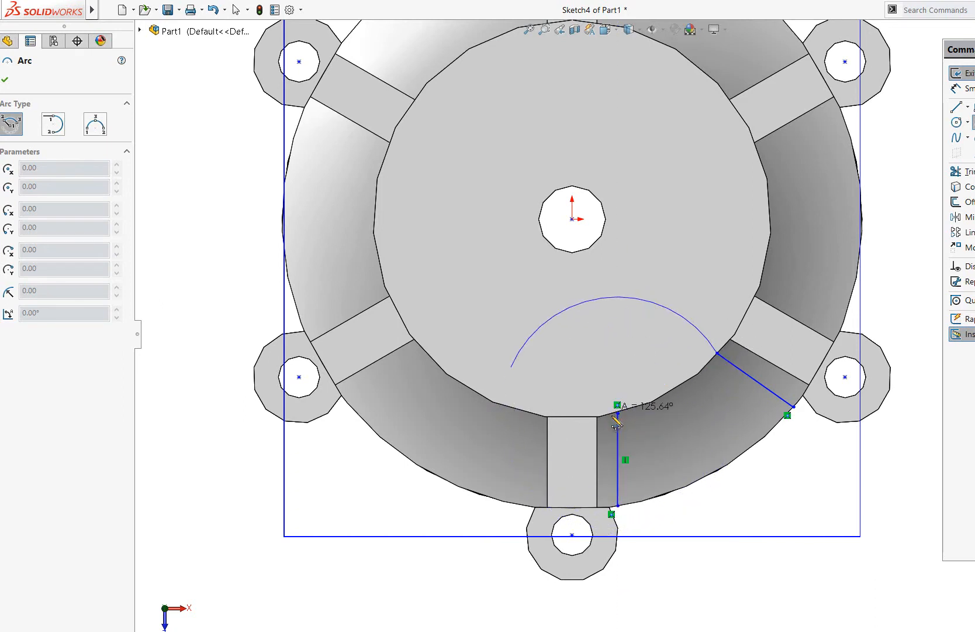
key(Escape)
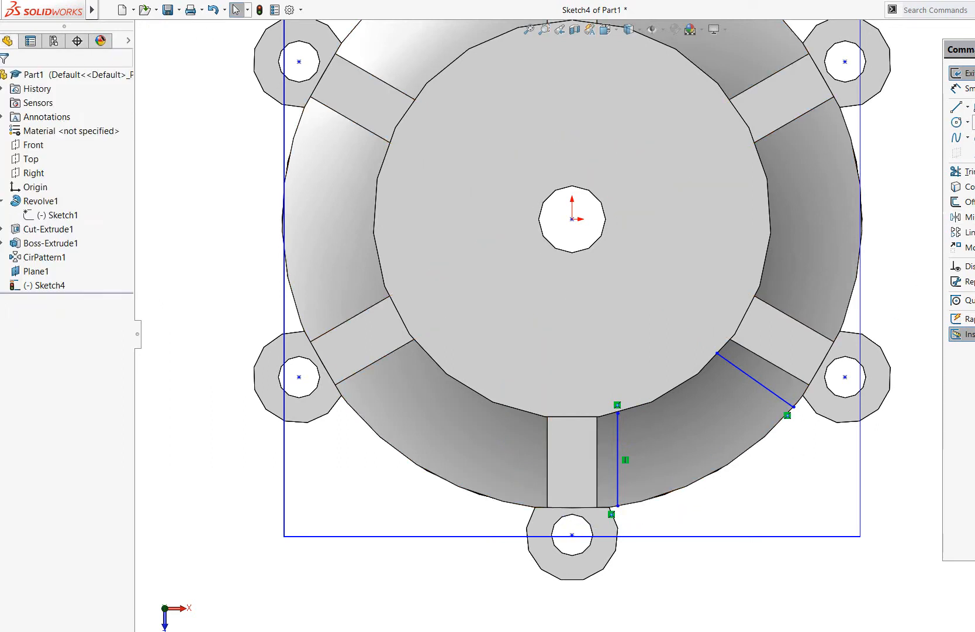
Step: Draw a three-point arc of about 14 mm radius between the two lines' inner ends, and fix the vertical line's outer endpoint
click(974, 122)
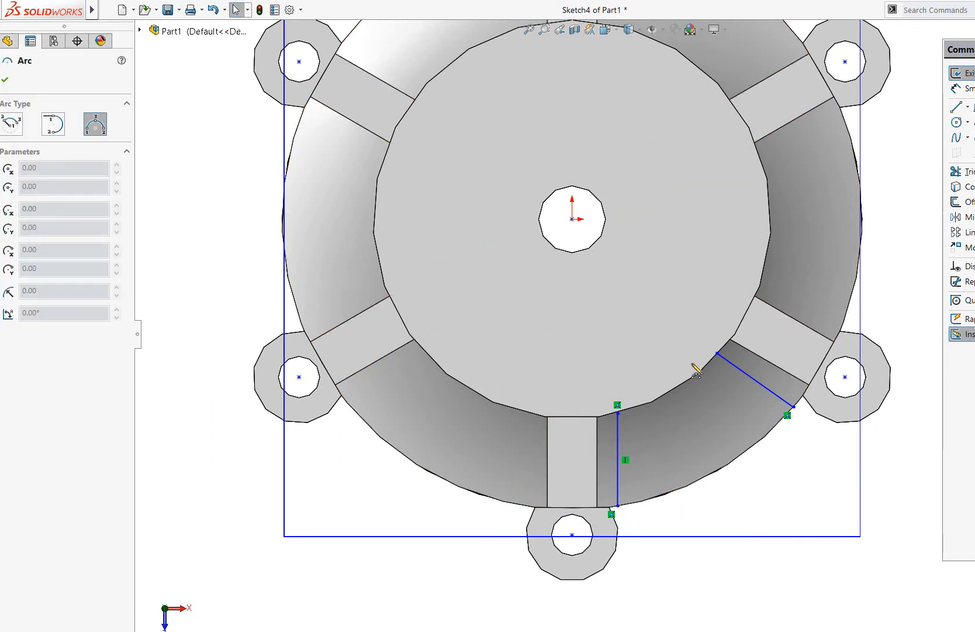
click(618, 413)
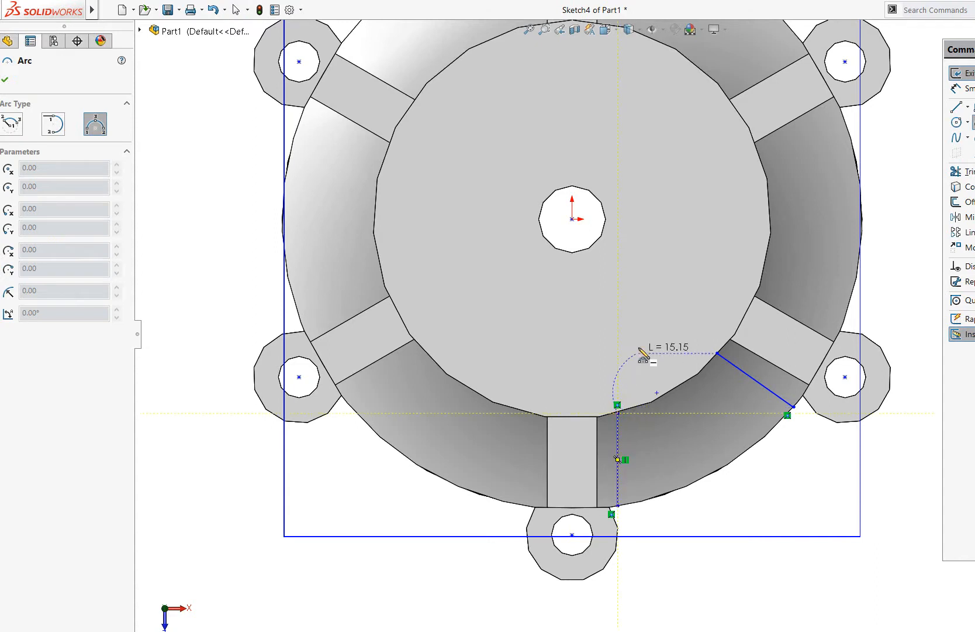
click(717, 353)
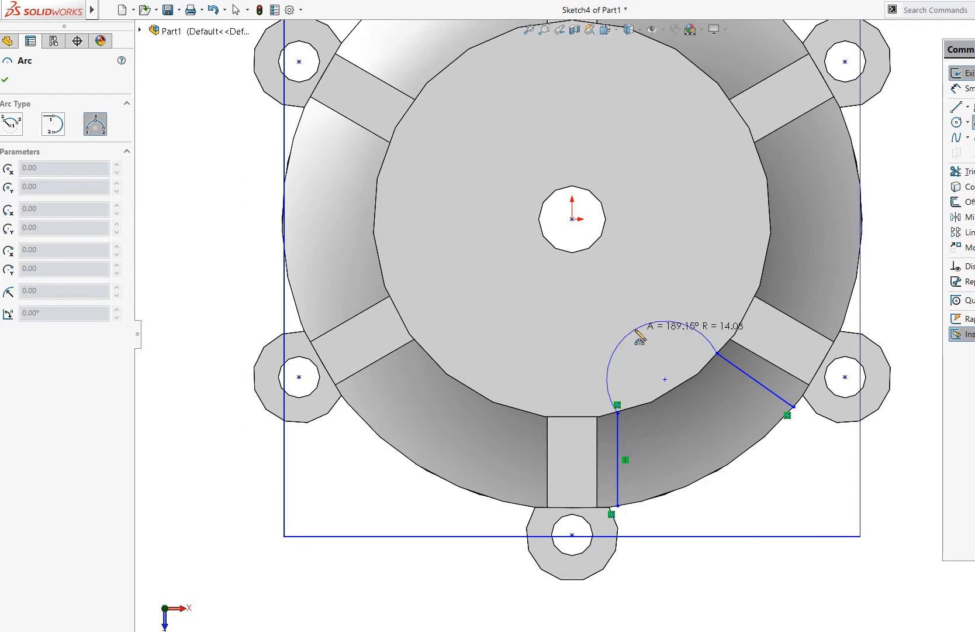
click(636, 330)
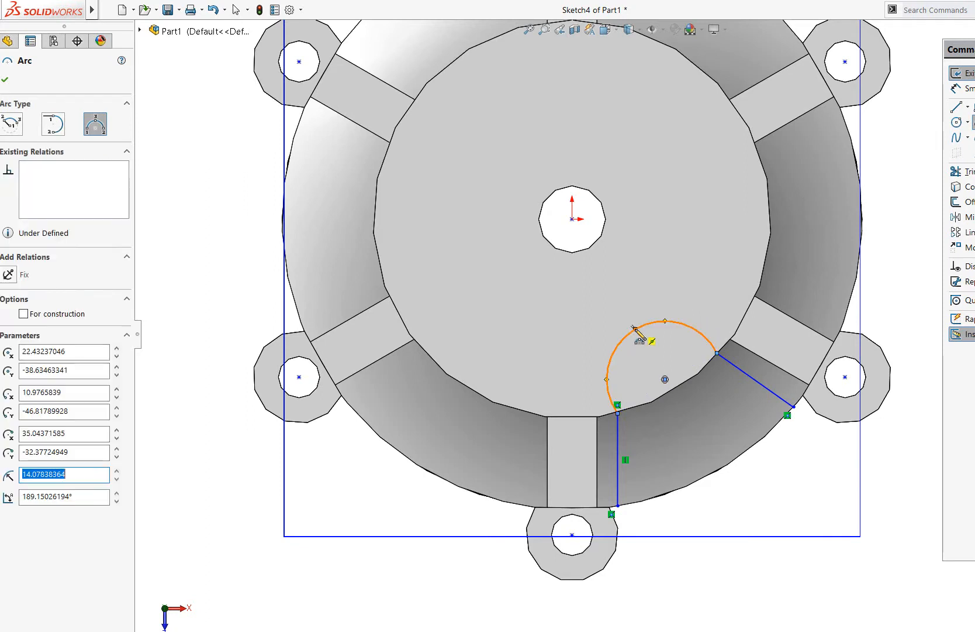
key(Escape)
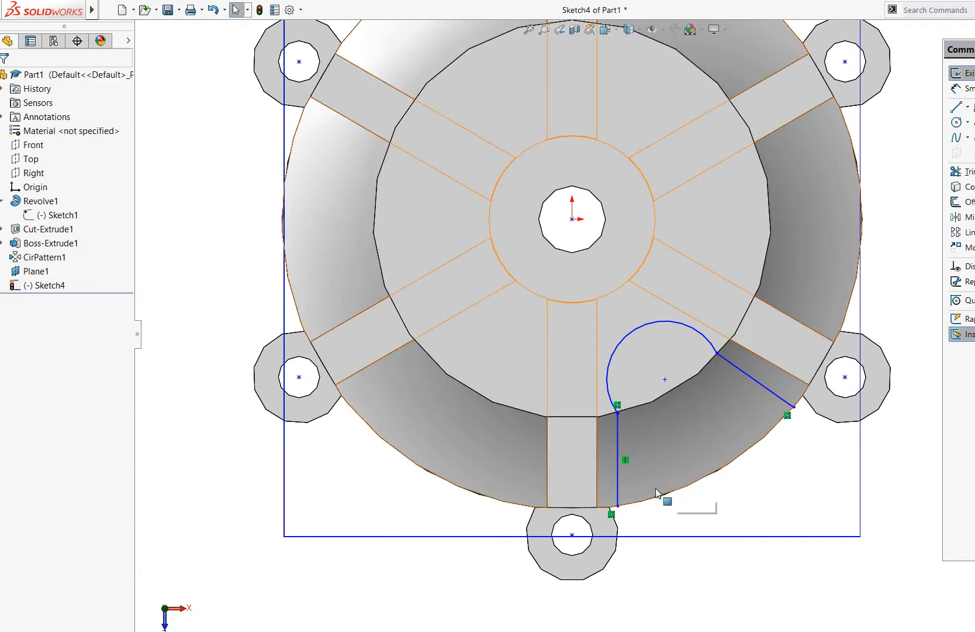
click(619, 506)
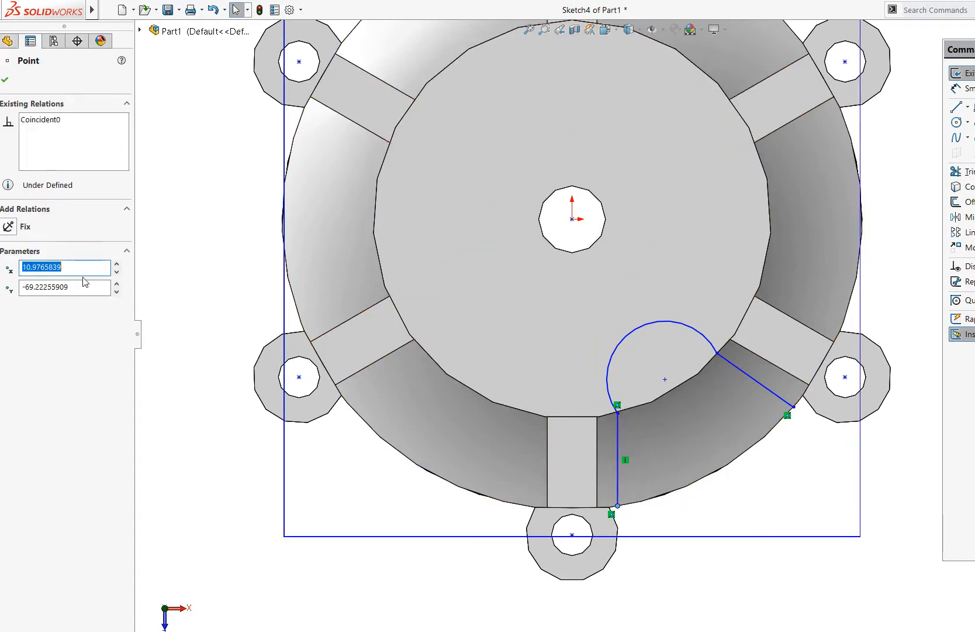
click(29, 229)
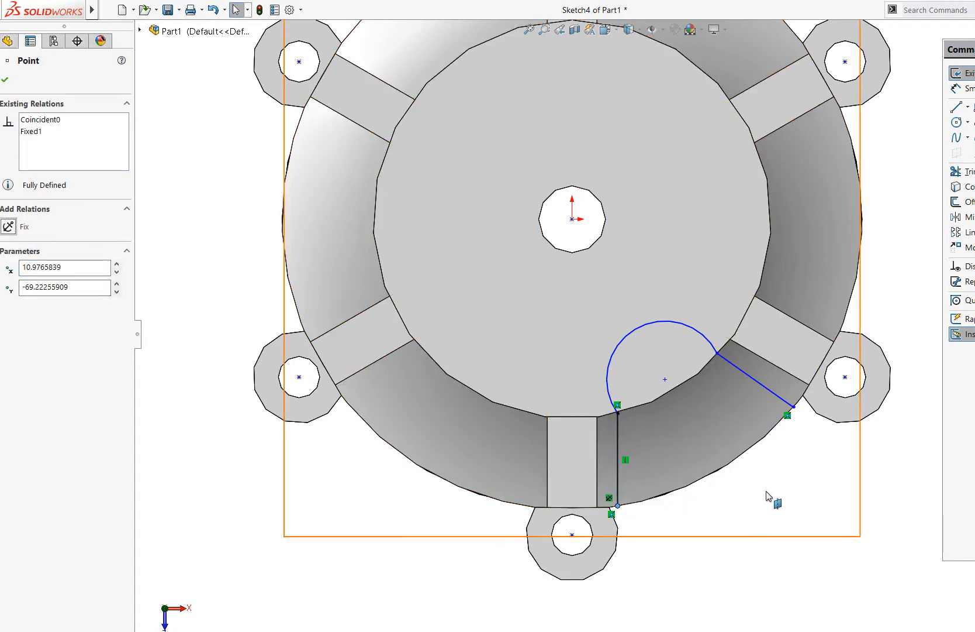
Step: Fix the slanted line's outer endpoint on the outer rim, and try to move the vertical line's inner endpoint
click(793, 406)
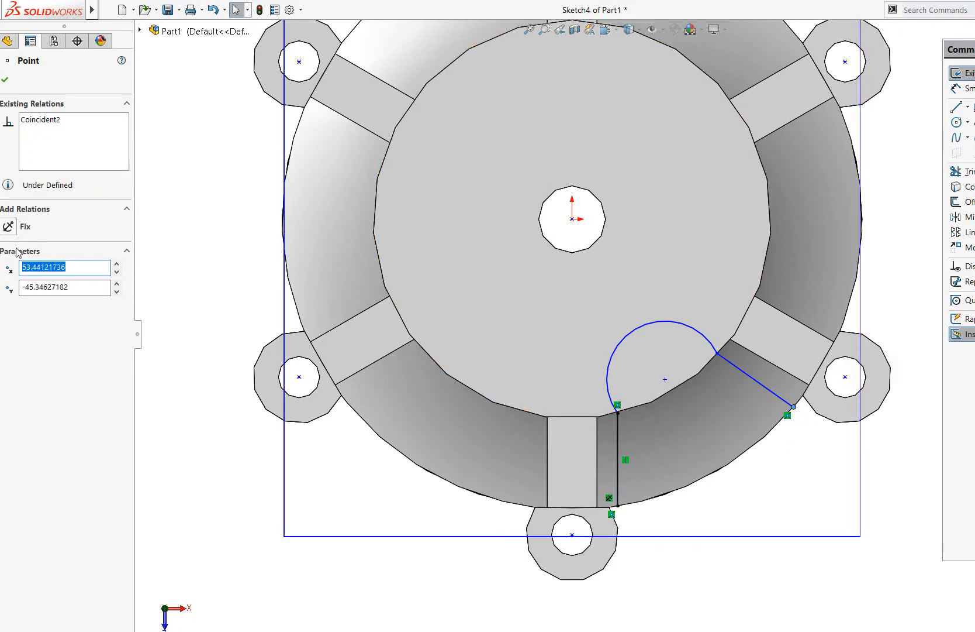
click(9, 227)
click(924, 497)
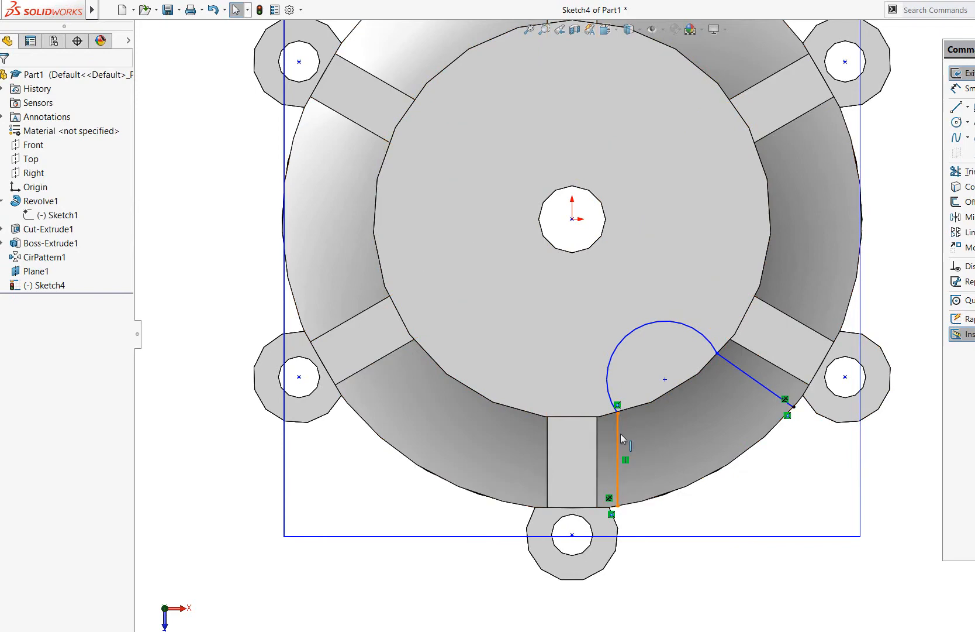
click(619, 400)
mouse_move(618, 396)
mouse_down()
mouse_move(618, 376)
mouse_move(619, 425)
mouse_move(623, 381)
mouse_up()
click(765, 565)
Step: Make the inner arc tangent to both the vertical line and the slanted line
click(609, 389)
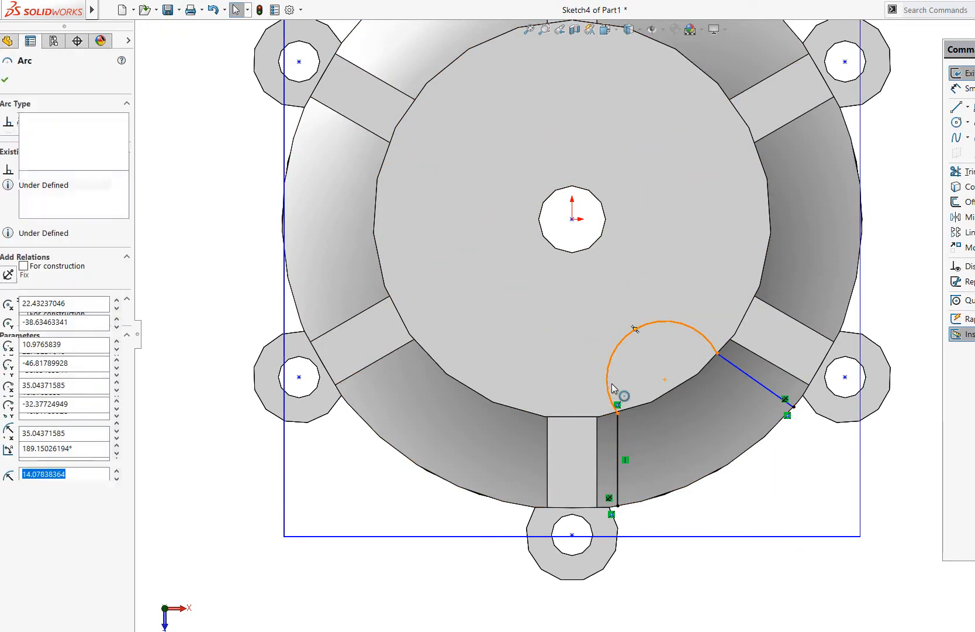
ctrl+click(618, 427)
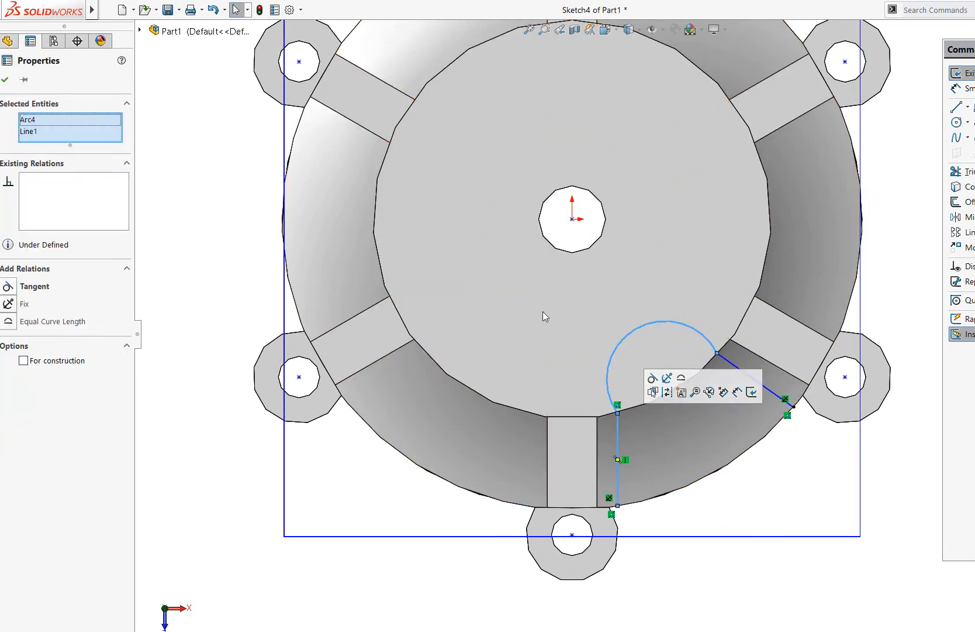
click(8, 288)
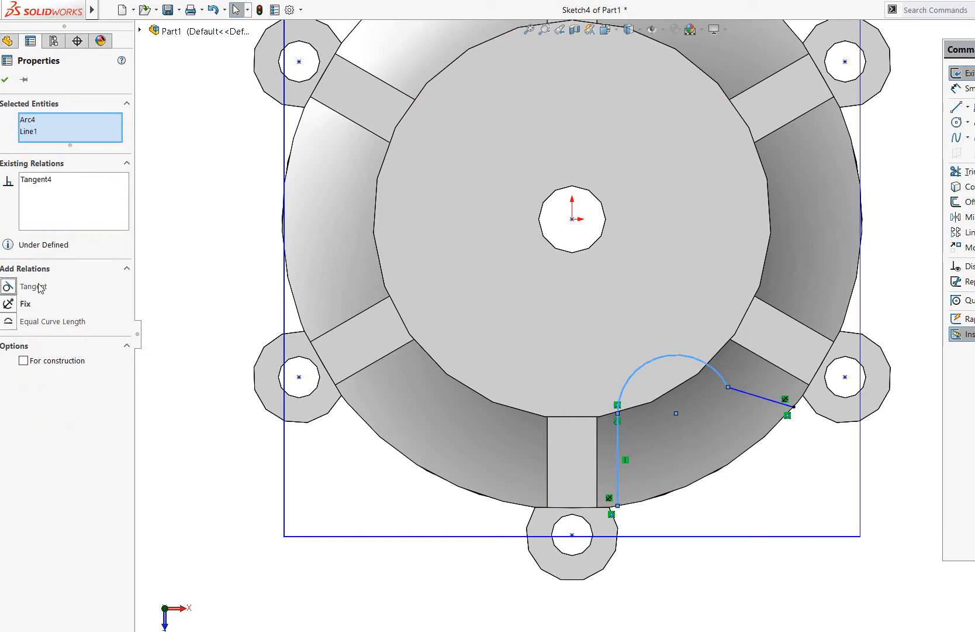
click(754, 400)
click(726, 382)
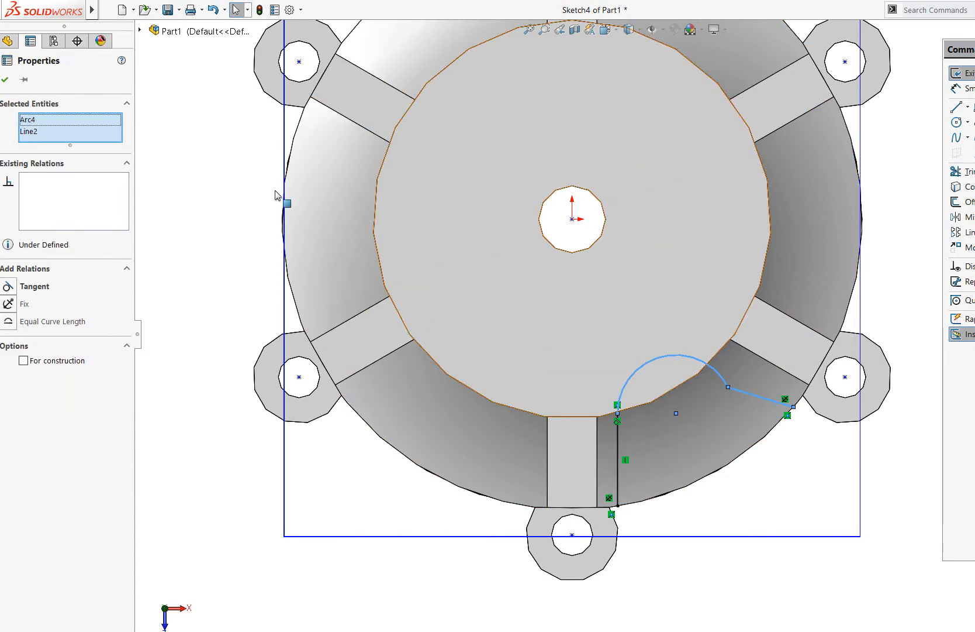
click(8, 288)
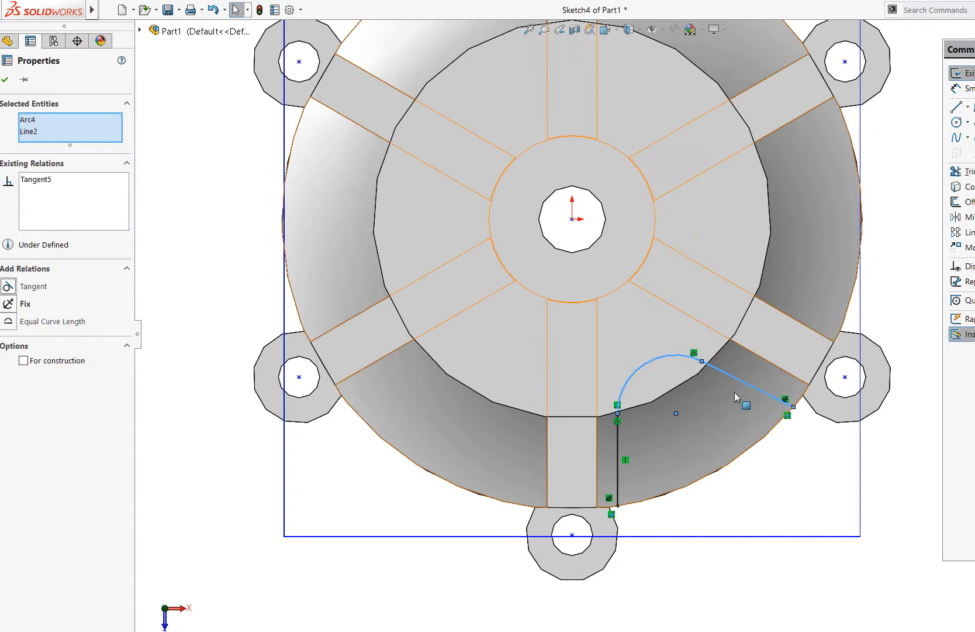
click(906, 464)
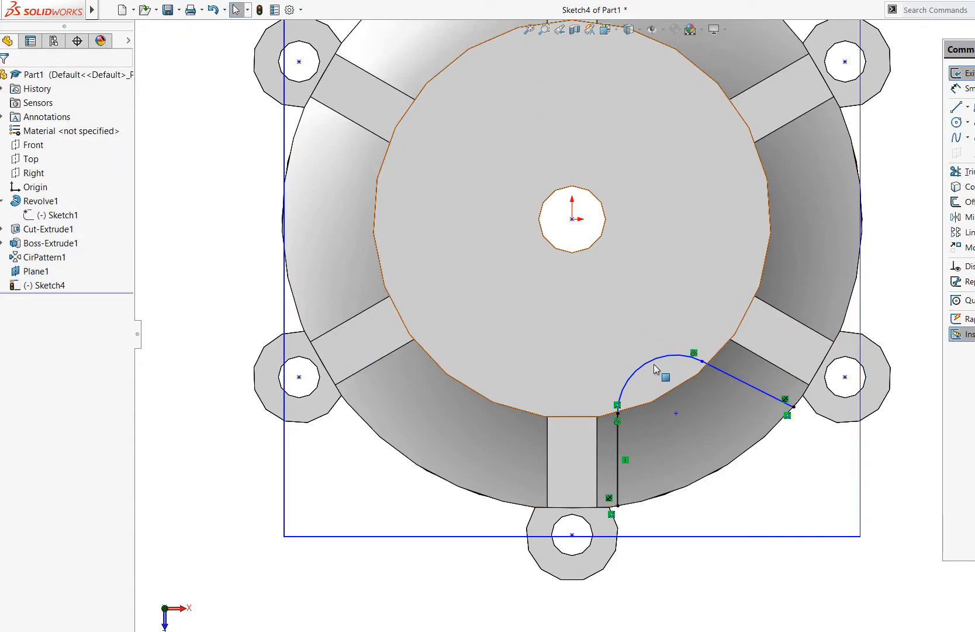
Step: Delete the coincident relation from the vertical line's inner endpoint
click(619, 412)
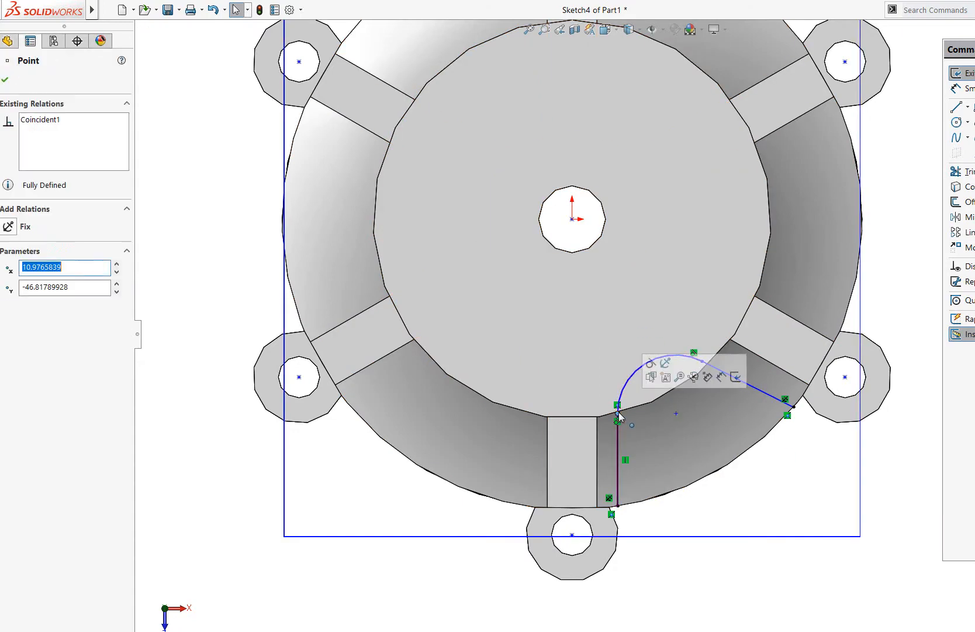
click(49, 128)
key(Delete)
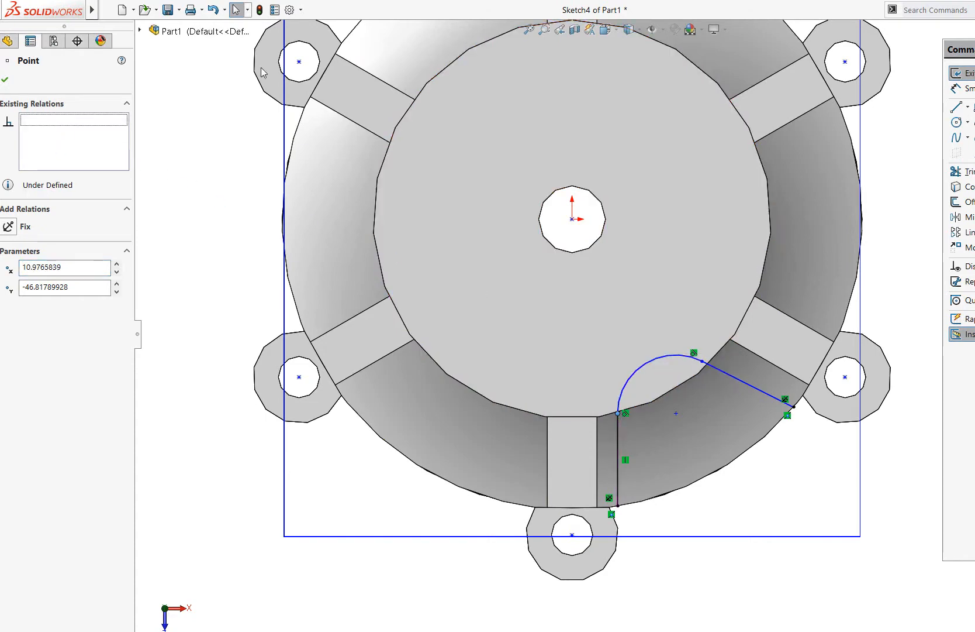
click(761, 591)
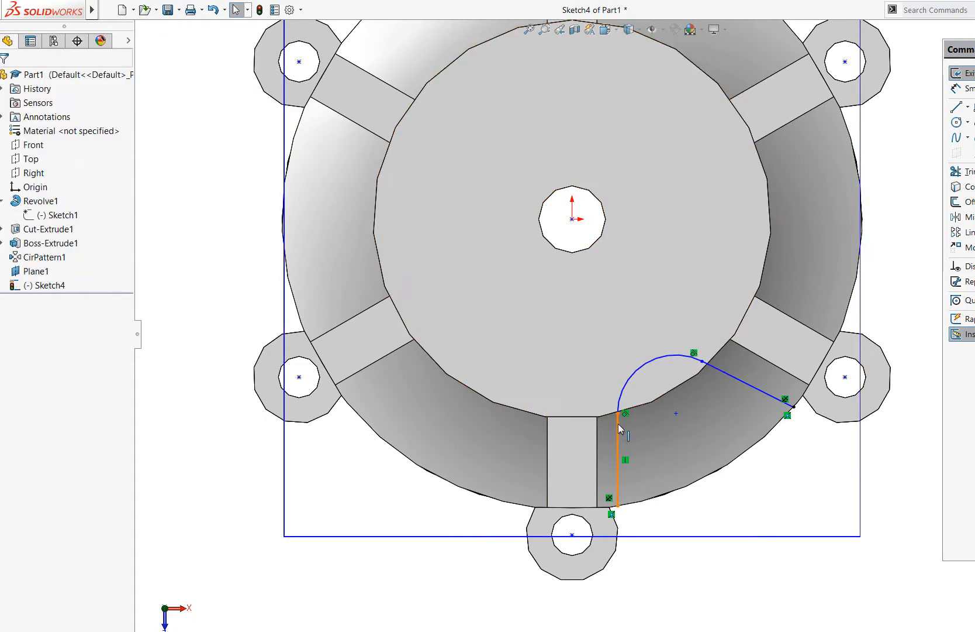
Step: Move the vertical line's inner endpoint and the tangent arc inward until the arc's radius is about 8.2 mm, and exit the sketch
drag(619, 414, 609, 381)
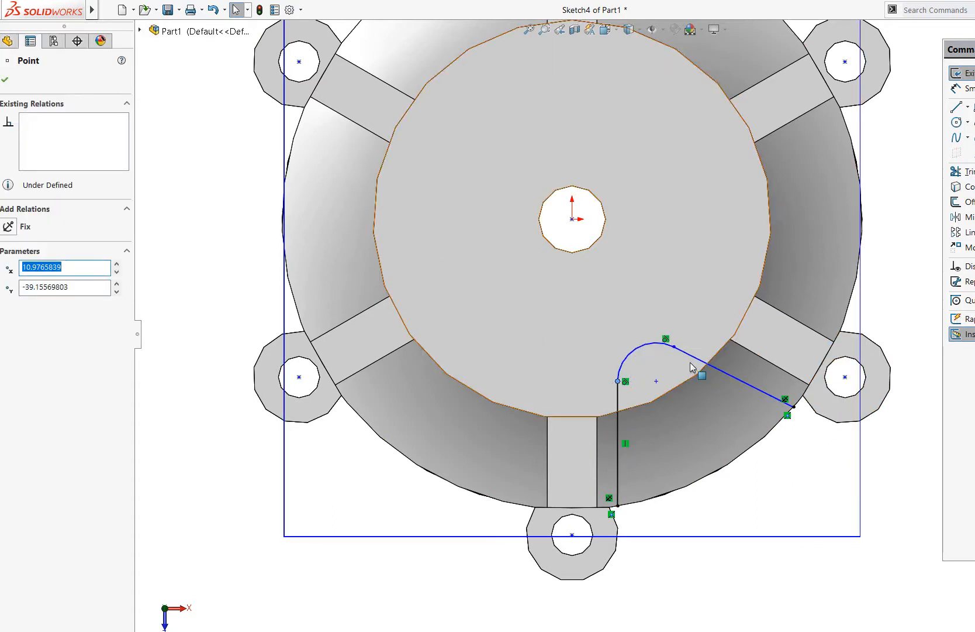
drag(637, 354, 611, 340)
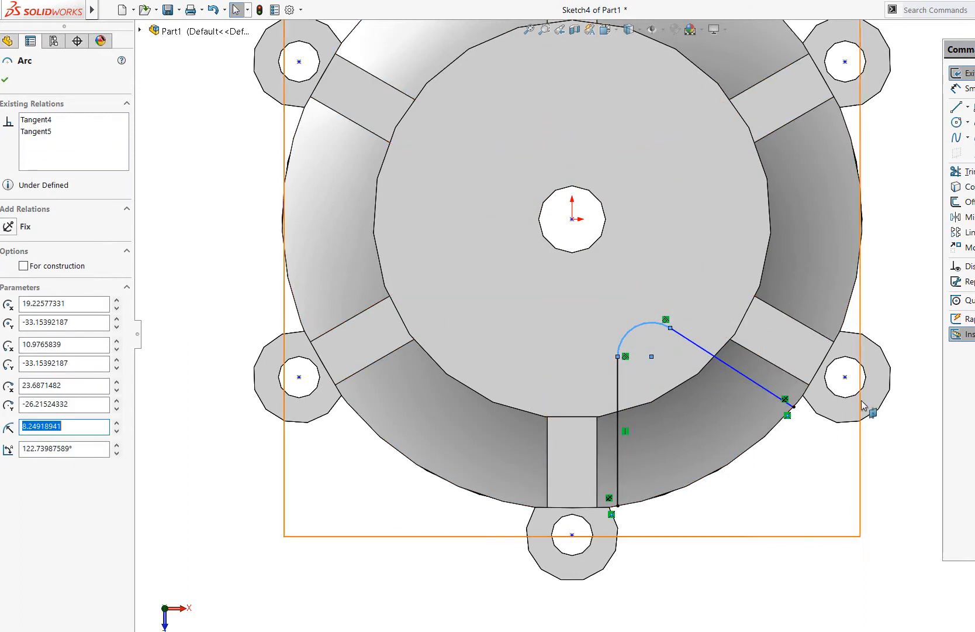
click(924, 426)
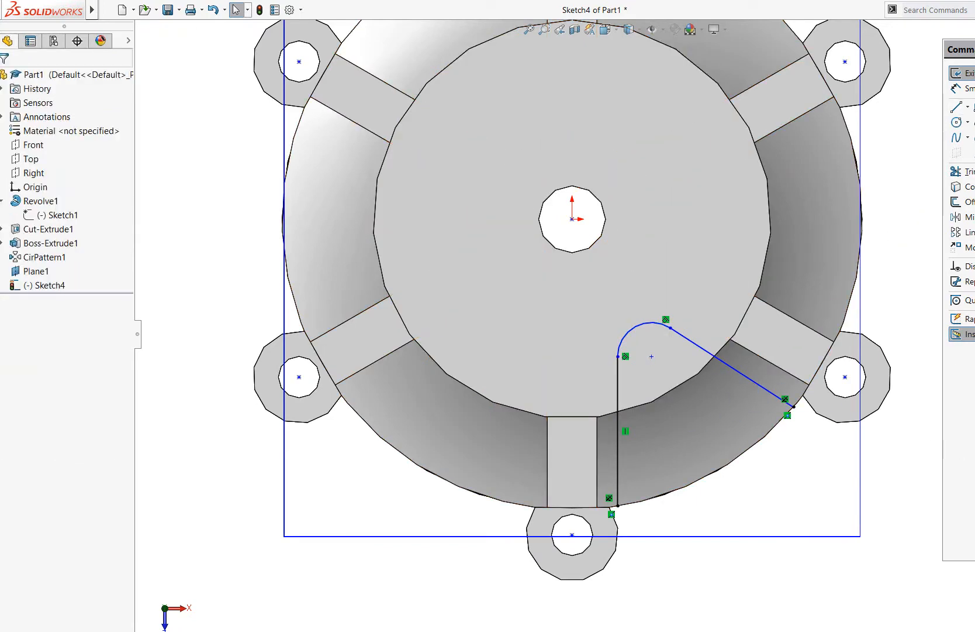
click(968, 73)
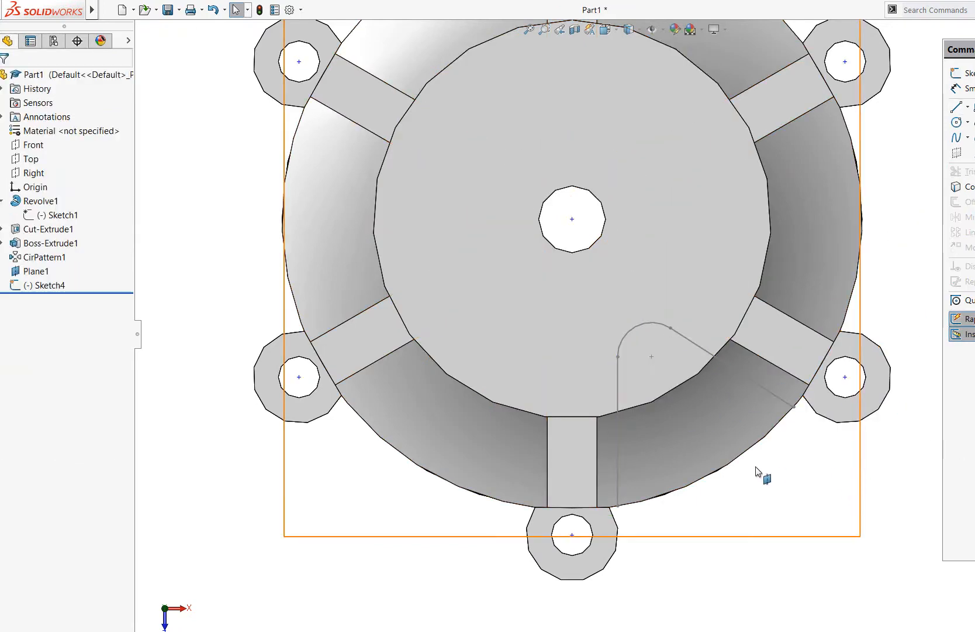
Step: Reopen the profile sketch, close it with a three-point arc of about 70.09 mm radius along the outer rim, and exit the sketch
click(42, 286)
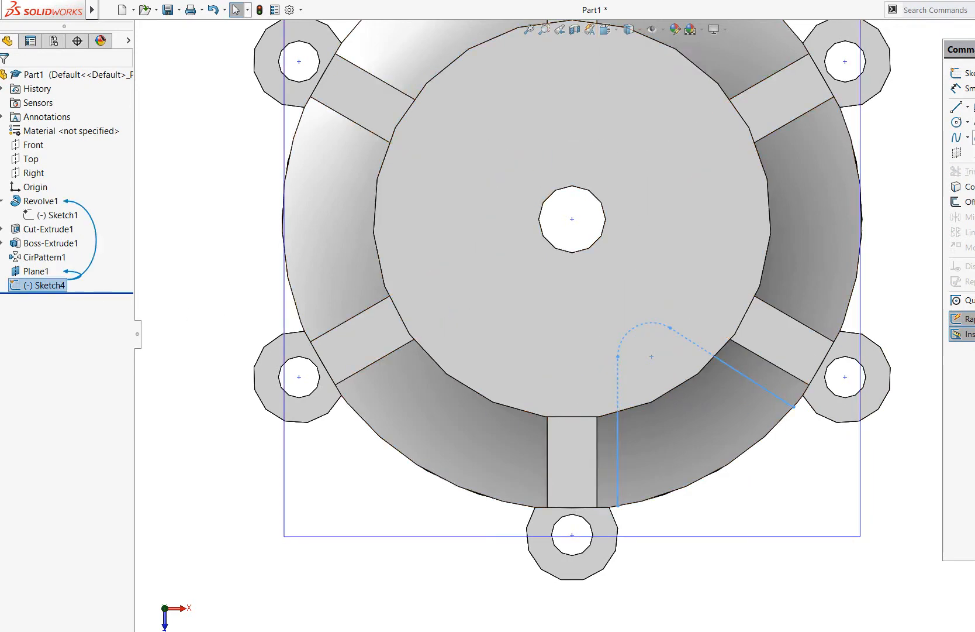
right_click(55, 289)
click(66, 254)
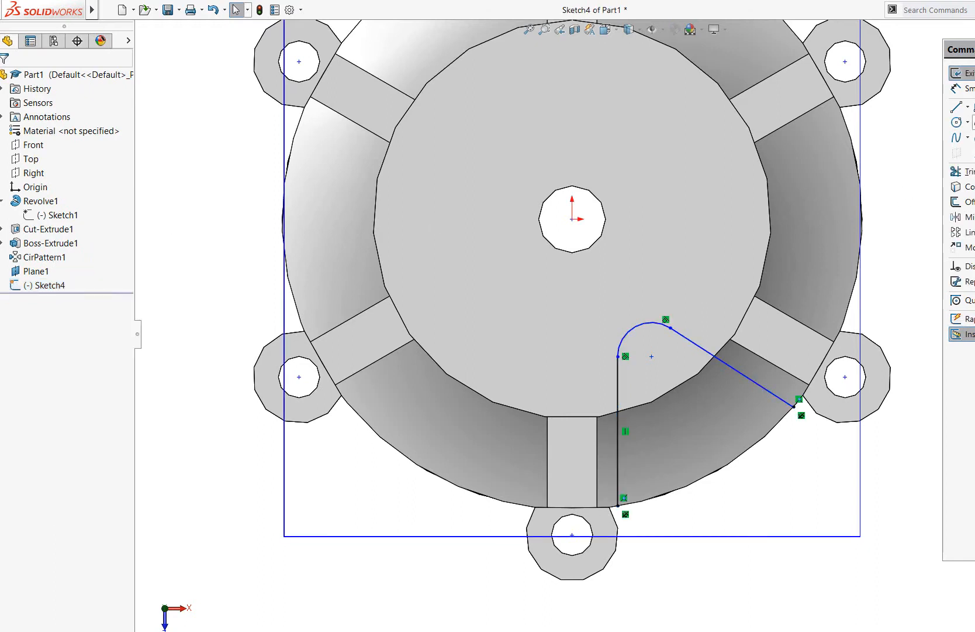
click(974, 122)
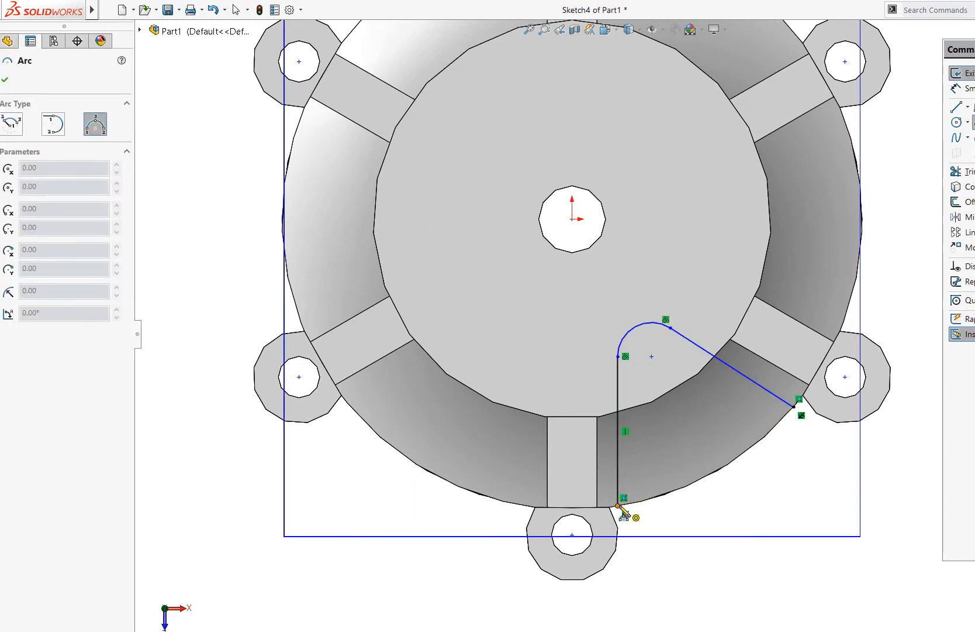
click(618, 507)
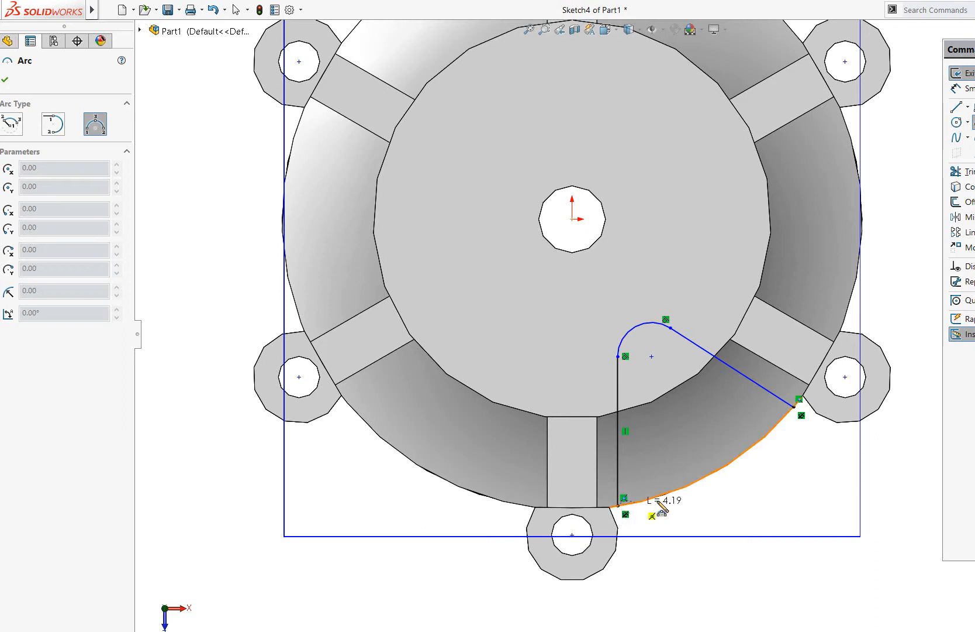
click(795, 405)
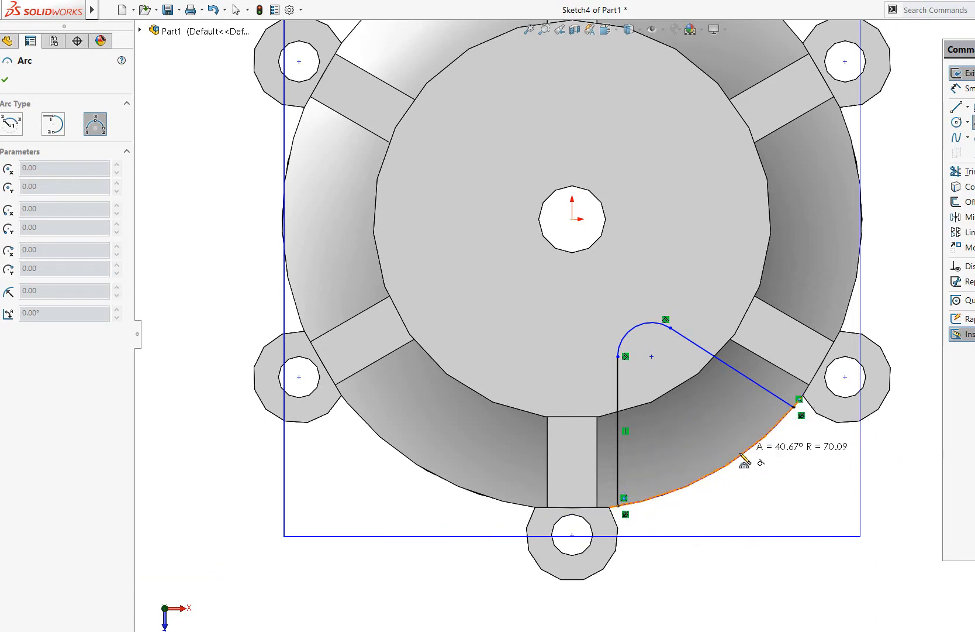
click(714, 474)
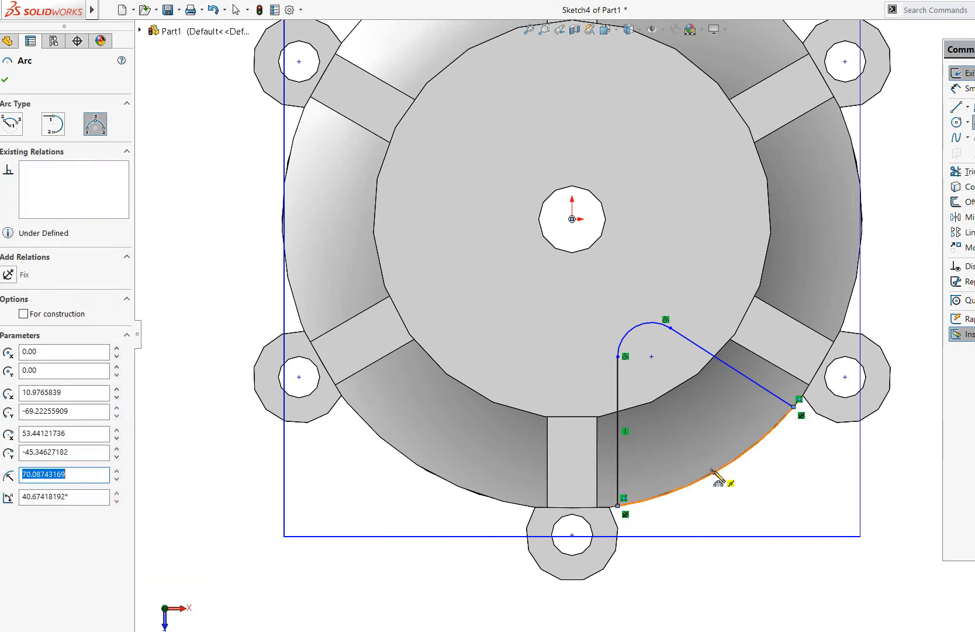
key(Escape)
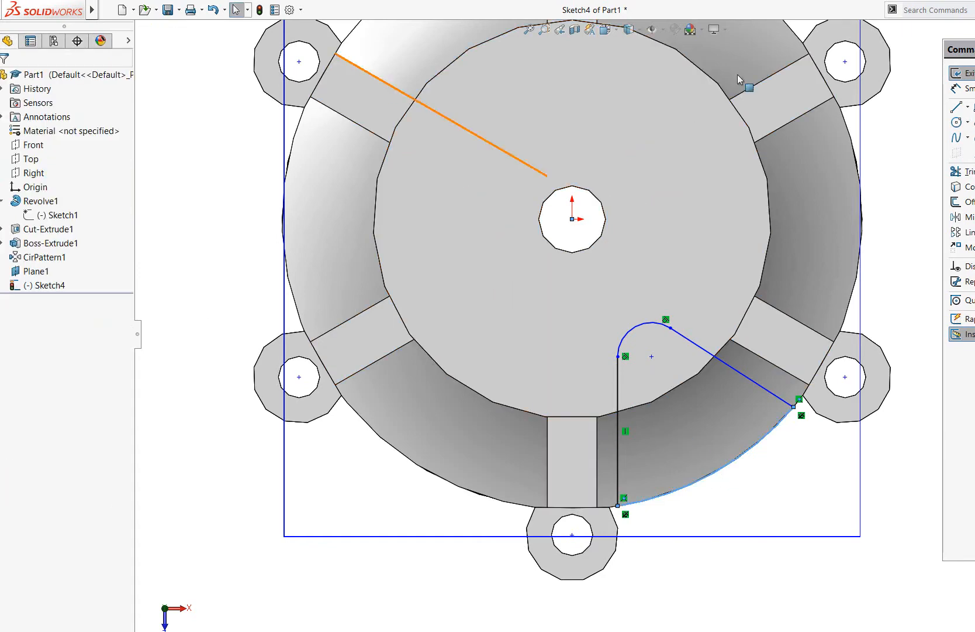
click(966, 73)
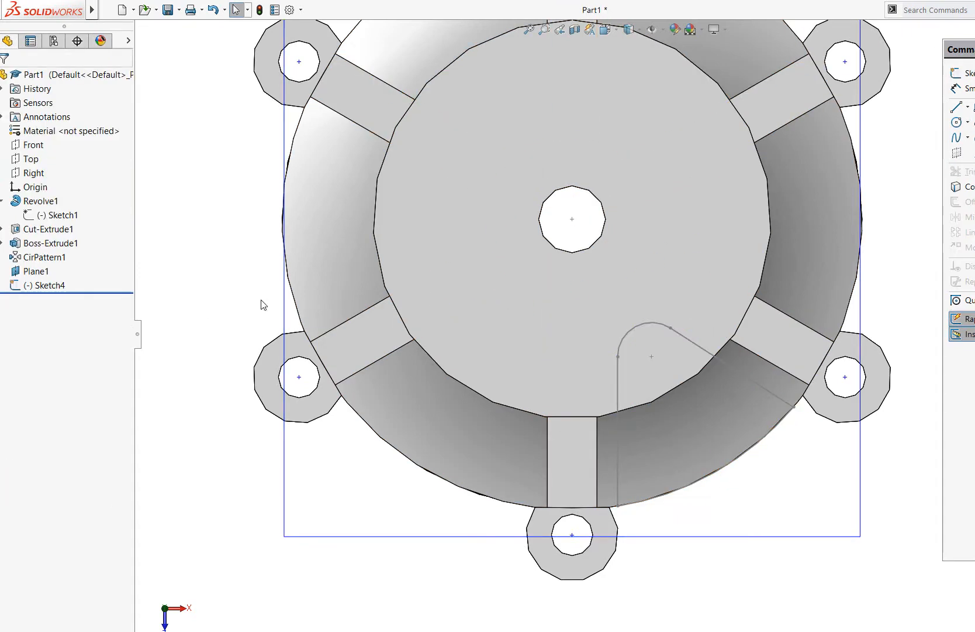
Step: Edit the profile's reference plane and set its offset distance to 0 mm
click(51, 285)
middle_drag(899, 483, 882, 163)
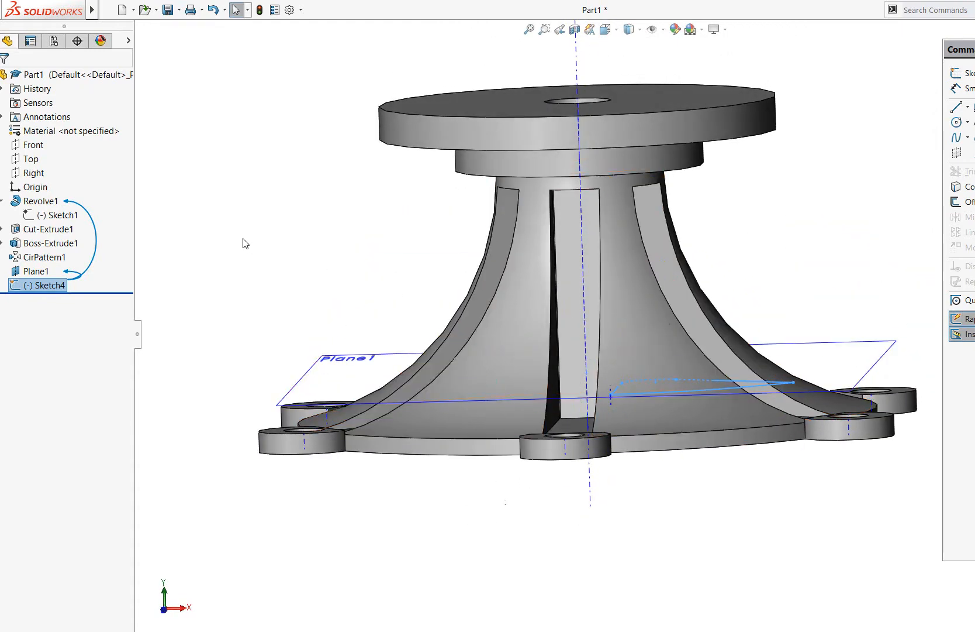
middle_drag(269, 239, 273, 299)
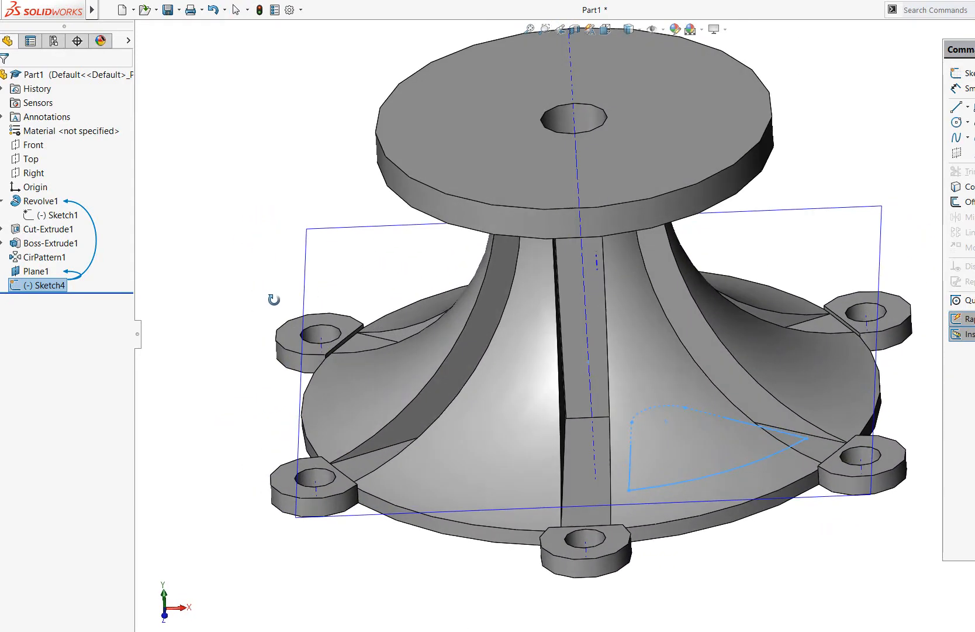
click(236, 9)
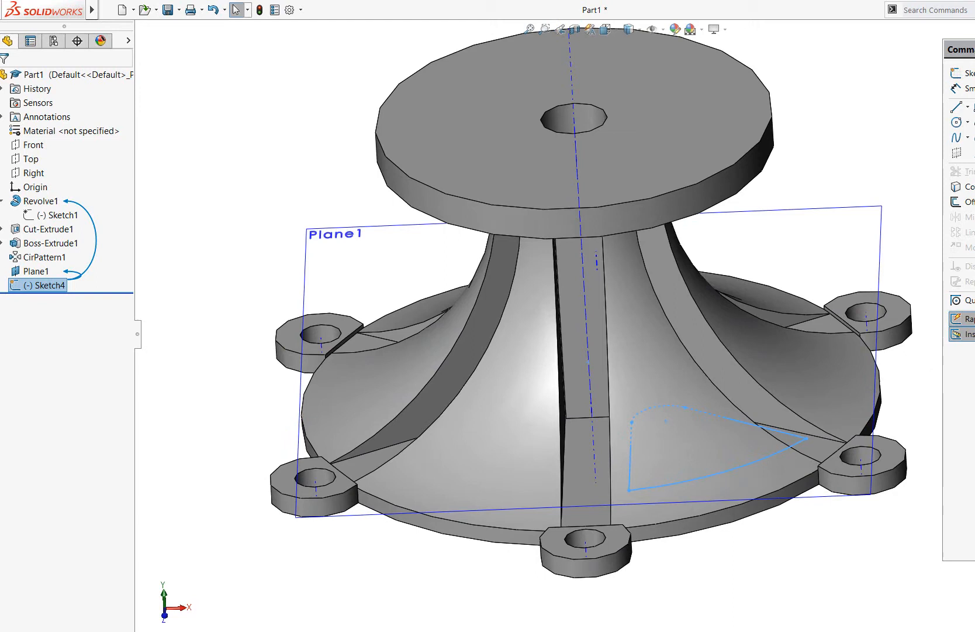
click(849, 114)
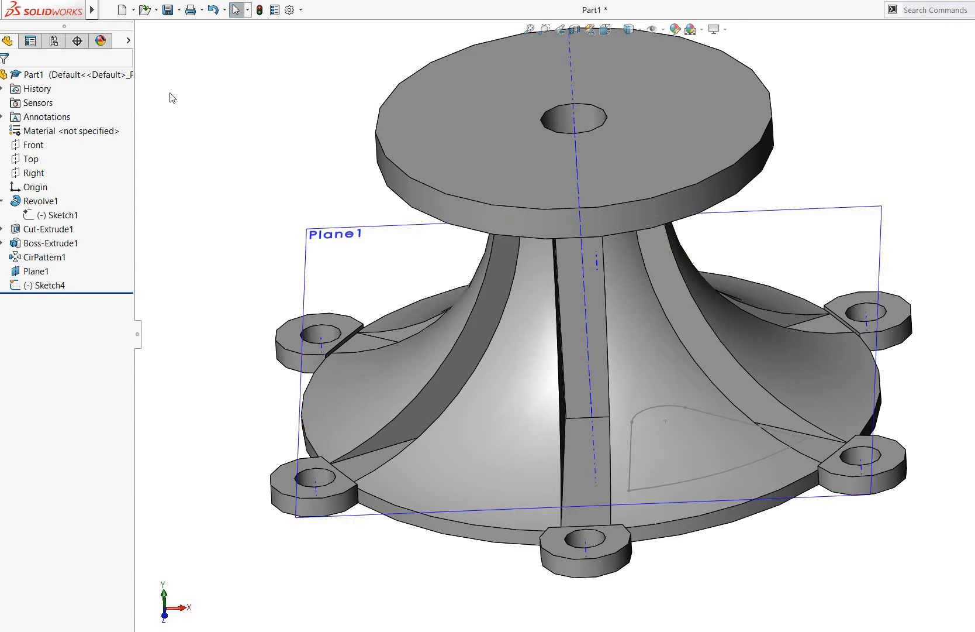
right_click(36, 270)
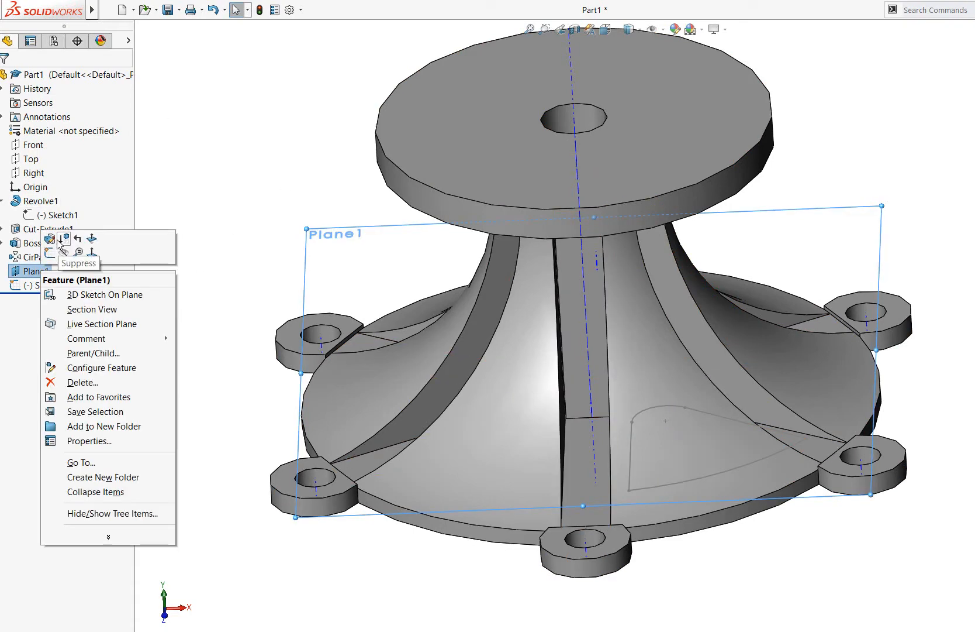
click(54, 240)
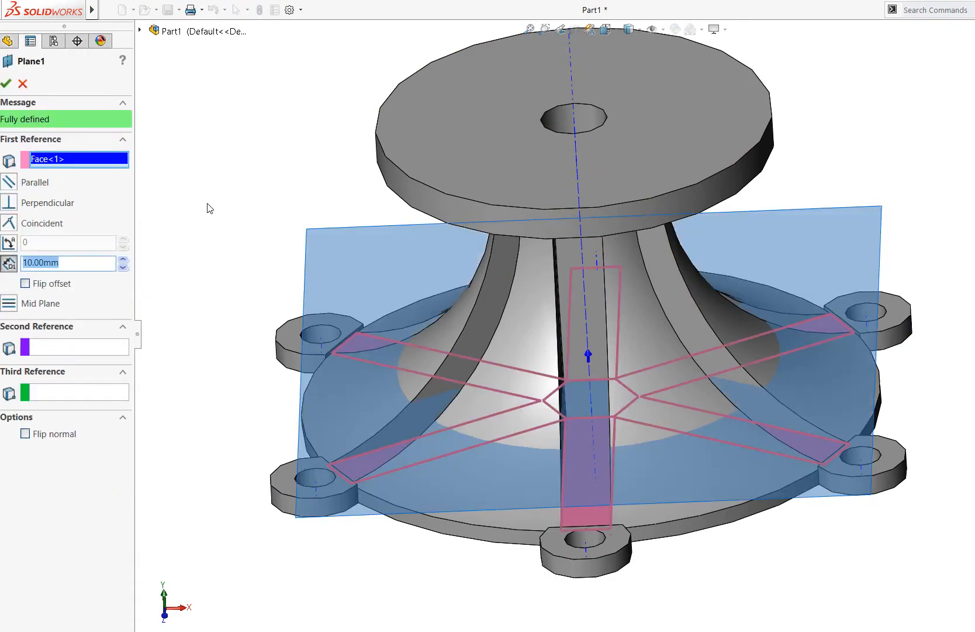
middle_drag(193, 386, 213, 306)
drag(81, 266, 35, 270)
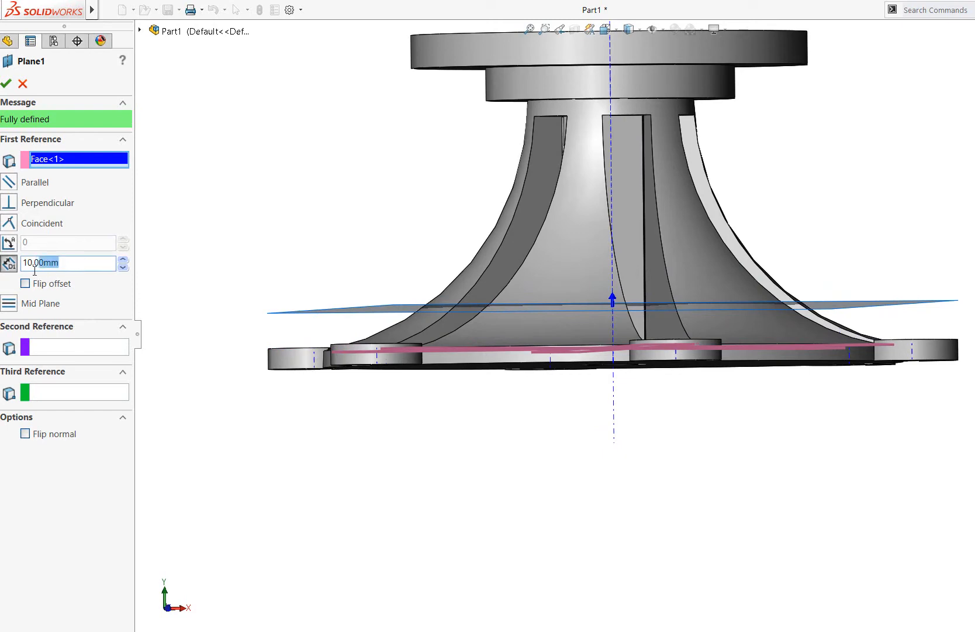
text(0)
key(Return)
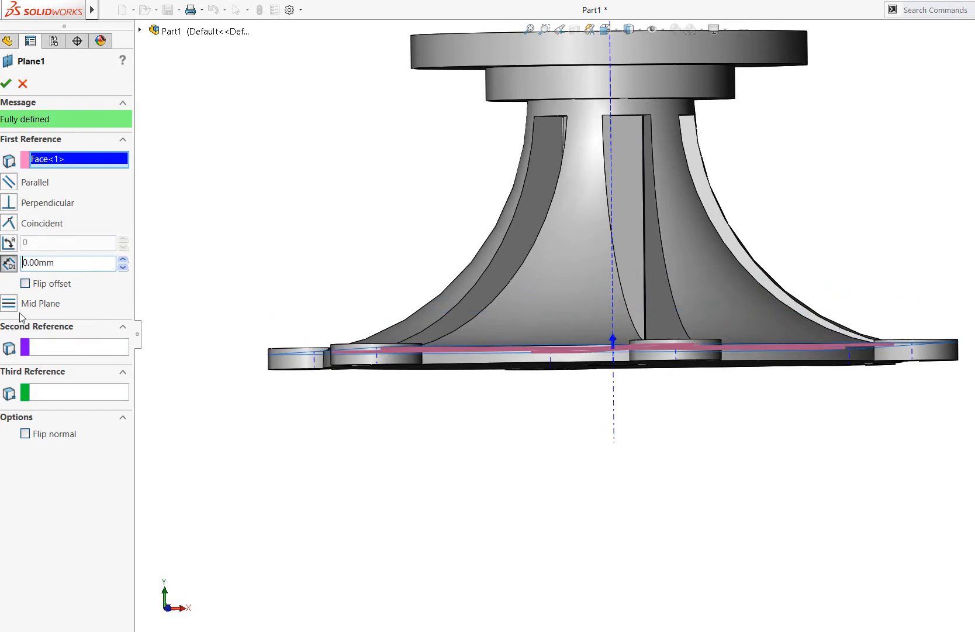
click(5, 83)
middle_drag(326, 181, 298, 290)
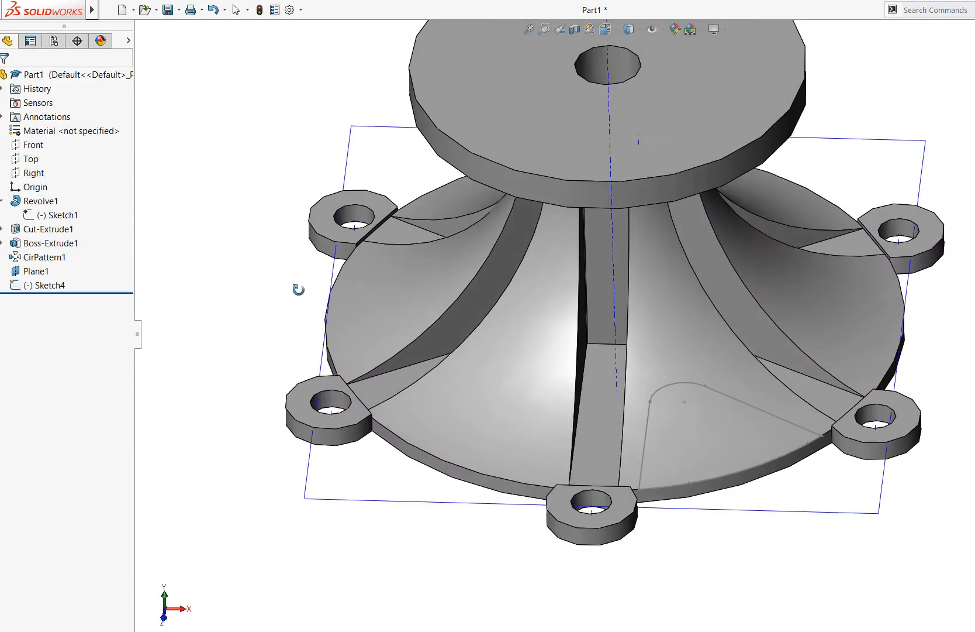
scroll(906, 245, up, 3)
middle_drag(908, 249, 905, 355)
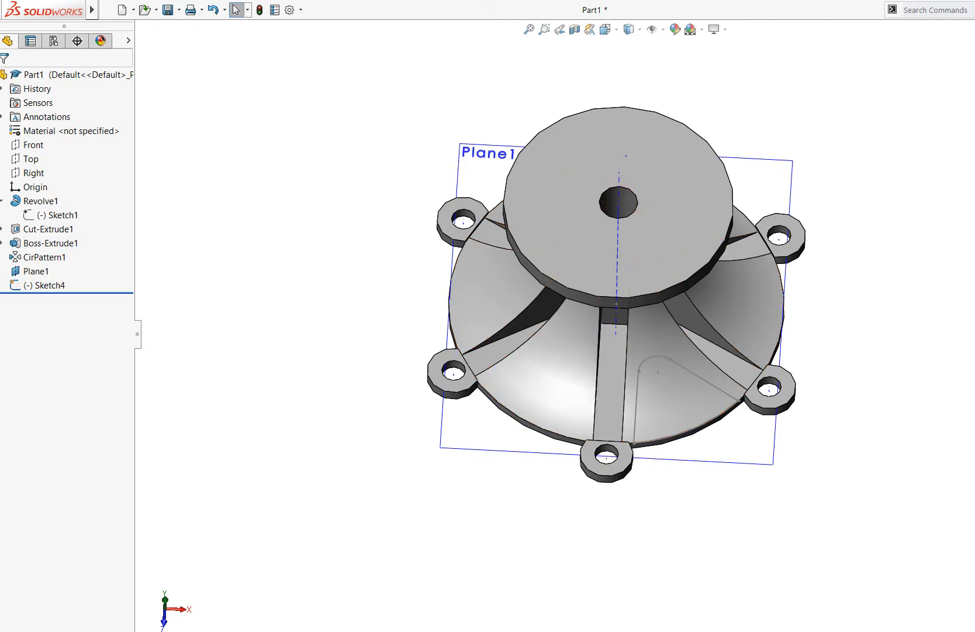
middle_drag(883, 433, 884, 338)
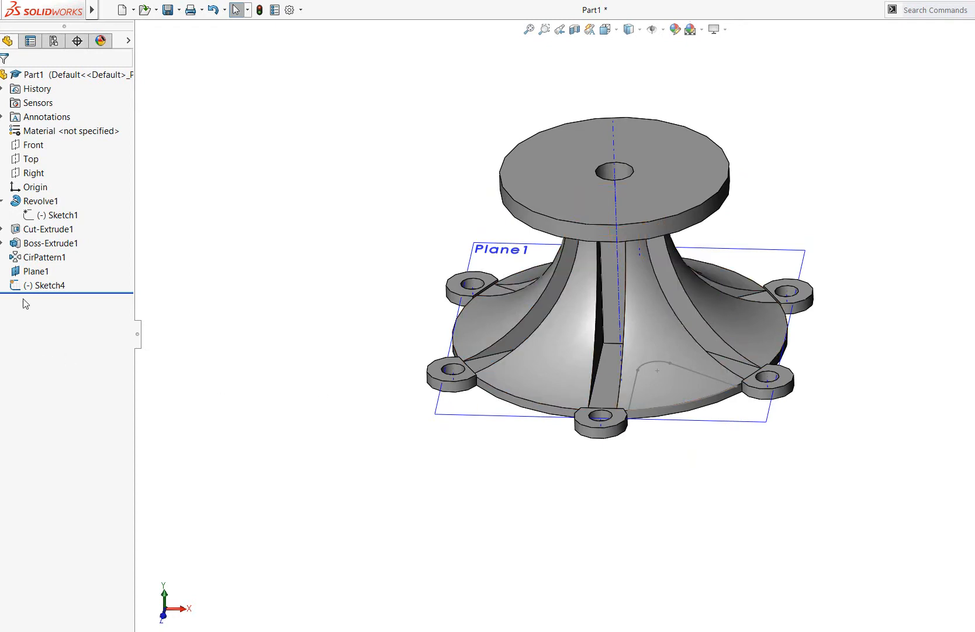
click(45, 287)
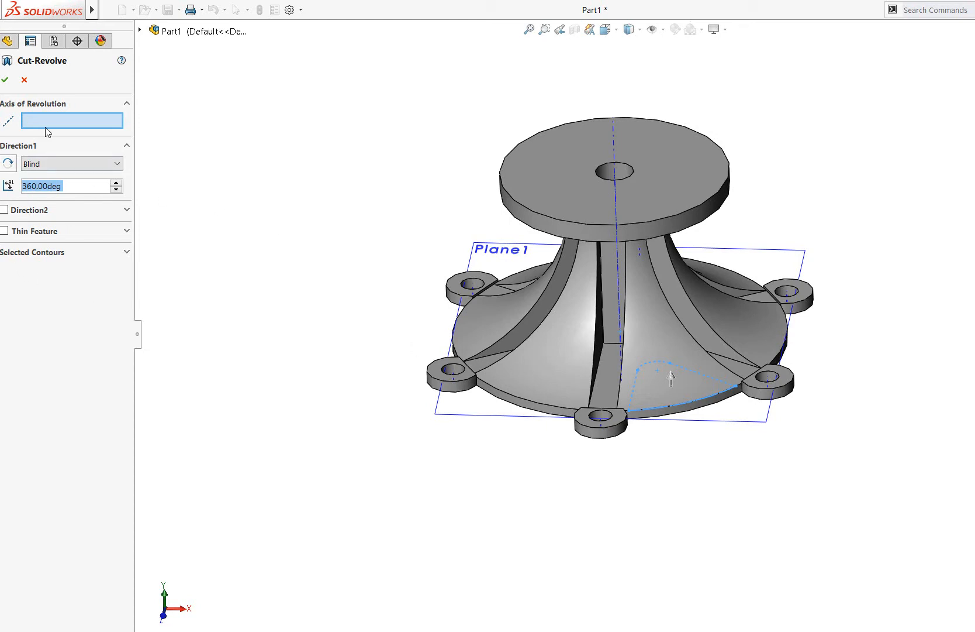
click(24, 79)
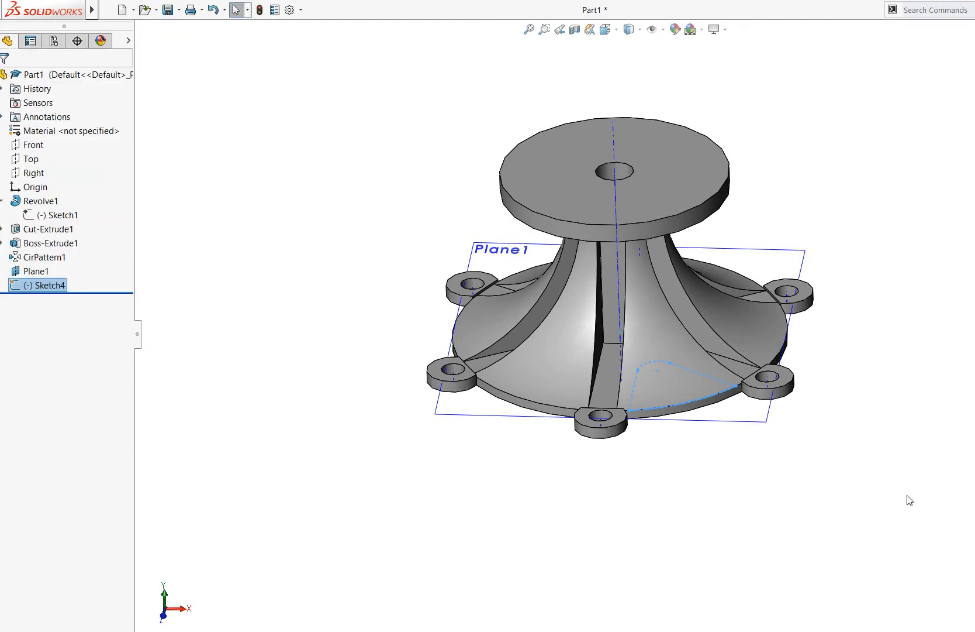
Step: Cut-extrude the rounded closed profile between the slots upward through the flared body to a blind depth of 20 mm
click(52, 287)
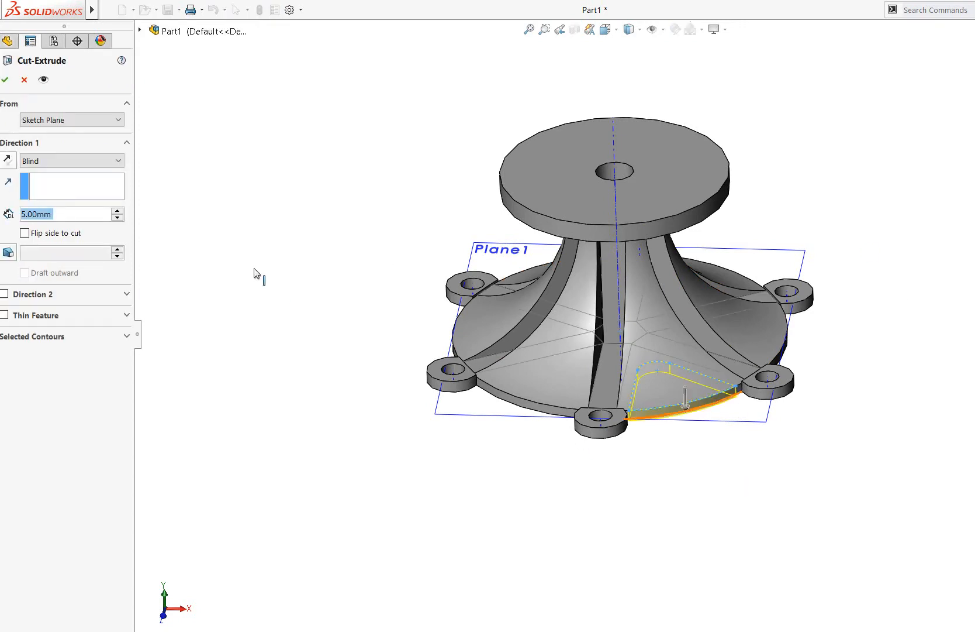
click(7, 160)
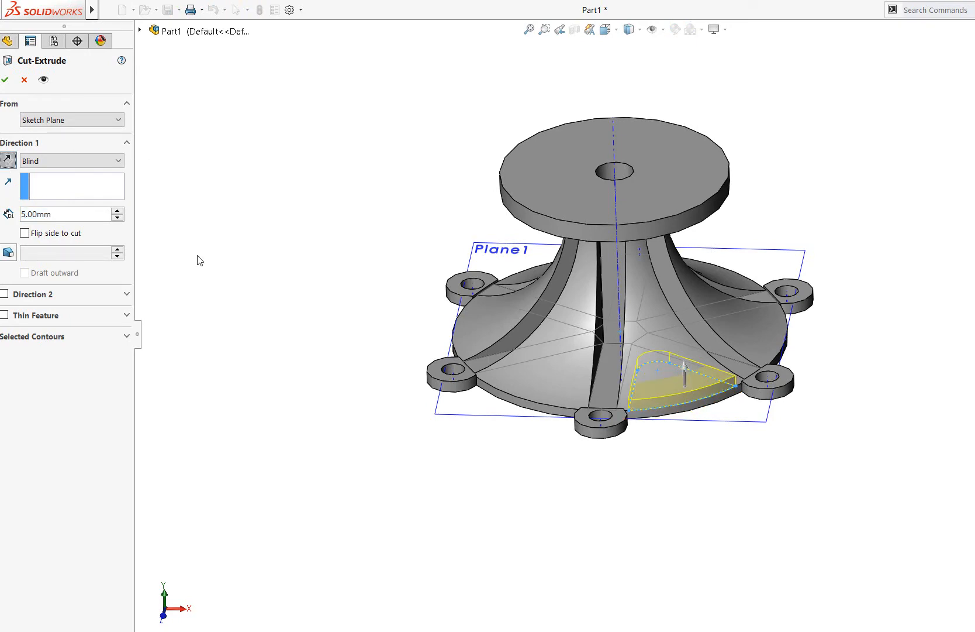
middle_drag(468, 545, 526, 481)
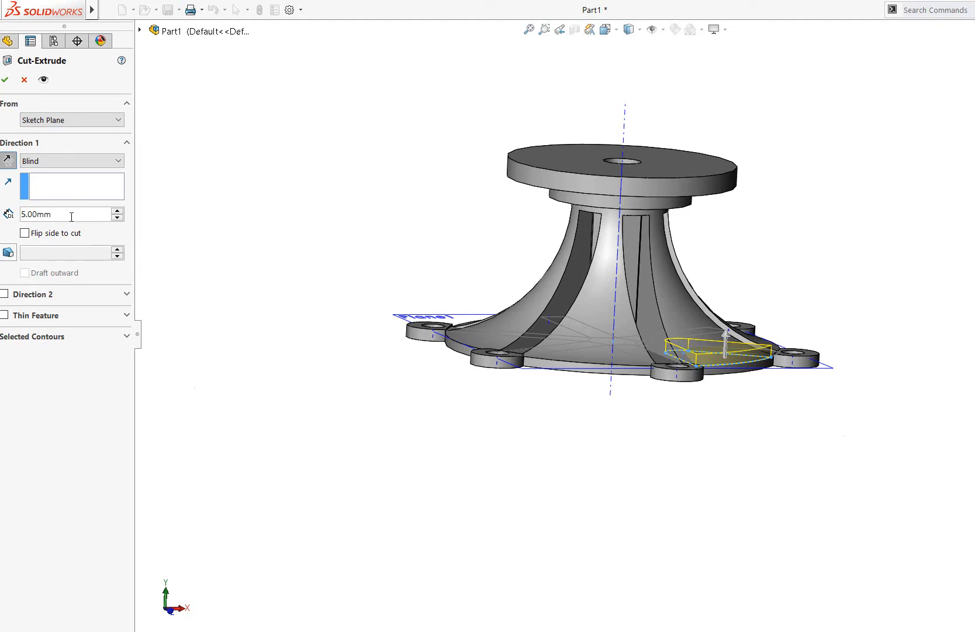
drag(71, 217, 19, 219)
text(10)
key(Return)
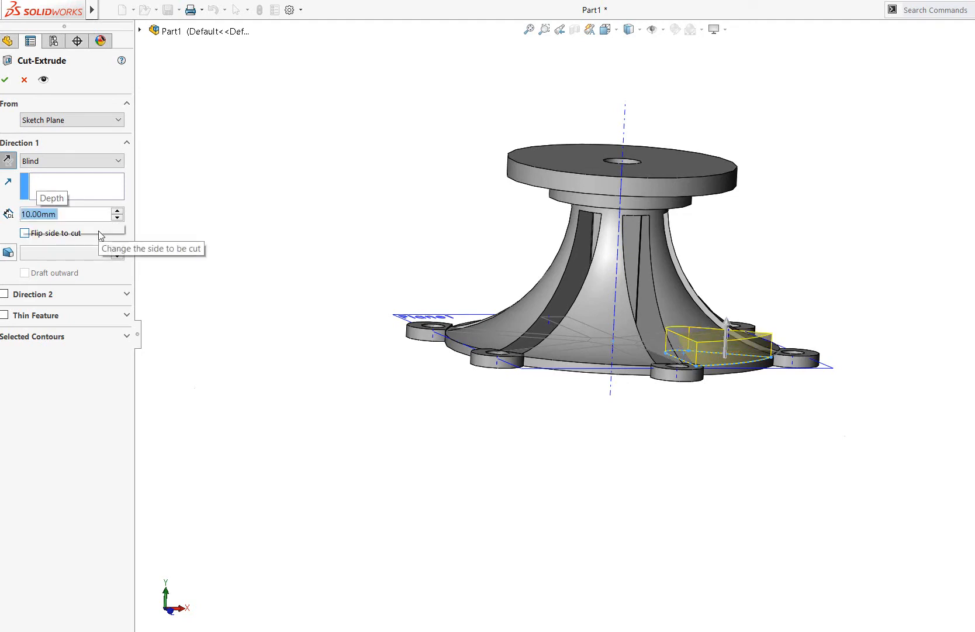
text(20)
key(Return)
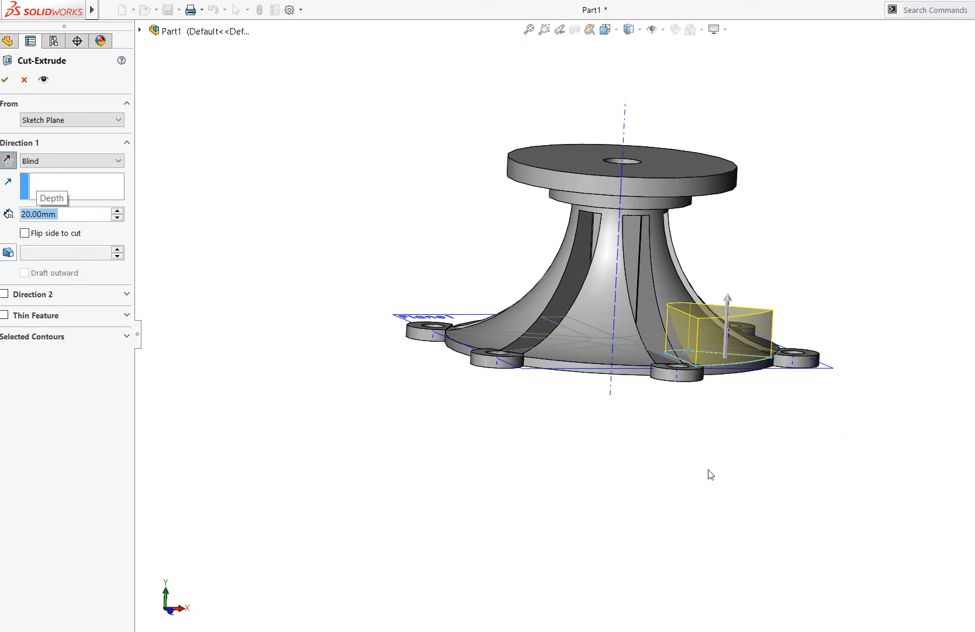
middle_drag(707, 473, 657, 579)
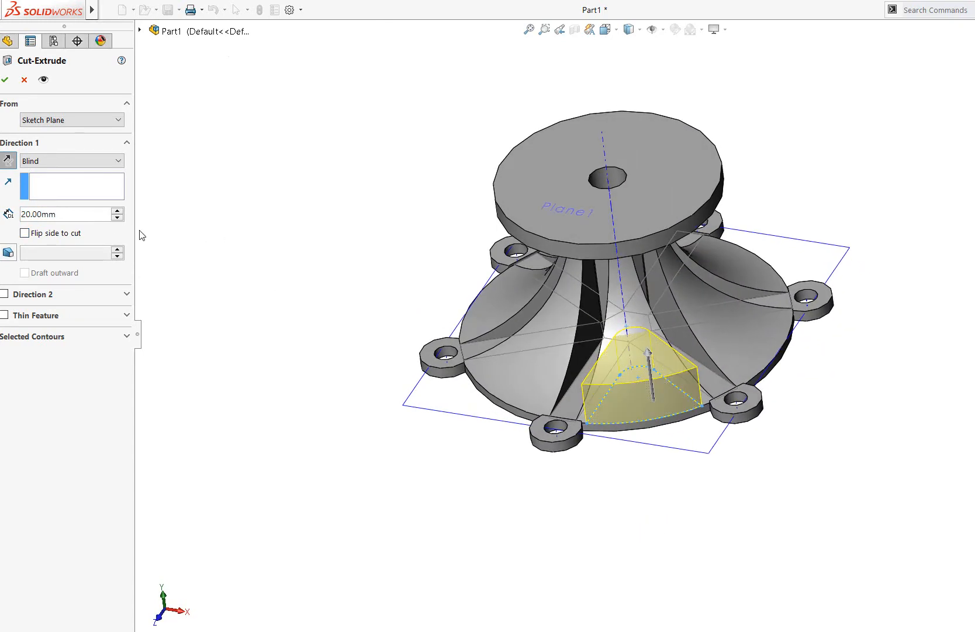
click(5, 79)
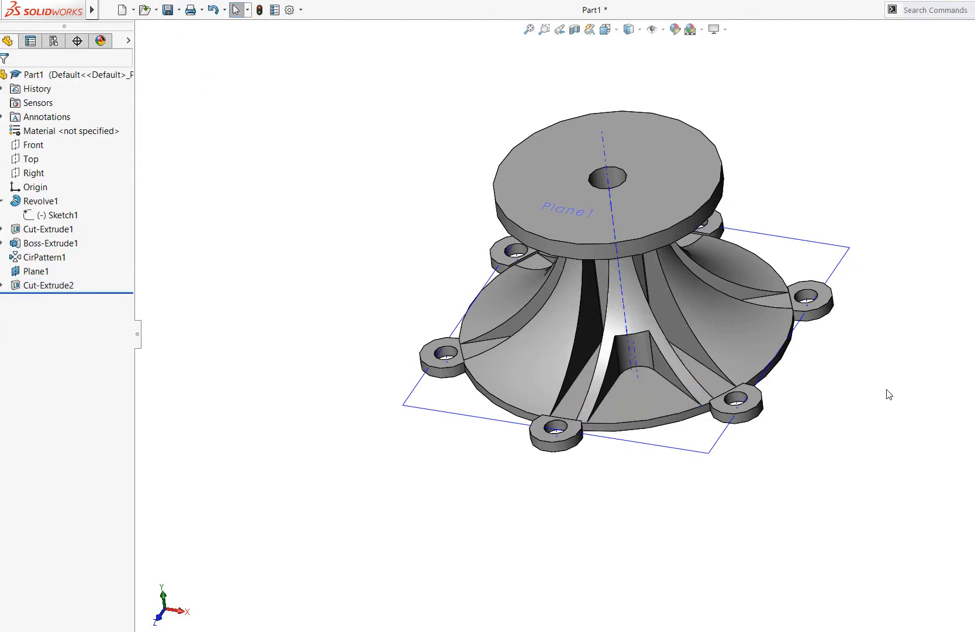
Step: Circular-pattern the new pocket cut around the hub's central axis with 6 equally spaced instances over 360 degrees
middle_drag(890, 394, 862, 445)
click(42, 286)
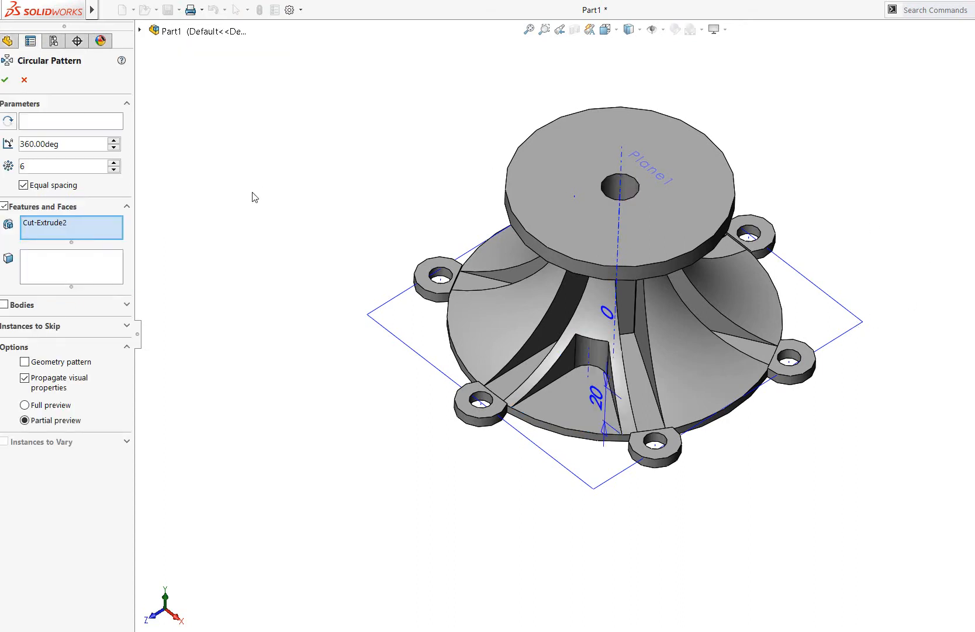
click(28, 128)
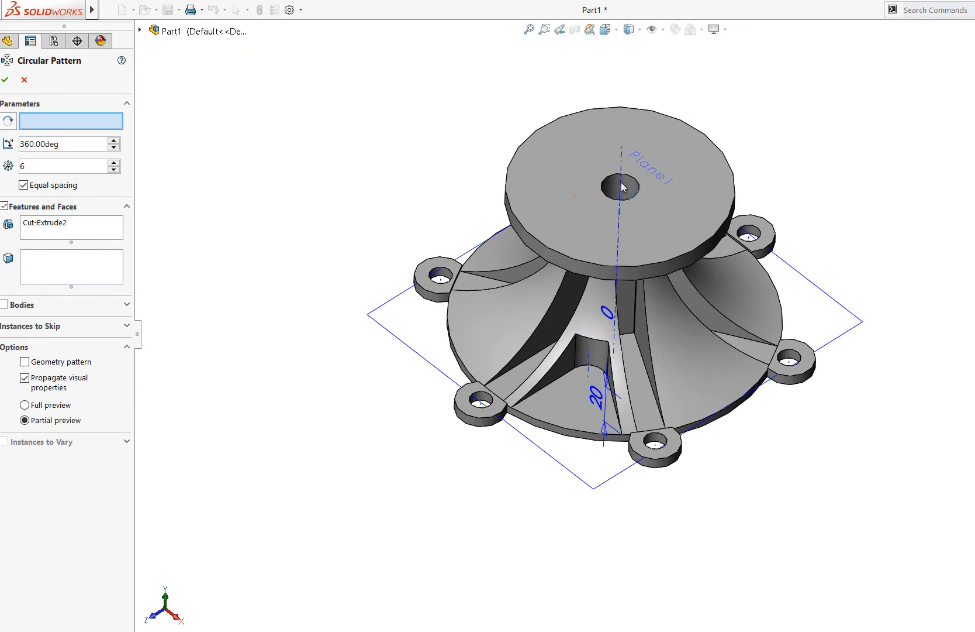
middle_drag(884, 194, 845, 196)
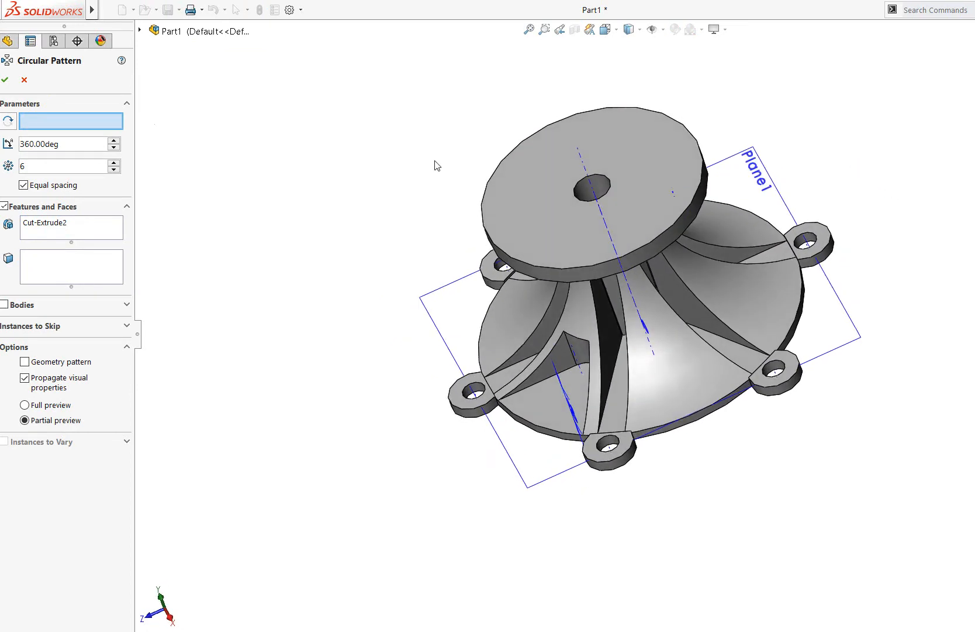
click(592, 188)
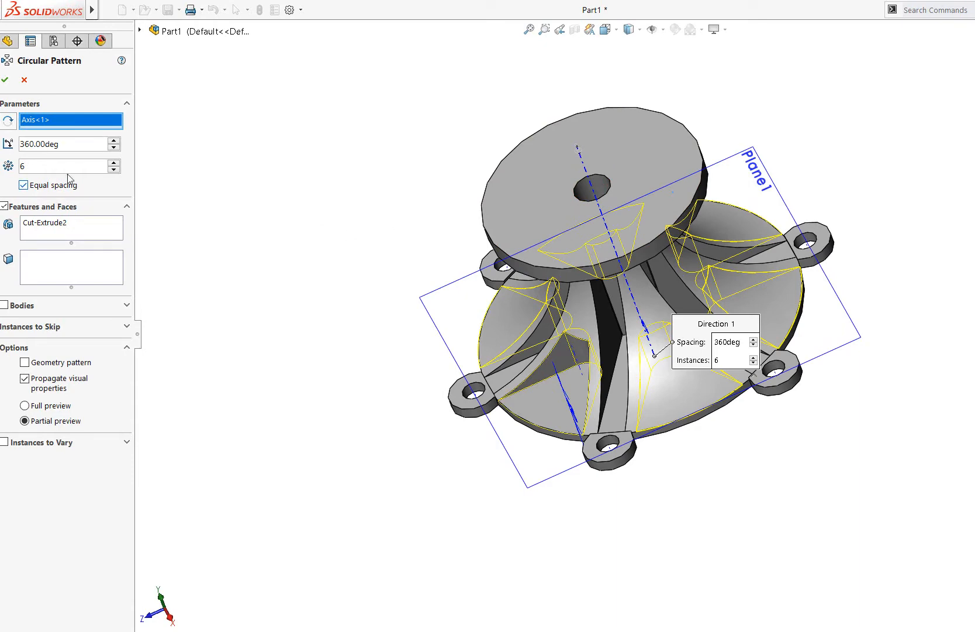
click(4, 80)
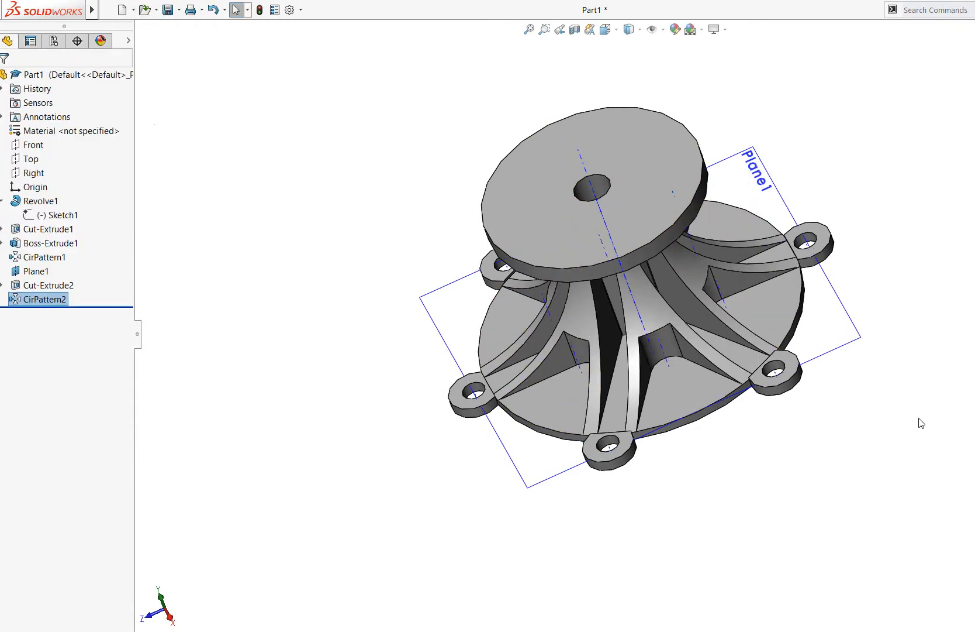
middle_drag(918, 422, 974, 398)
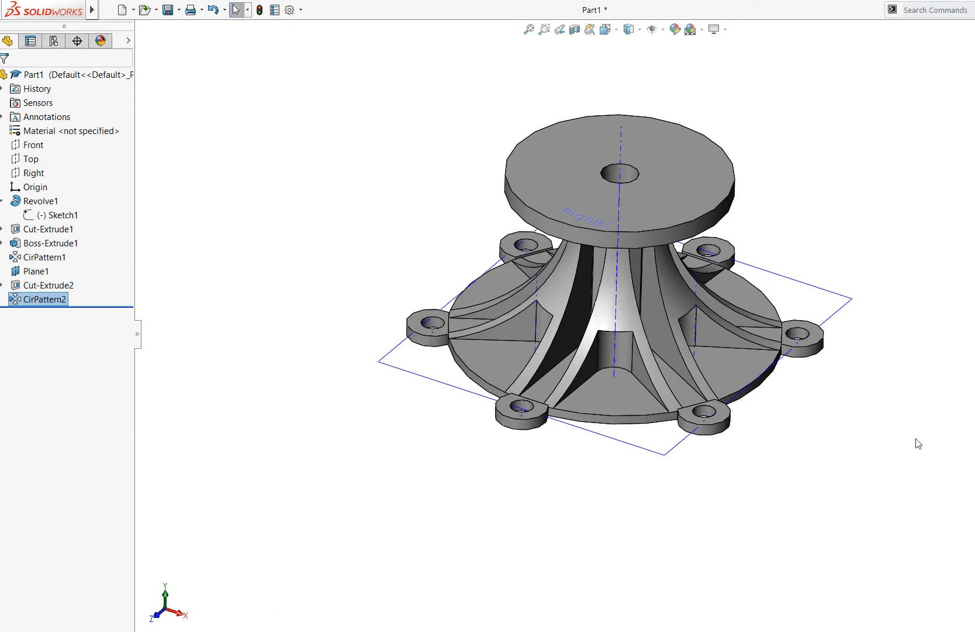
middle_drag(877, 486, 851, 457)
click(544, 29)
drag(428, 96, 838, 367)
key(Escape)
key(Escape)
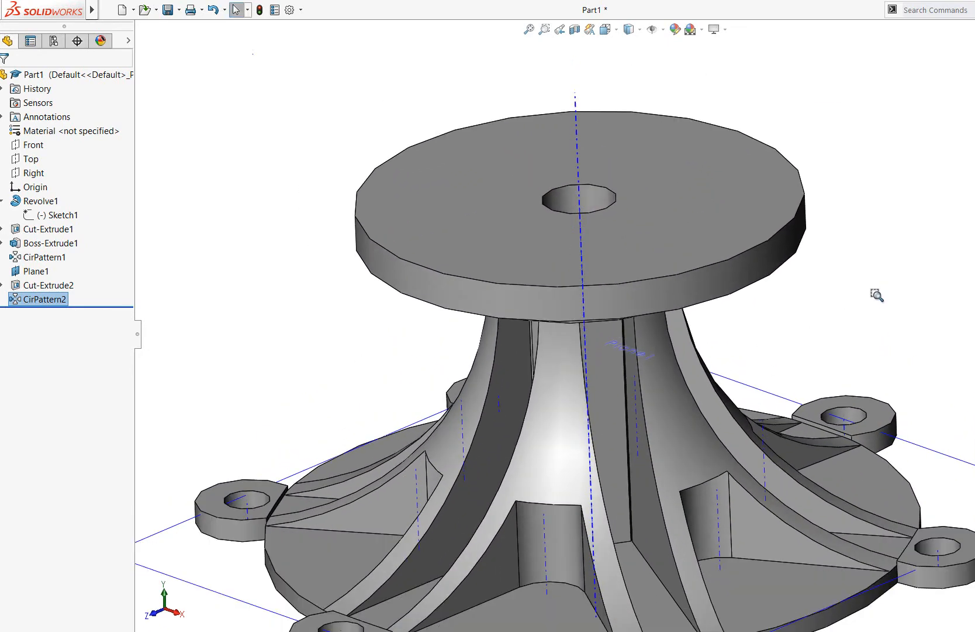
click(59, 215)
right_click(60, 216)
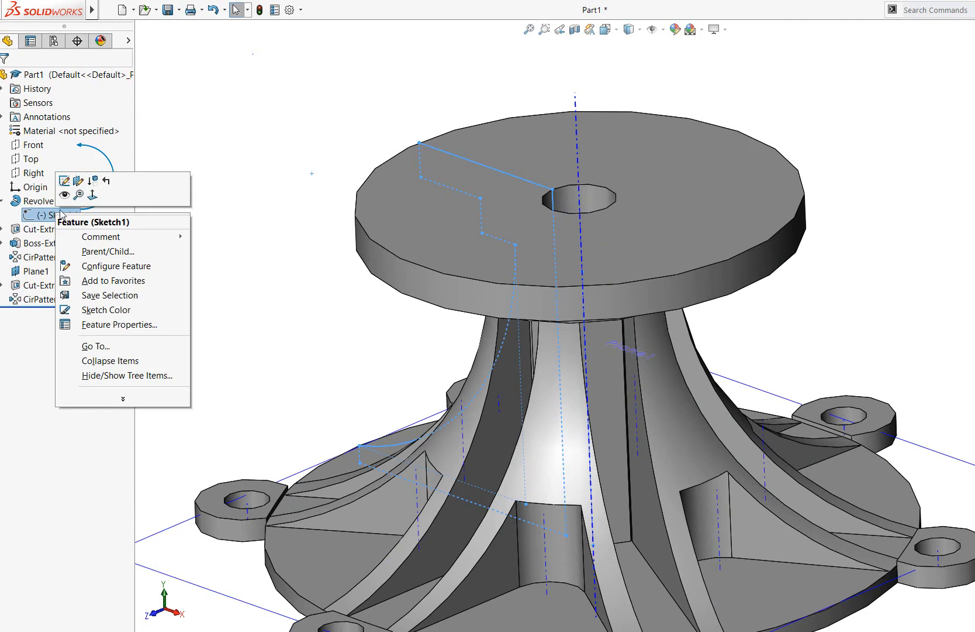
click(78, 181)
scroll(699, 195, up, 7)
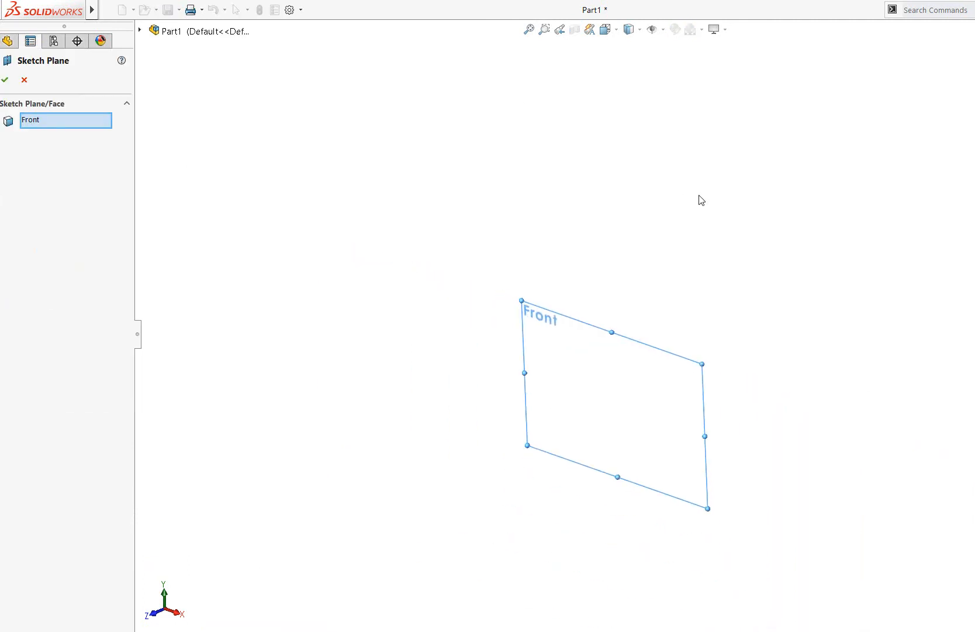
click(5, 79)
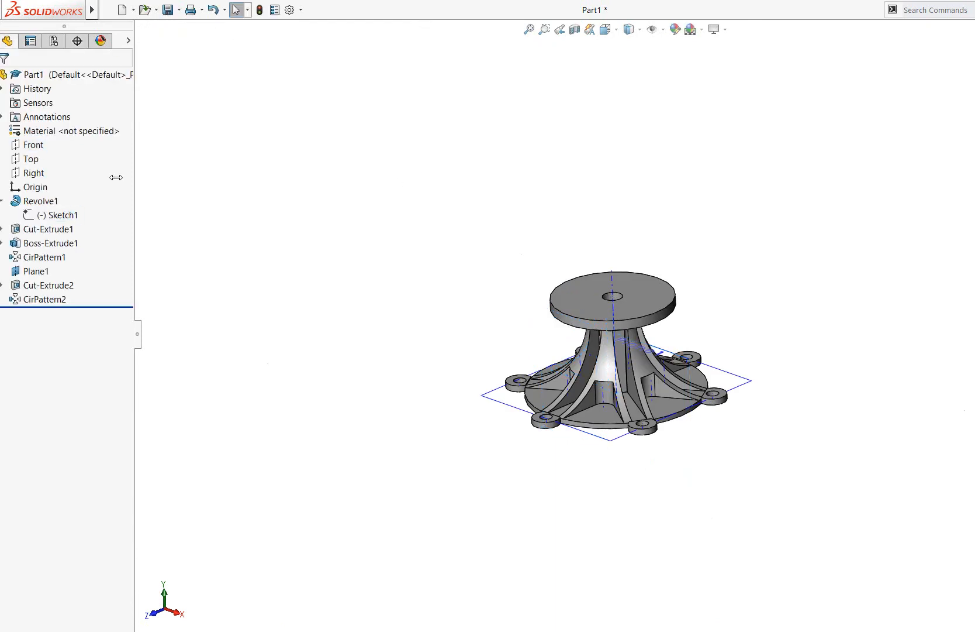
right_click(58, 215)
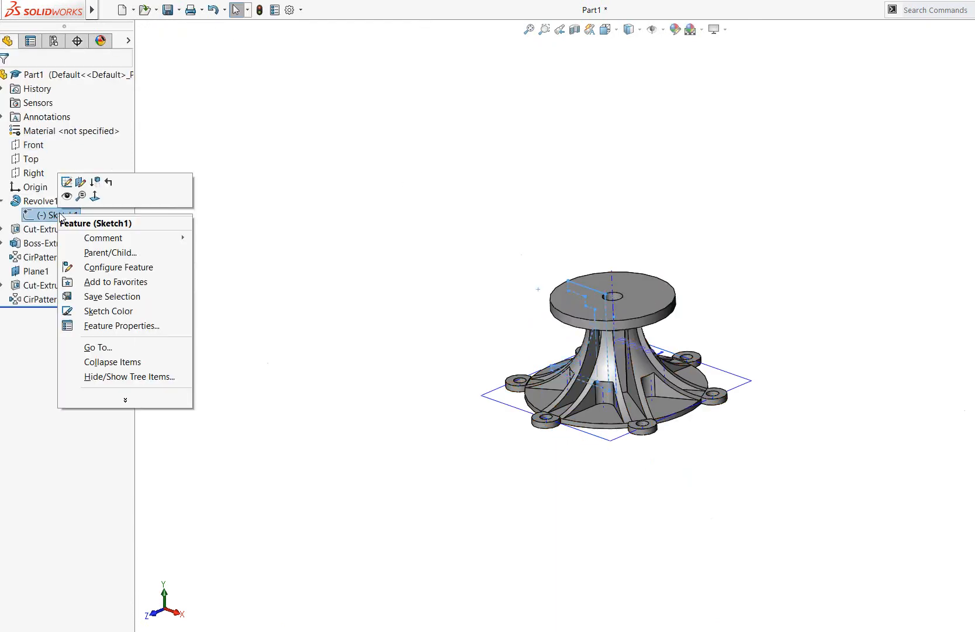
click(81, 182)
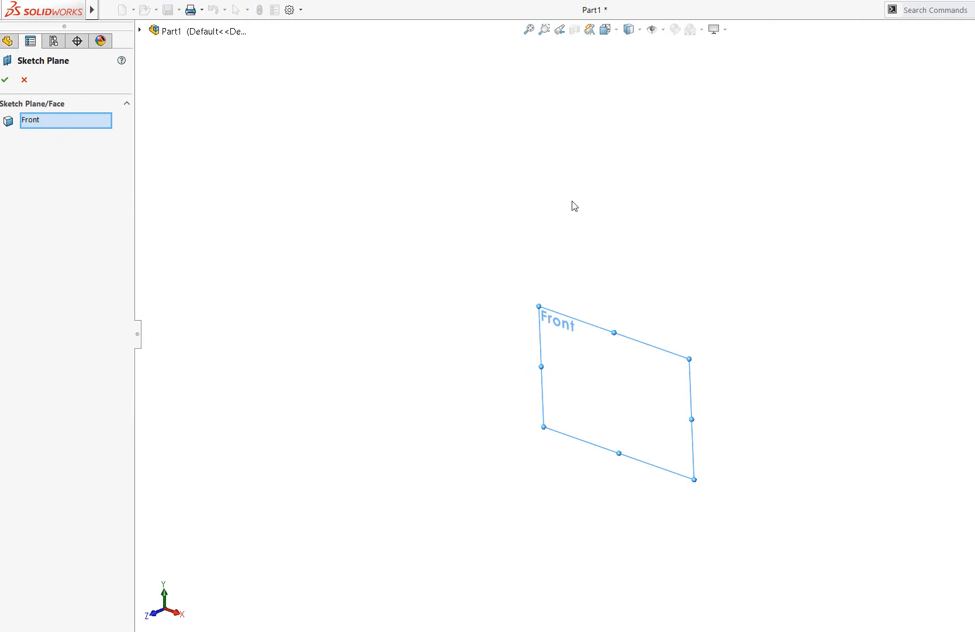
click(24, 80)
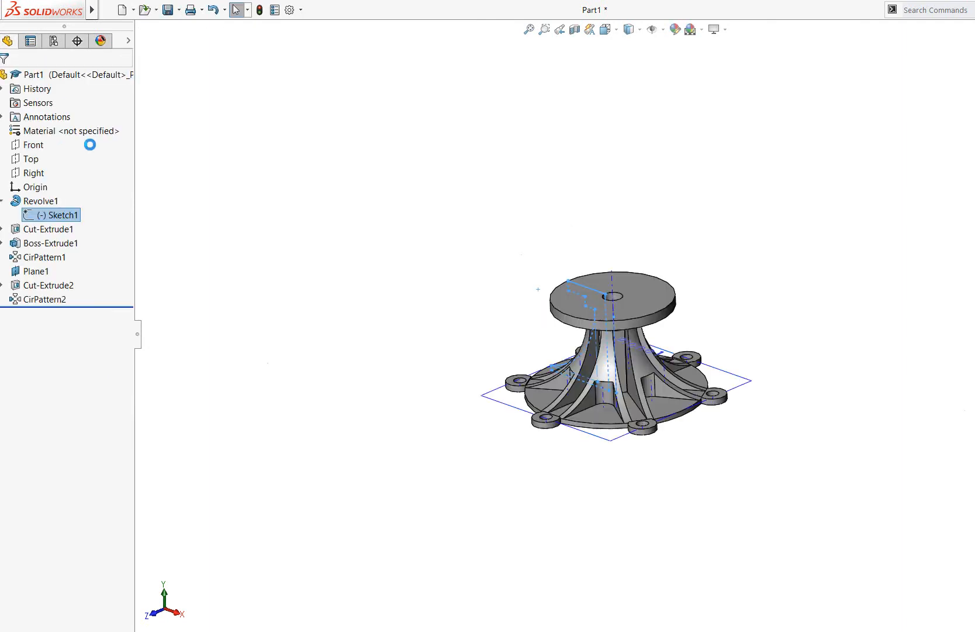
Step: Open the hub's revolved profile sketch for editing and orient it normal to the sketch plane
right_click(56, 215)
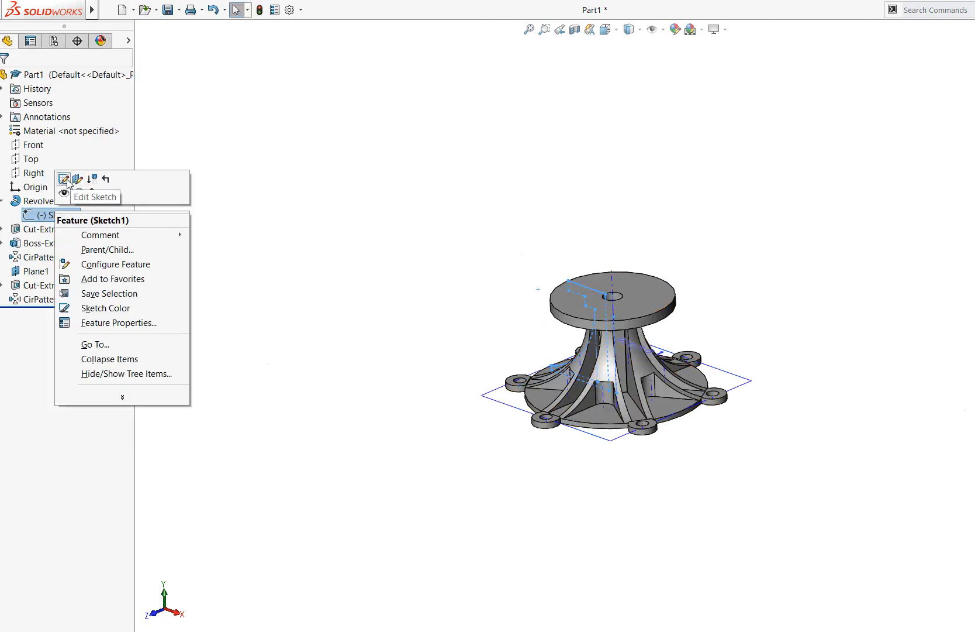
click(623, 236)
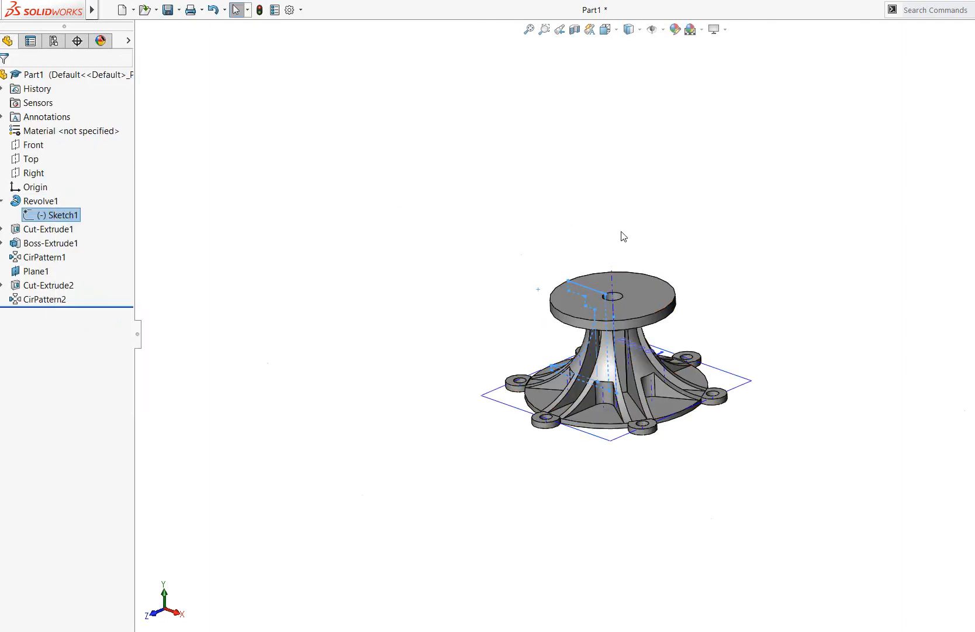
click(545, 29)
mouse_move(488, 217)
mouse_down()
mouse_move(653, 305)
mouse_move(757, 418)
mouse_up()
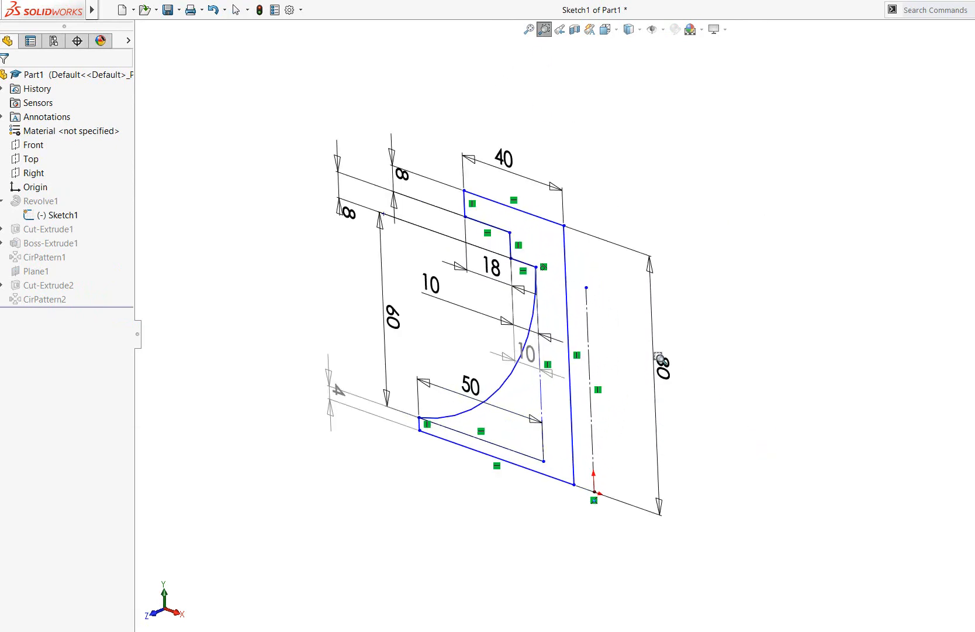
mouse_move(403, 145)
mouse_down()
mouse_move(550, 196)
mouse_move(648, 311)
mouse_up()
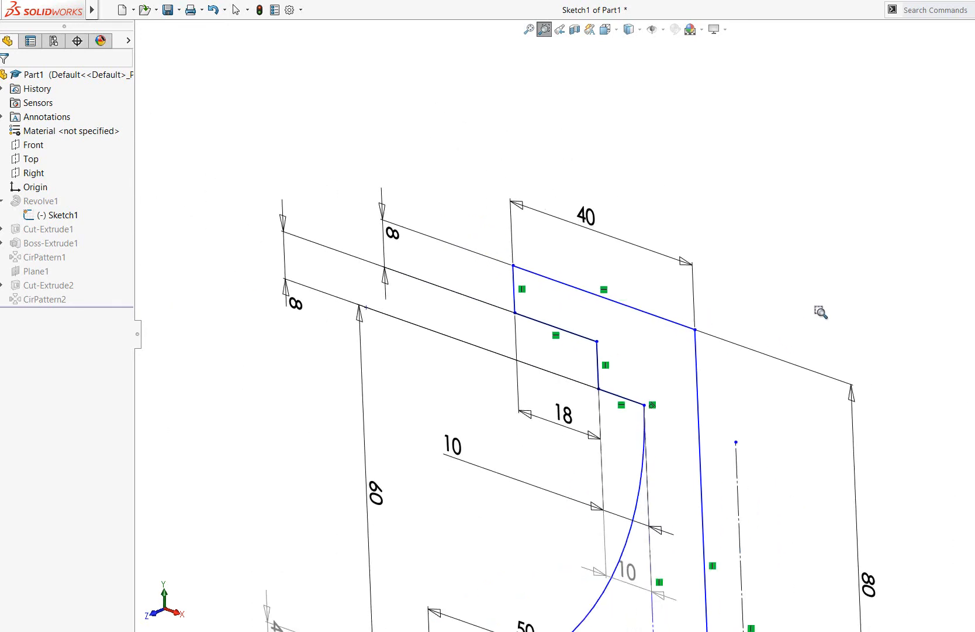
key(Escape)
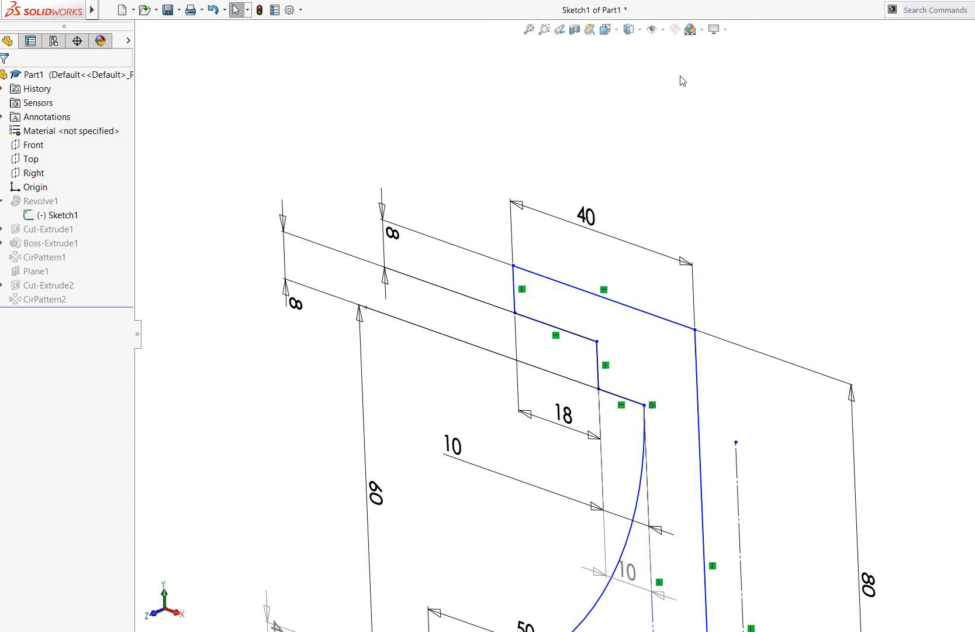
click(629, 29)
click(616, 30)
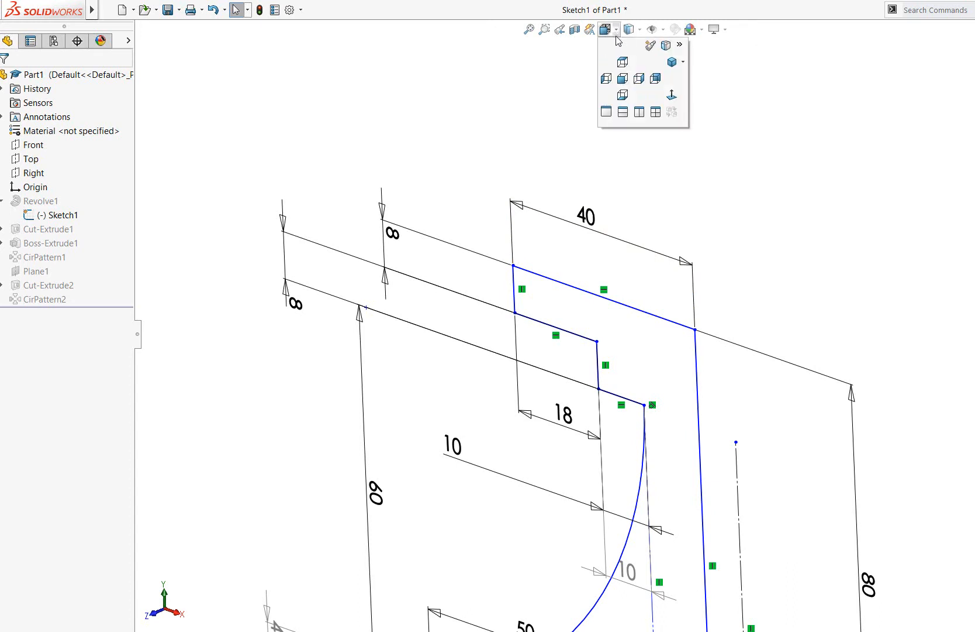
click(672, 94)
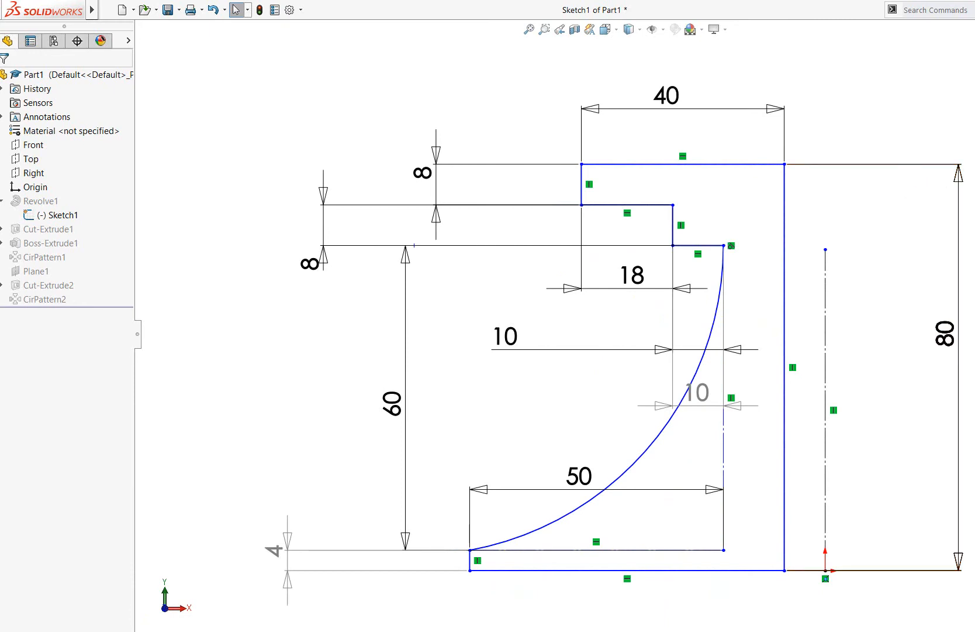
Step: Sketch a step in the profile's upper inner corner with a vertical line about 6.8 mm and a horizontal line about 14.4 mm long
key(l)
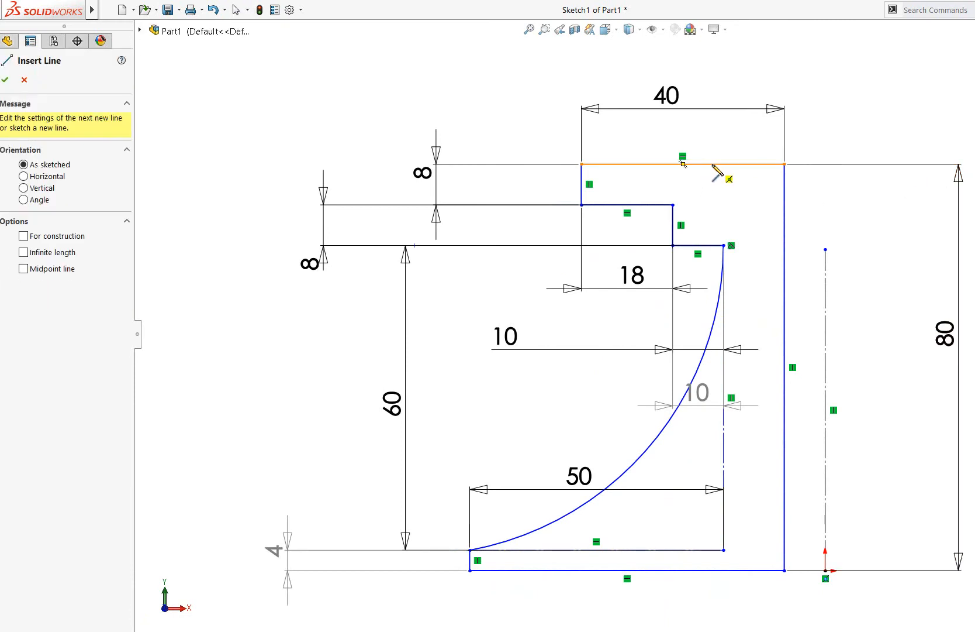
key(Escape)
click(712, 165)
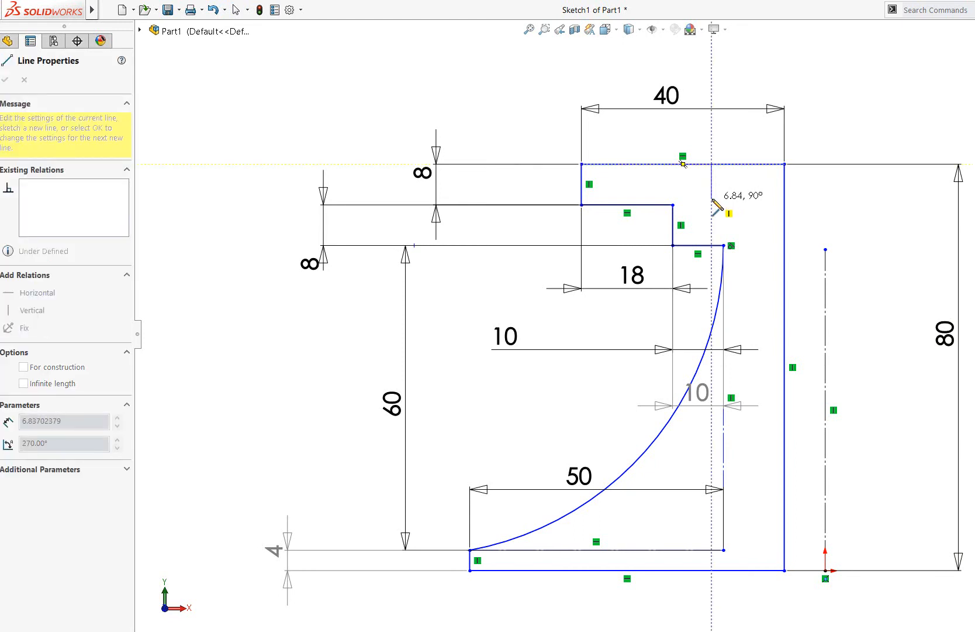
click(712, 199)
click(785, 199)
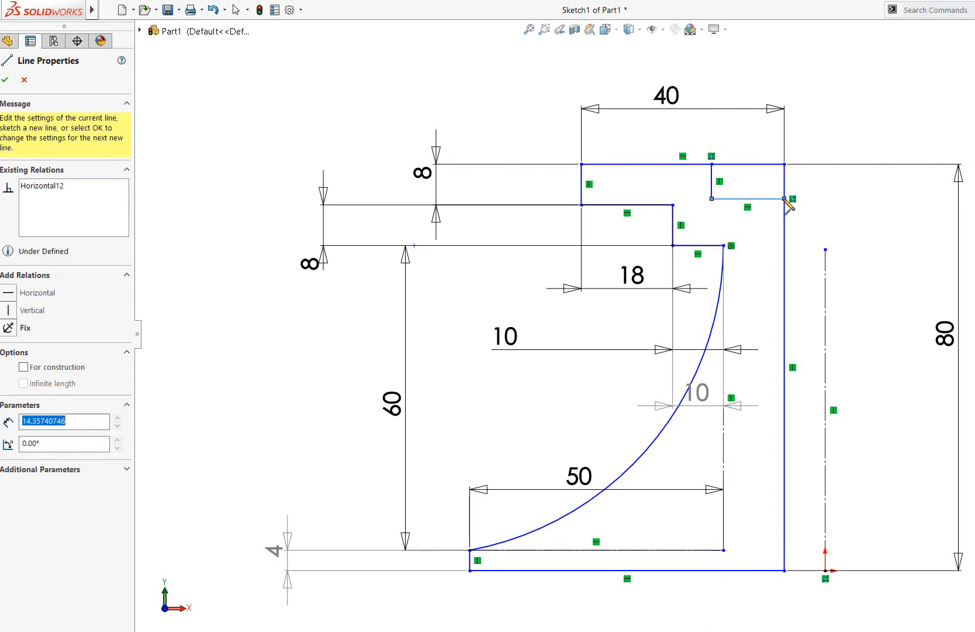
Step: Trim away the profile's upper inner corner beyond the new step and exit the sketch to rebuild the revolved hub
key(Escape)
key(Escape)
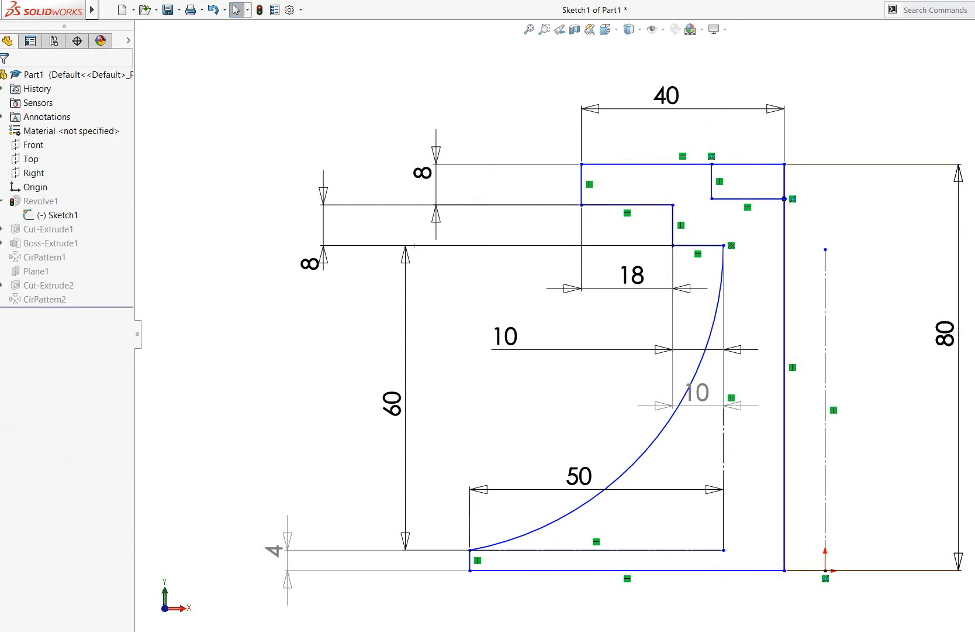
click(973, 258)
mouse_move(796, 178)
mouse_down()
mouse_move(764, 177)
mouse_move(760, 150)
mouse_up()
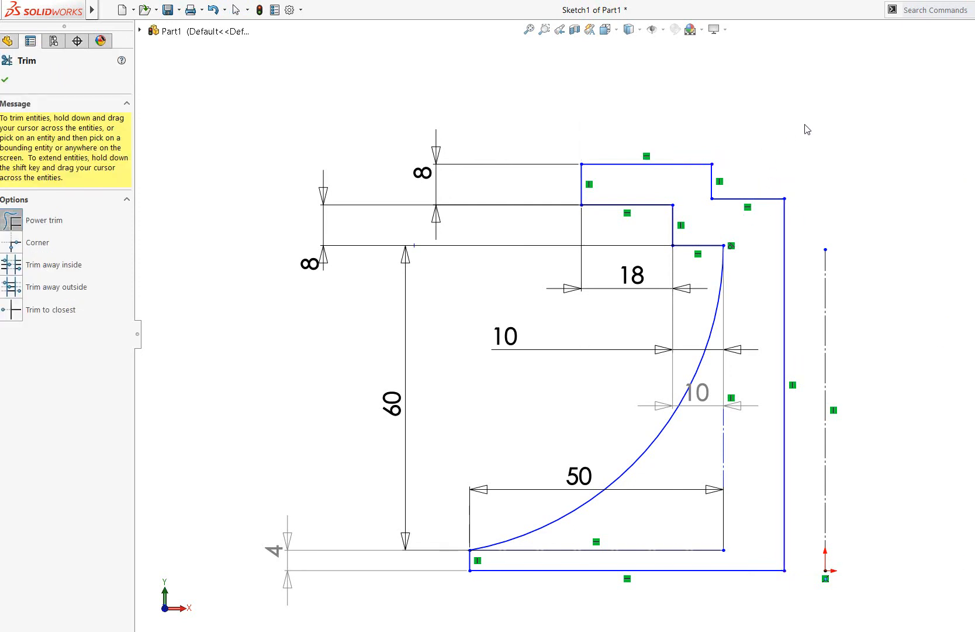
key(Escape)
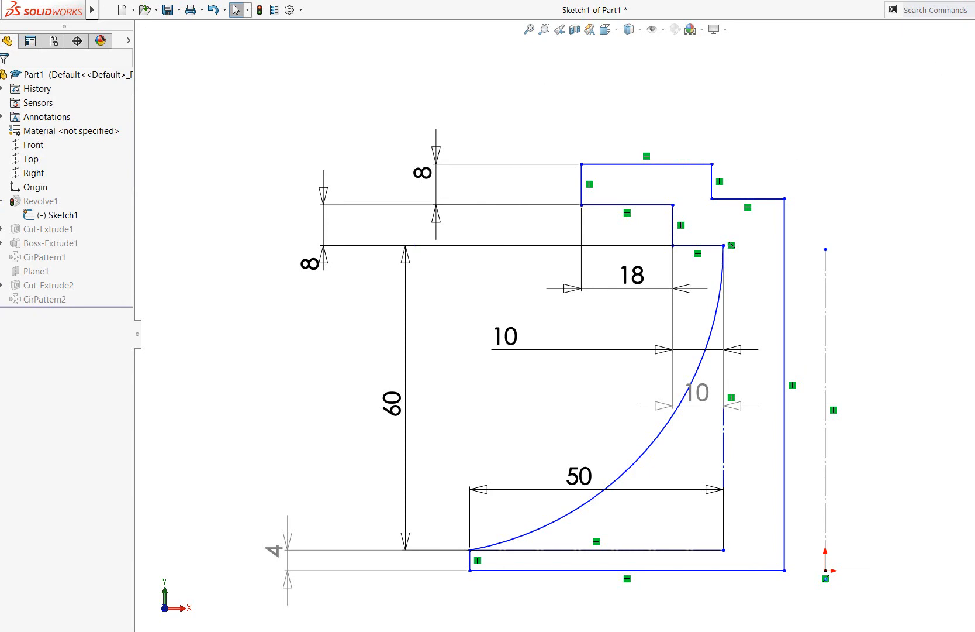
scroll(563, 235, up, 2)
mouse_move(531, 237)
middle_down()
mouse_move(474, 249)
mouse_move(435, 341)
mouse_move(463, 331)
mouse_move(460, 311)
mouse_move(446, 313)
middle_up()
scroll(430, 292, up, 2)
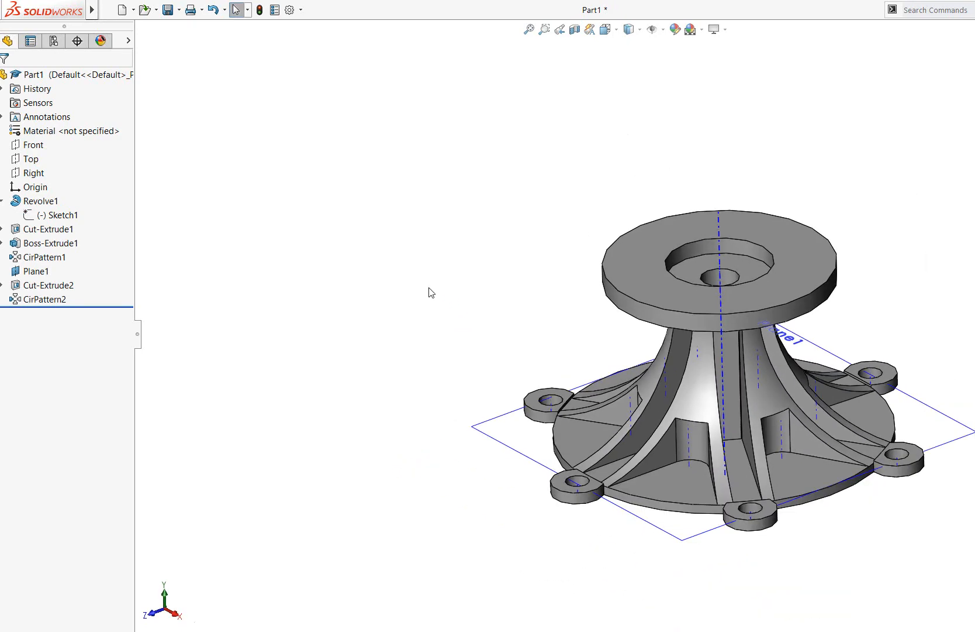
Step: Hide the axes and temporary axes in the model view
click(691, 31)
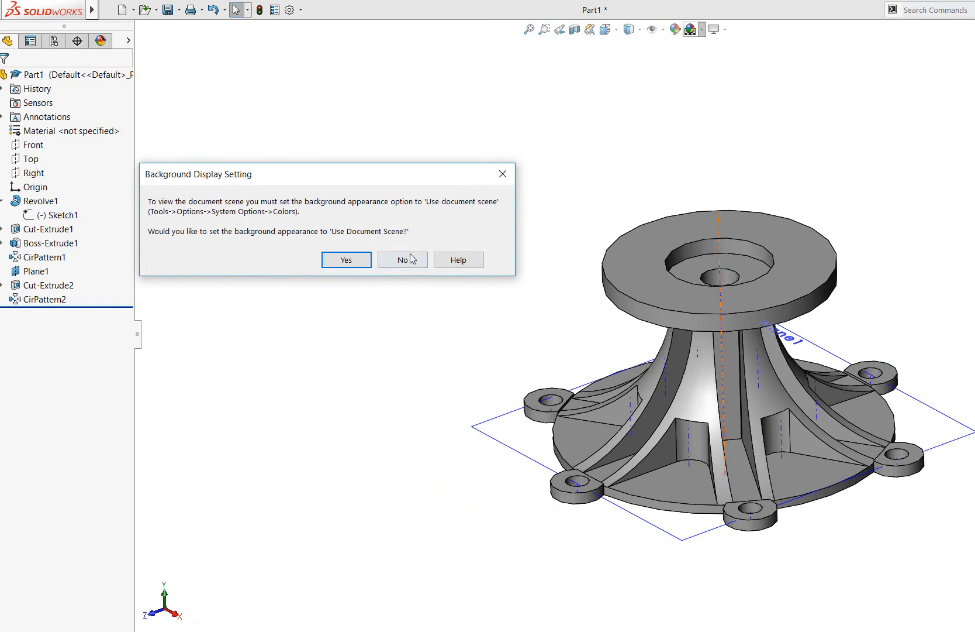
click(503, 174)
click(664, 30)
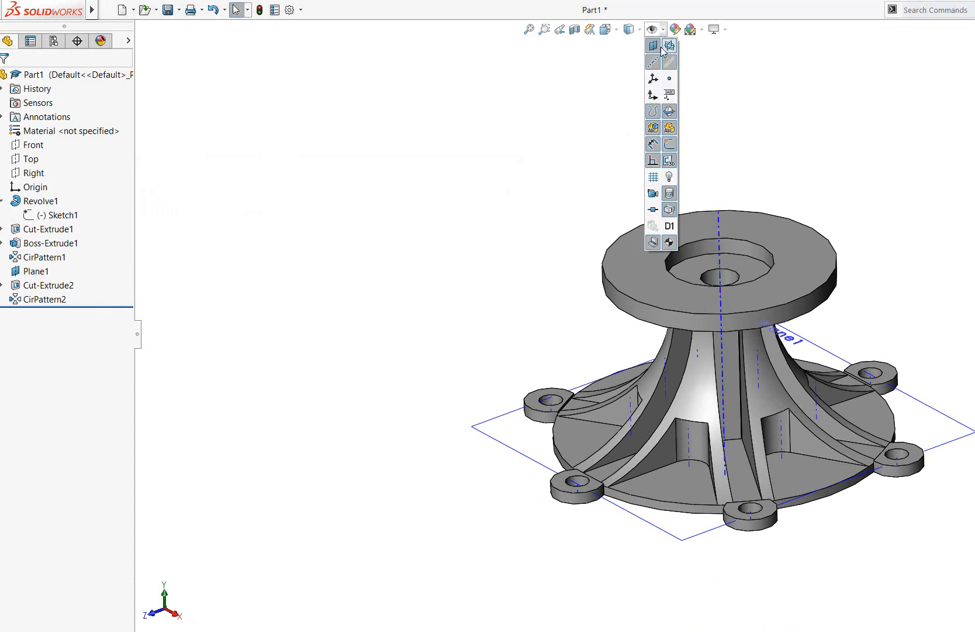
click(843, 138)
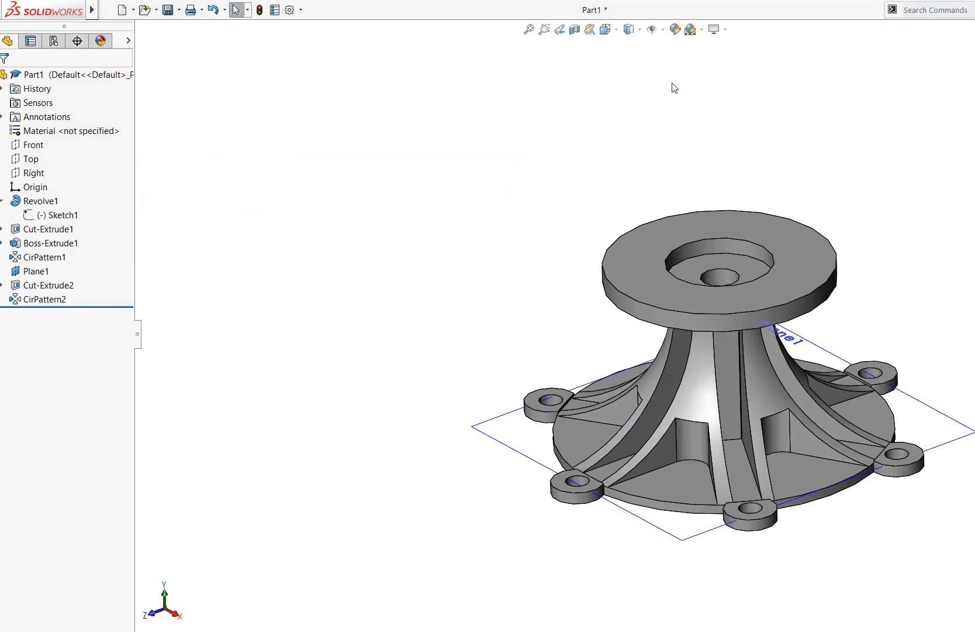
click(663, 30)
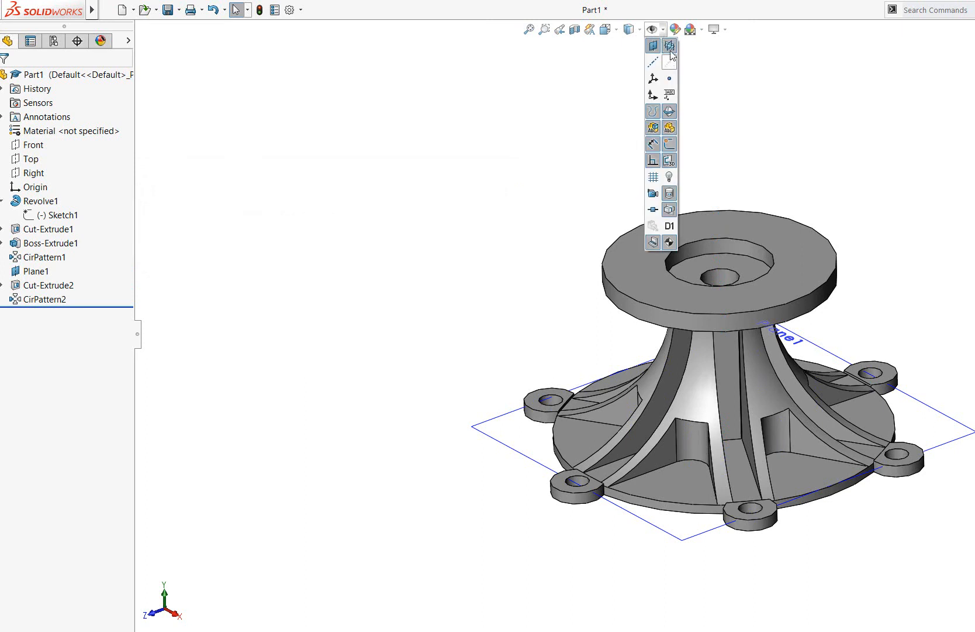
click(671, 52)
click(666, 32)
click(663, 31)
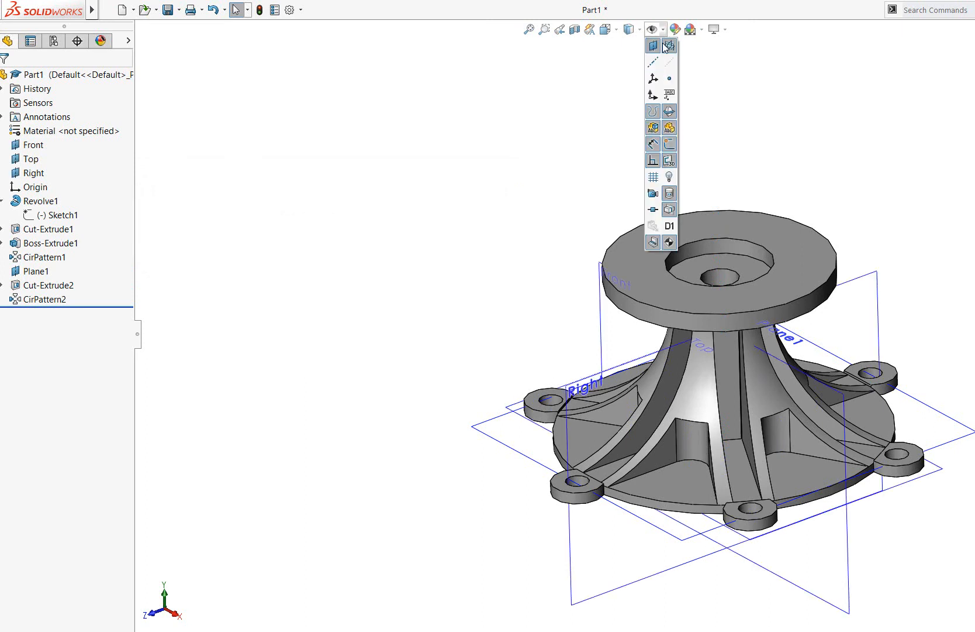
click(670, 53)
Step: Hide the reference planes in the model view
click(663, 32)
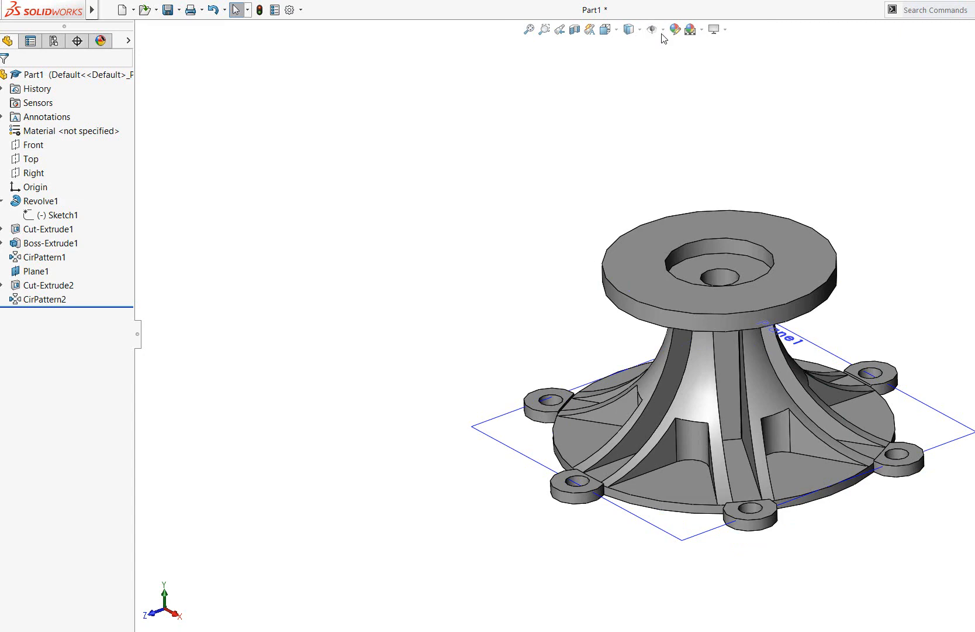
click(663, 31)
click(656, 48)
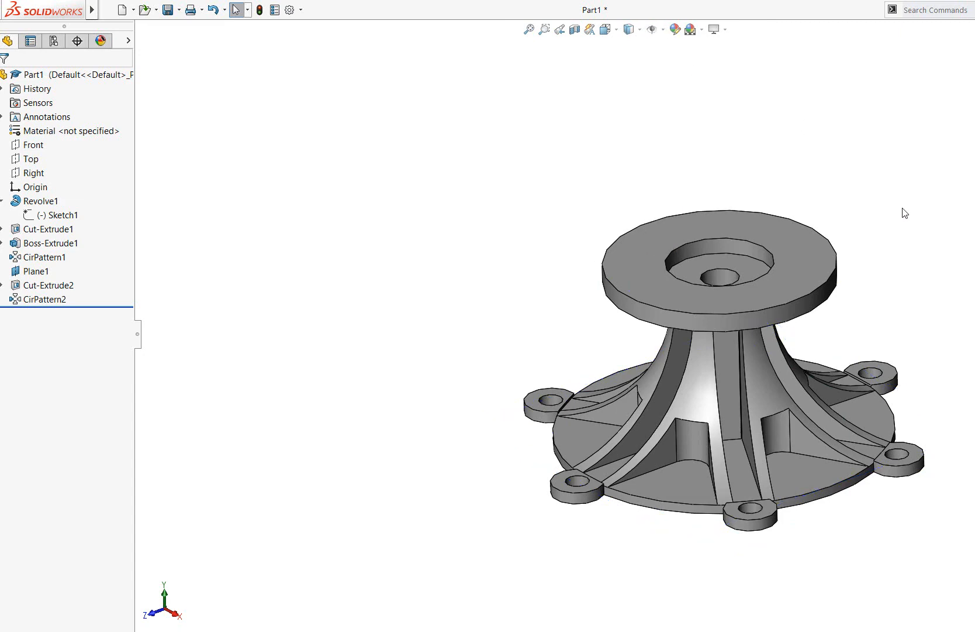
Step: Examine the finished hub from several angles, zoomed to an area framing the whole part
middle_drag(905, 213, 819, 237)
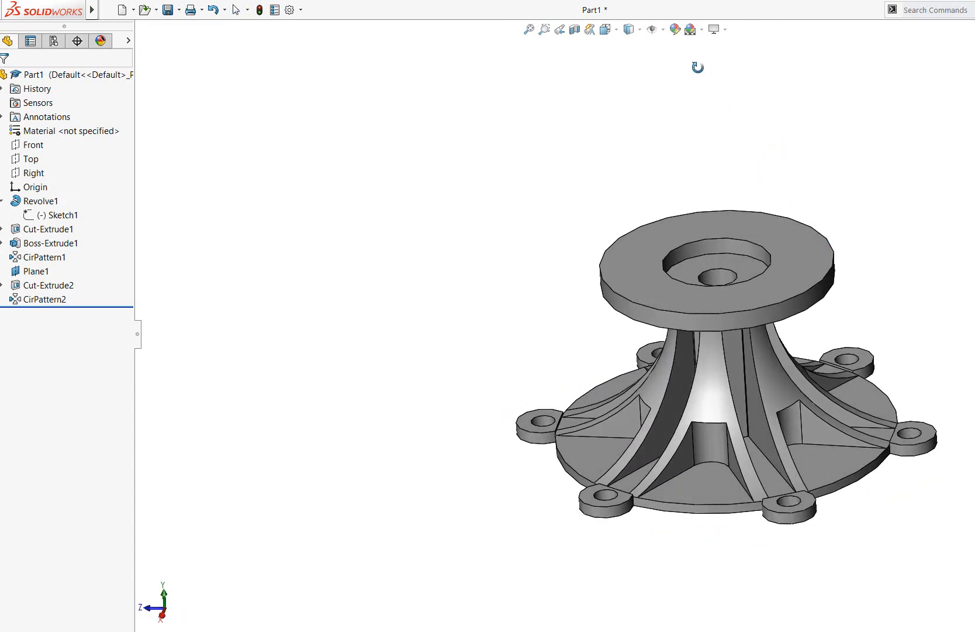
scroll(699, 250, up, 4)
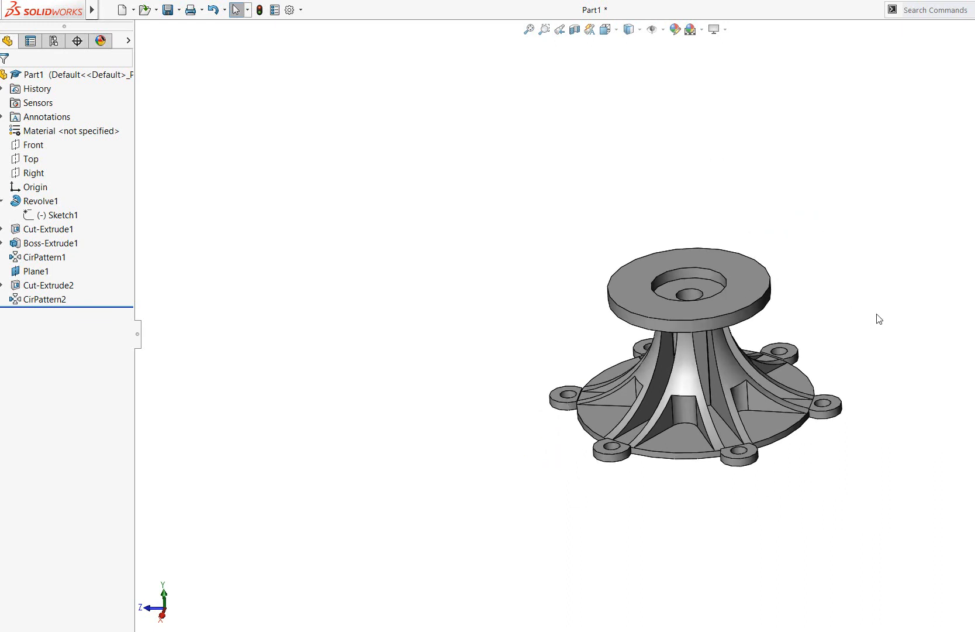
click(545, 29)
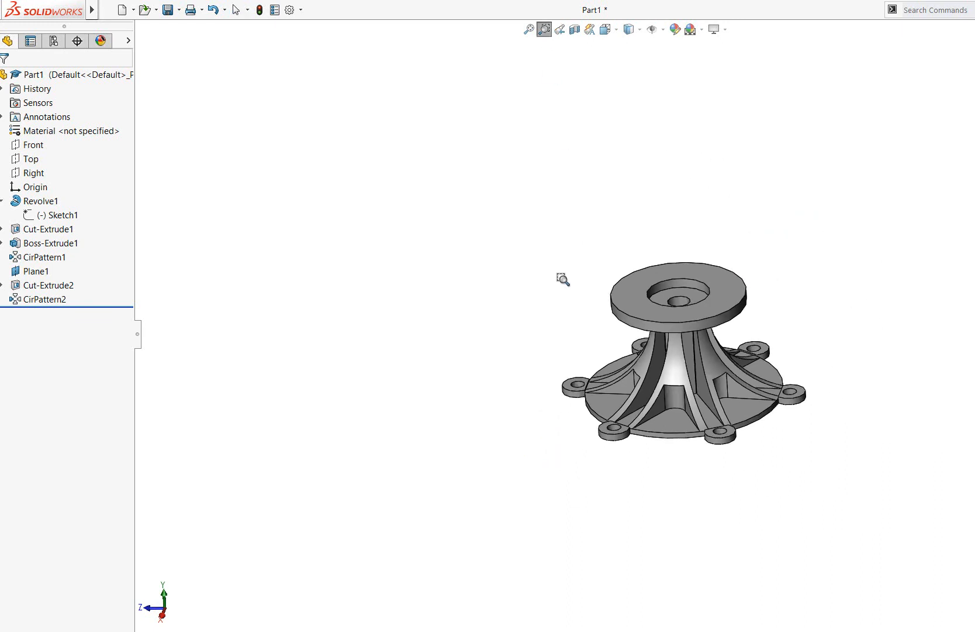
drag(481, 224, 958, 509)
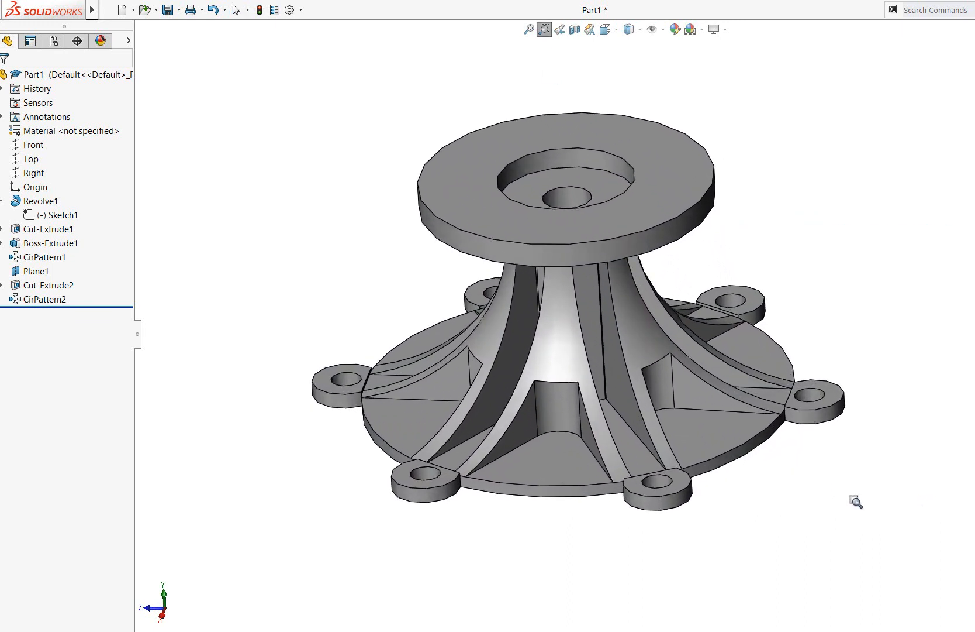
middle_drag(861, 500, 824, 539)
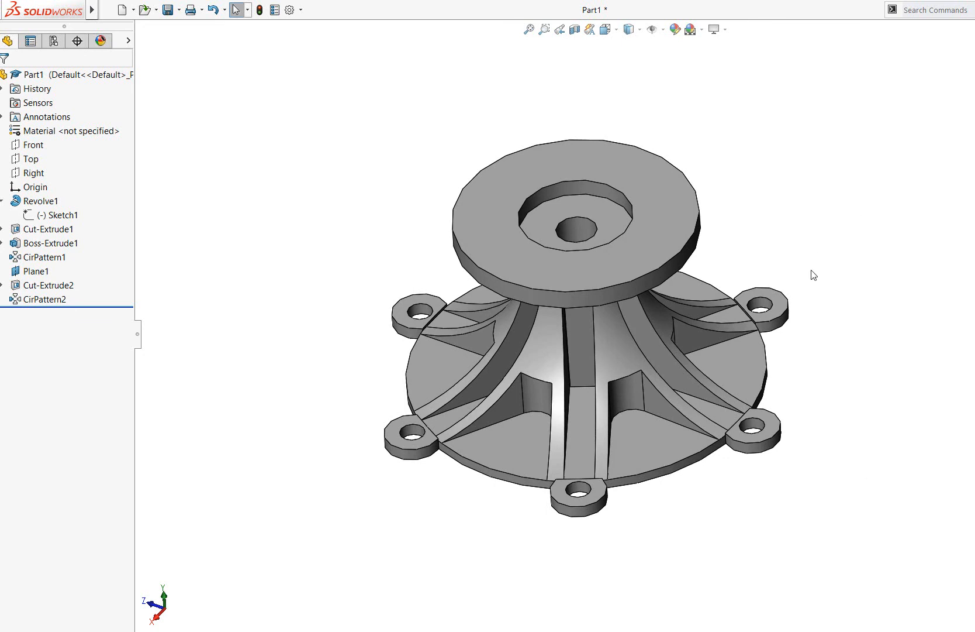
middle_drag(812, 274, 896, 331)
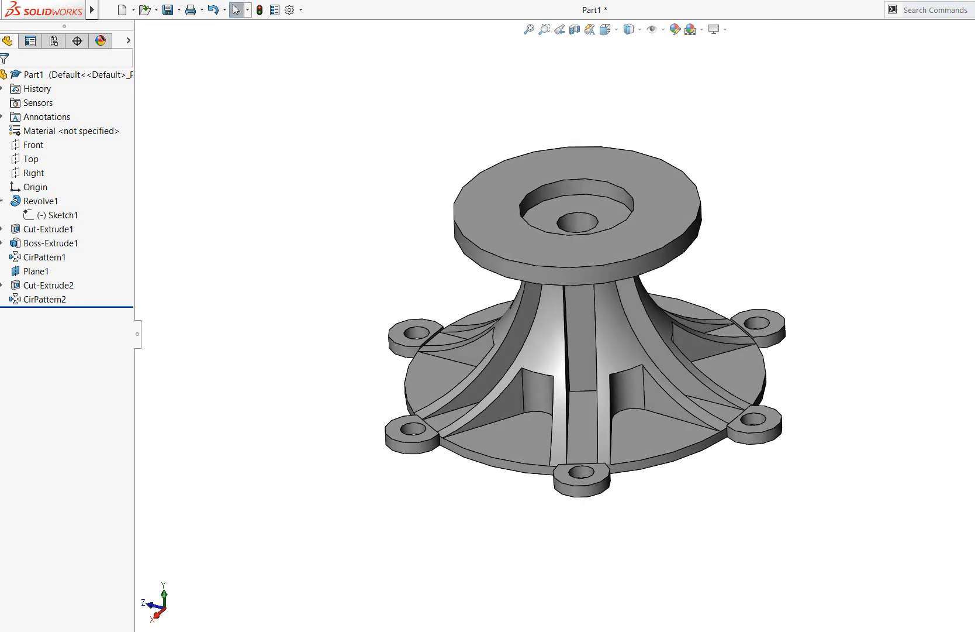